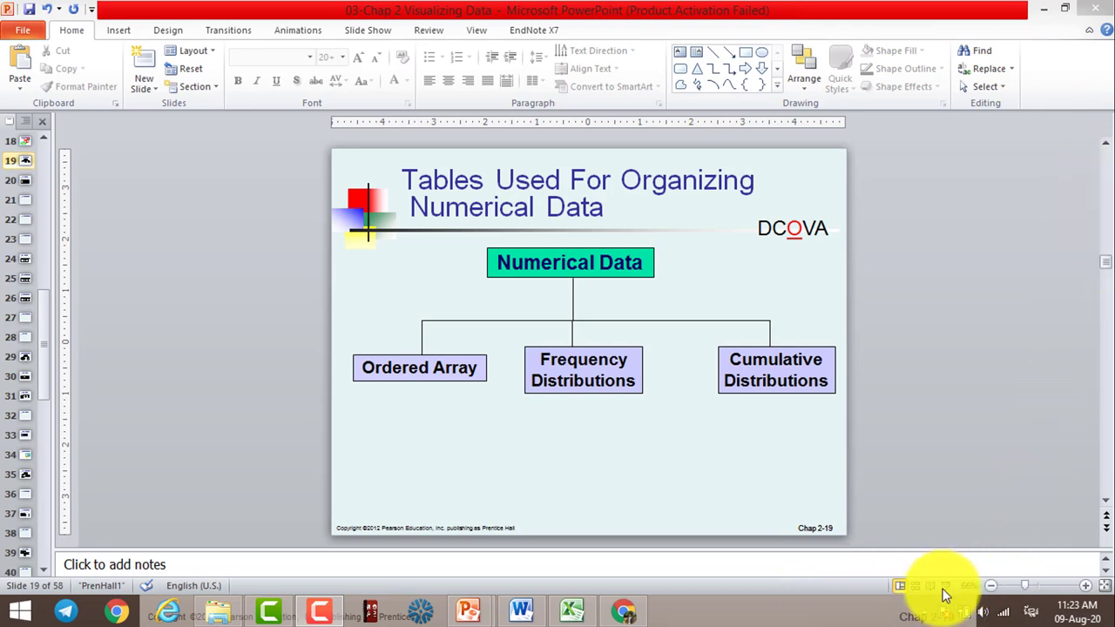
# Step: Start the slide show from slide 19, 'Tables Used For Organizing Numerical Data'
pyautogui.click(945, 586)
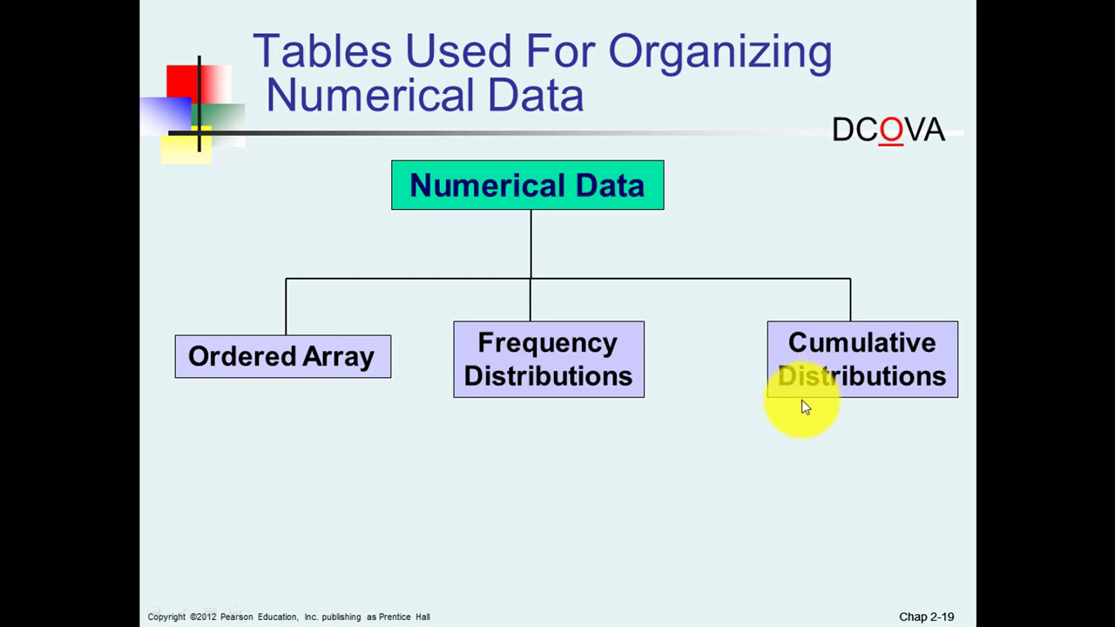
pyautogui.hotkey('alt', 'Tab')
pyautogui.hotkey('alt', 'Tab')
pyautogui.hotkey('alt', 'Tab')
pyautogui.hotkey('alt', 'Tab')
pyautogui.hotkey('alt', 'Tab')
pyautogui.hotkey('alt', 'Tab')
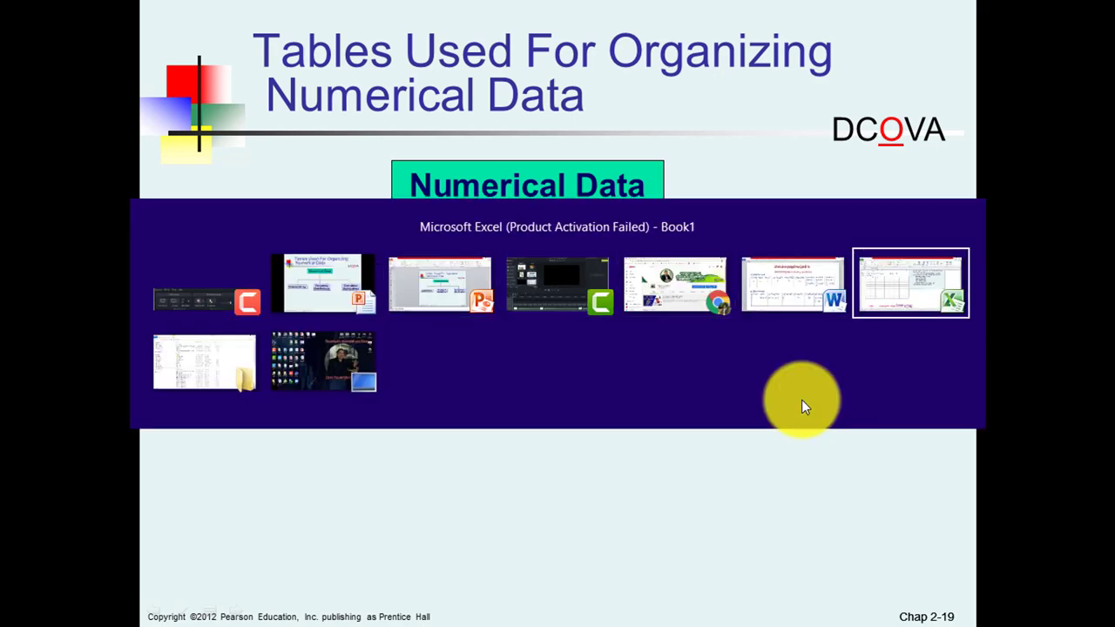
pyautogui.hotkey('alt', 'Tab')
pyautogui.hotkey('alt', 'Tab')
pyautogui.hotkey('alt', 'Tab')
pyautogui.hotkey('alt', 'Tab')
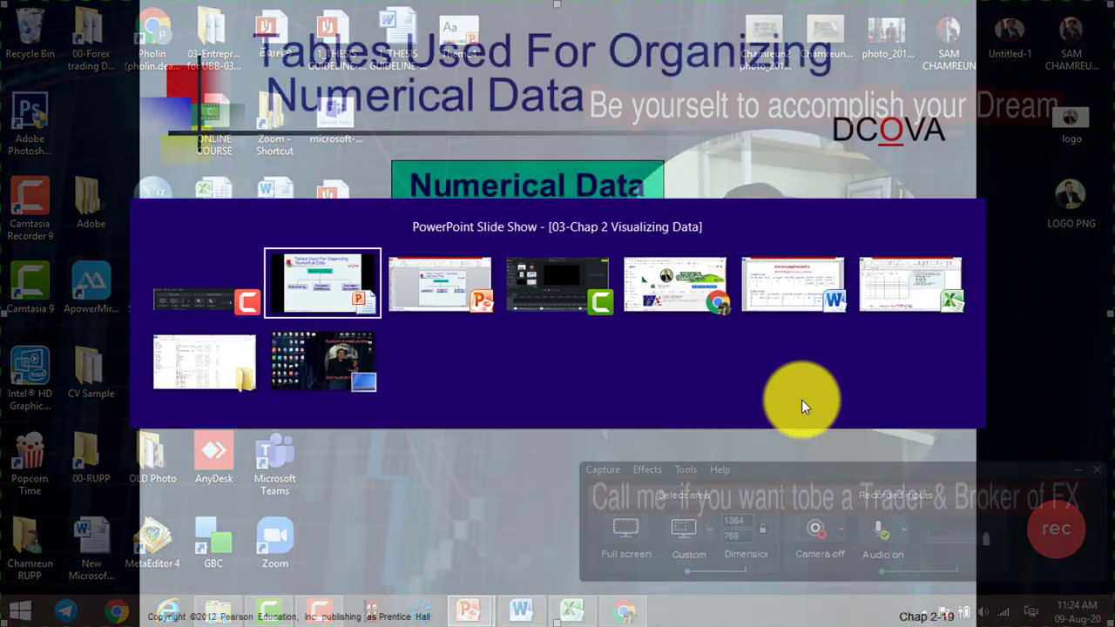
pyautogui.hotkey('alt', 'Tab')
pyautogui.hotkey('alt', 'Tab')
pyautogui.hotkey('alt', 'Tab')
pyautogui.hotkey('alt', 'Tab')
pyautogui.hotkey('alt', 'Tab')
pyautogui.hotkey('alt', 'Tab')
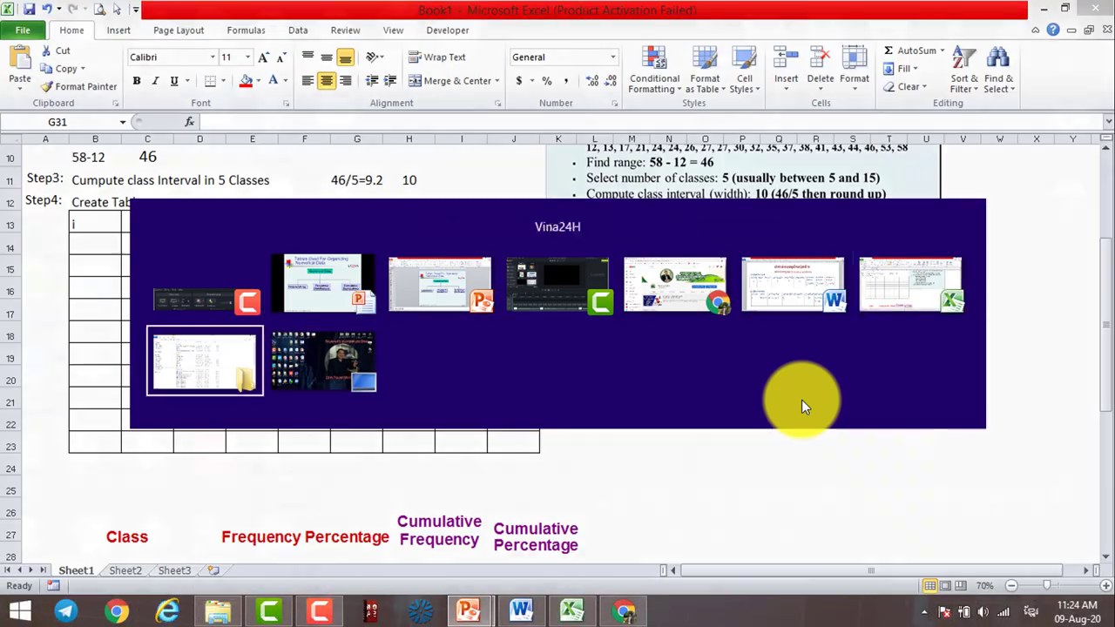
pyautogui.hotkey('alt', 'Tab')
pyautogui.hotkey('alt', 'Tab')
pyautogui.hotkey('alt', 'Tab')
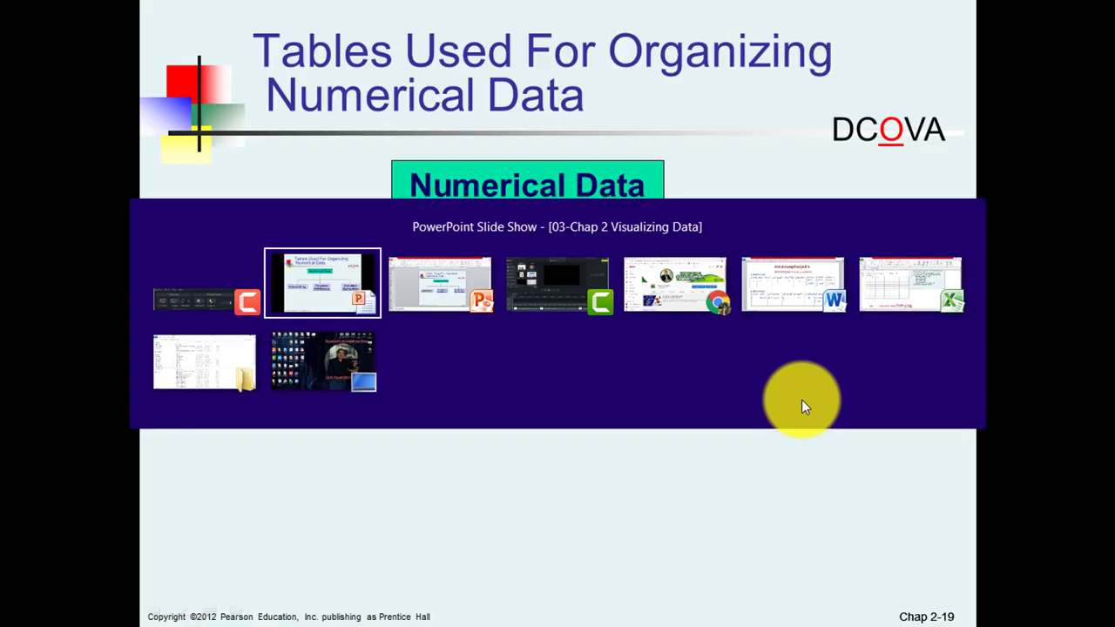
pyautogui.hotkey('alt', 'Tab')
pyautogui.hotkey('alt', 'Tab')
pyautogui.hotkey('alt', 'Tab')
pyautogui.hotkey('alt', 'Tab')
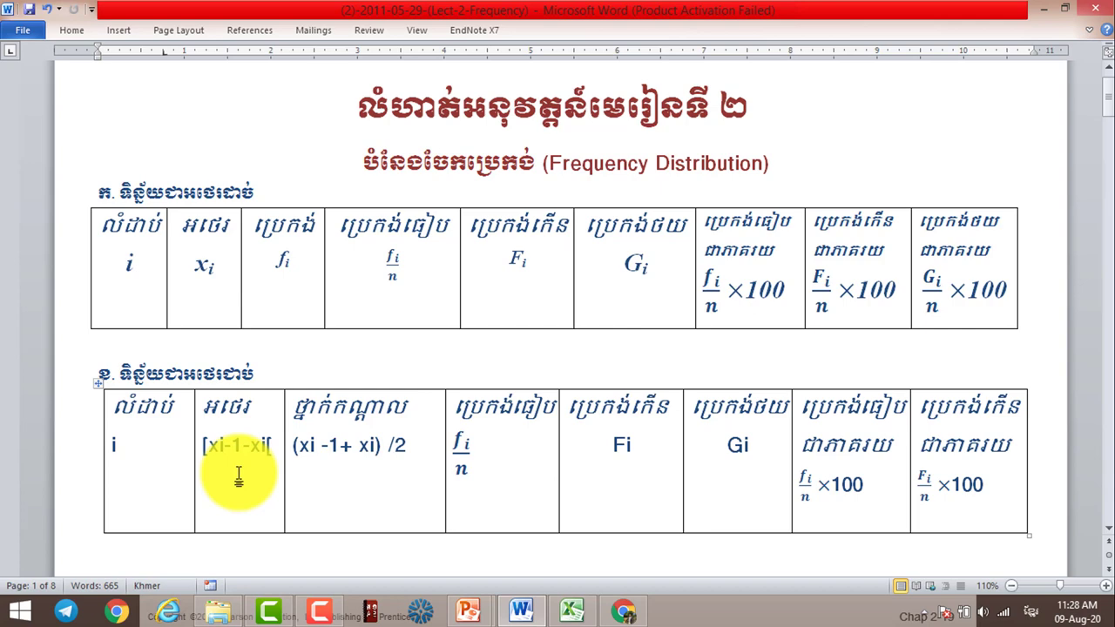
pyautogui.scroll(-5, 239, 475)
pyautogui.scroll(-5, 239, 475)
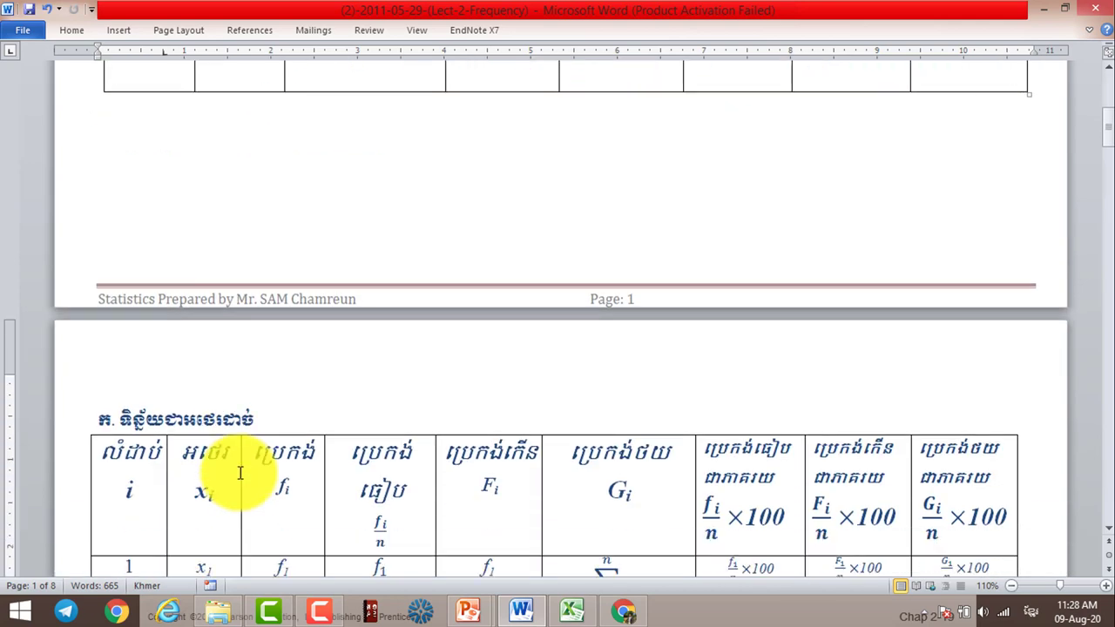
pyautogui.scroll(-5, 238, 475)
pyautogui.scroll(-2, 239, 472)
pyautogui.scroll(-1, 239, 472)
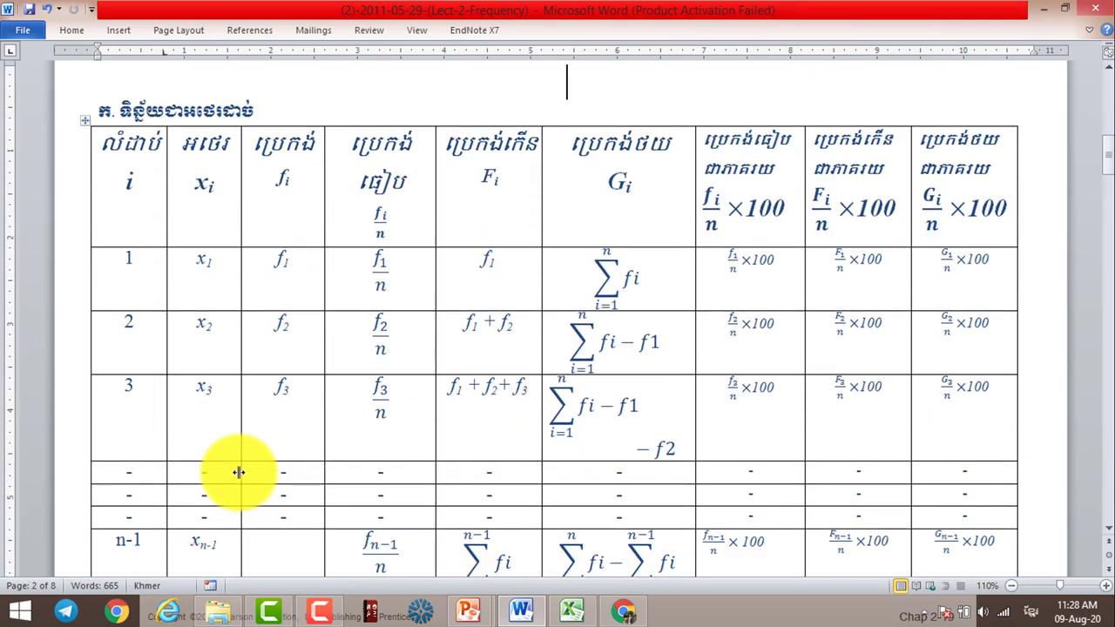
pyautogui.scroll(-1, 239, 472)
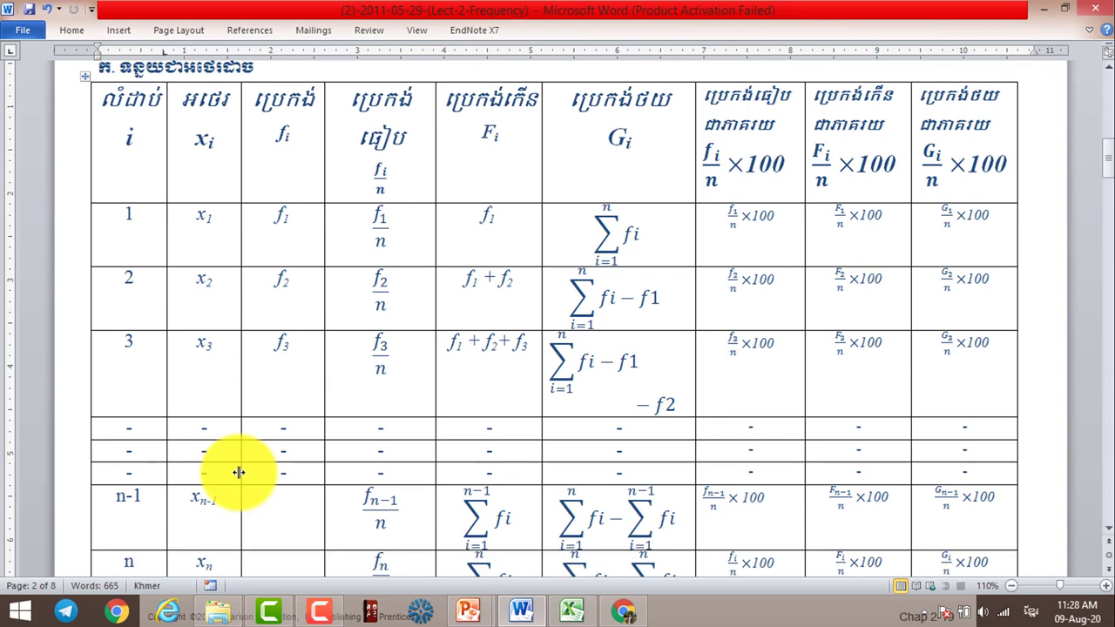
pyautogui.scroll(1, 239, 472)
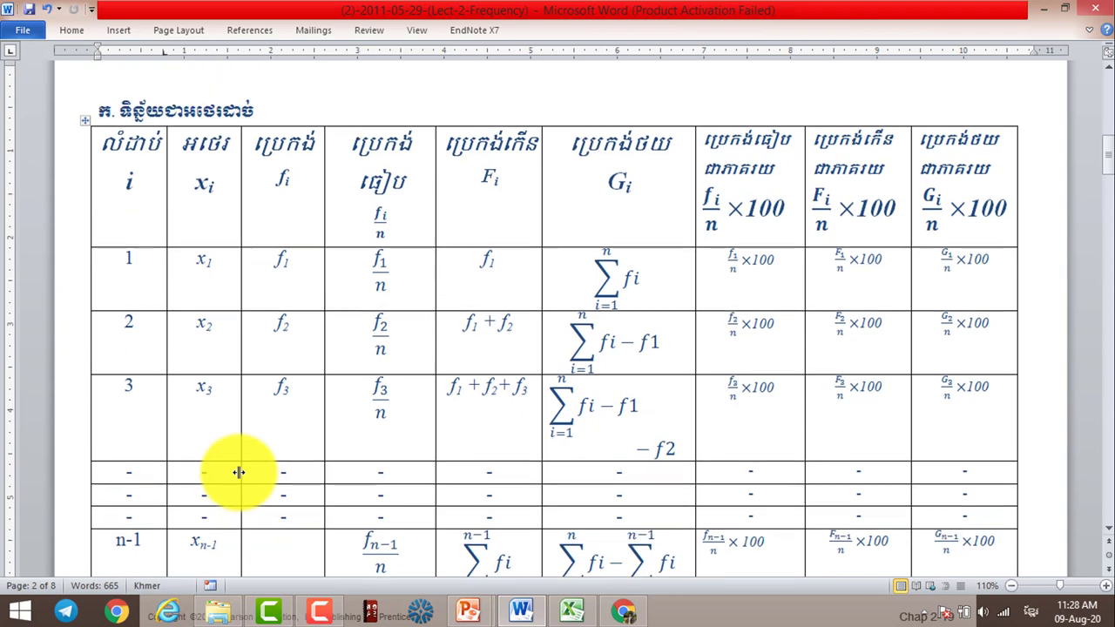
pyautogui.scroll(-1, 239, 472)
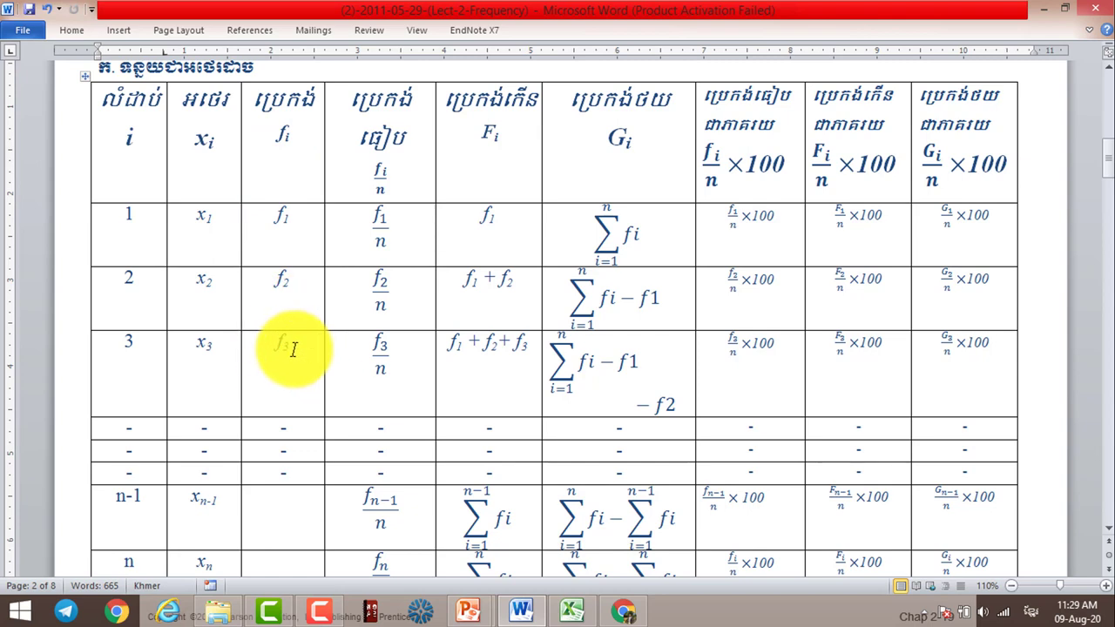
pyautogui.scroll(-1, 278, 417)
pyautogui.scroll(1, 278, 416)
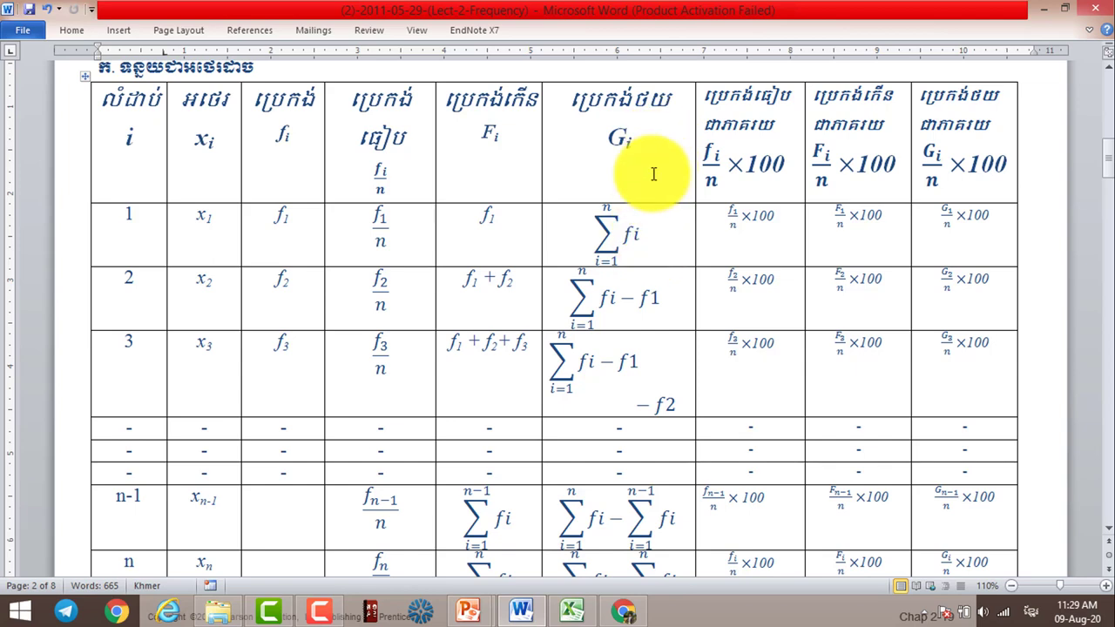
pyautogui.click(642, 244)
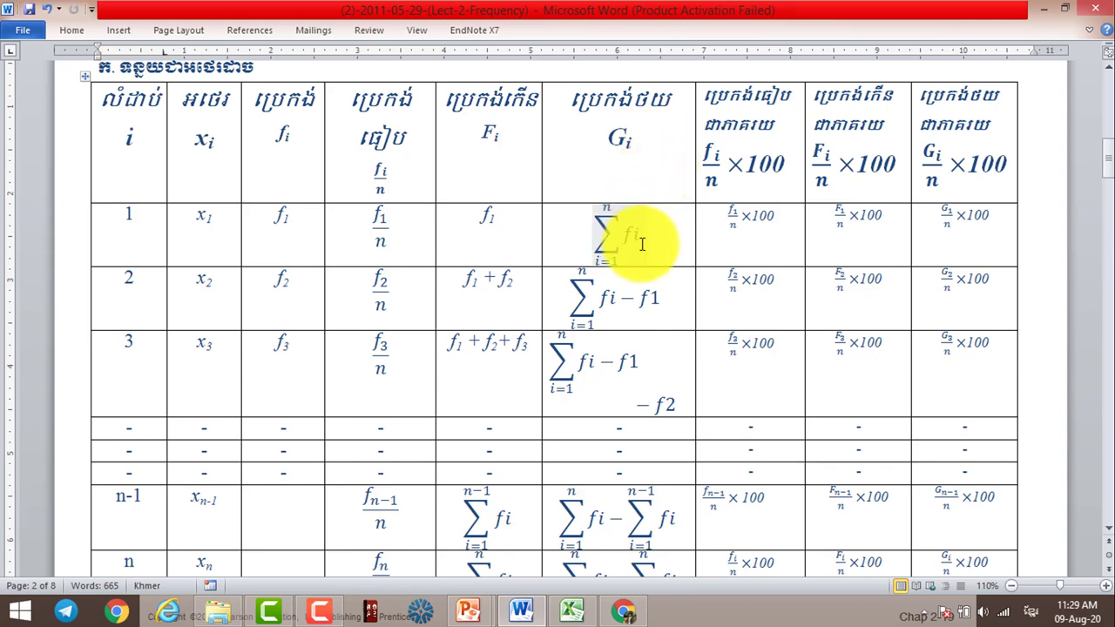
pyautogui.click(657, 241)
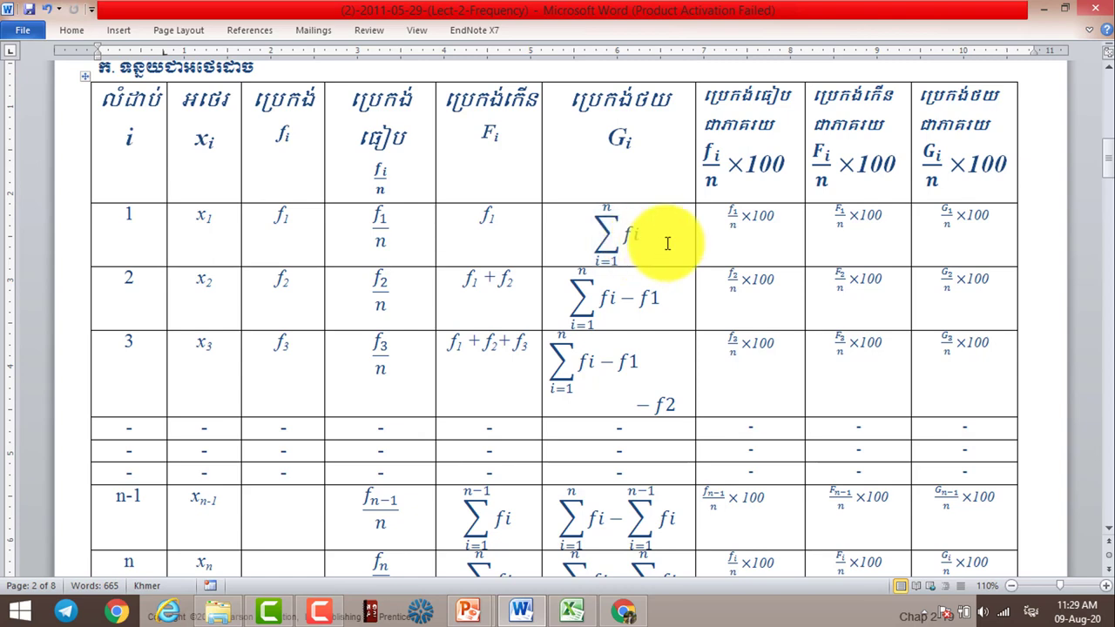
pyautogui.click(622, 299)
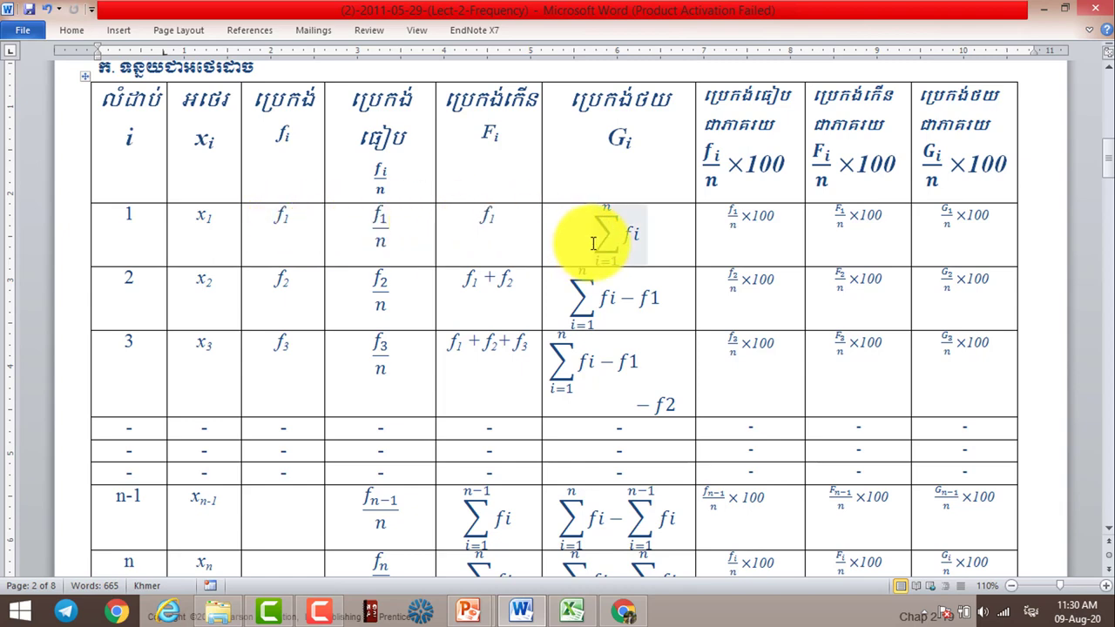
pyautogui.click(636, 314)
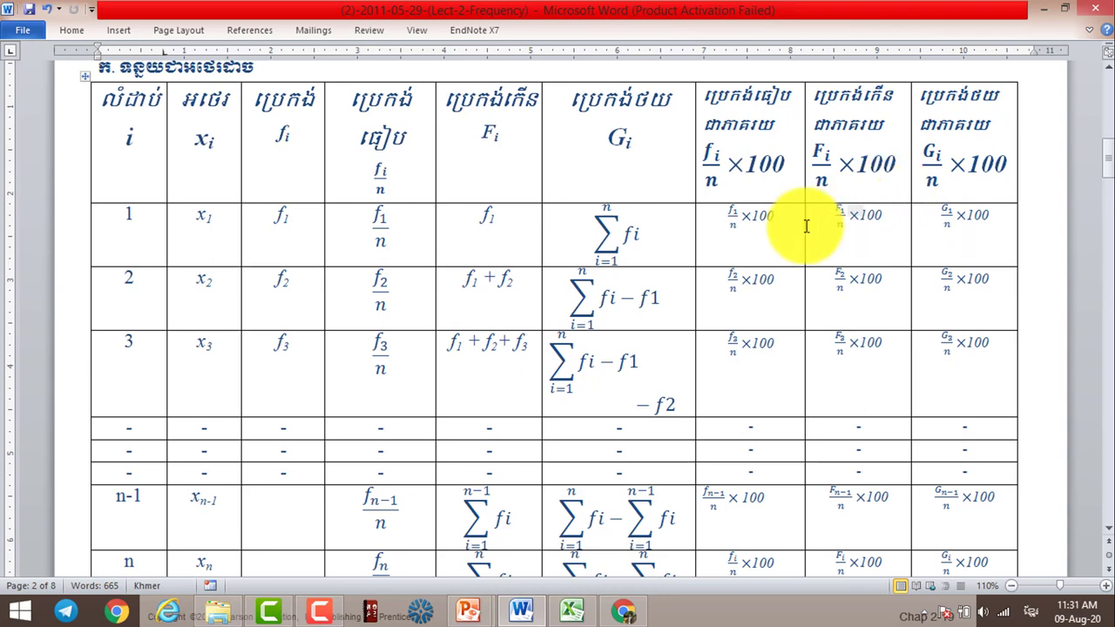
pyautogui.click(657, 295)
pyautogui.click(892, 369)
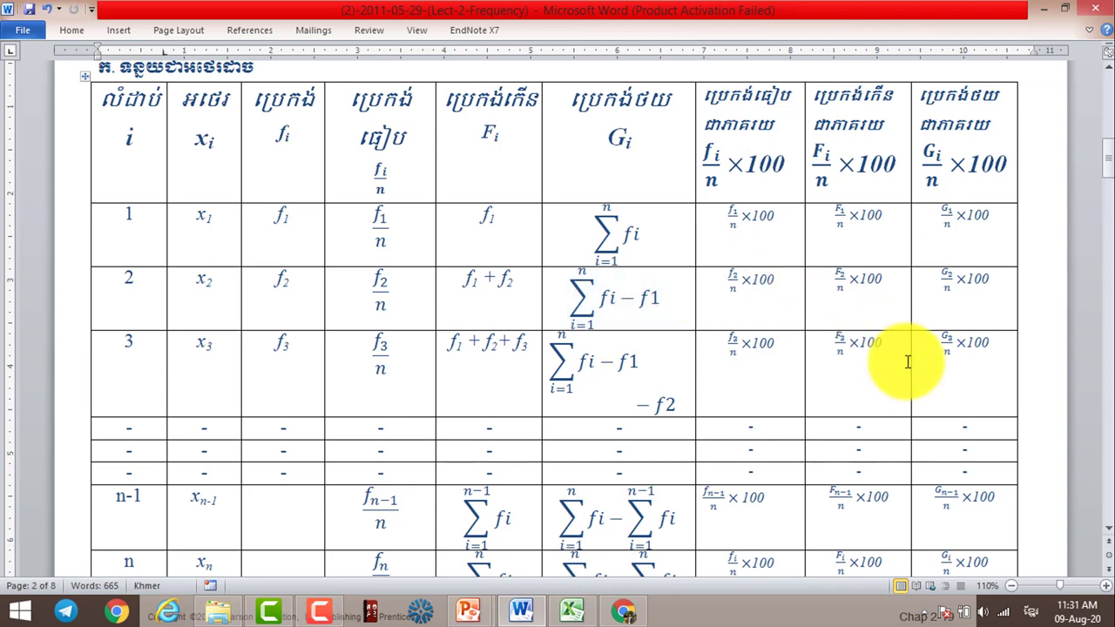
pyautogui.scroll(-1, 906, 362)
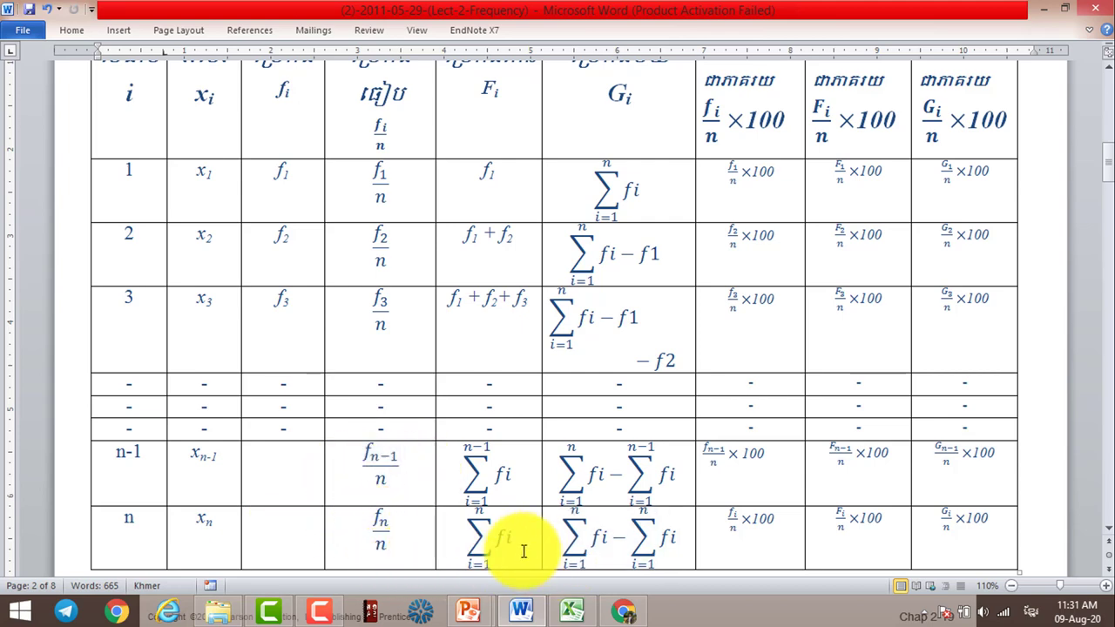
pyautogui.scroll(-1, 523, 550)
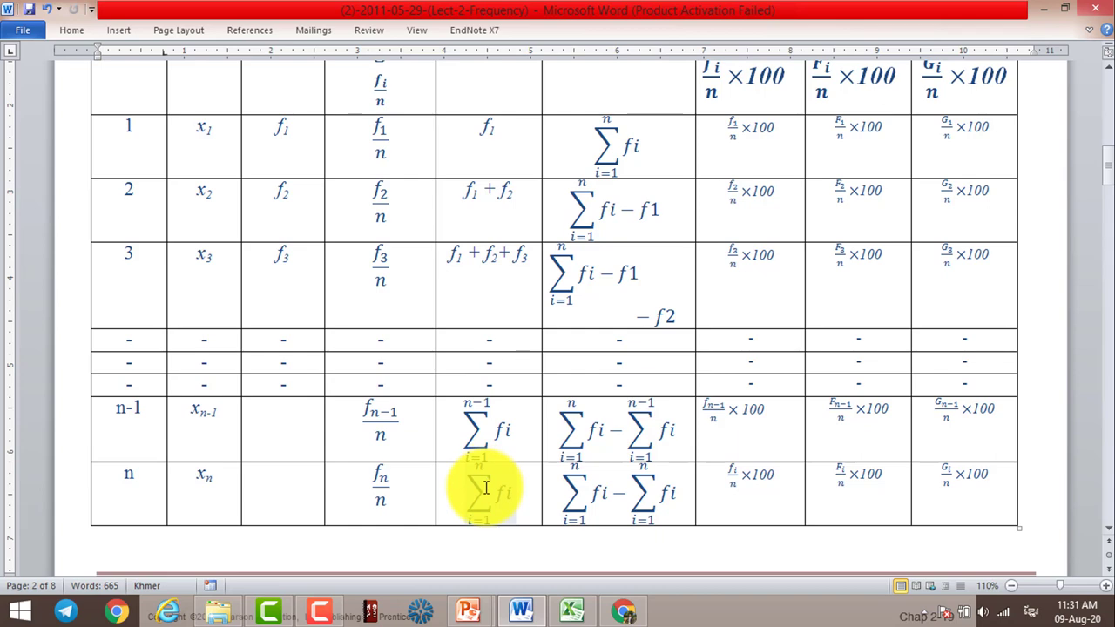
pyautogui.scroll(3, 484, 497)
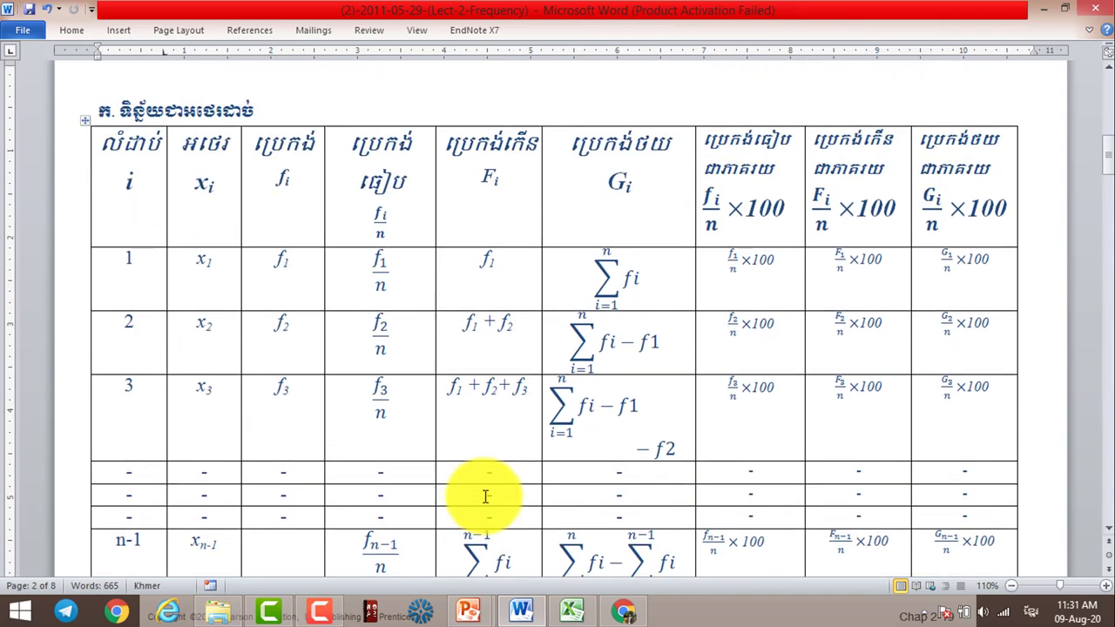
pyautogui.scroll(-2, 488, 348)
pyautogui.scroll(-2, 489, 440)
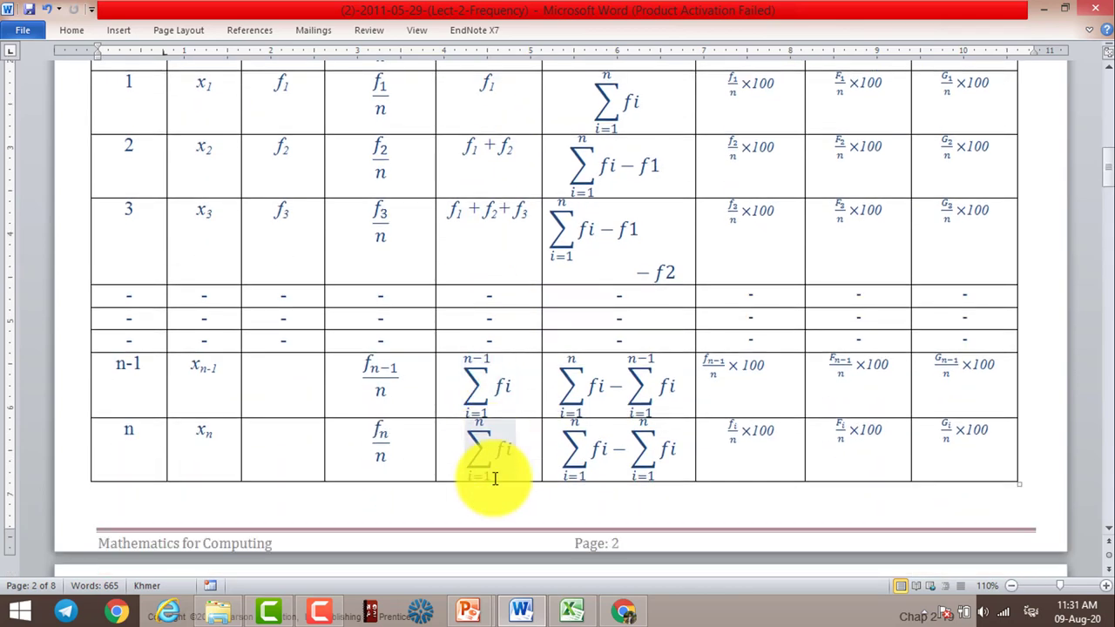
pyautogui.scroll(3, 610, 424)
pyautogui.scroll(1, 591, 376)
pyautogui.scroll(-3, 584, 383)
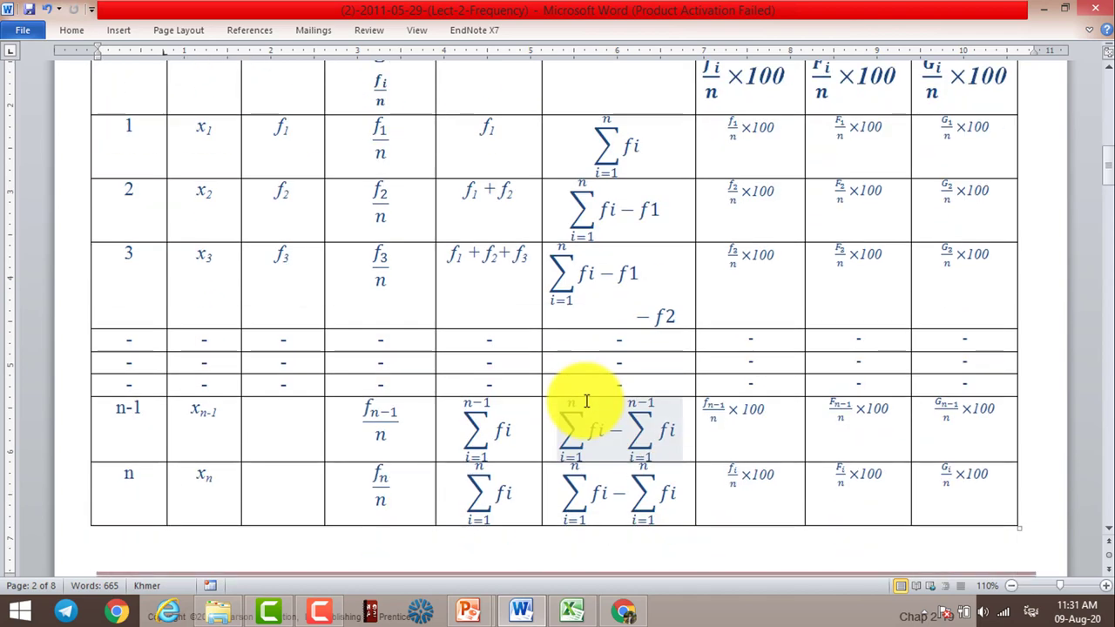
pyautogui.scroll(-1, 588, 435)
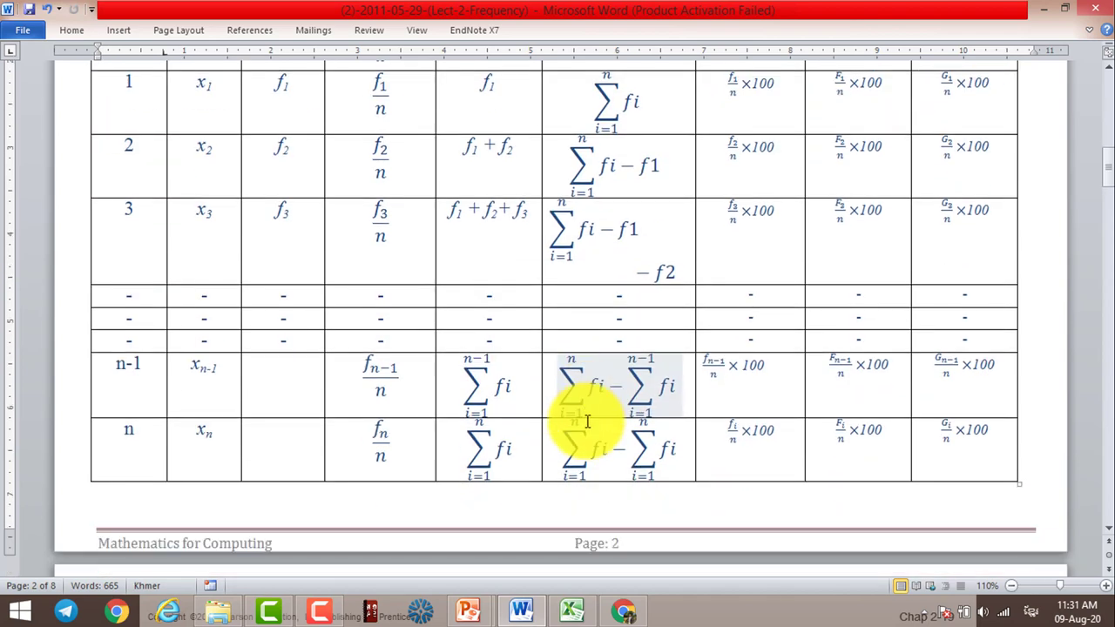
pyautogui.click(608, 479)
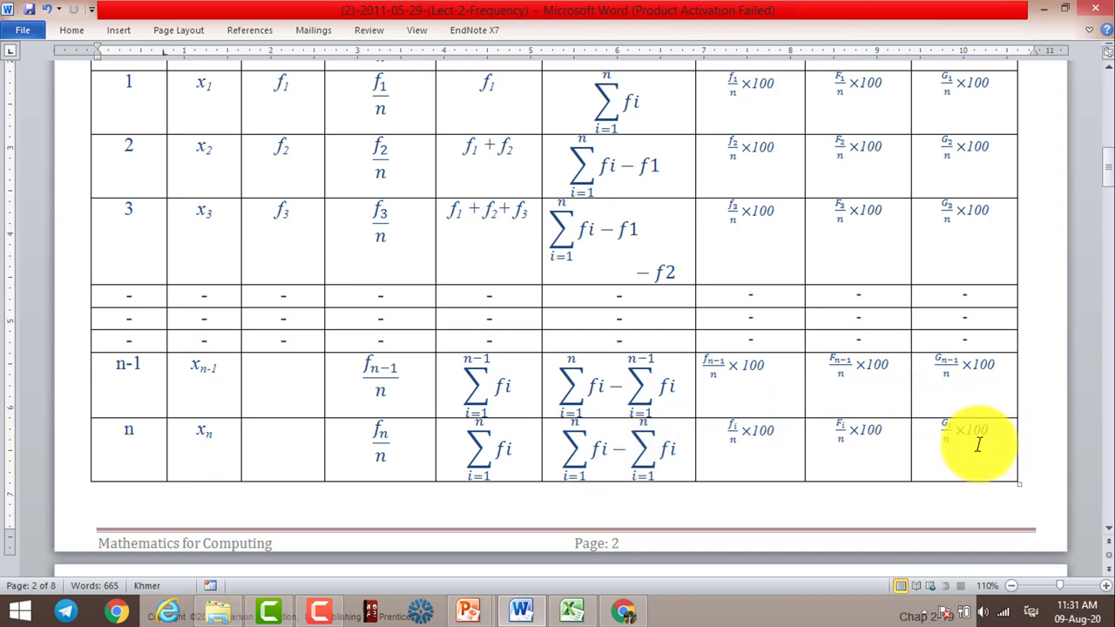
pyautogui.scroll(-3, 963, 440)
pyautogui.scroll(-5, 963, 440)
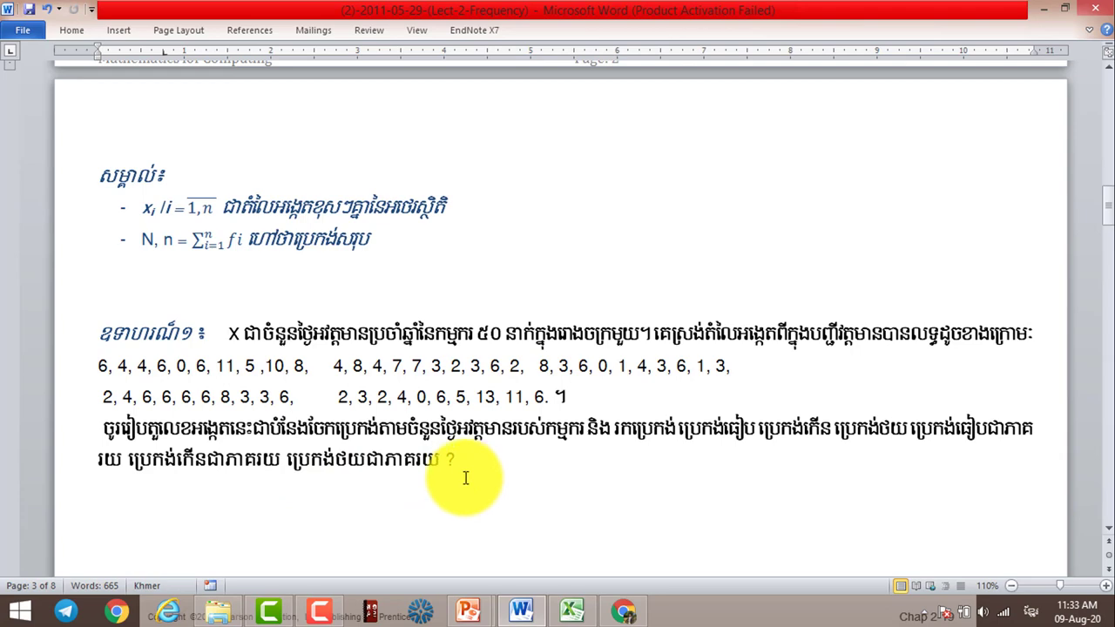
pyautogui.scroll(2, 466, 478)
pyautogui.scroll(5, 466, 478)
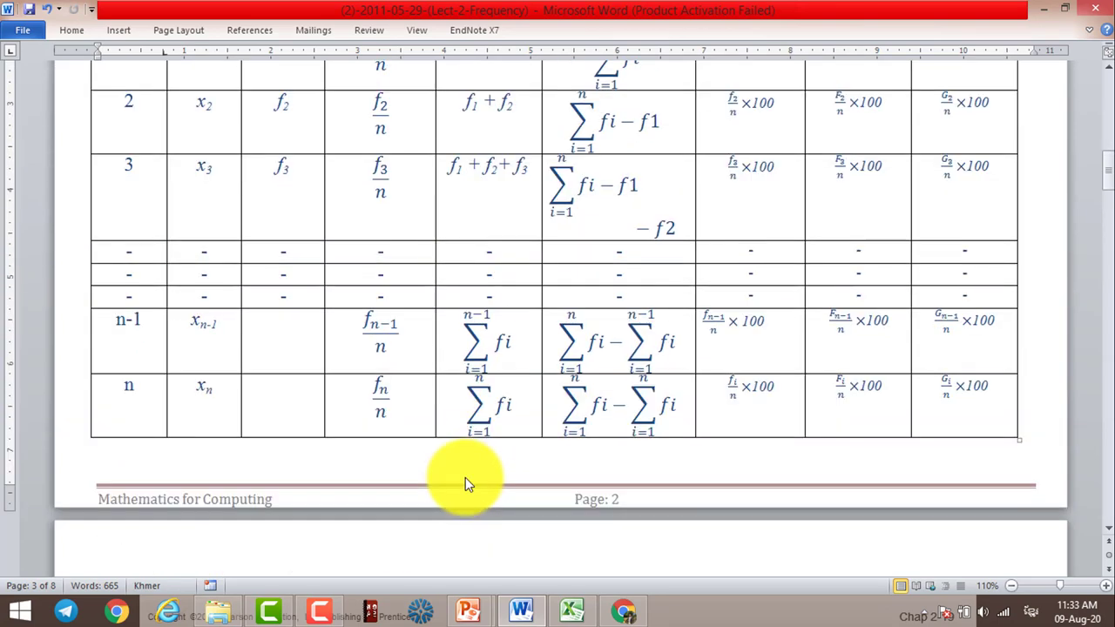
pyautogui.scroll(5, 465, 477)
pyautogui.scroll(3, 463, 477)
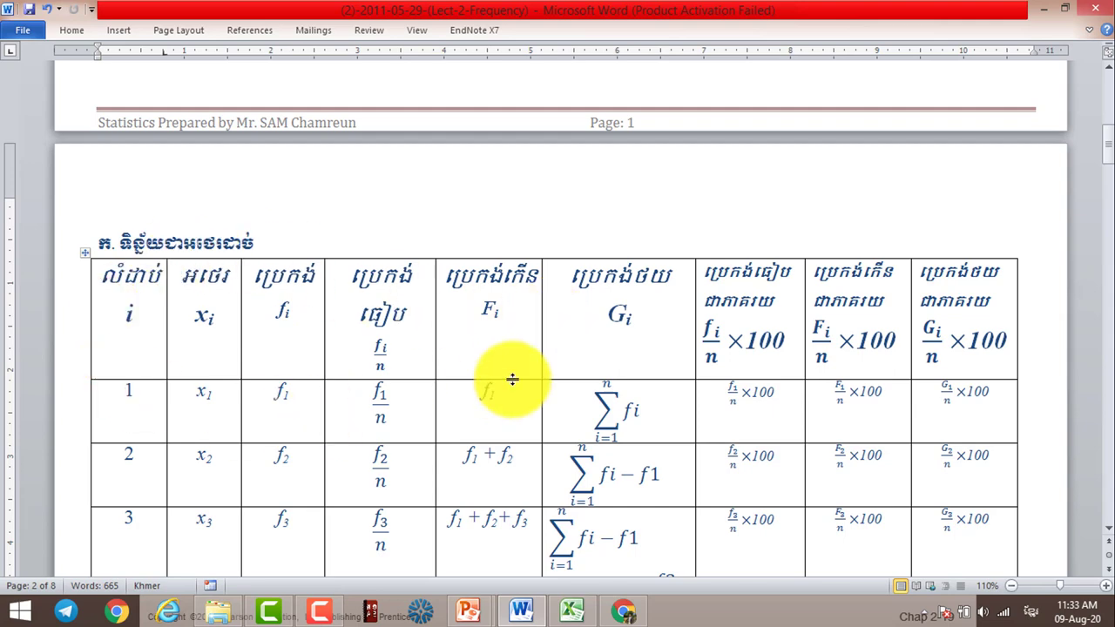
# Step: Push the stranded Example 1 table header from page 3 onto page 4 with its data
pyautogui.scroll(-3, 512, 379)
pyautogui.scroll(-5, 514, 379)
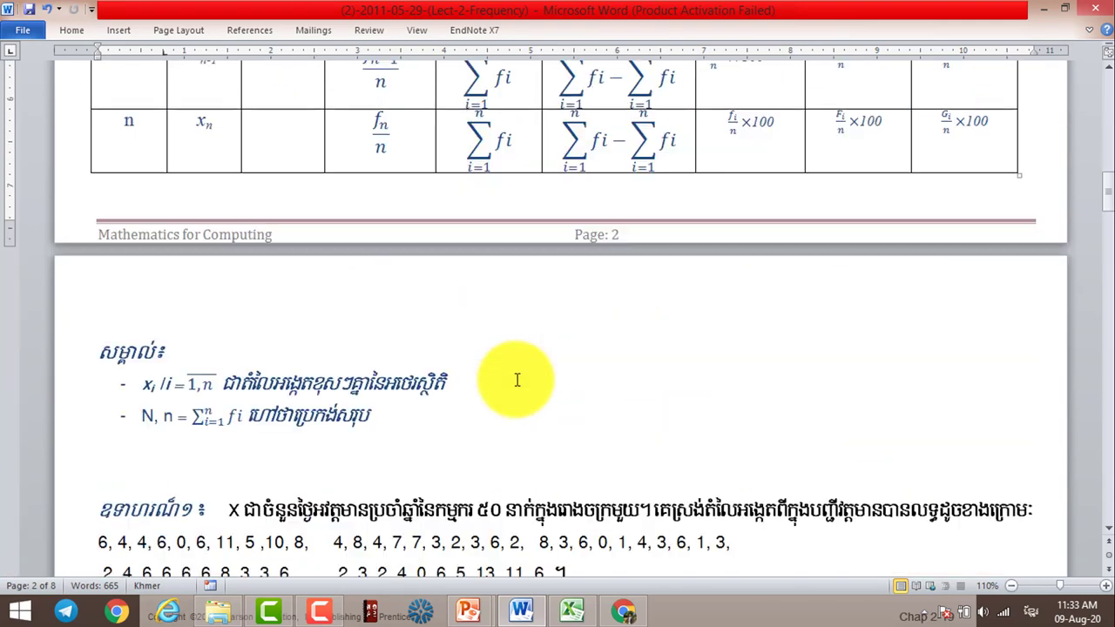
pyautogui.scroll(-2, 516, 380)
pyautogui.scroll(-1, 516, 380)
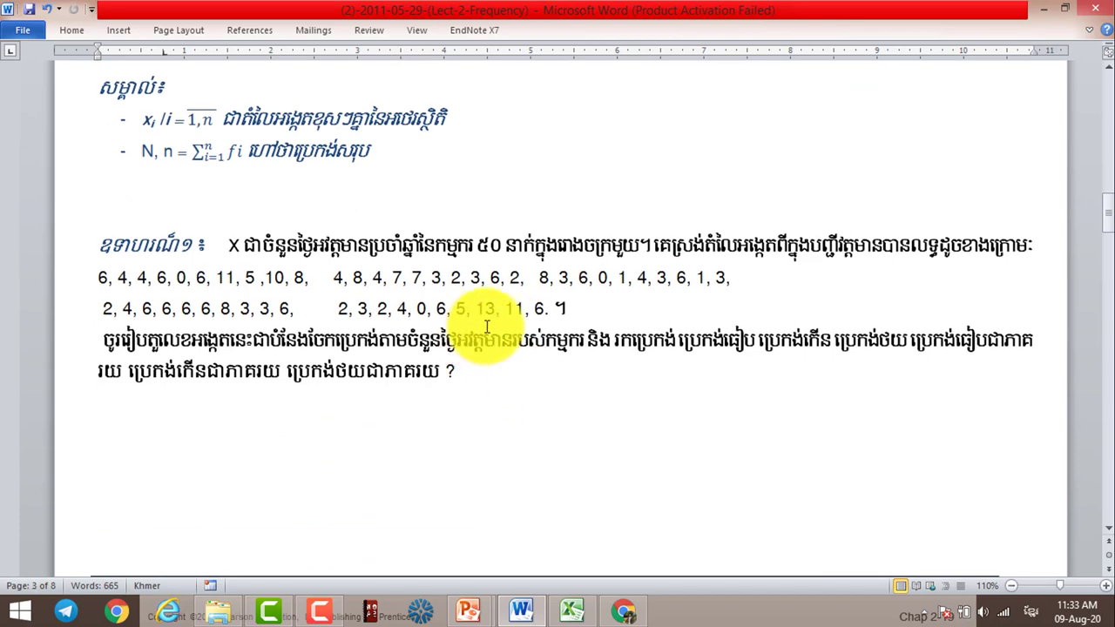
pyautogui.scroll(-6, 488, 287)
pyautogui.scroll(-3, 488, 324)
pyautogui.scroll(-1, 487, 326)
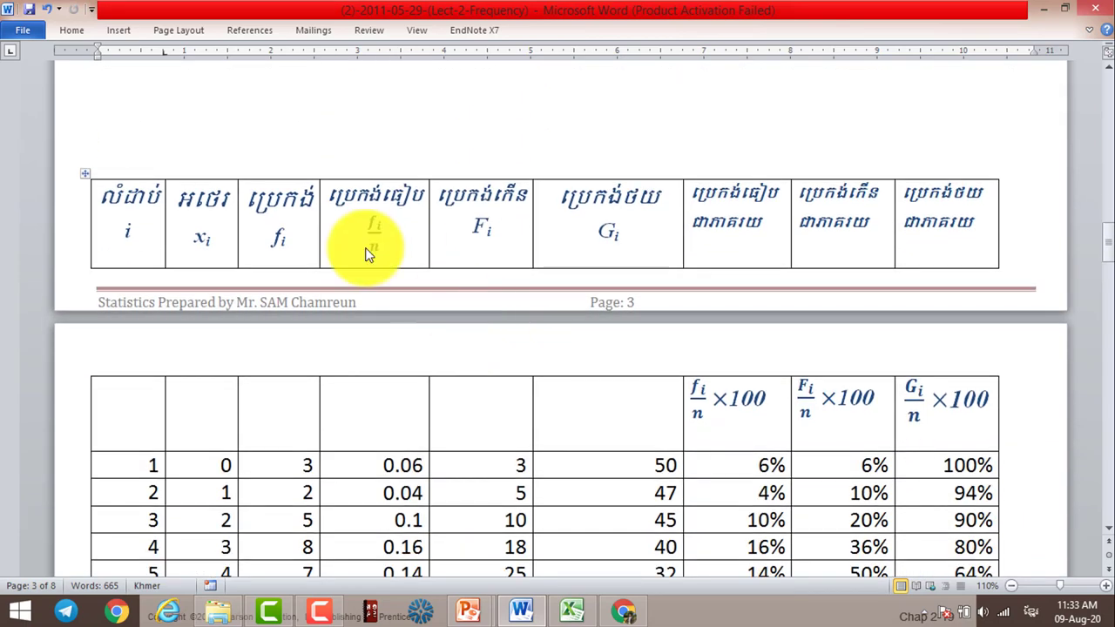
pyautogui.press('Return')
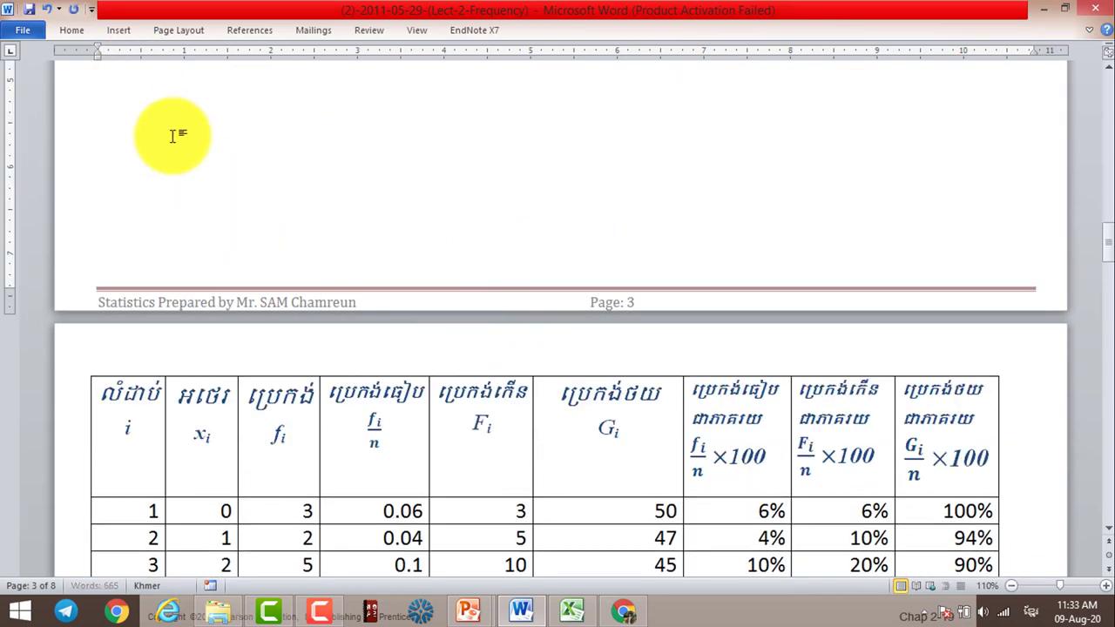
pyautogui.scroll(-3, 194, 169)
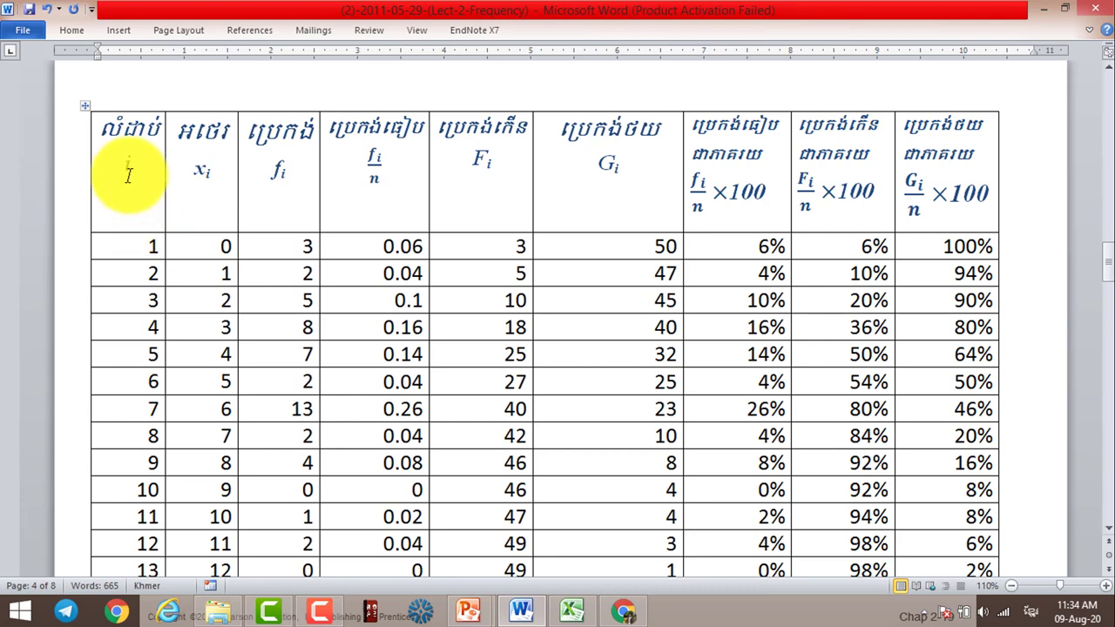
pyautogui.click(132, 246)
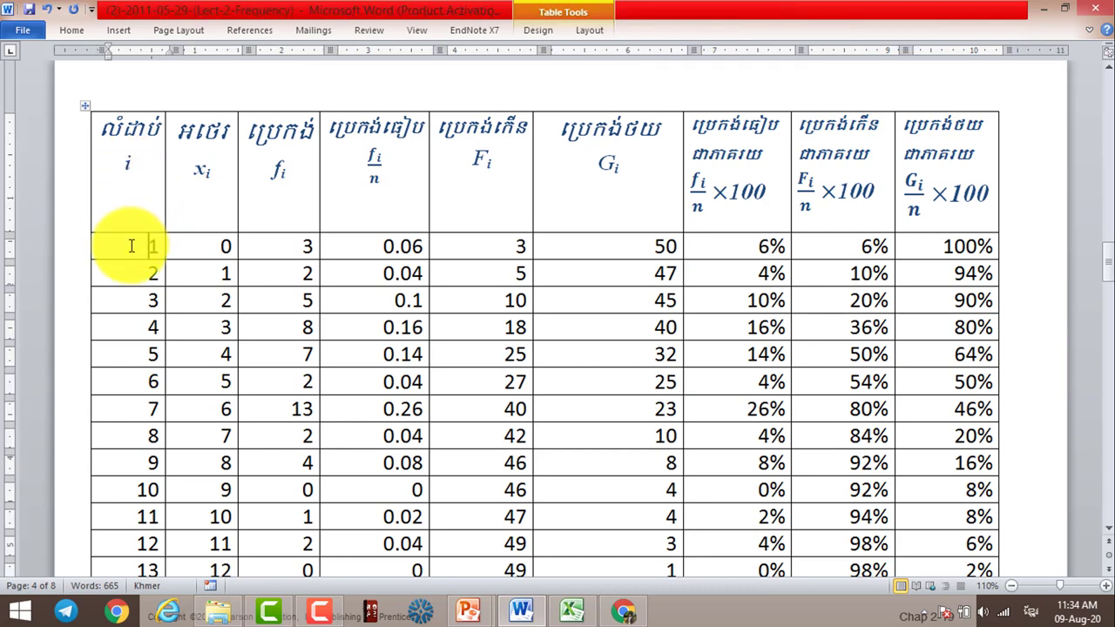
pyautogui.scroll(-4, 139, 253)
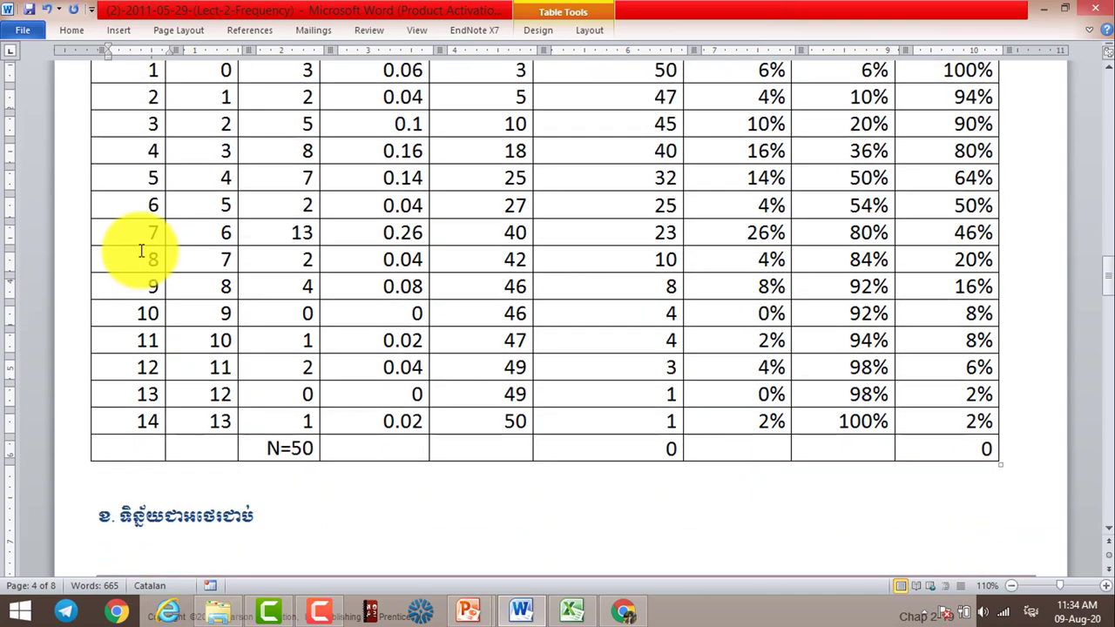
pyautogui.scroll(3, 141, 251)
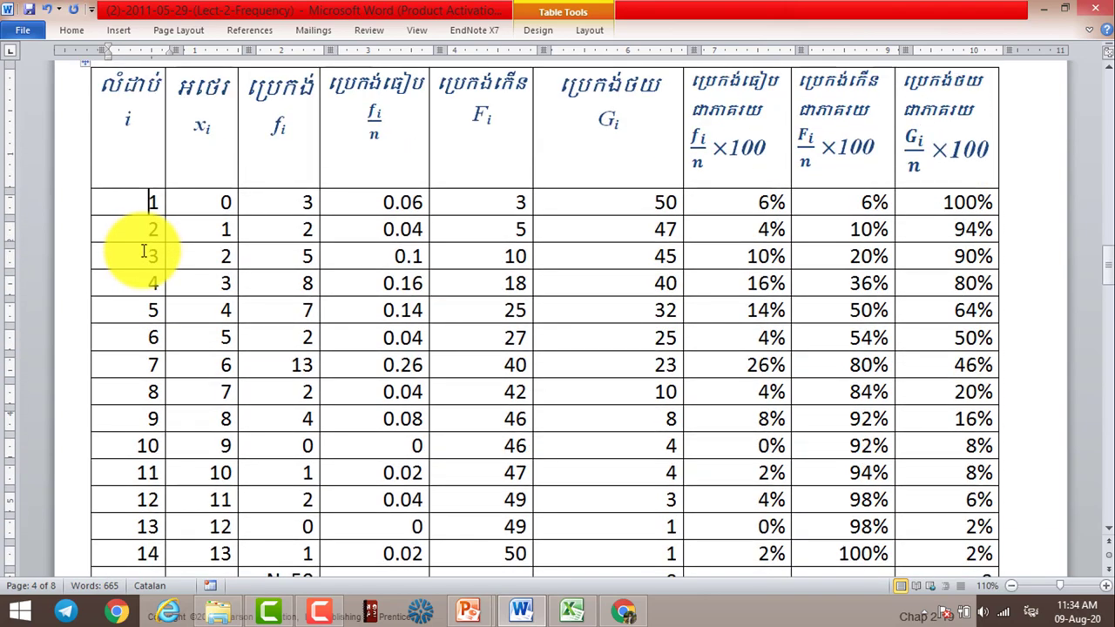
pyautogui.scroll(-1, 144, 252)
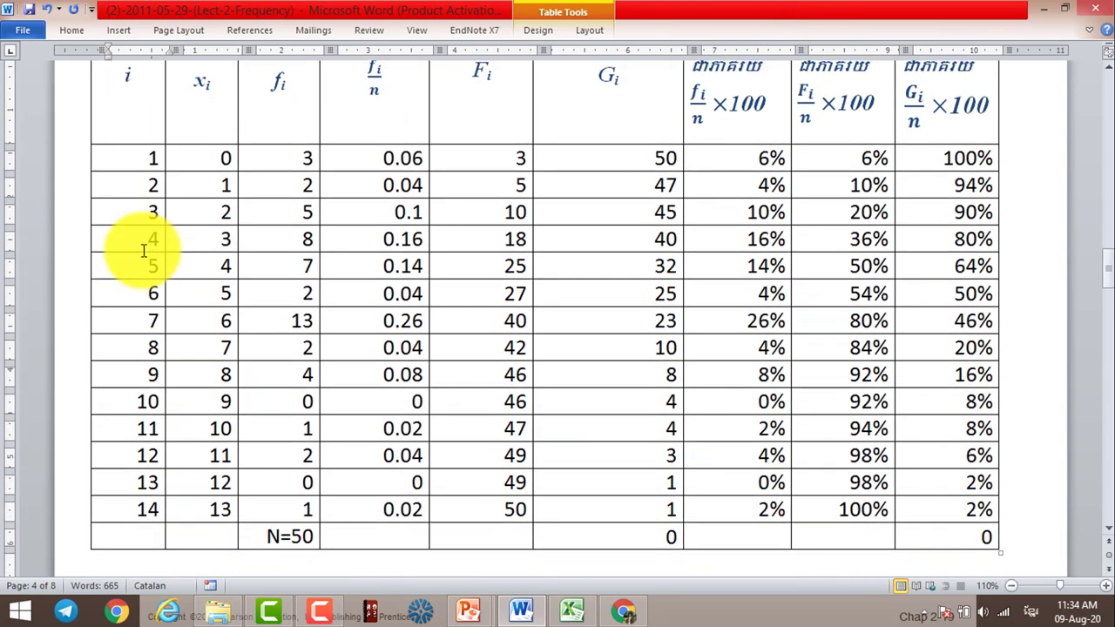
pyautogui.scroll(1, 143, 252)
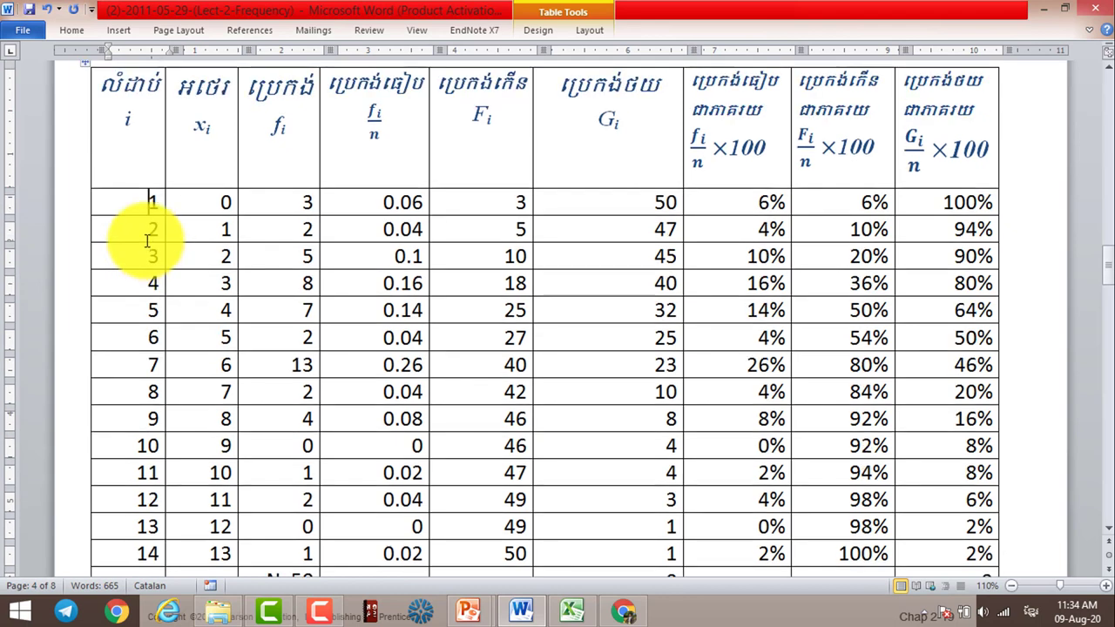
pyautogui.scroll(-1, 147, 242)
pyautogui.scroll(1, 147, 242)
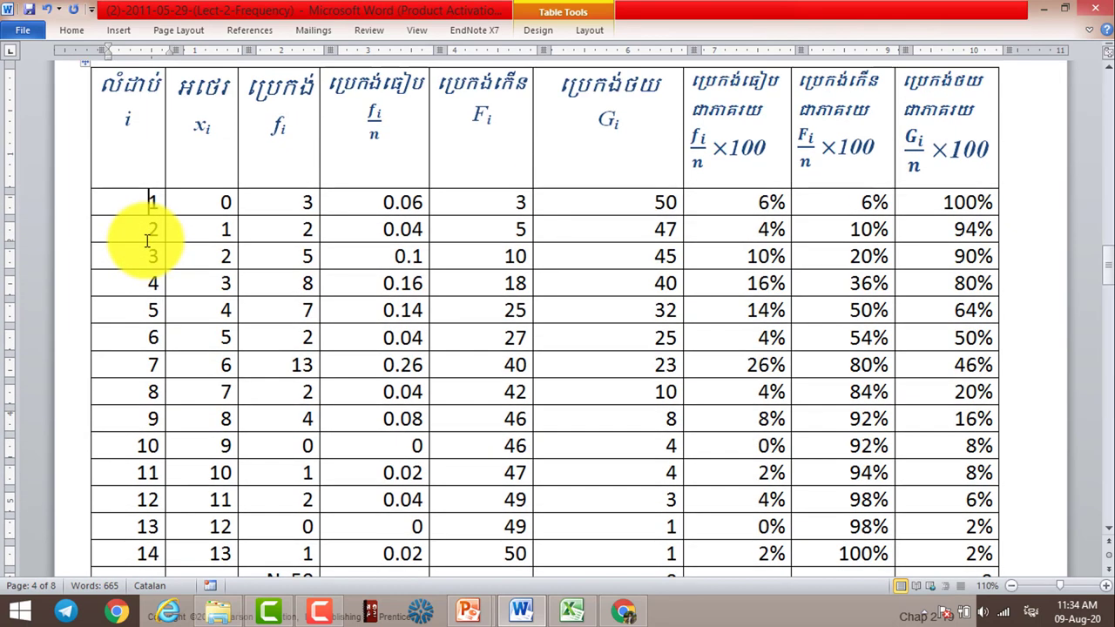
pyautogui.click(140, 200)
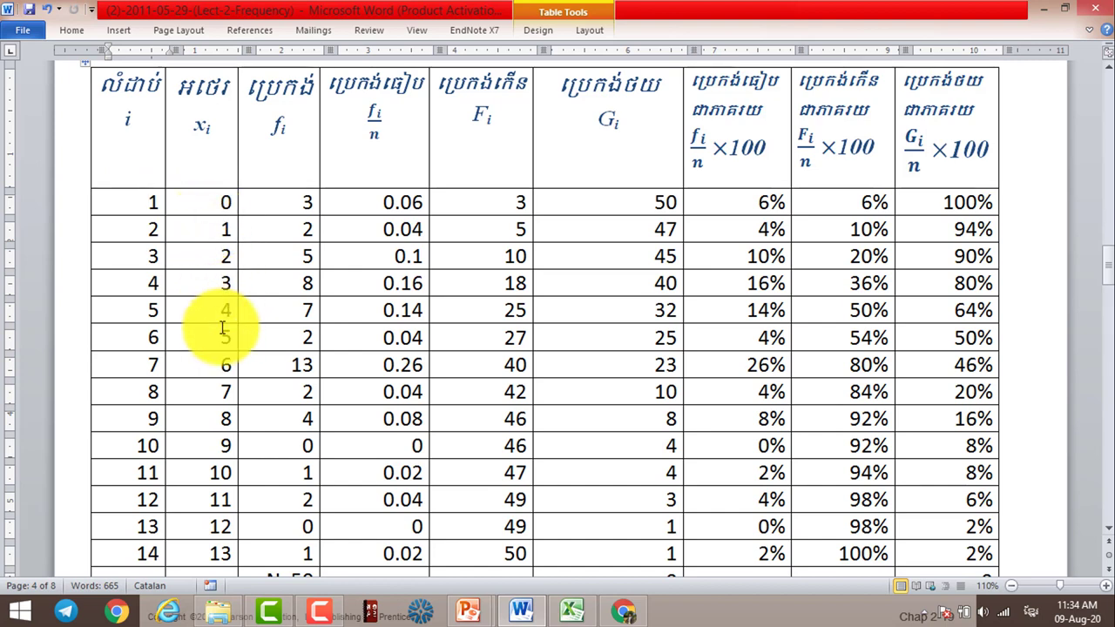
pyautogui.scroll(-2, 224, 331)
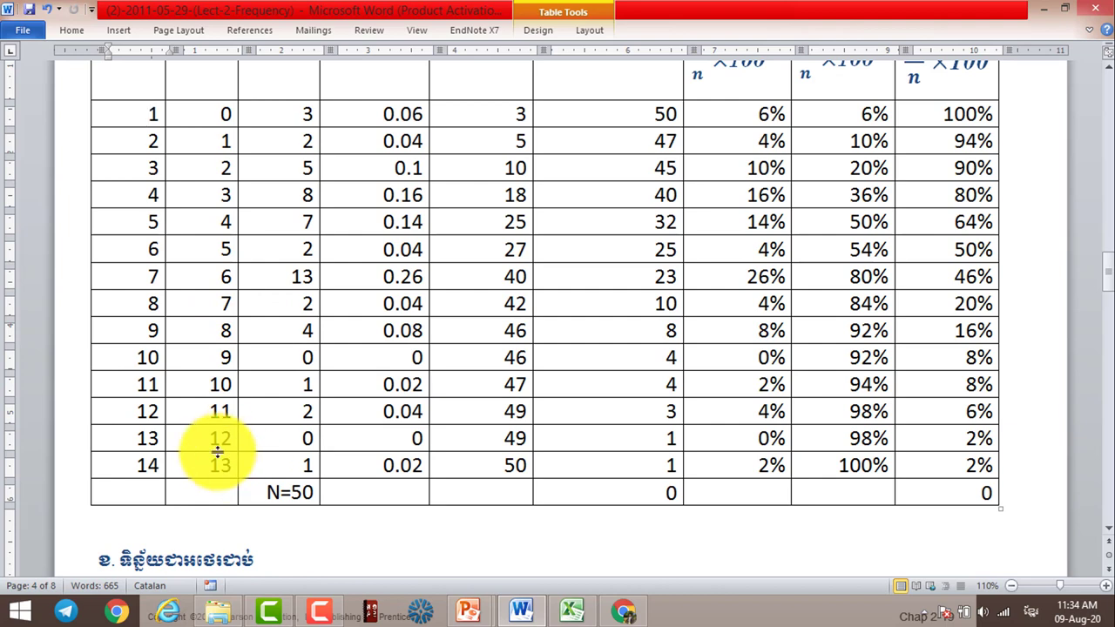
pyautogui.scroll(1, 202, 453)
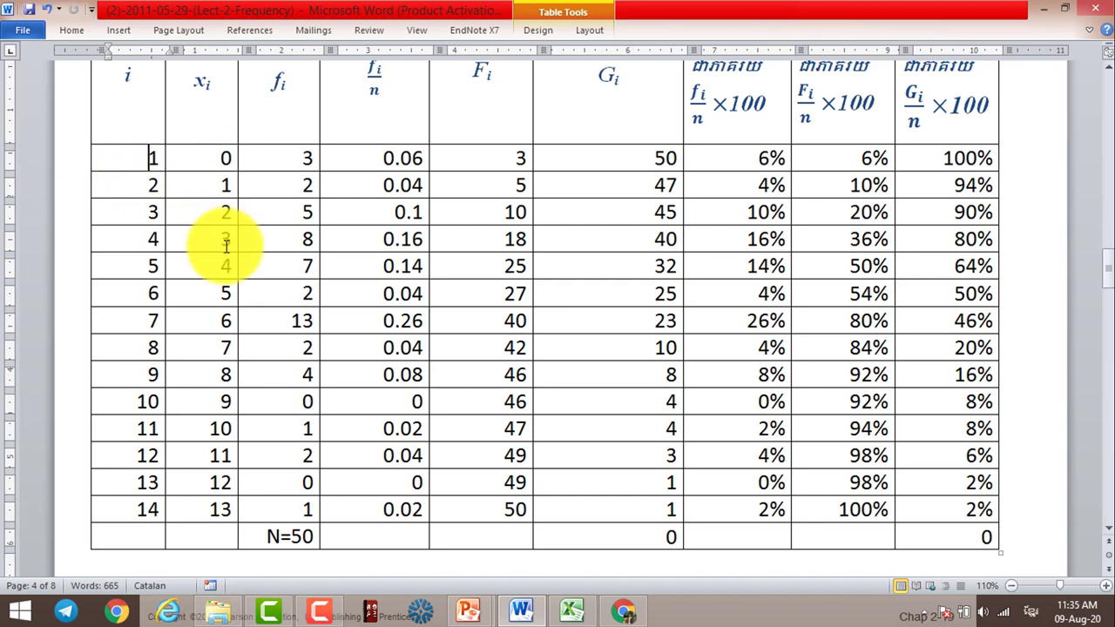
pyautogui.scroll(2, 231, 251)
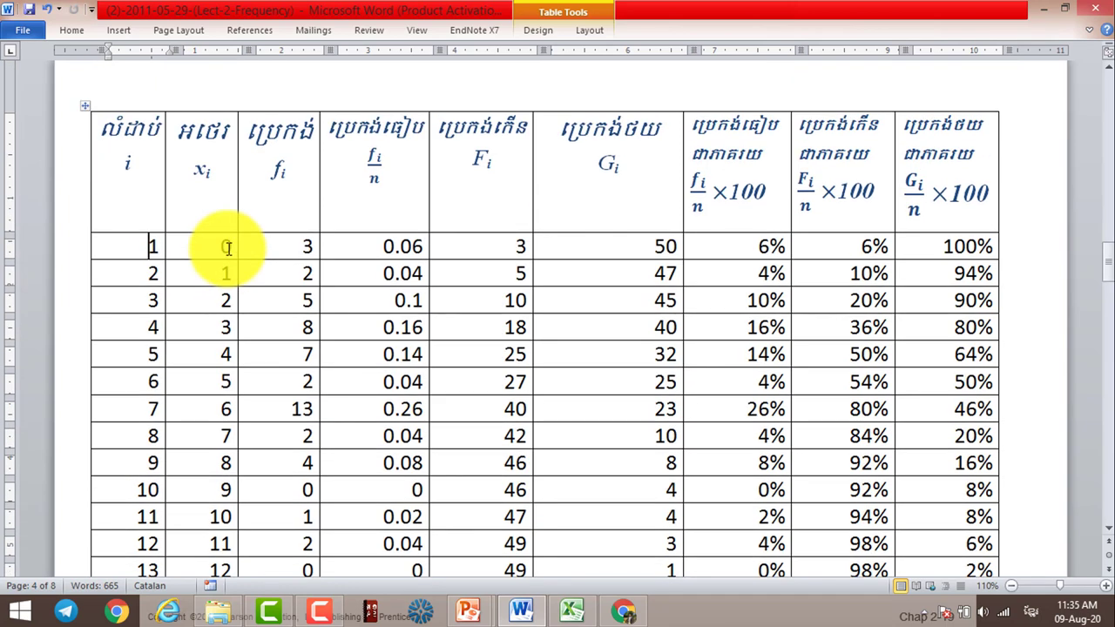
pyautogui.scroll(-1, 228, 249)
pyautogui.scroll(-1, 228, 249)
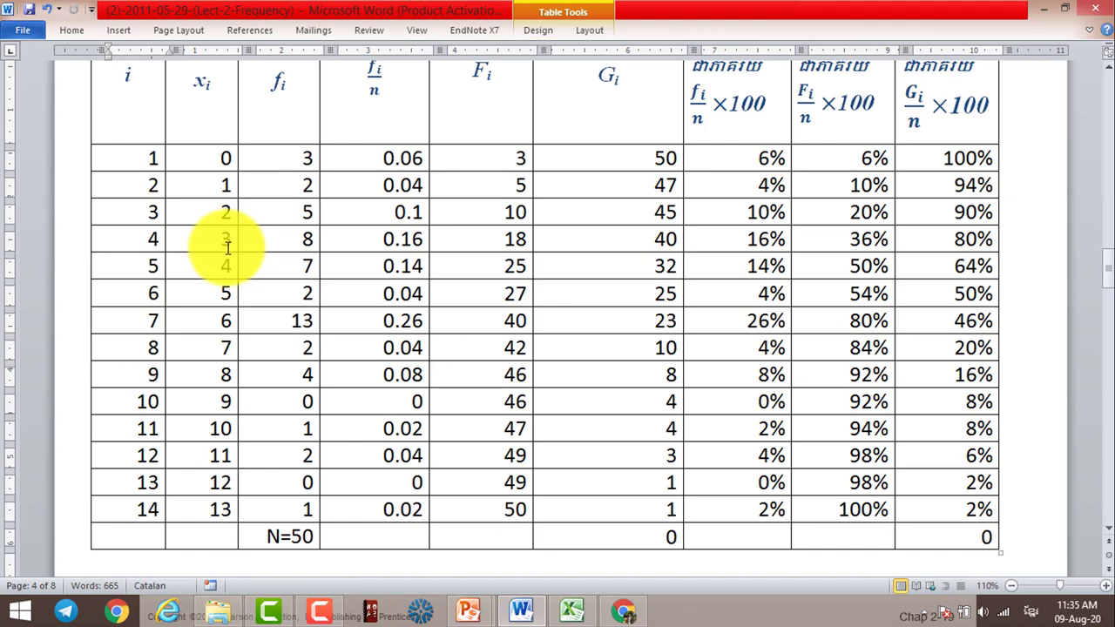
pyautogui.scroll(3, 227, 247)
pyautogui.scroll(4, 227, 247)
pyautogui.scroll(3, 228, 248)
pyautogui.scroll(4, 227, 247)
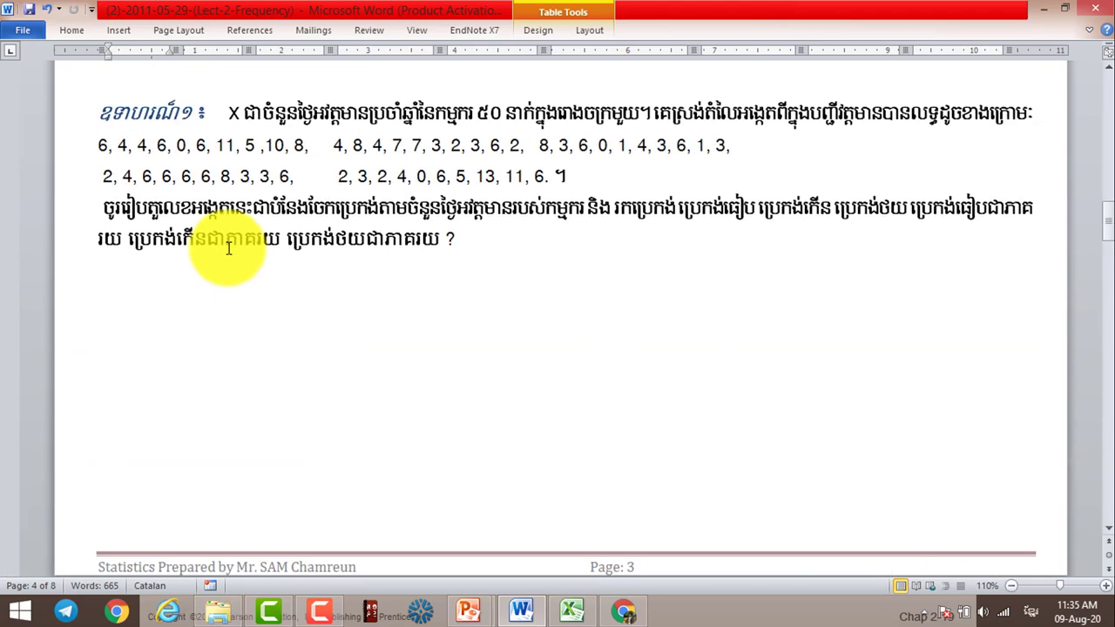
pyautogui.scroll(-4, 227, 248)
pyautogui.scroll(-6, 228, 247)
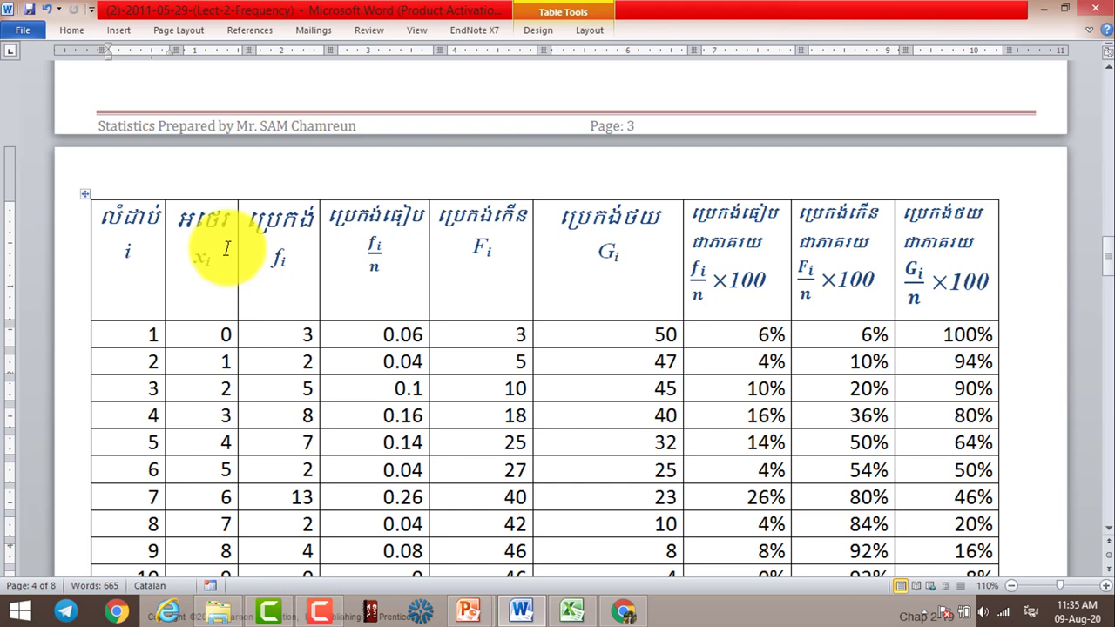
pyautogui.scroll(2, 225, 248)
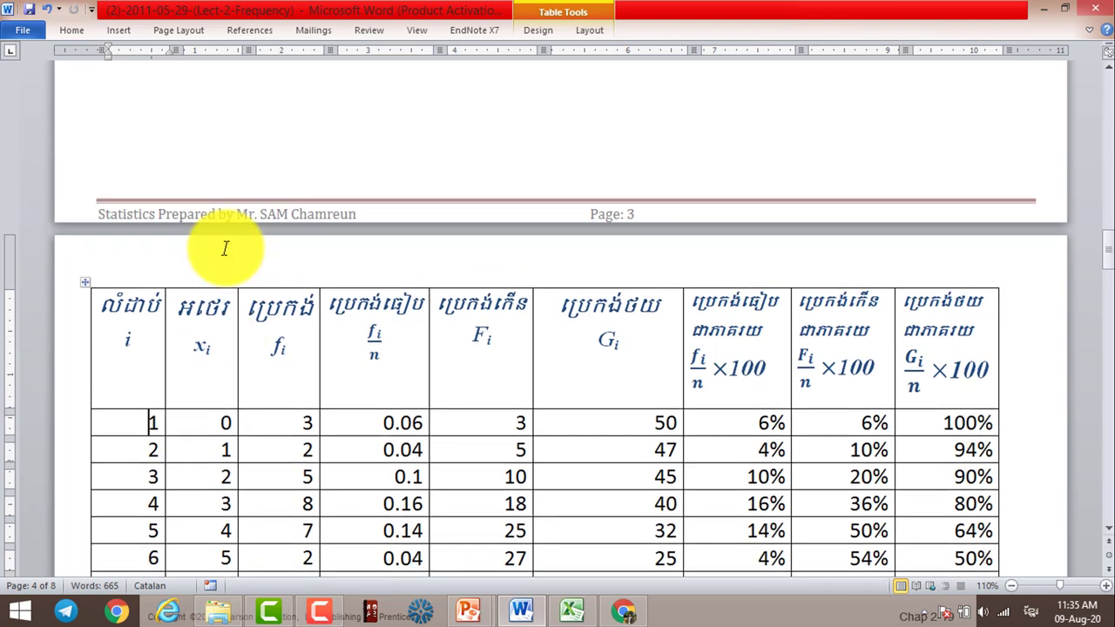
pyautogui.scroll(-2, 224, 249)
pyautogui.scroll(-1, 224, 248)
pyautogui.scroll(-1, 225, 248)
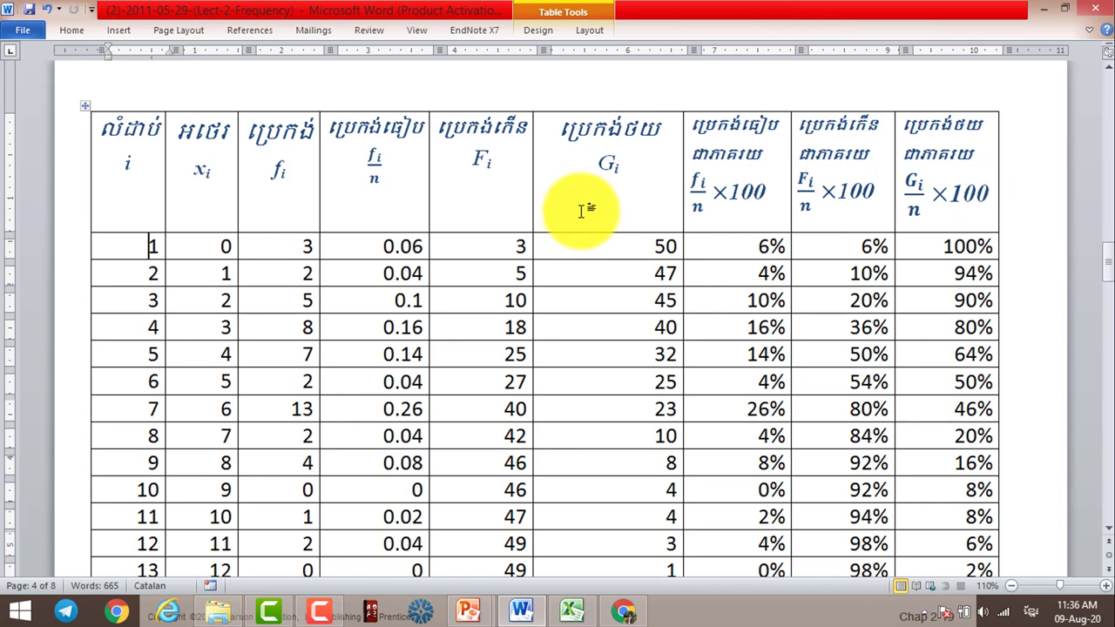
pyautogui.scroll(3, 582, 211)
pyautogui.scroll(4, 582, 211)
pyautogui.scroll(5, 582, 210)
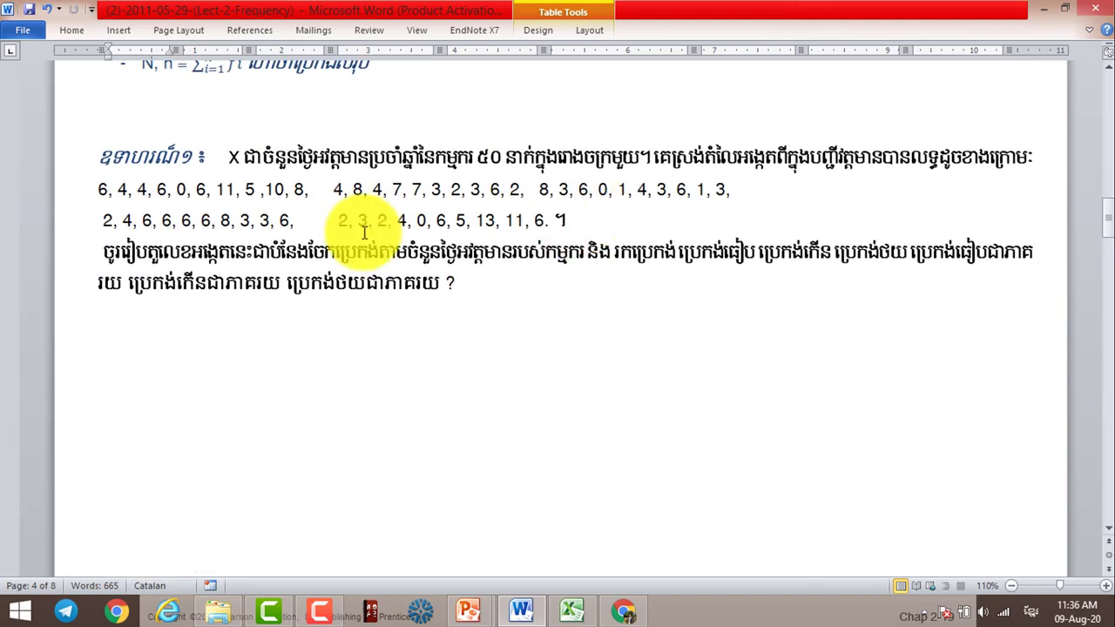
pyautogui.scroll(-3, 527, 221)
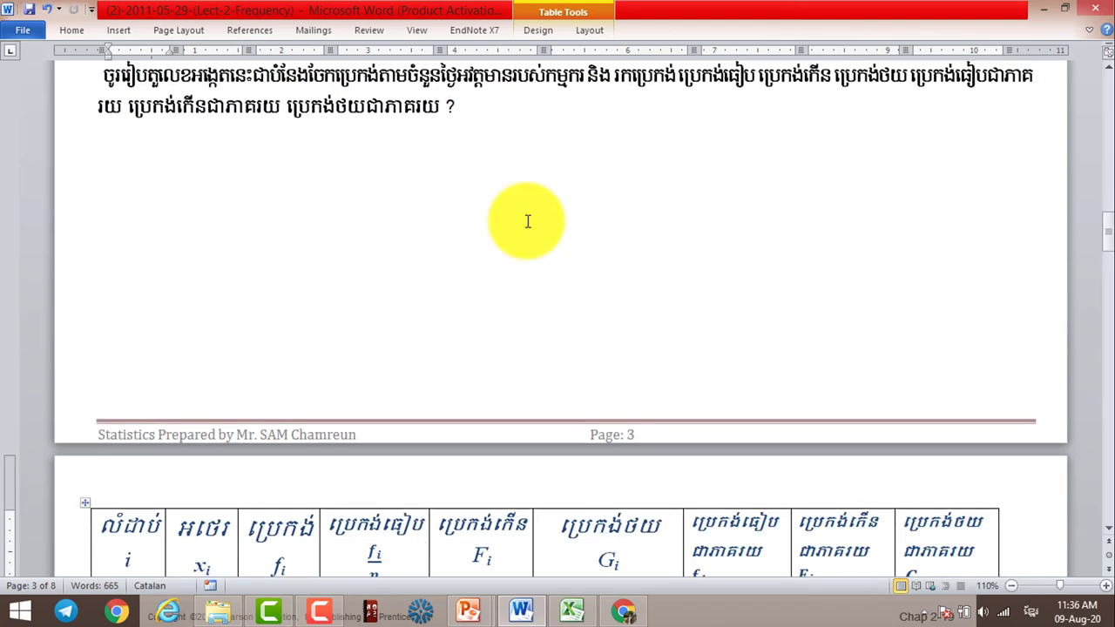
pyautogui.scroll(-3, 527, 222)
pyautogui.scroll(-3, 527, 222)
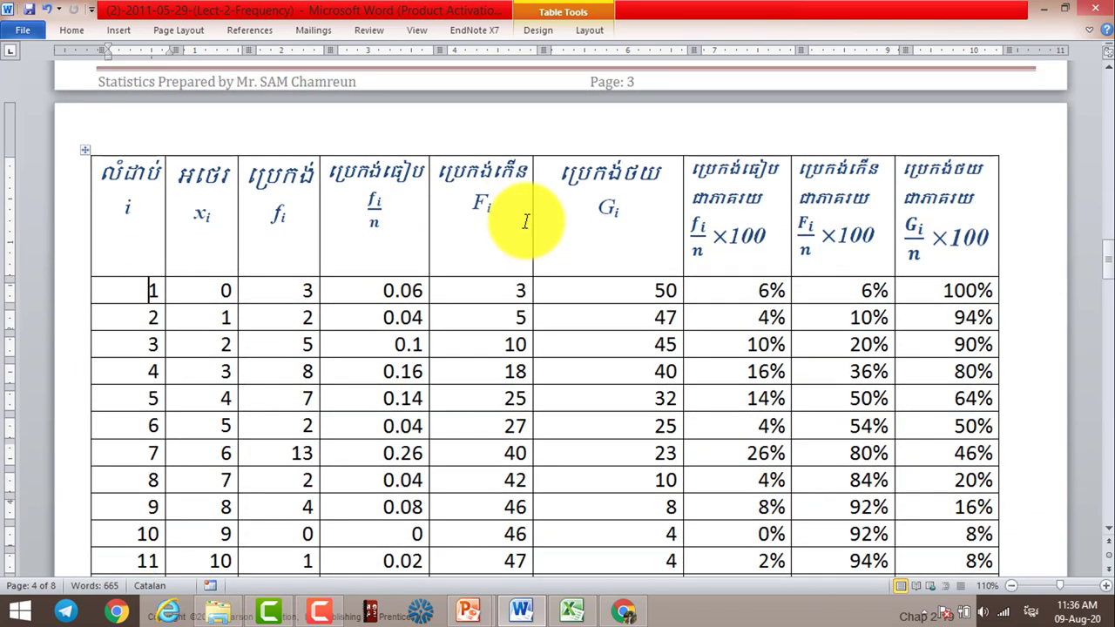
pyautogui.scroll(-1, 526, 220)
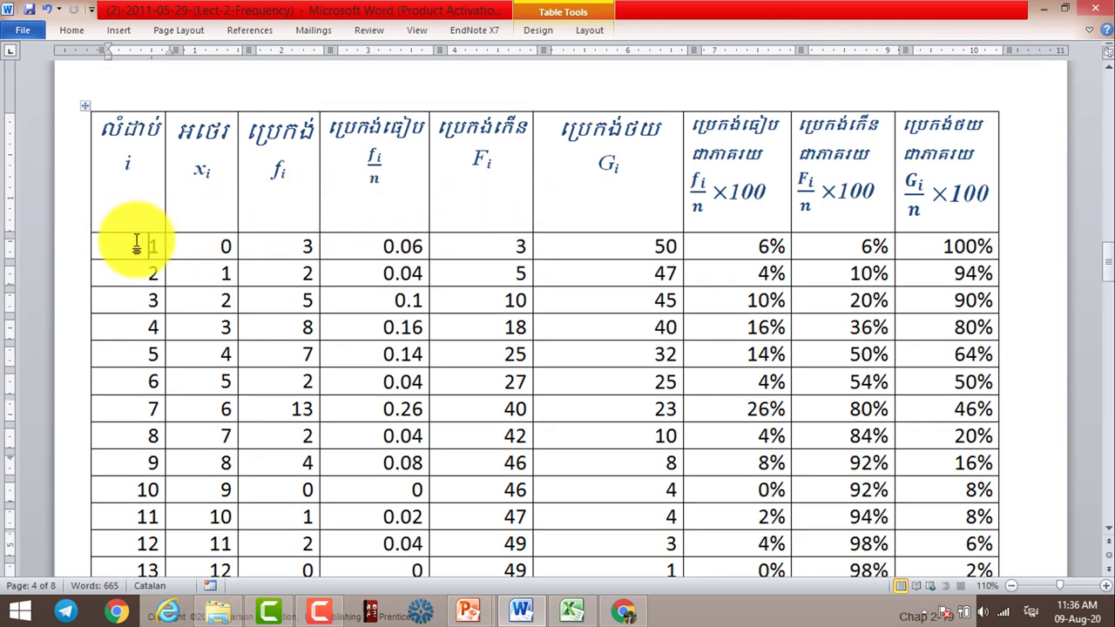
pyautogui.scroll(-2, 126, 366)
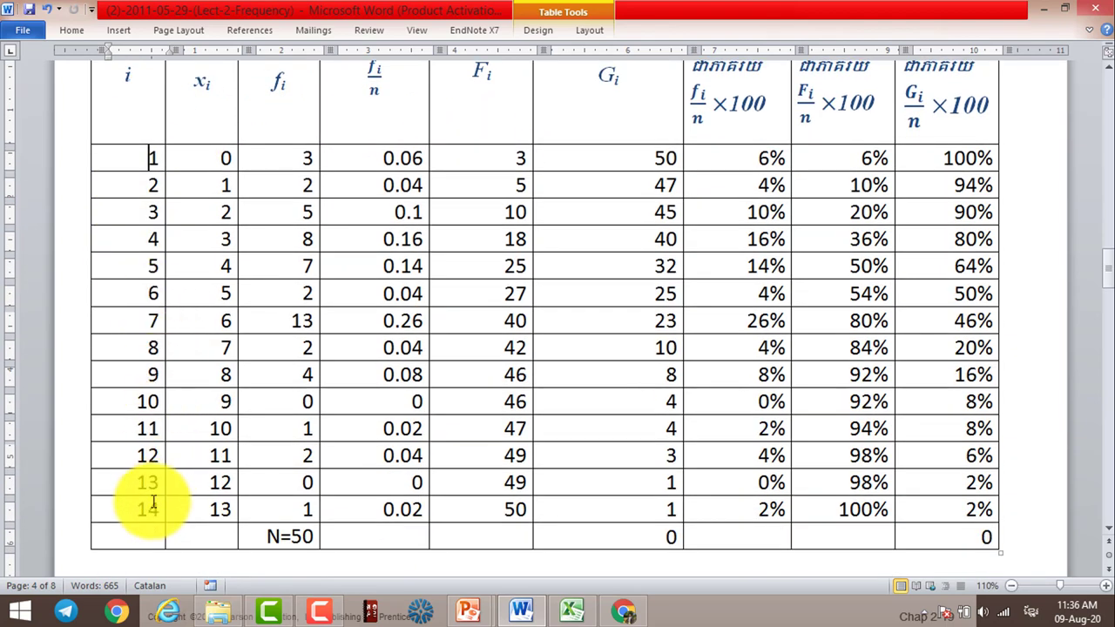
pyautogui.scroll(1, 157, 381)
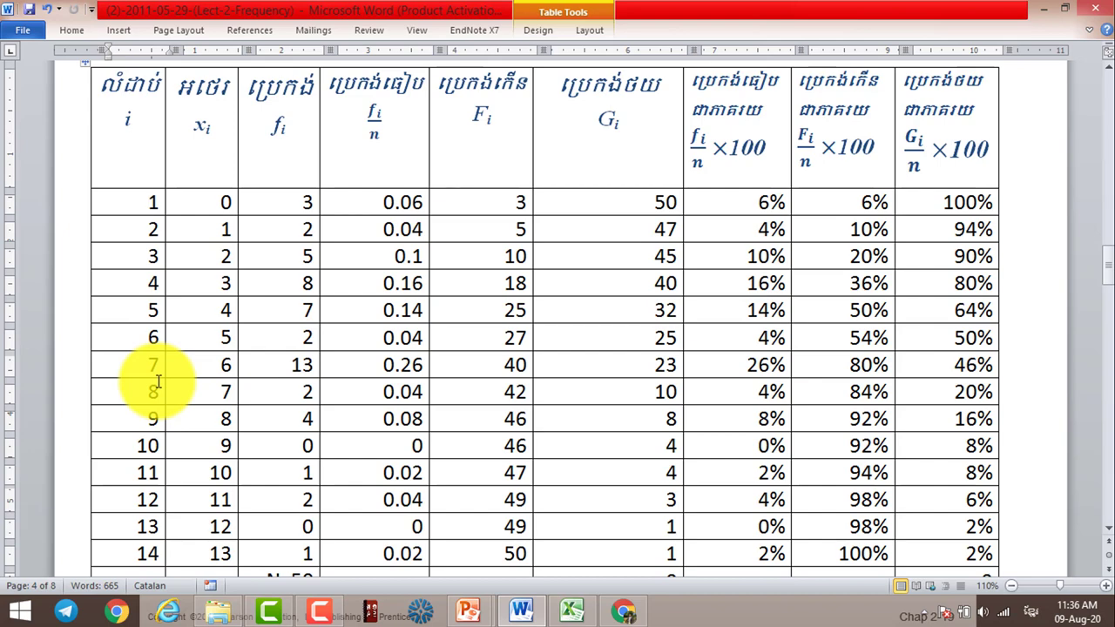
pyautogui.scroll(4, 159, 380)
pyautogui.scroll(3, 160, 374)
pyautogui.scroll(6, 162, 370)
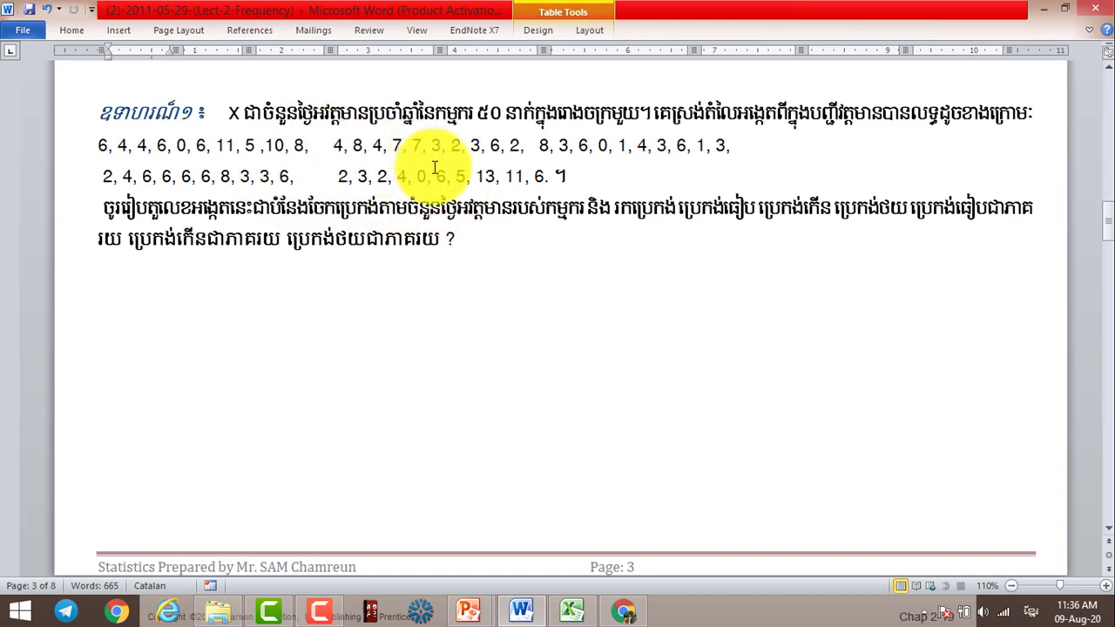
pyautogui.scroll(-10, 435, 174)
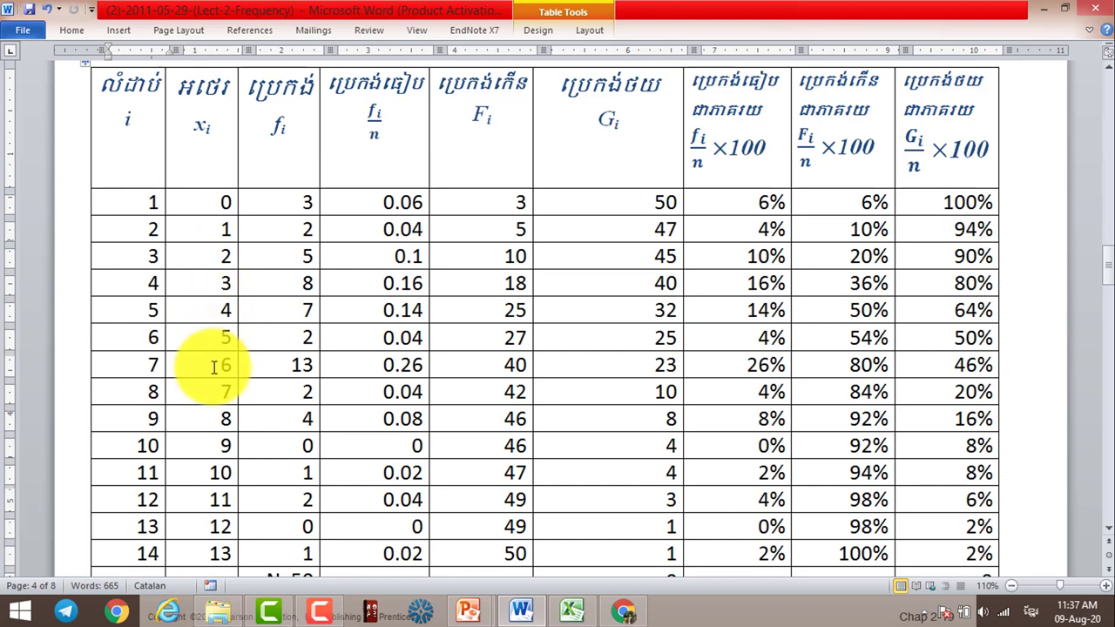
pyautogui.click(210, 556)
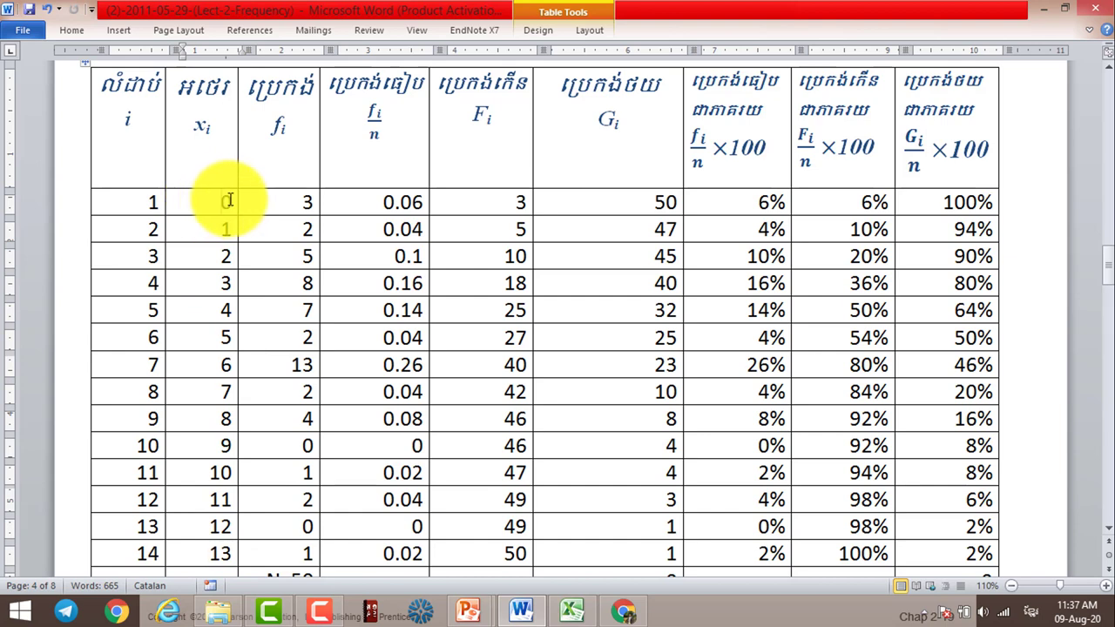
pyautogui.doubleClick(226, 201)
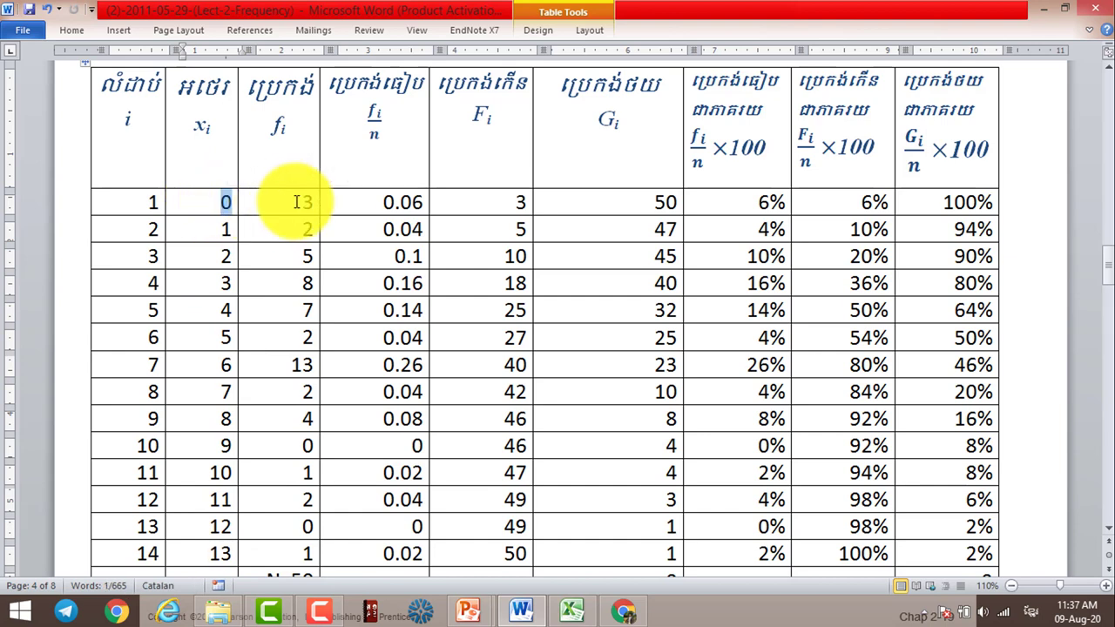
pyautogui.click(308, 202)
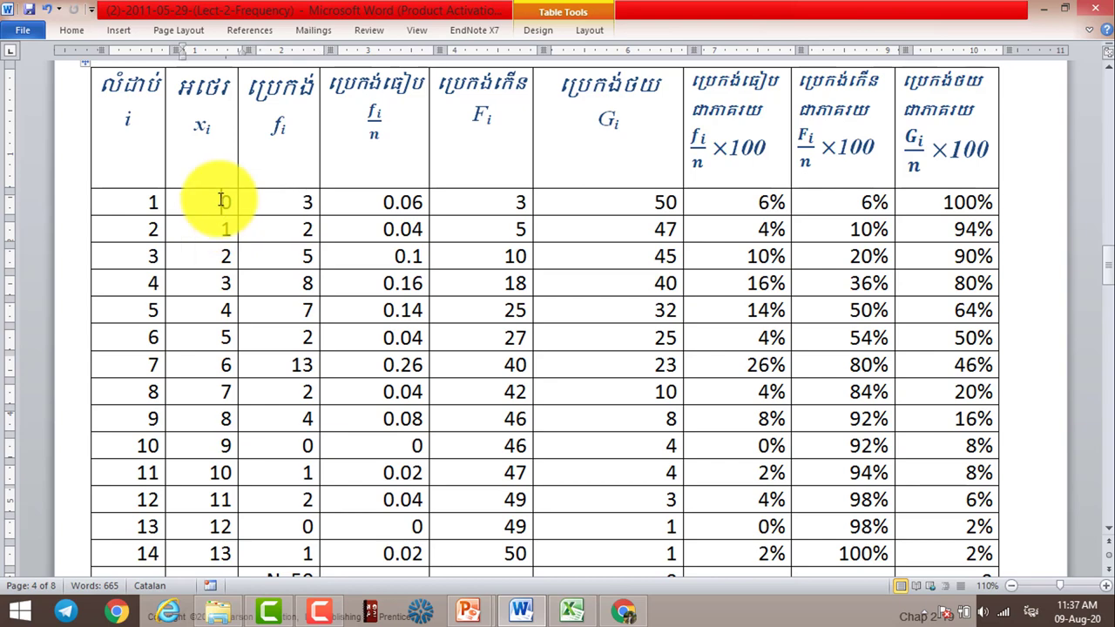
pyautogui.click(221, 201)
pyautogui.scroll(4, 243, 233)
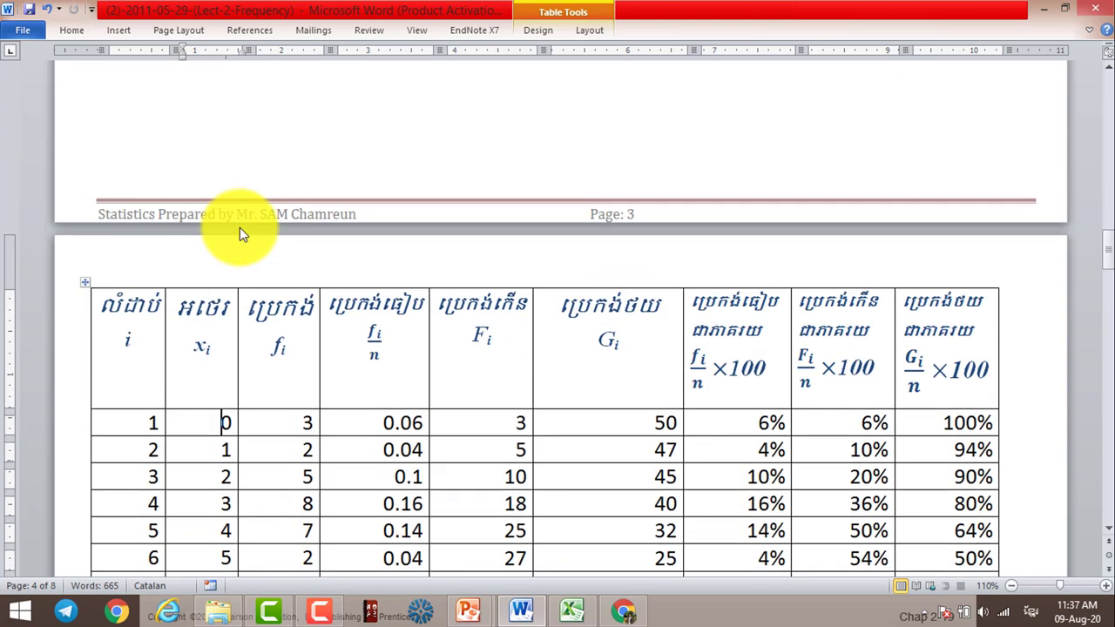
pyautogui.scroll(3, 242, 229)
pyautogui.scroll(1, 241, 229)
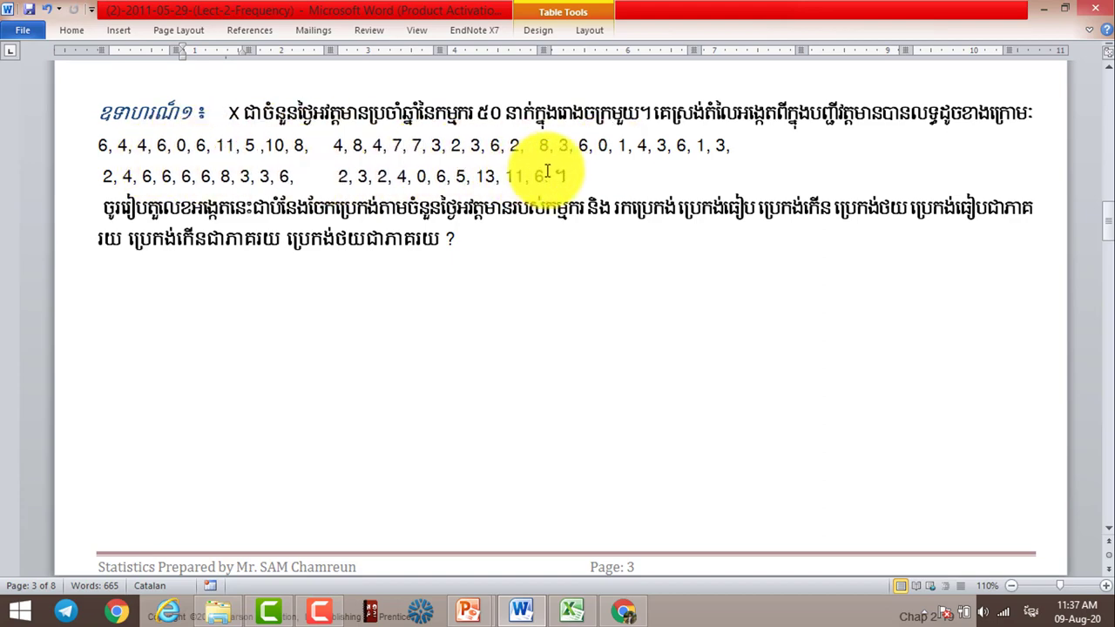
pyautogui.scroll(-5, 540, 174)
pyautogui.scroll(-4, 532, 187)
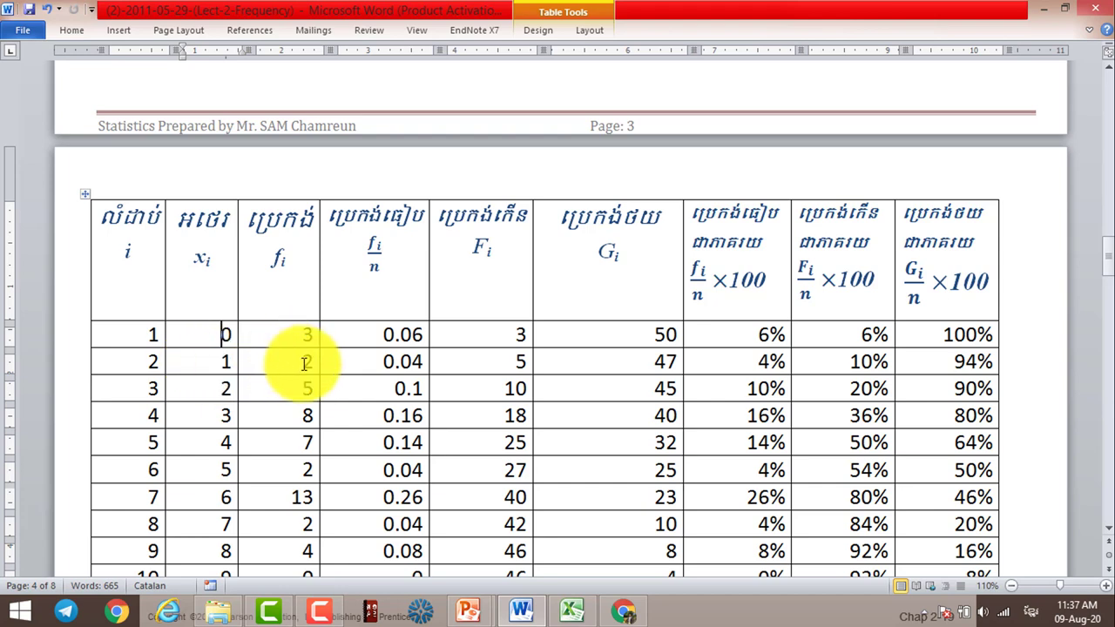
pyautogui.scroll(4, 302, 364)
pyautogui.scroll(6, 305, 365)
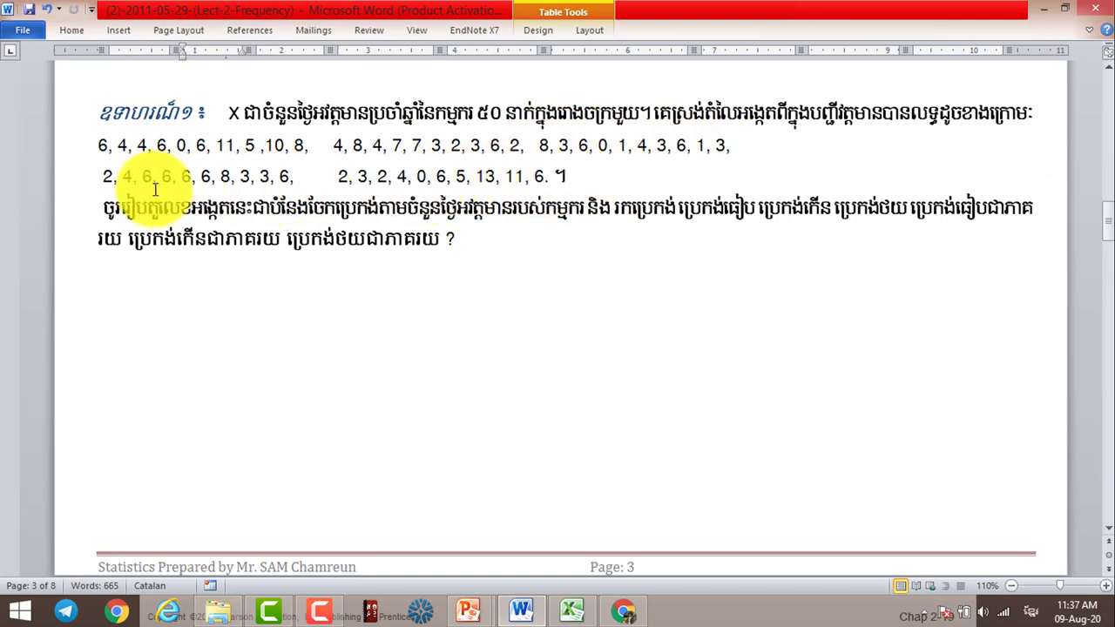
pyautogui.scroll(-6, 232, 236)
pyautogui.scroll(-6, 232, 236)
pyautogui.scroll(-5, 235, 239)
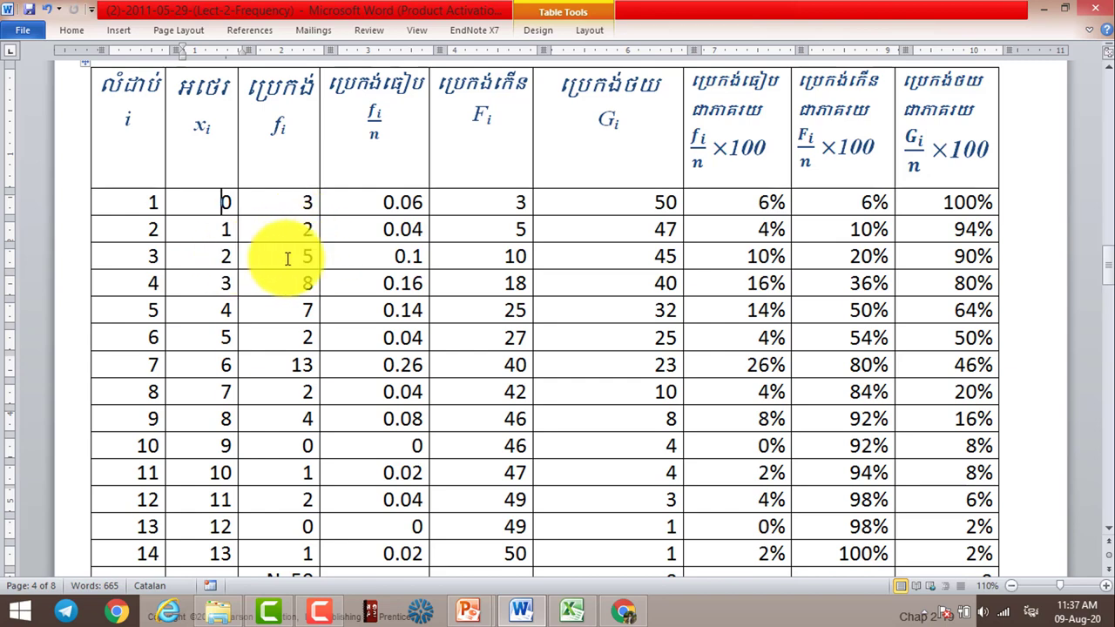
pyautogui.scroll(10, 249, 256)
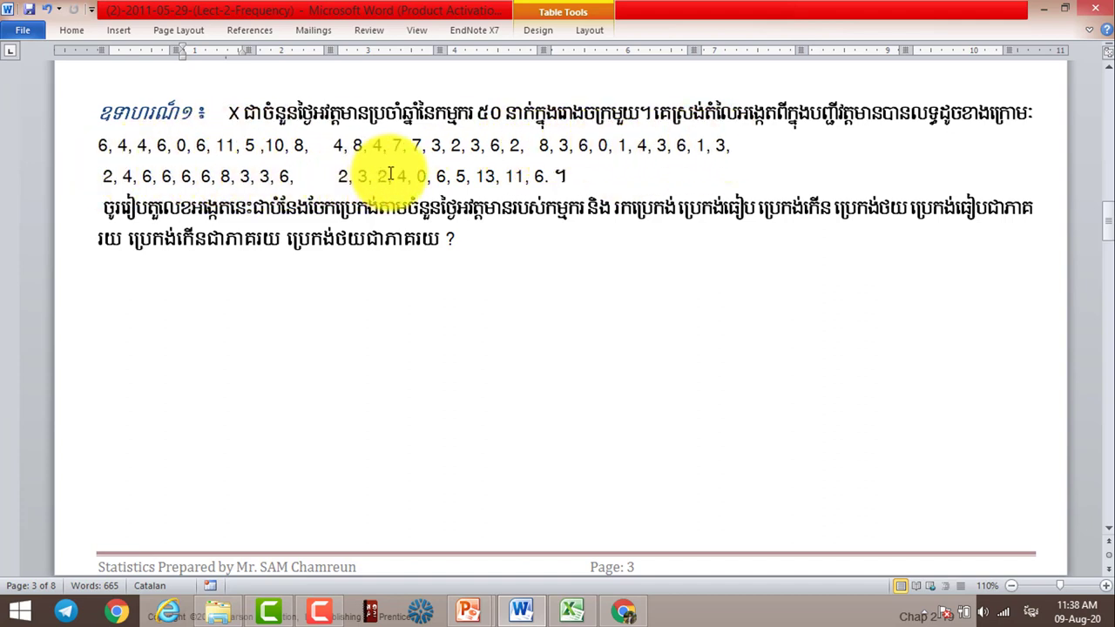
pyautogui.scroll(-5, 388, 176)
pyautogui.scroll(-3, 390, 154)
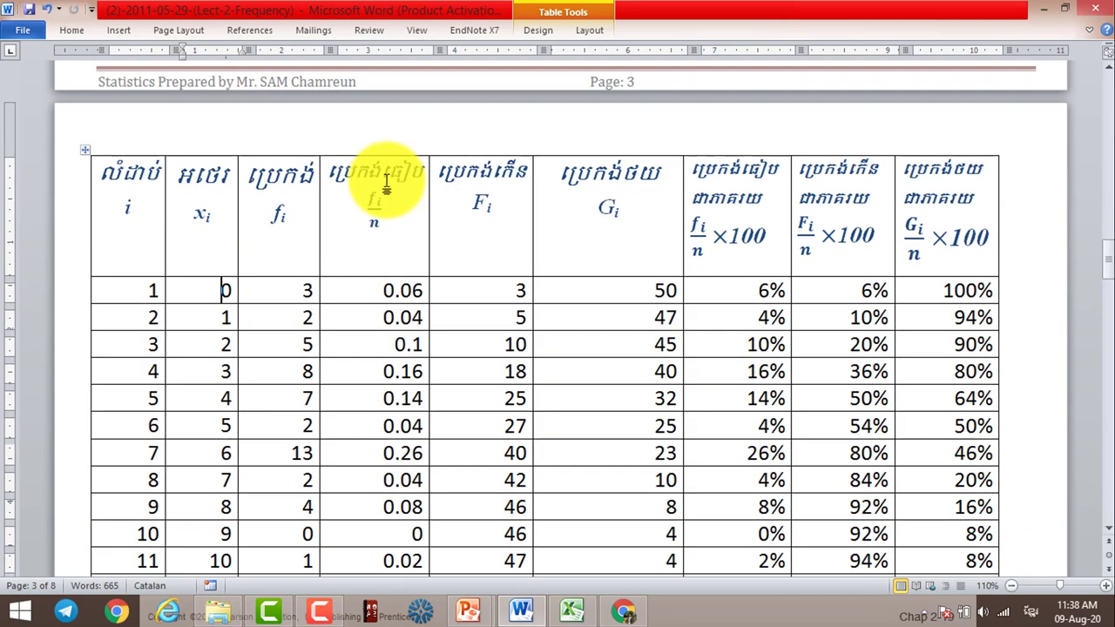
pyautogui.scroll(-3, 324, 162)
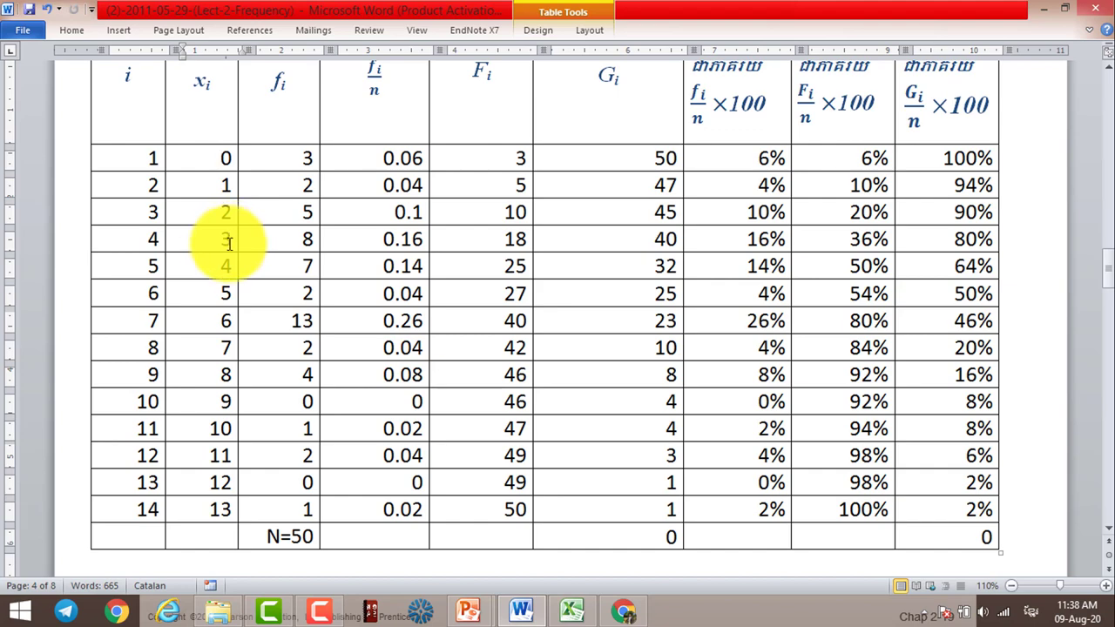
pyautogui.scroll(3, 229, 244)
pyautogui.scroll(8, 228, 248)
pyautogui.scroll(3, 229, 249)
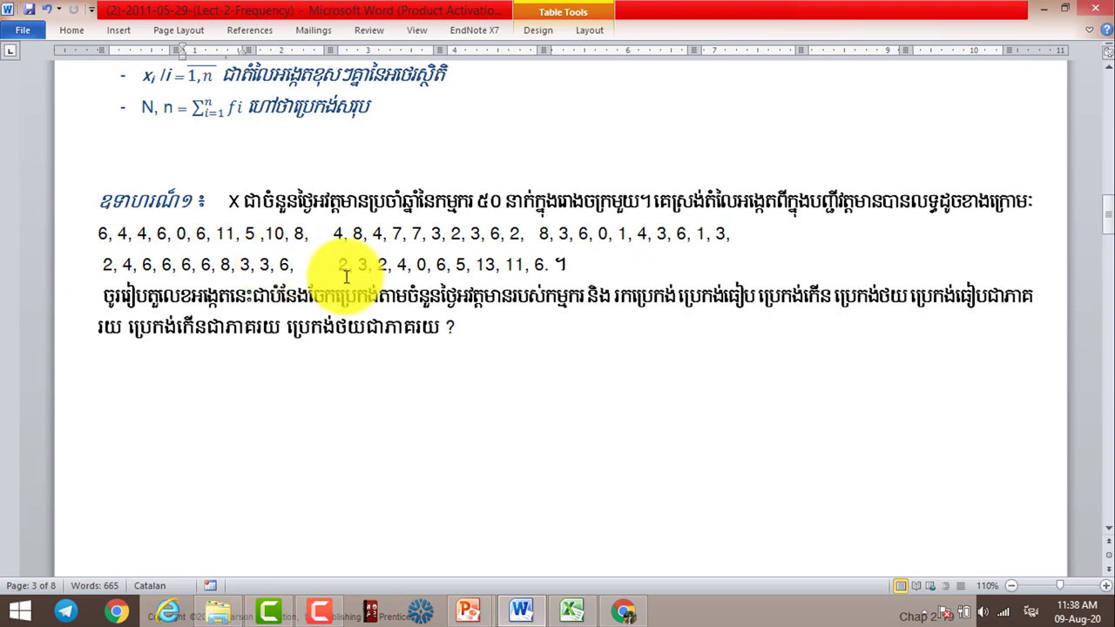
pyautogui.scroll(-5, 364, 267)
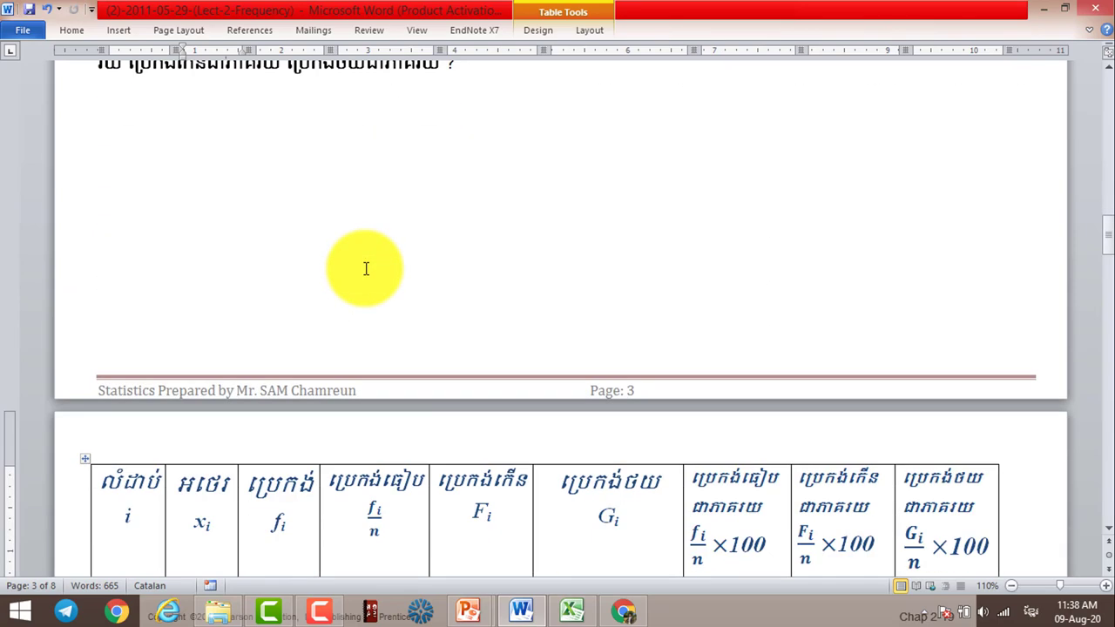
pyautogui.scroll(-10, 364, 270)
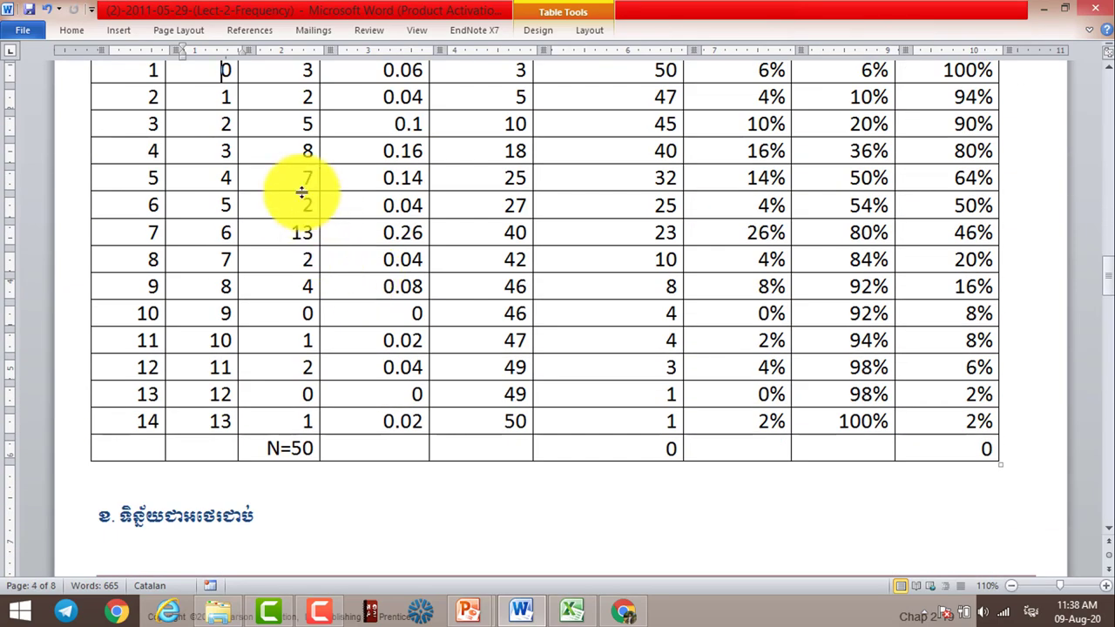
pyautogui.scroll(1, 299, 184)
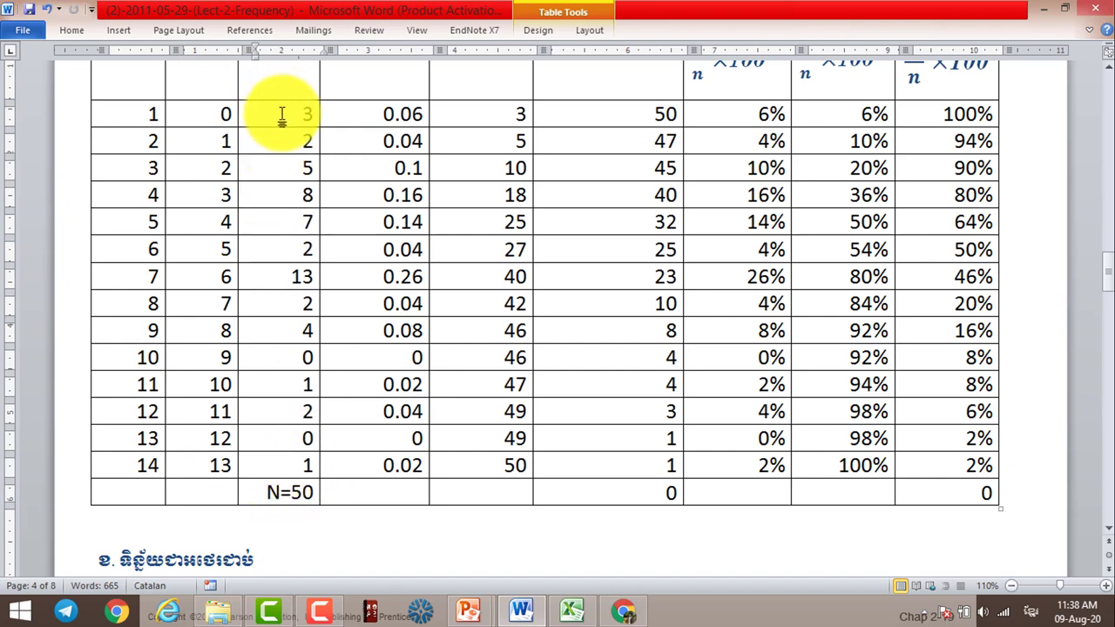
pyautogui.moveTo(284, 114); pyautogui.dragTo(286, 499)
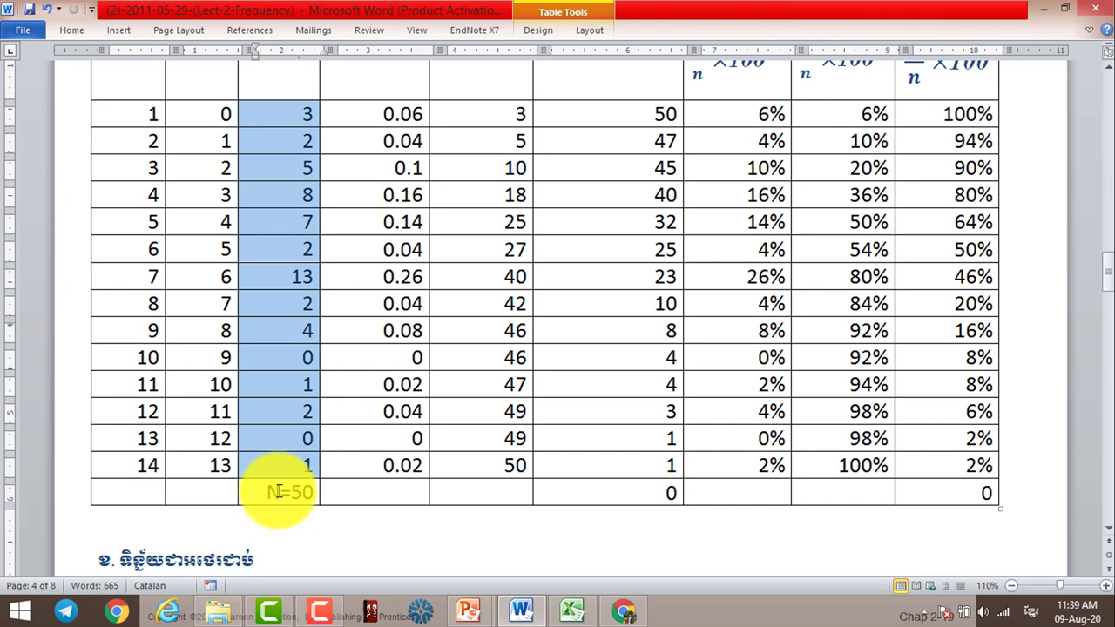
pyautogui.scroll(2, 275, 483)
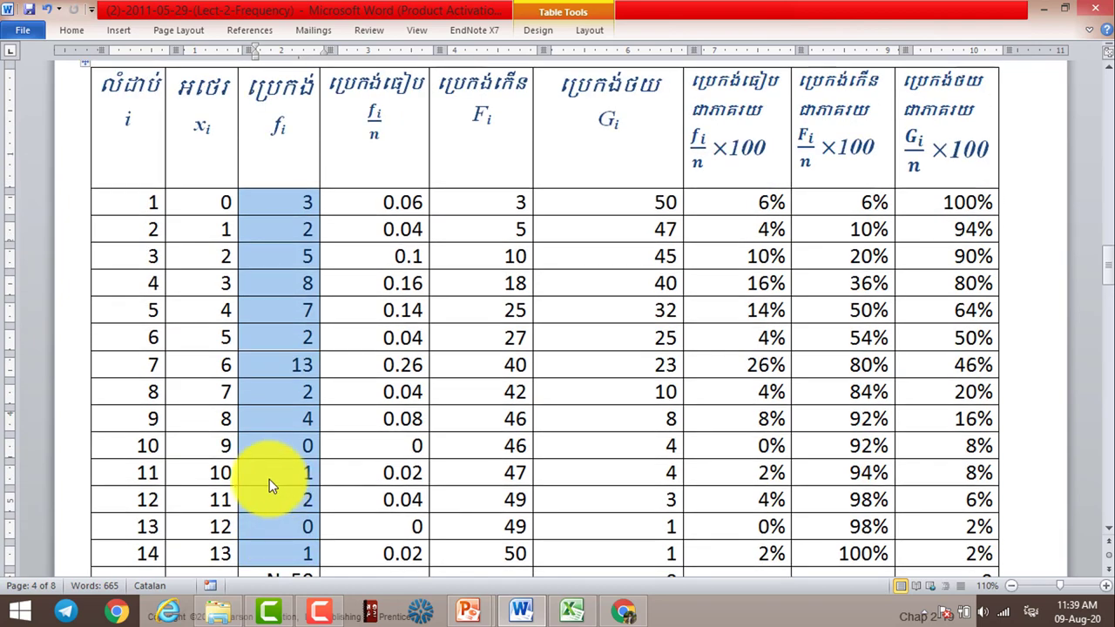
pyautogui.click(366, 199)
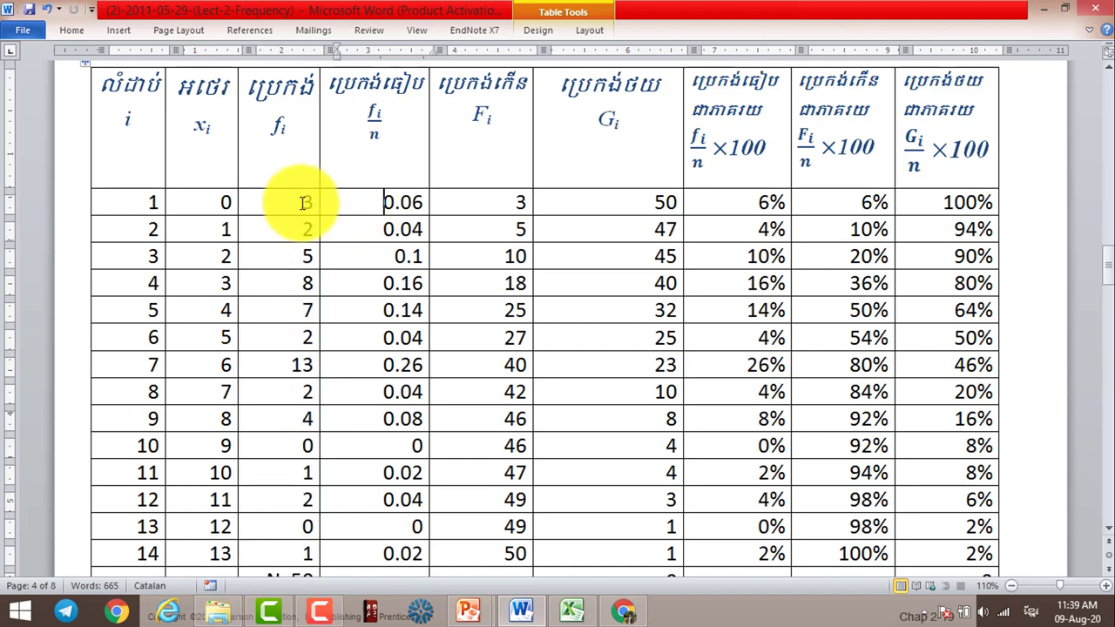
pyautogui.click(311, 202)
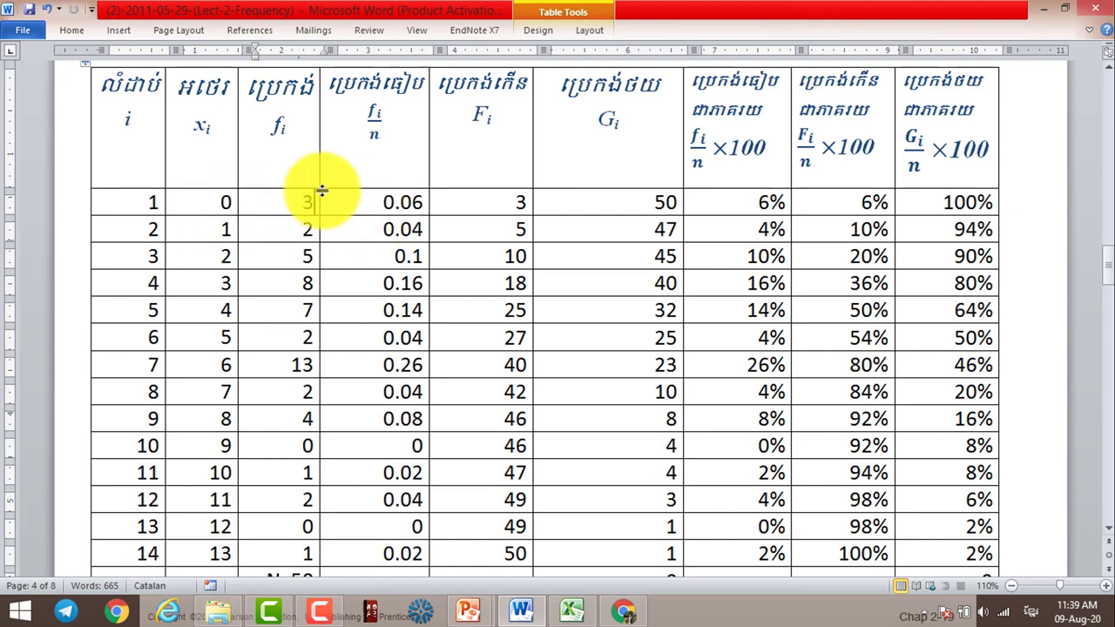
pyautogui.click(381, 225)
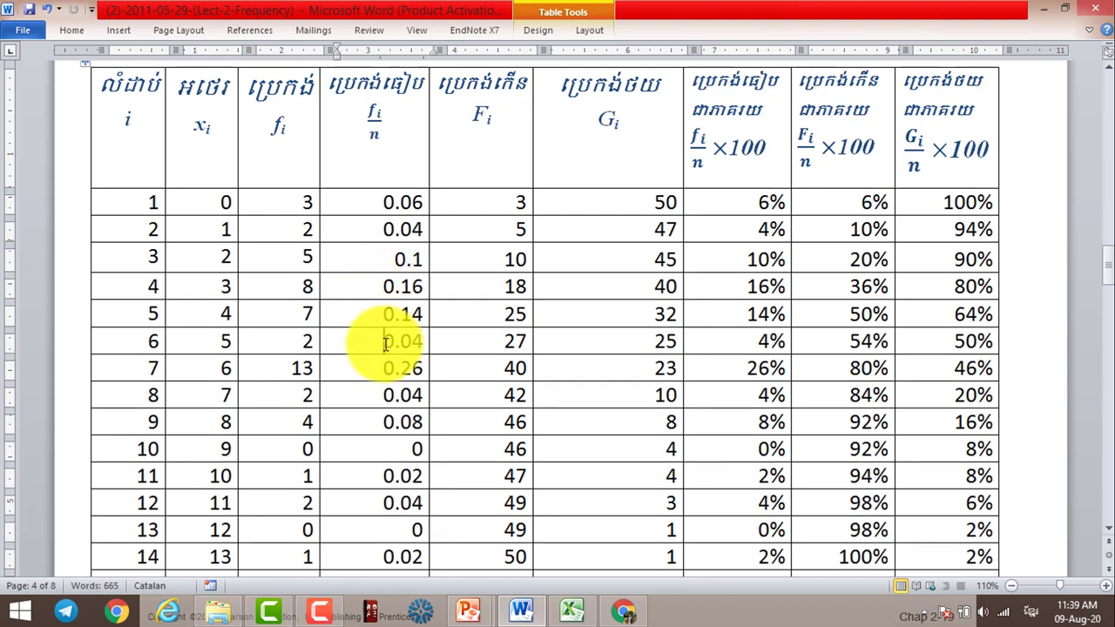
pyautogui.click(384, 397)
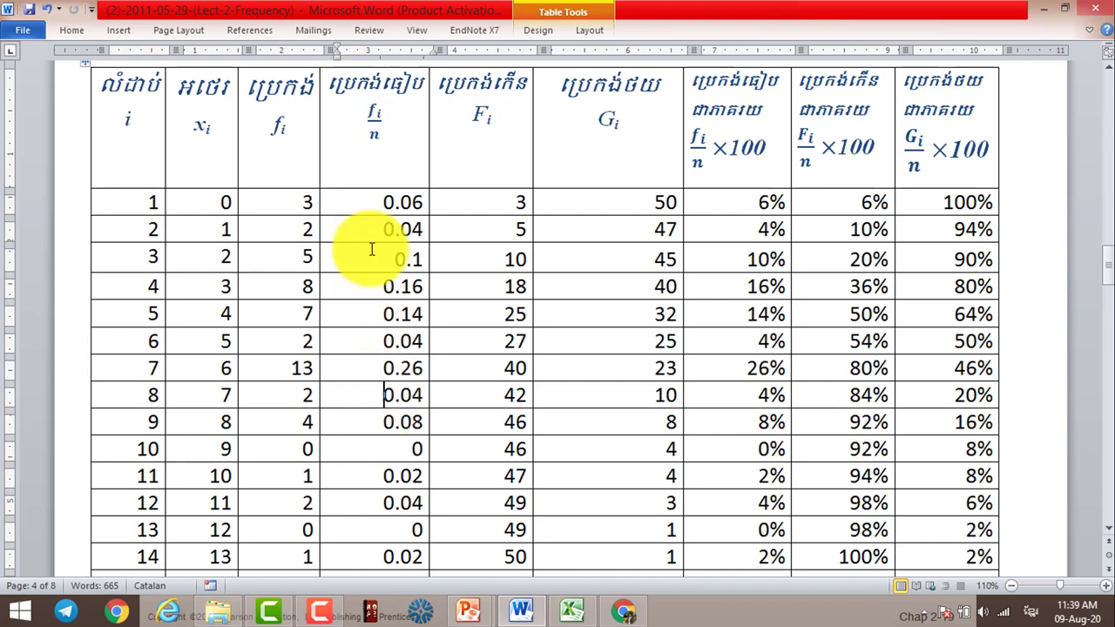
pyautogui.scroll(5, 370, 207)
# Step: Check the page 2 general formula table, then go back to Example 1's table starting x=0, f=3
pyautogui.scroll(5, 370, 207)
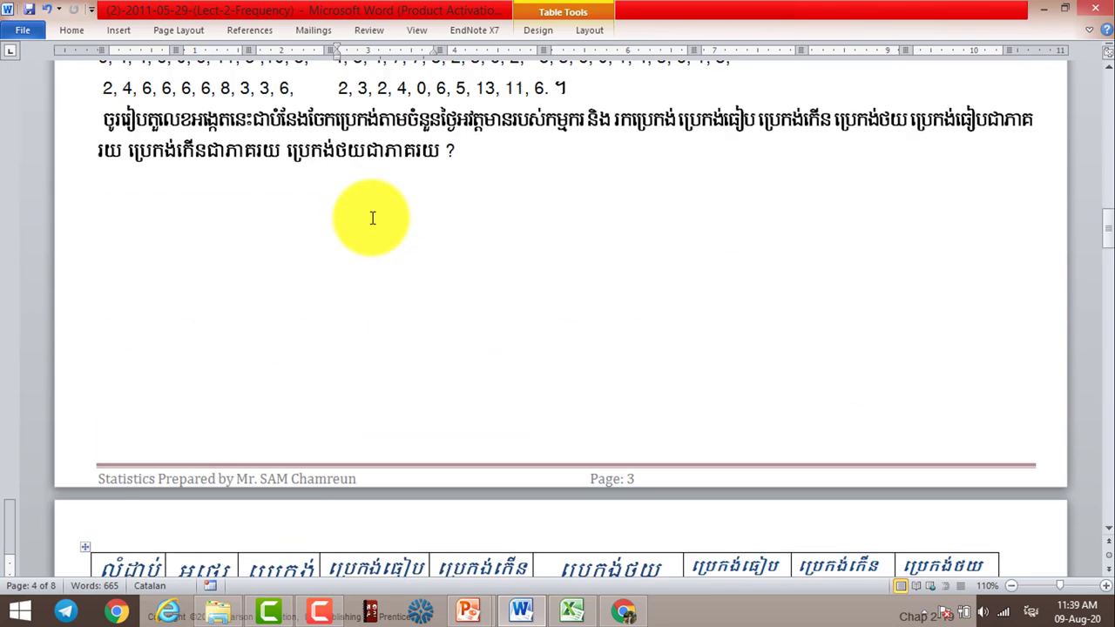
pyautogui.scroll(10, 373, 218)
pyautogui.scroll(7, 373, 221)
pyautogui.scroll(6, 373, 220)
pyautogui.scroll(-1, 373, 221)
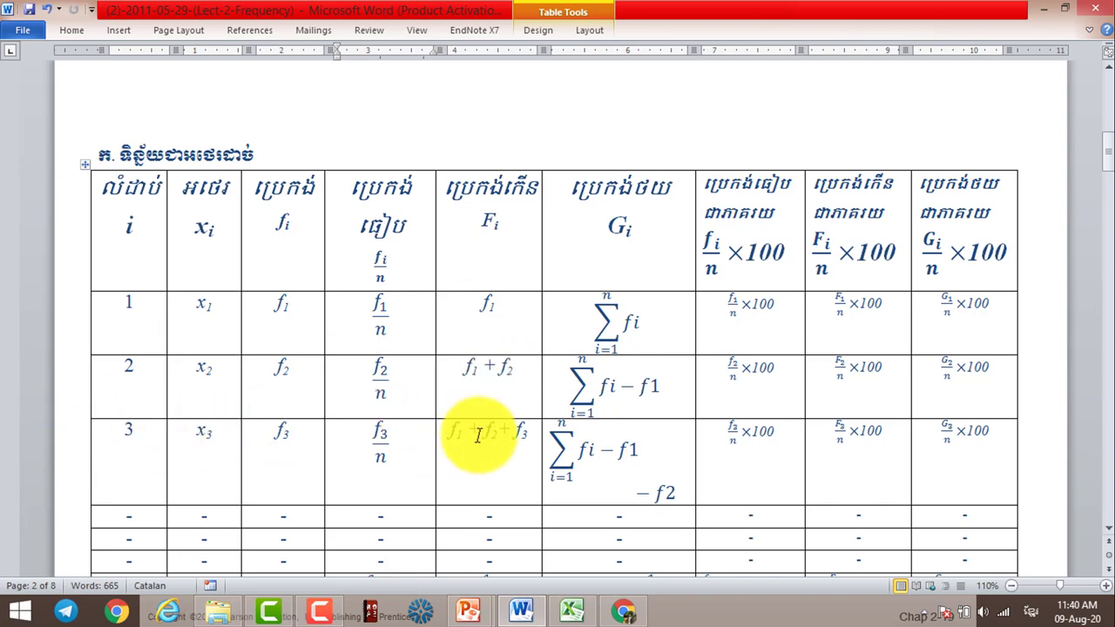
pyautogui.scroll(-1, 526, 438)
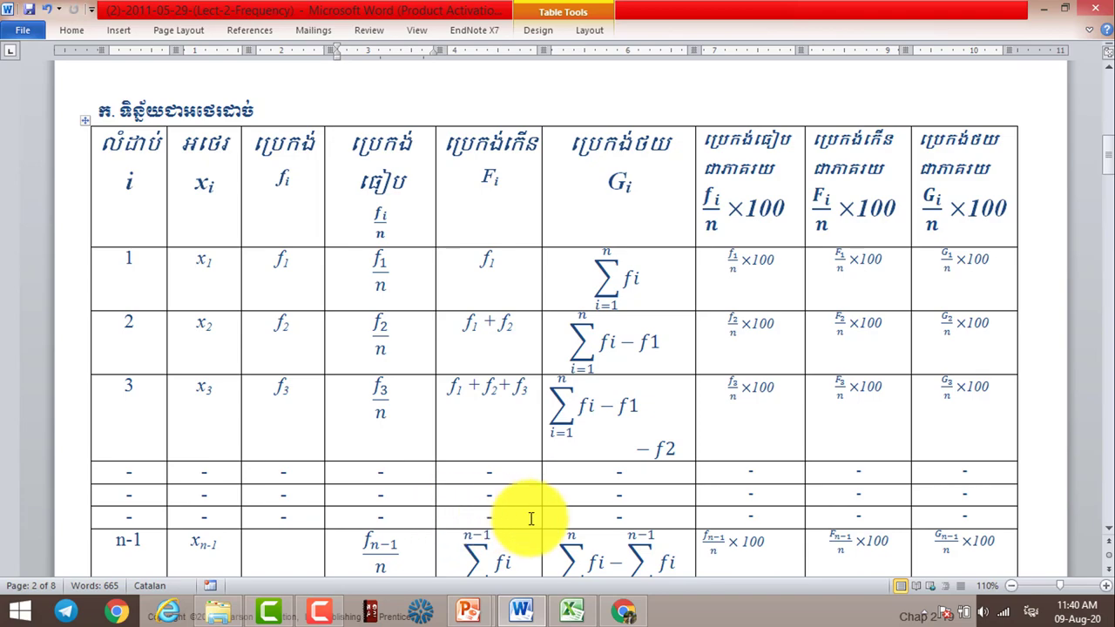
pyautogui.scroll(-1, 528, 511)
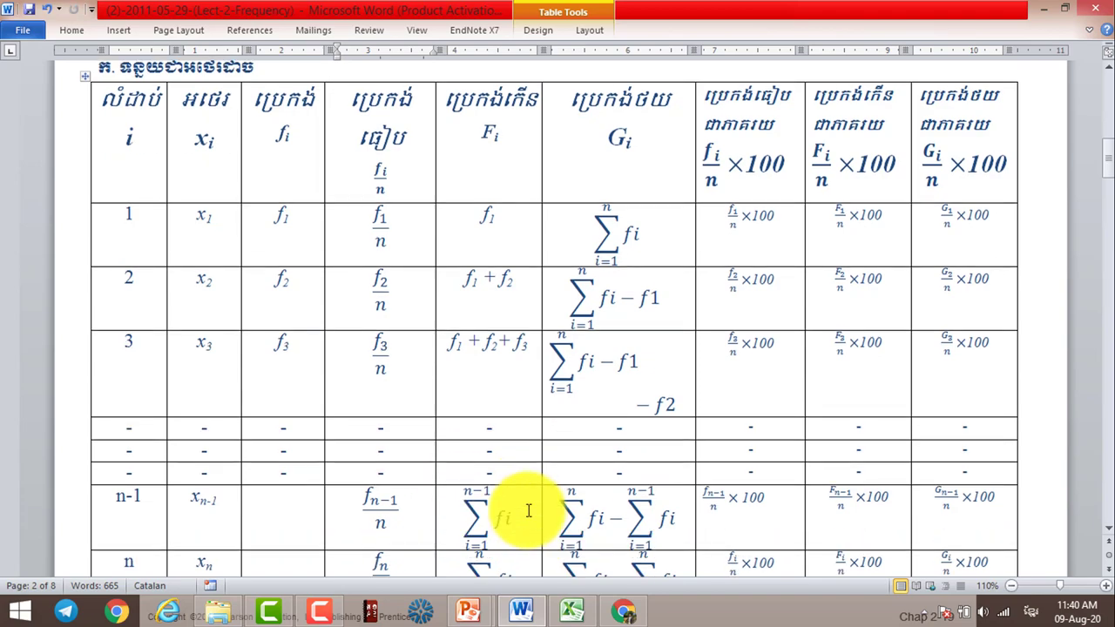
pyautogui.scroll(-1, 529, 511)
pyautogui.scroll(-2, 528, 510)
pyautogui.scroll(-5, 528, 511)
pyautogui.scroll(-5, 528, 511)
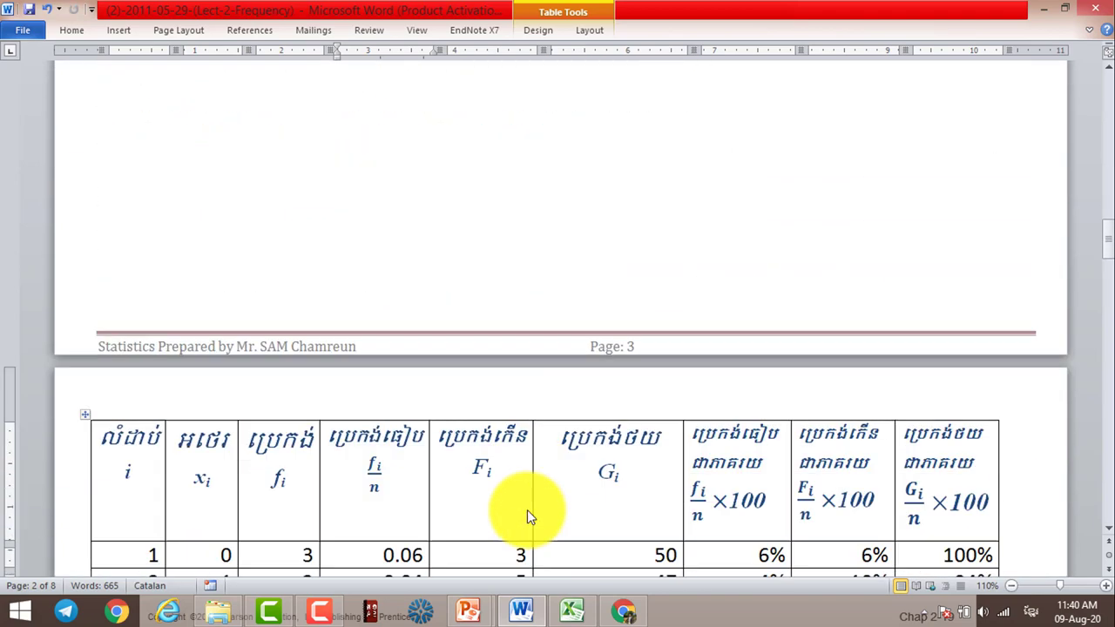
pyautogui.scroll(-5, 528, 510)
pyautogui.scroll(-2, 528, 460)
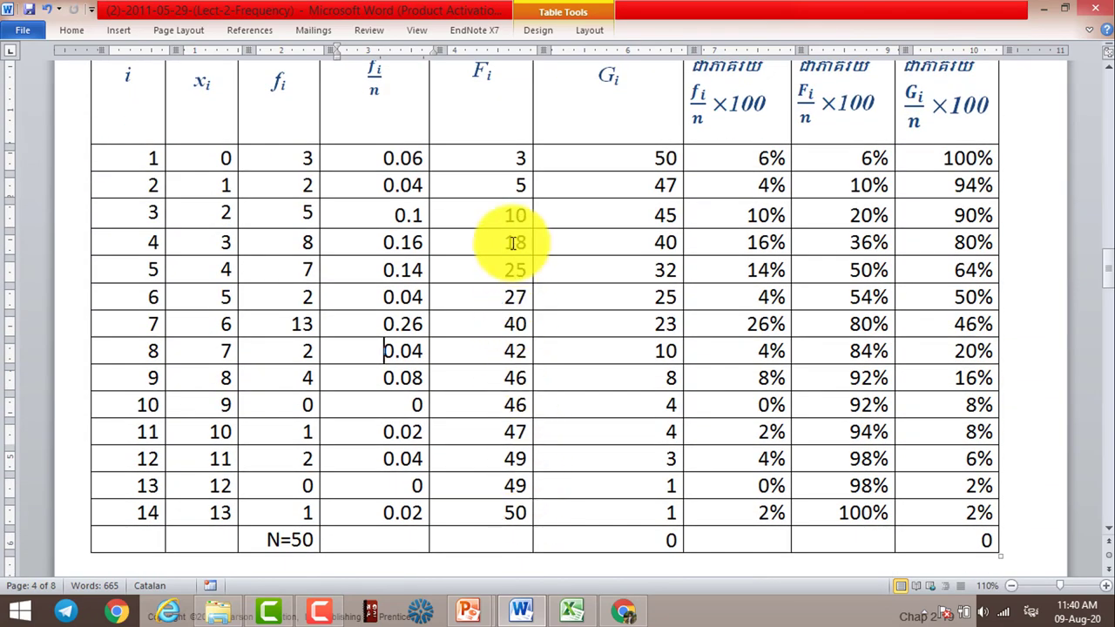
pyautogui.doubleClick(304, 156)
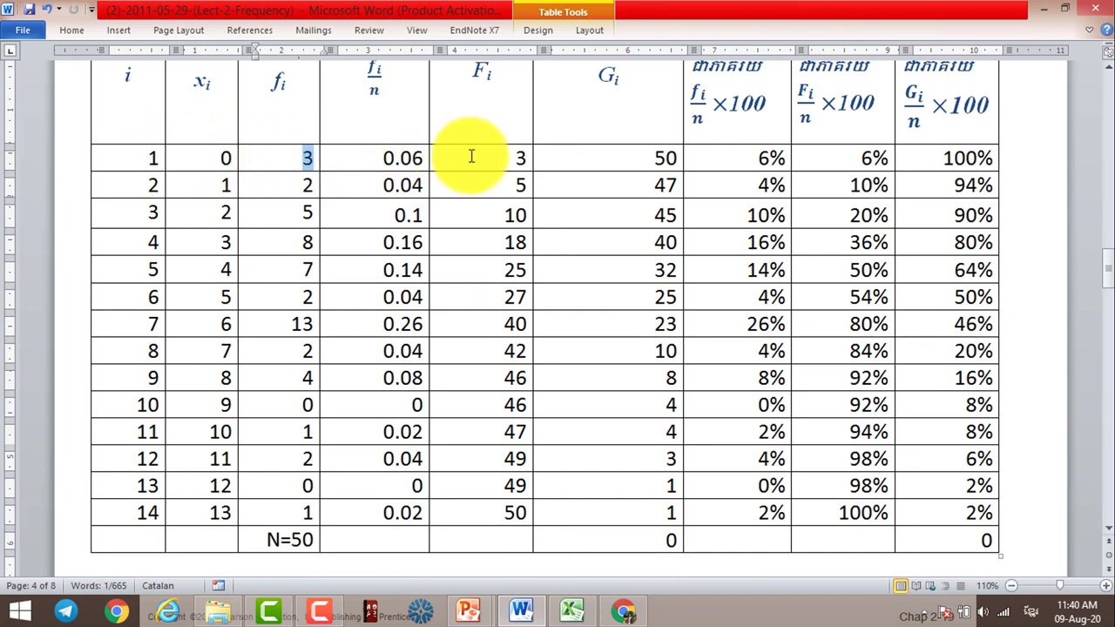
pyautogui.doubleClick(528, 156)
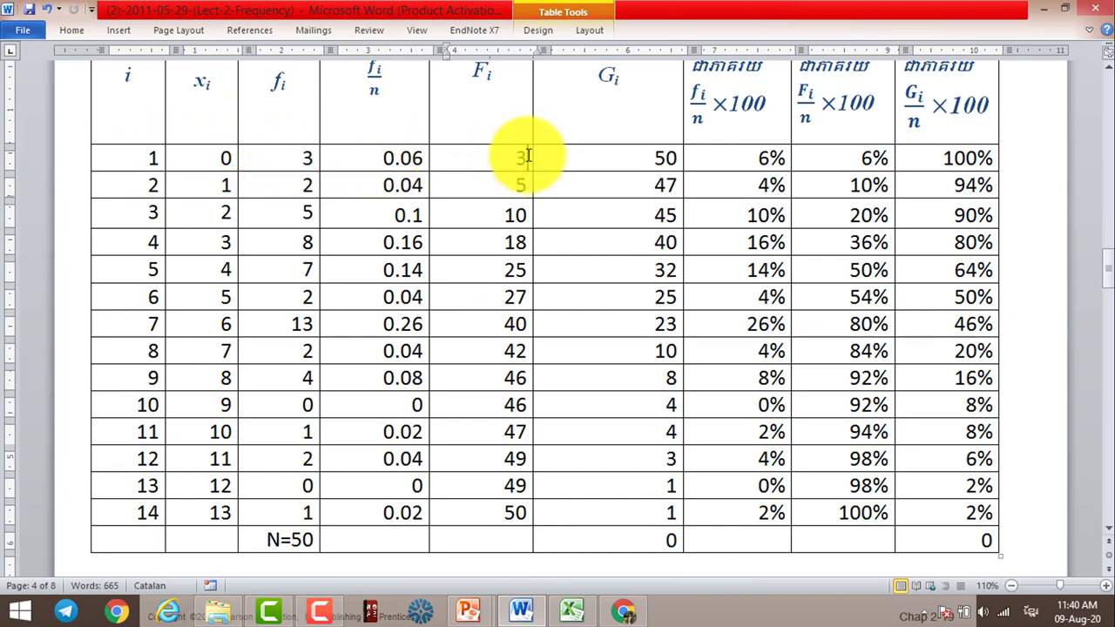
pyautogui.scroll(1, 530, 204)
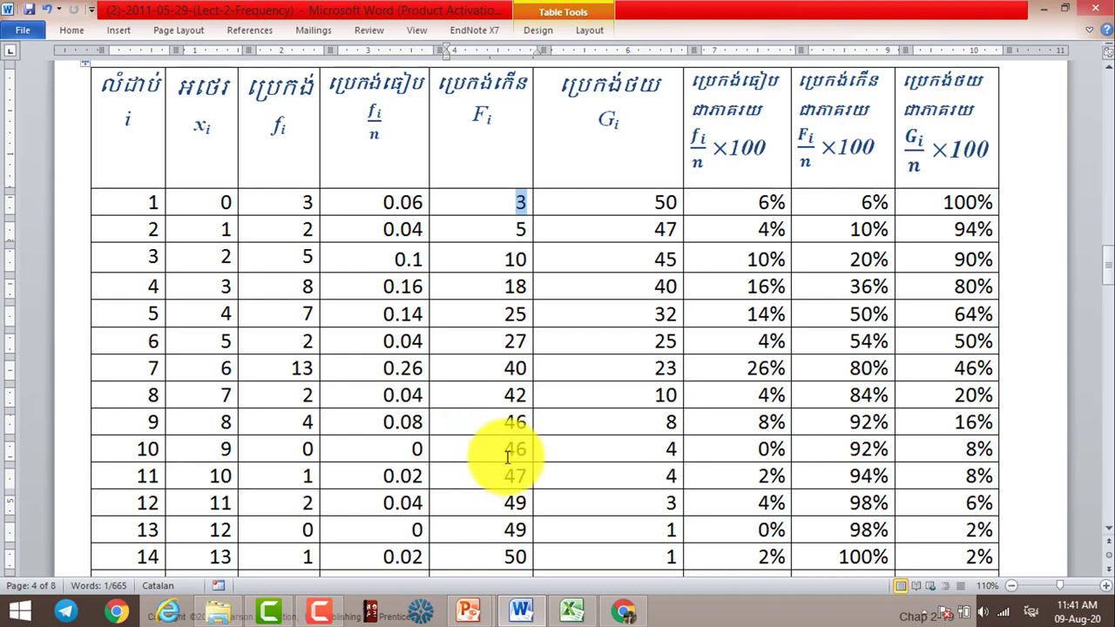
pyautogui.scroll(-1, 492, 475)
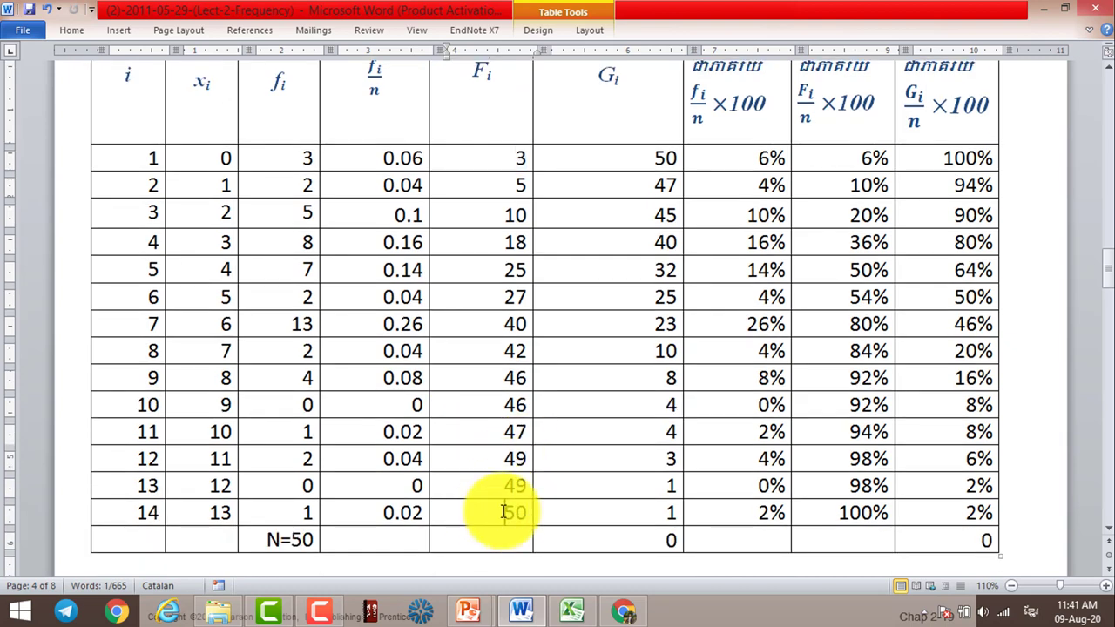
pyautogui.click(492, 514)
pyautogui.doubleClick(528, 510)
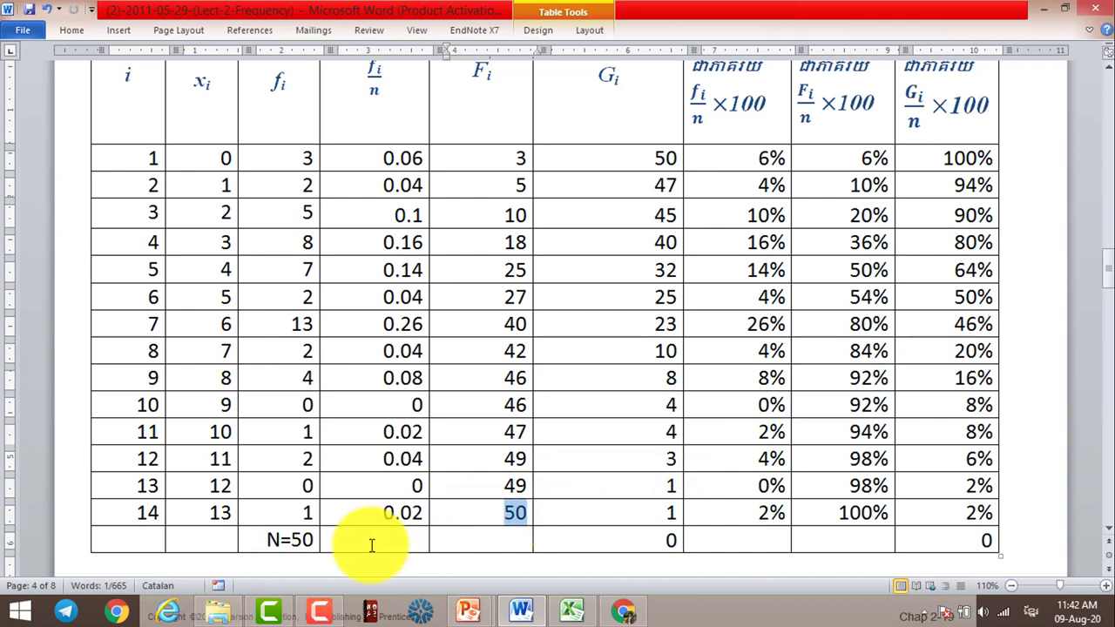
pyautogui.doubleClick(304, 540)
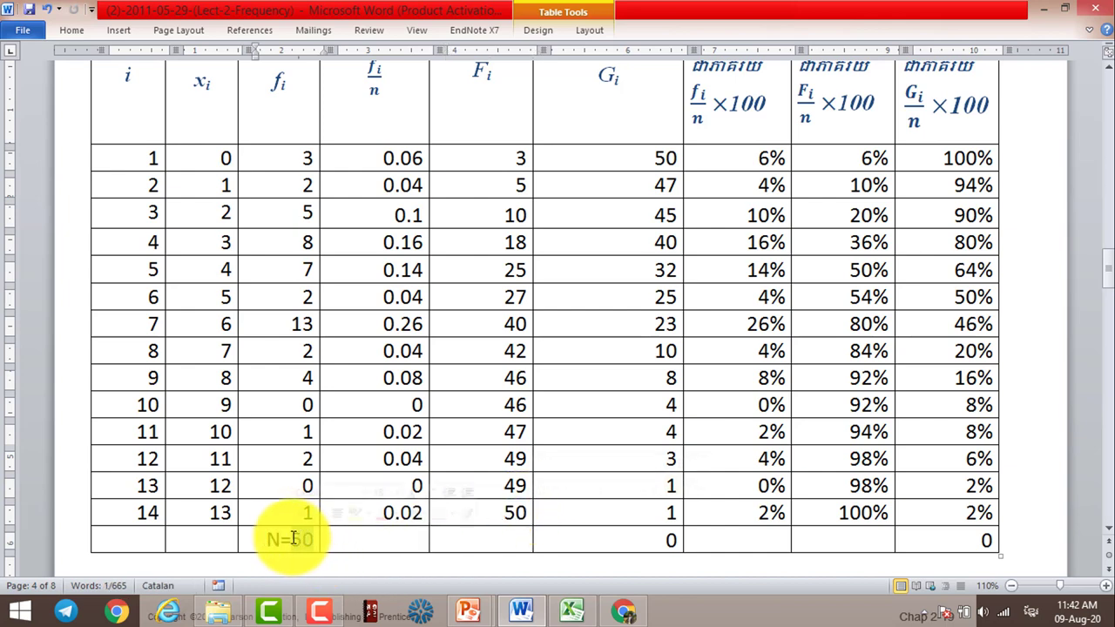
pyautogui.doubleClick(516, 514)
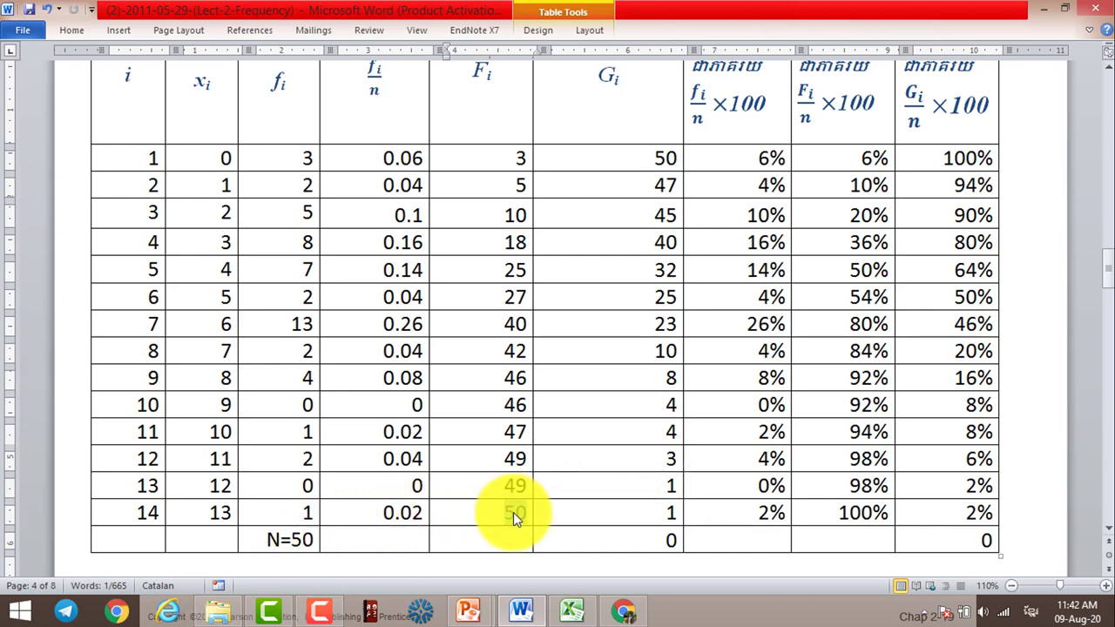
pyautogui.scroll(1, 518, 512)
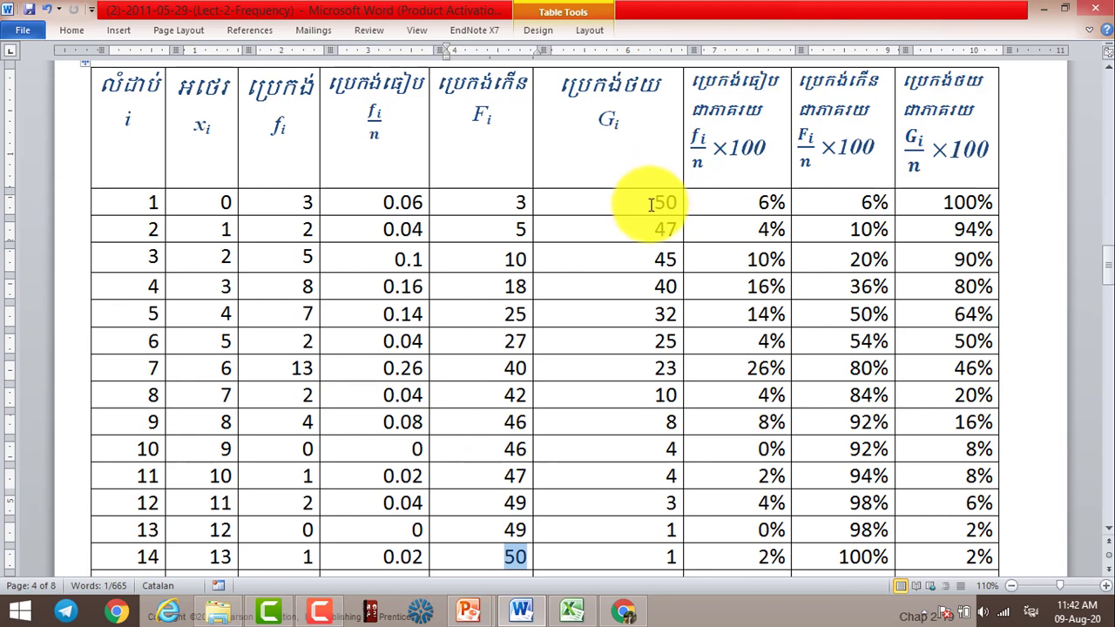
pyautogui.moveTo(652, 202); pyautogui.dragTo(673, 203)
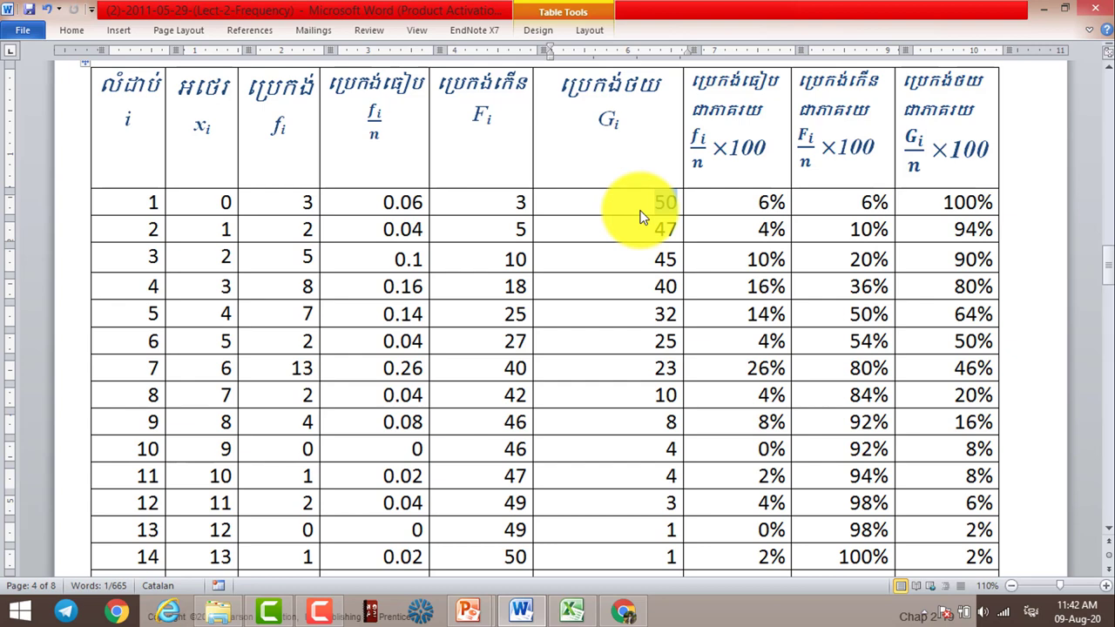
pyautogui.click(671, 201)
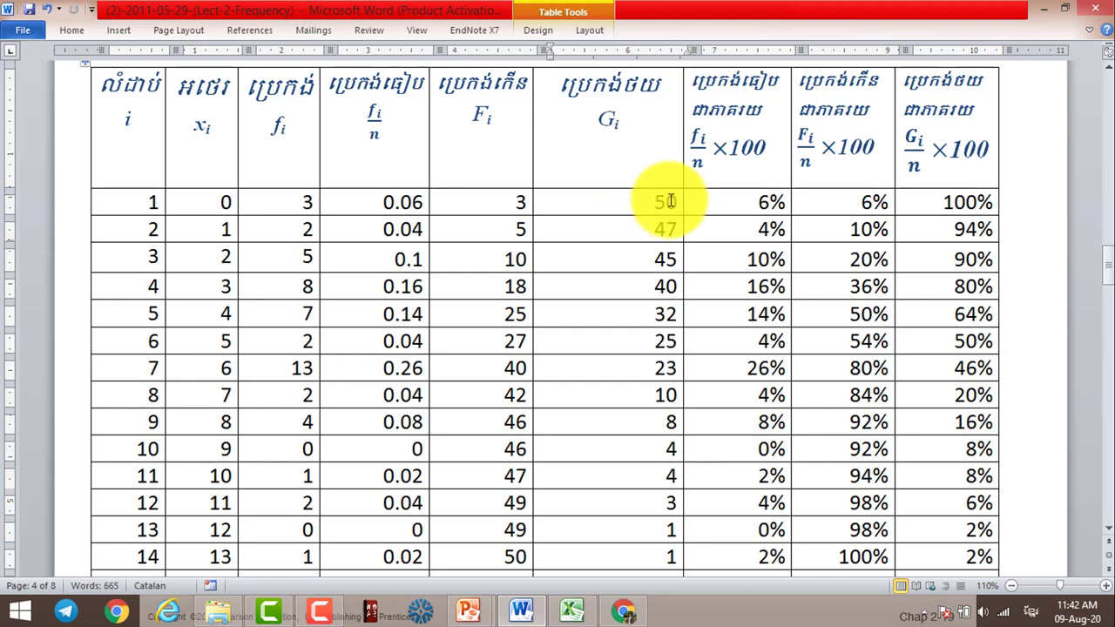
pyautogui.doubleClick(667, 202)
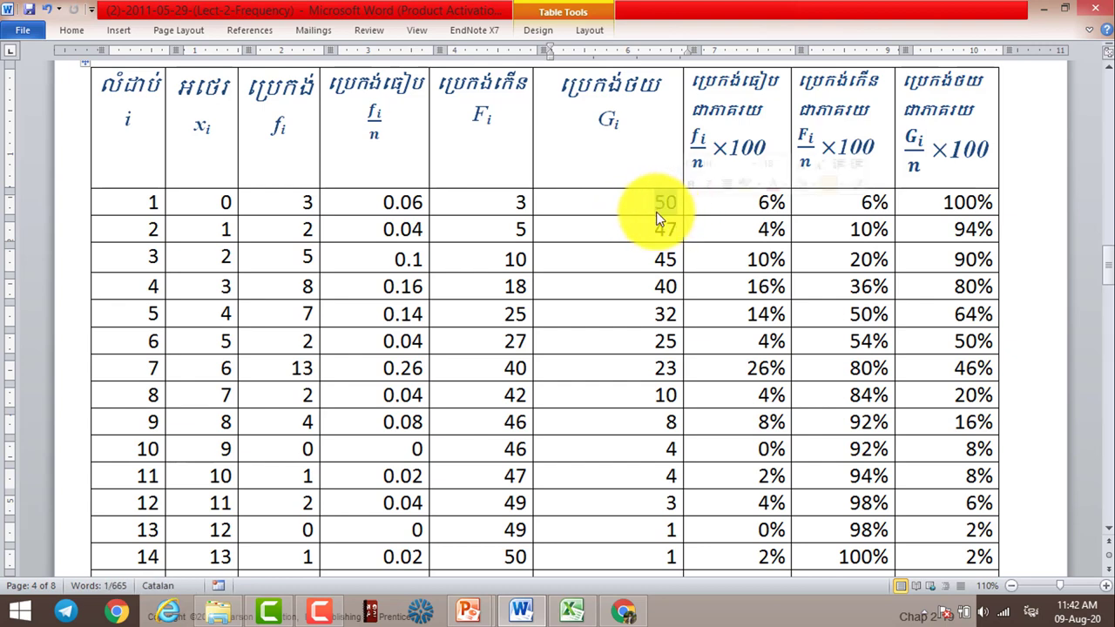
pyautogui.moveTo(648, 218); pyautogui.dragTo(649, 195)
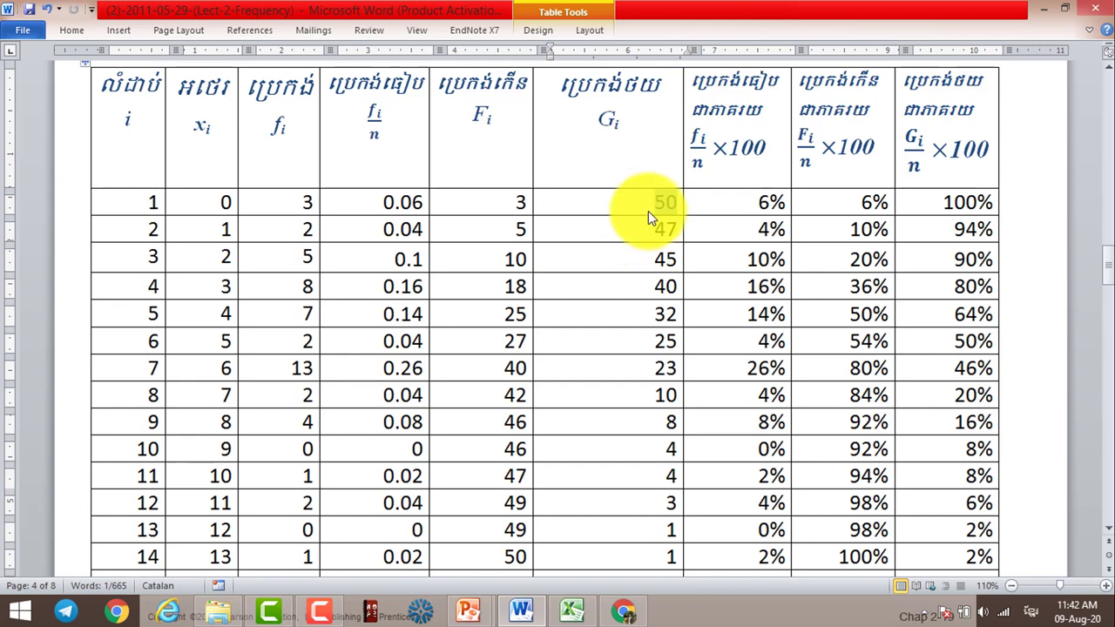
pyautogui.click(657, 202)
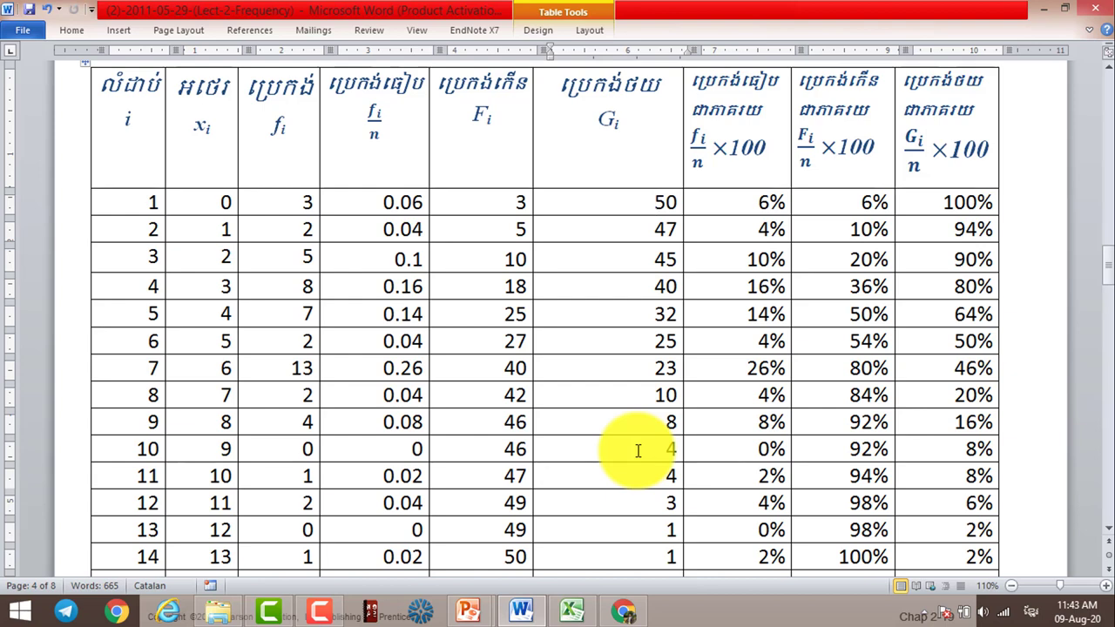
pyautogui.scroll(-2, 638, 451)
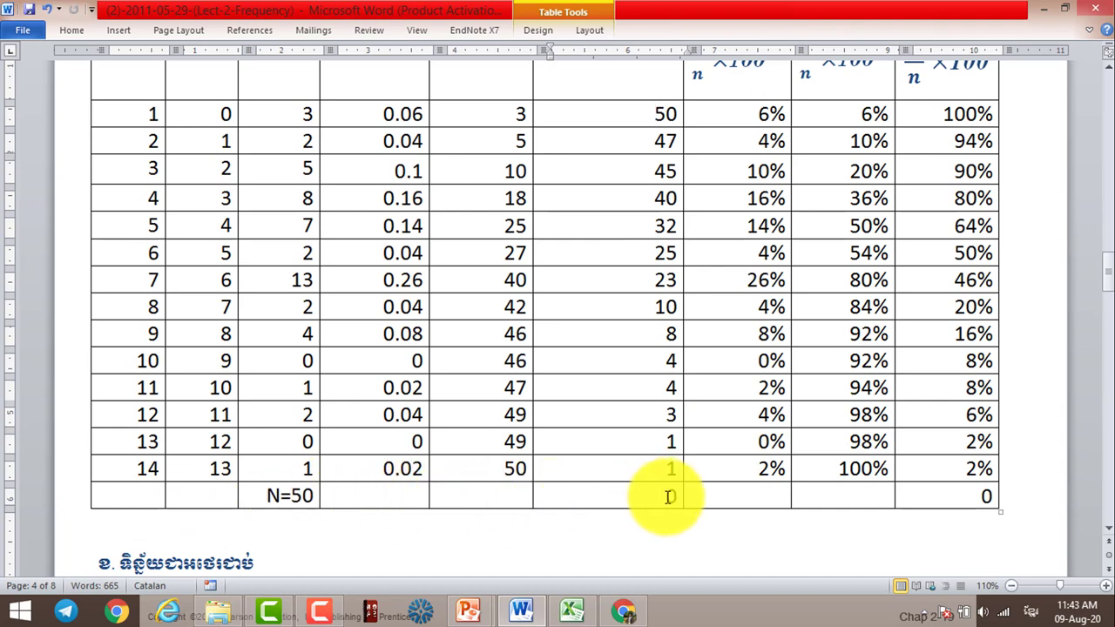
pyautogui.scroll(1, 669, 496)
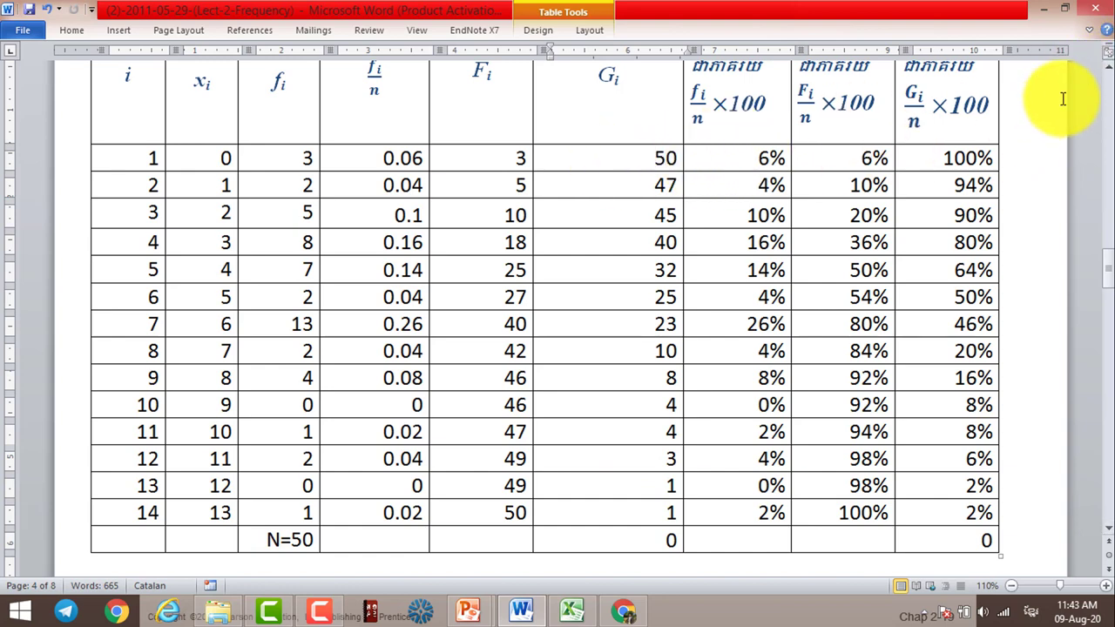
pyautogui.click(1109, 72)
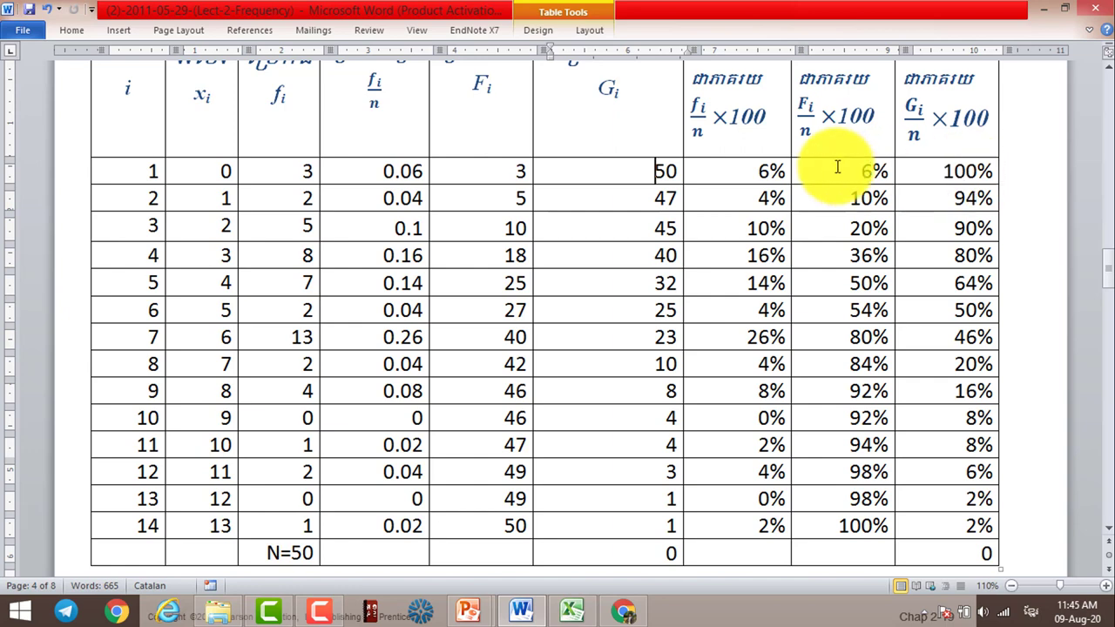
pyautogui.moveTo(634, 172); pyautogui.dragTo(666, 198)
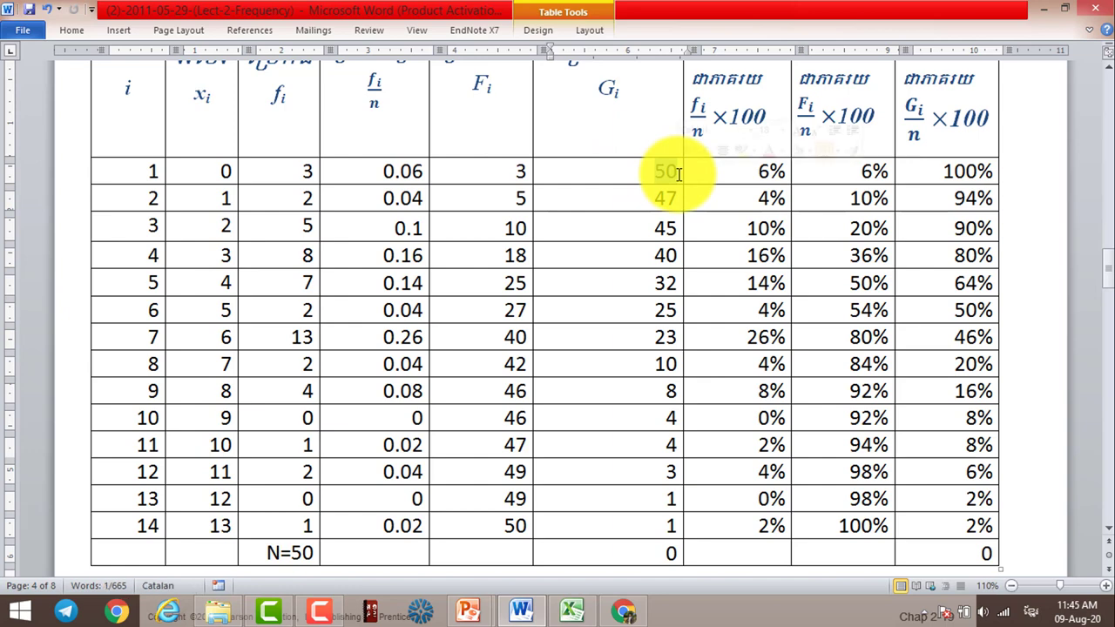
pyautogui.doubleClick(673, 173)
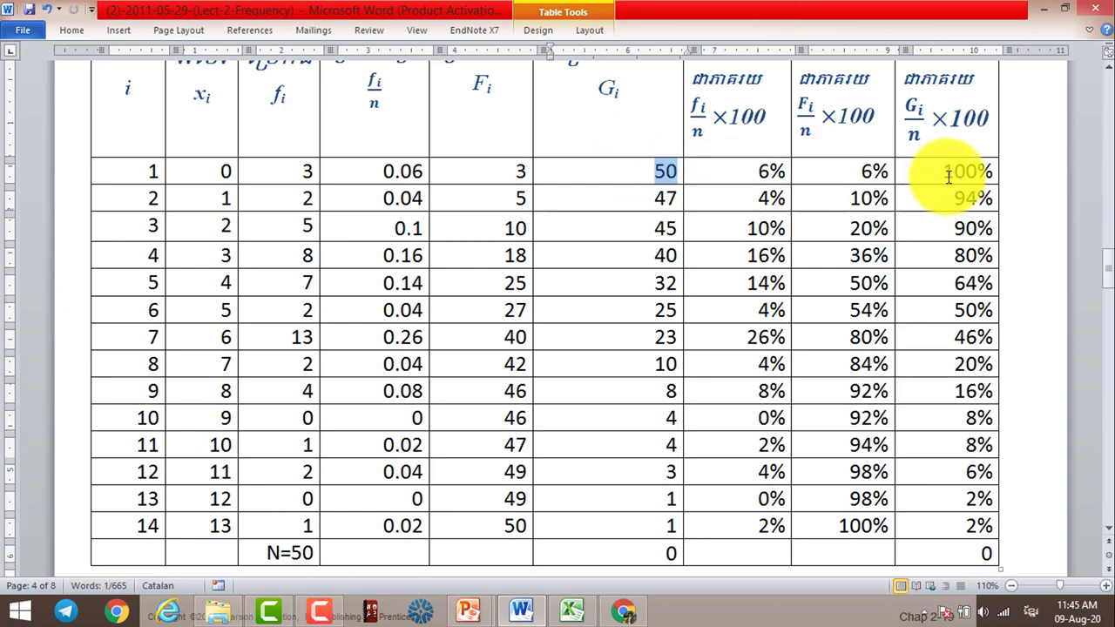
pyautogui.moveTo(993, 172); pyautogui.dragTo(943, 172)
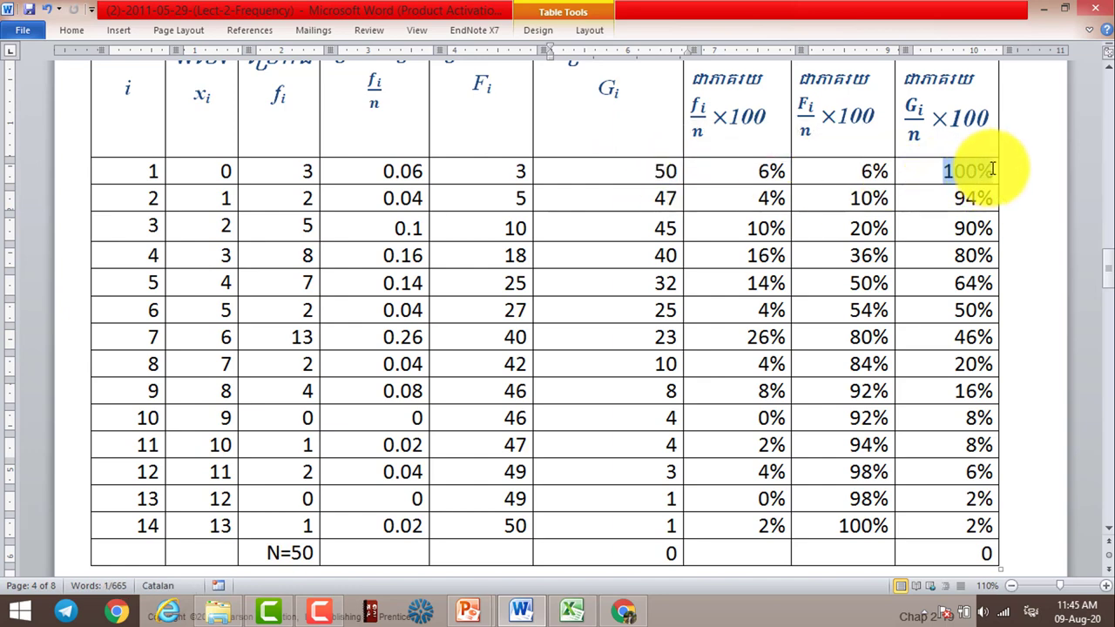
pyautogui.doubleClick(667, 172)
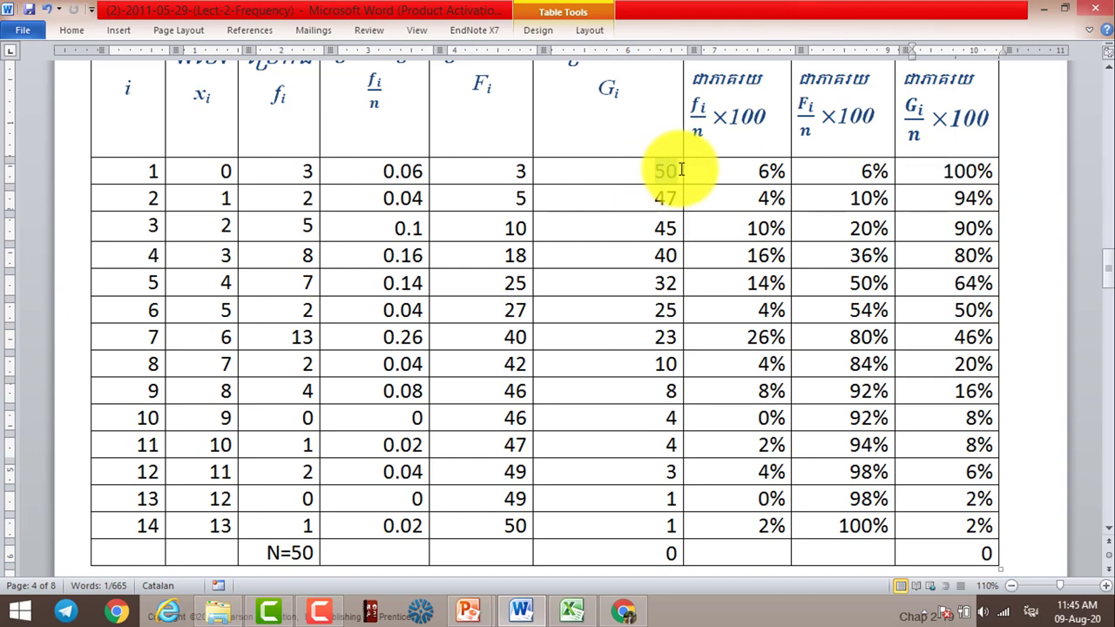
pyautogui.moveTo(945, 171); pyautogui.dragTo(991, 170)
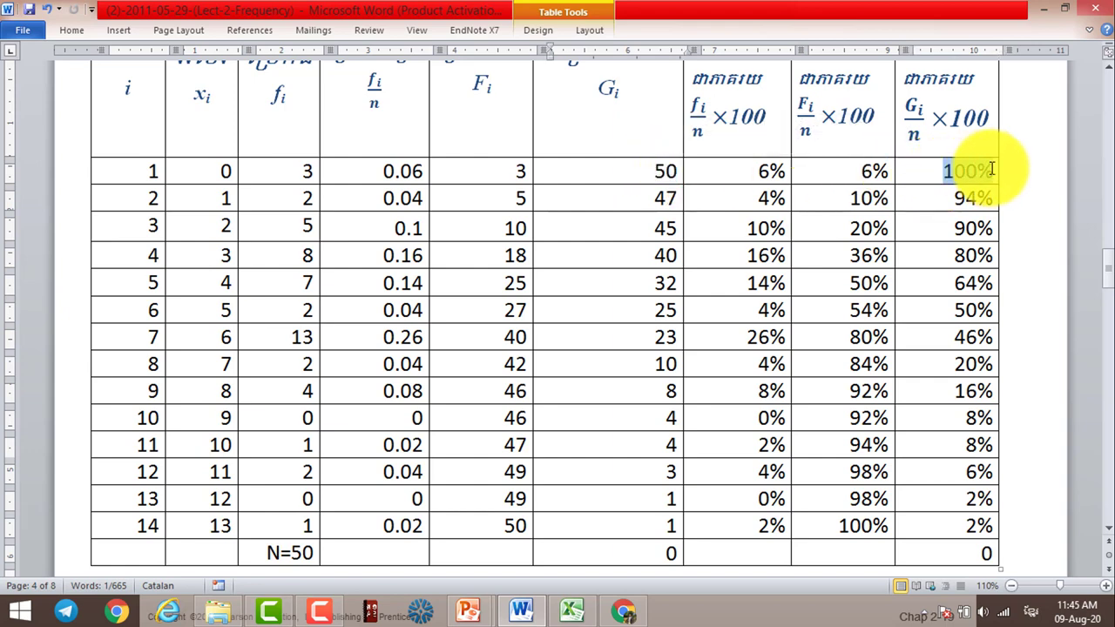
pyautogui.click(674, 198)
pyautogui.click(673, 199)
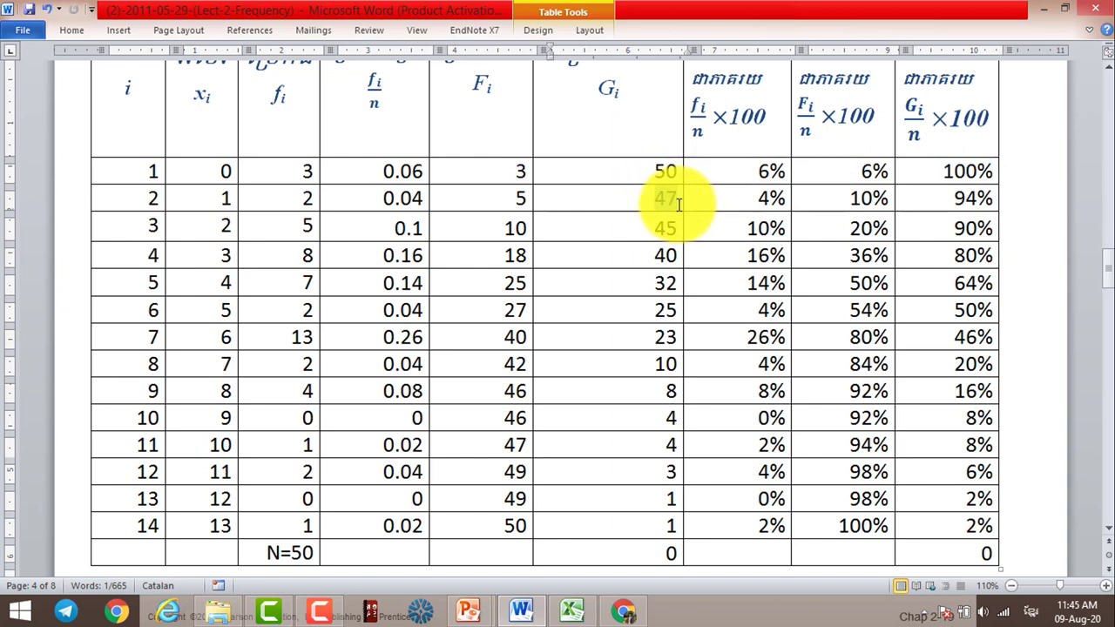
pyautogui.doubleClick(681, 199)
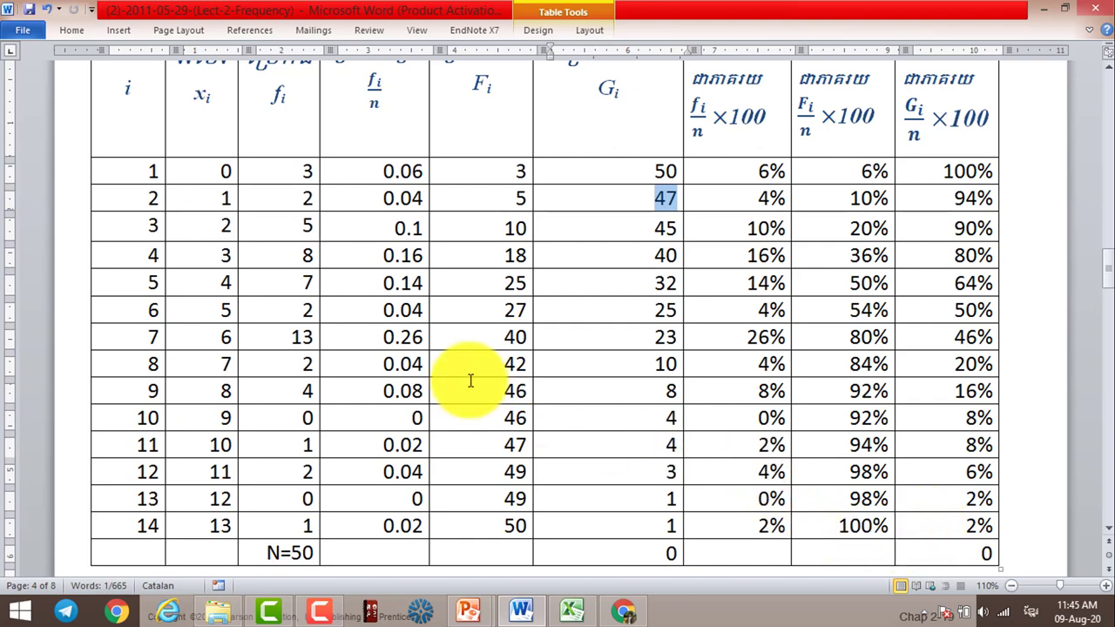
# Step: Scroll down to Example 2's 20 student heights, grouped into 2-inch classes from 58
pyautogui.scroll(2, 472, 388)
pyautogui.scroll(10, 471, 388)
pyautogui.scroll(5, 472, 387)
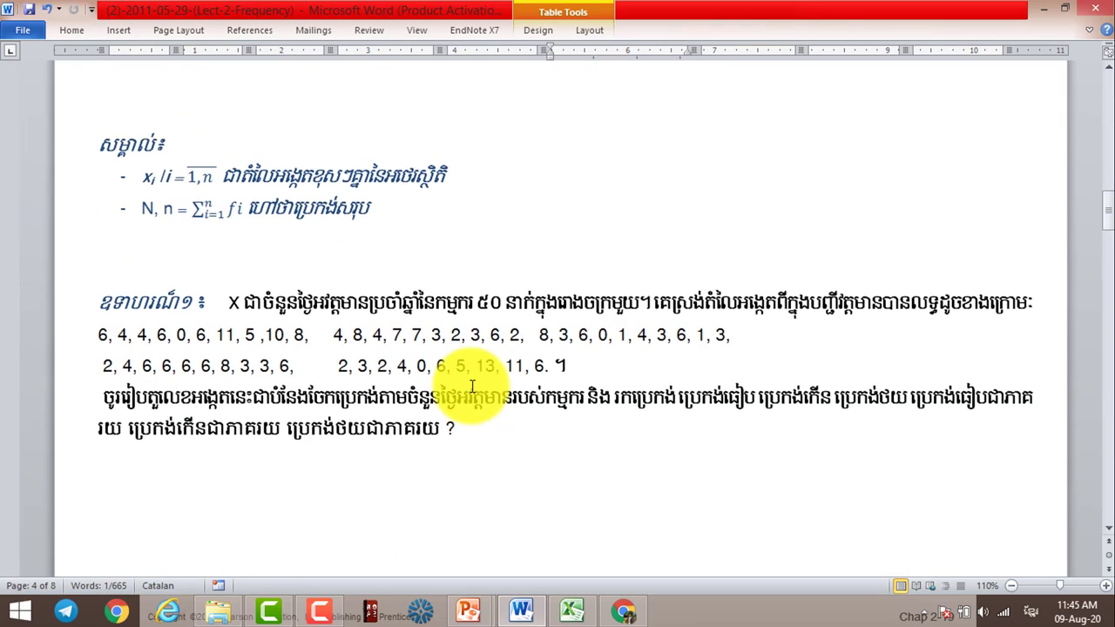
pyautogui.scroll(3, 473, 388)
pyautogui.scroll(-3, 490, 398)
pyautogui.scroll(-5, 465, 423)
pyautogui.scroll(-6, 495, 417)
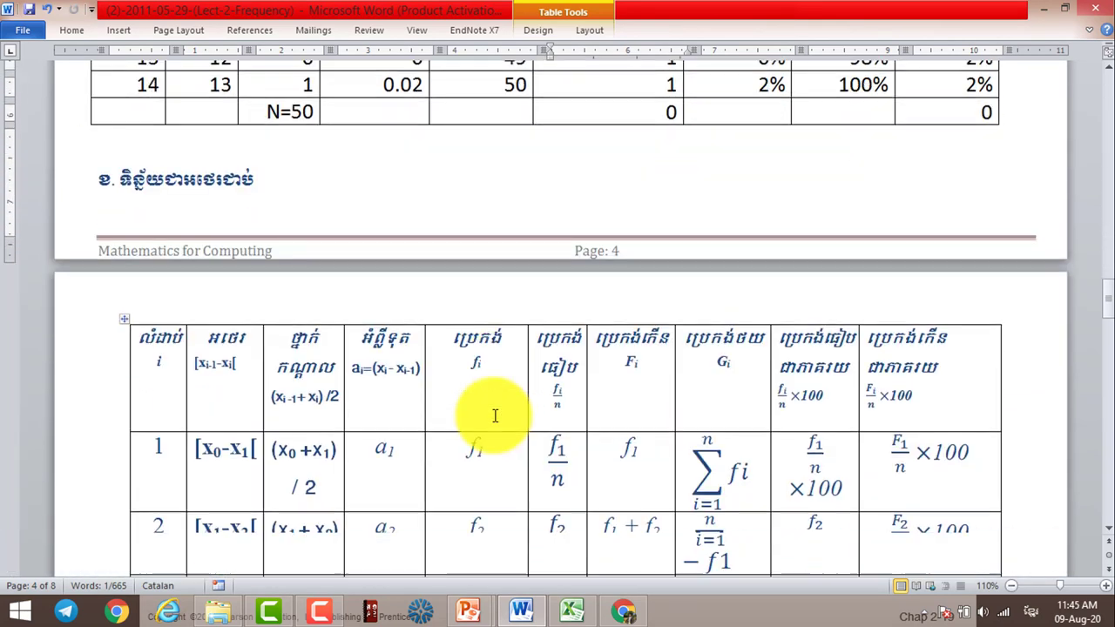
pyautogui.scroll(-5, 495, 416)
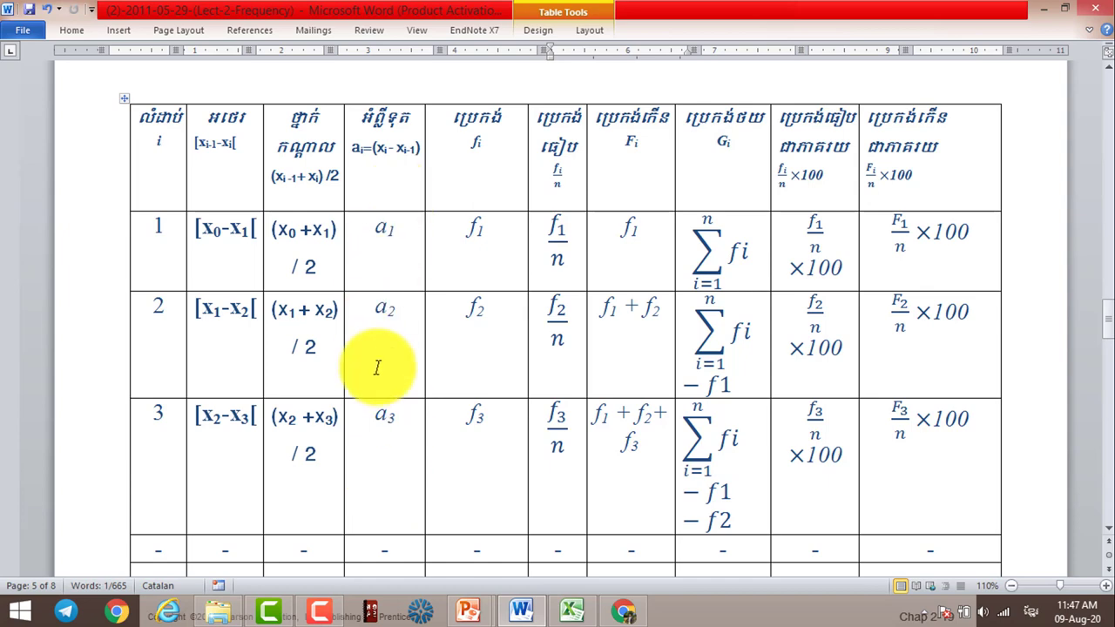
pyautogui.scroll(-2, 378, 368)
pyautogui.scroll(-4, 378, 368)
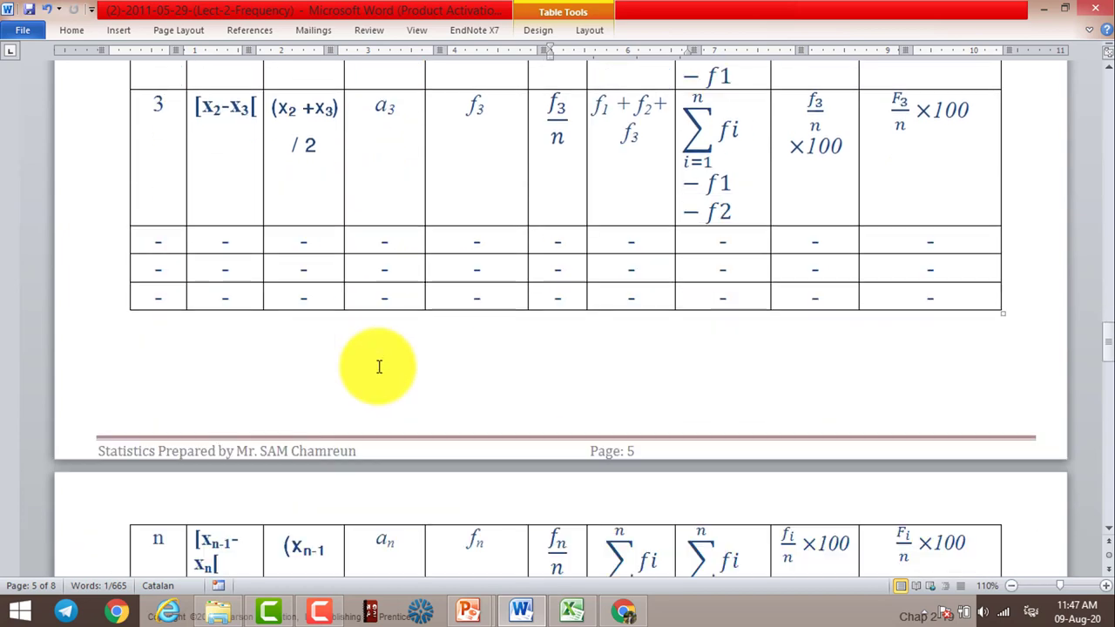
pyautogui.scroll(-3, 377, 368)
pyautogui.scroll(-6, 377, 368)
pyautogui.scroll(-4, 377, 368)
# Step: Highlight the class width 2 and starting value 58 in the Example 2 problem
pyautogui.scroll(-2, 378, 368)
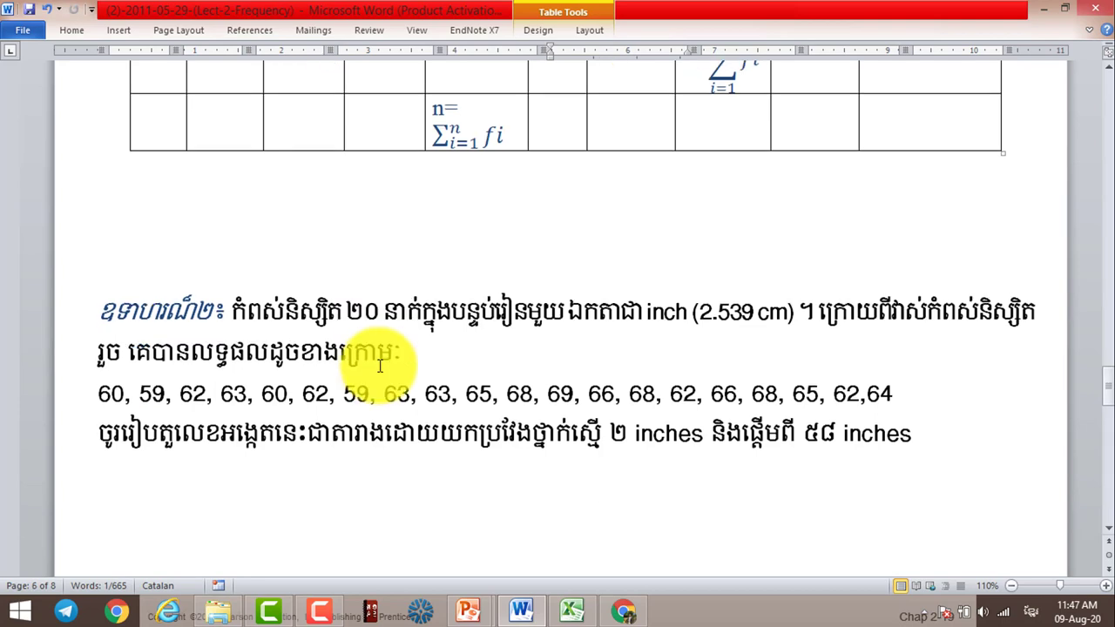
pyautogui.scroll(5, 380, 366)
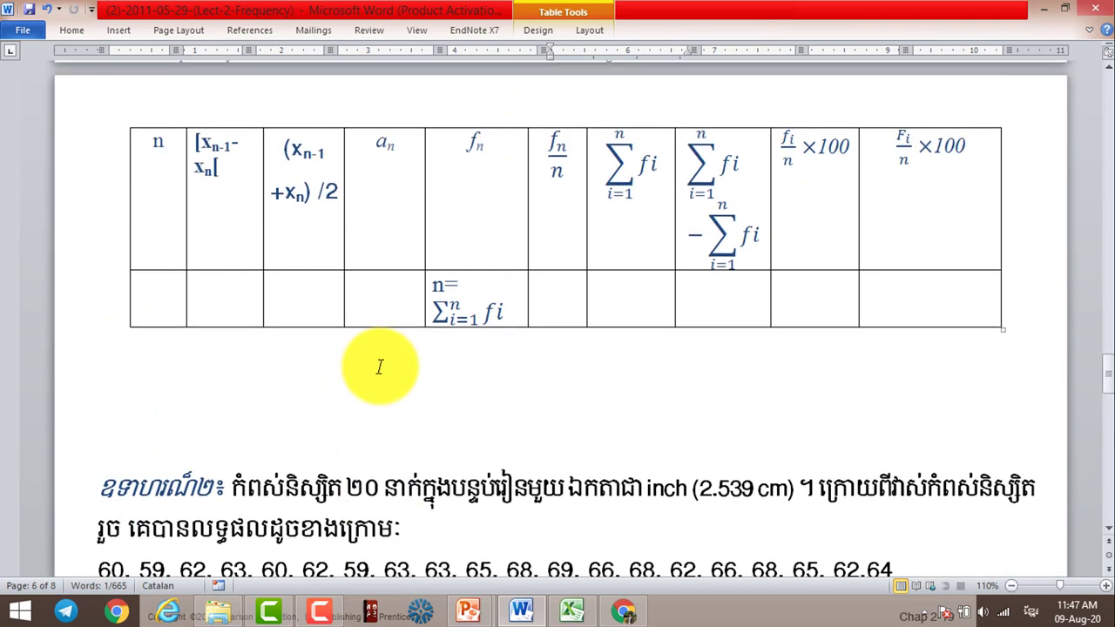
pyautogui.scroll(-5, 380, 366)
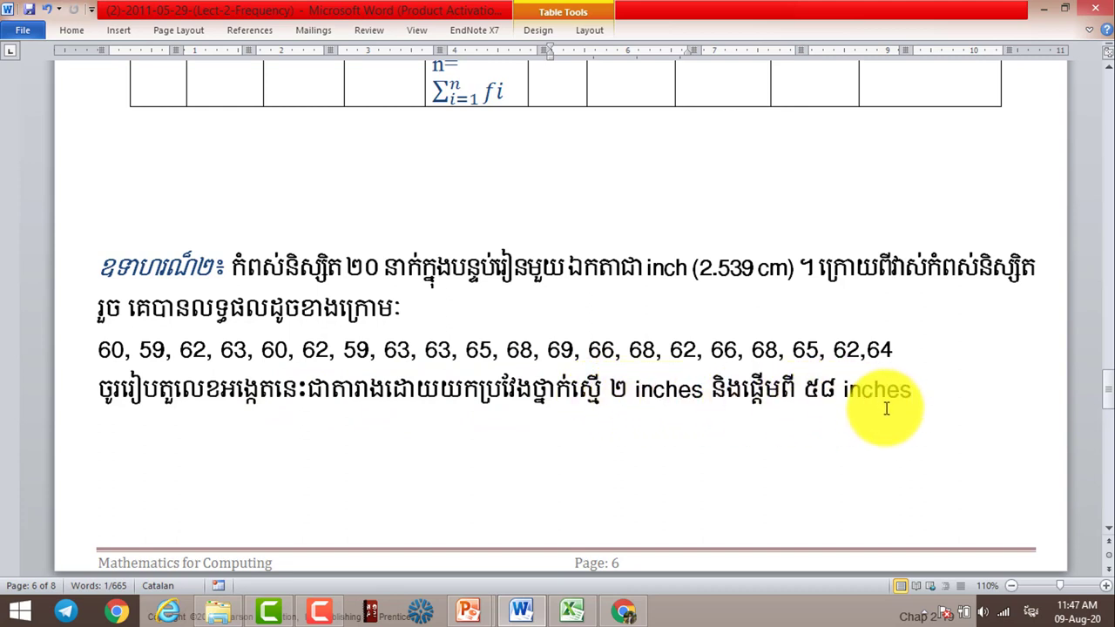
pyautogui.moveTo(926, 393)
pyautogui.mouseDown()
pyautogui.moveTo(557, 403)
pyautogui.moveTo(603, 384)
pyautogui.mouseUp()
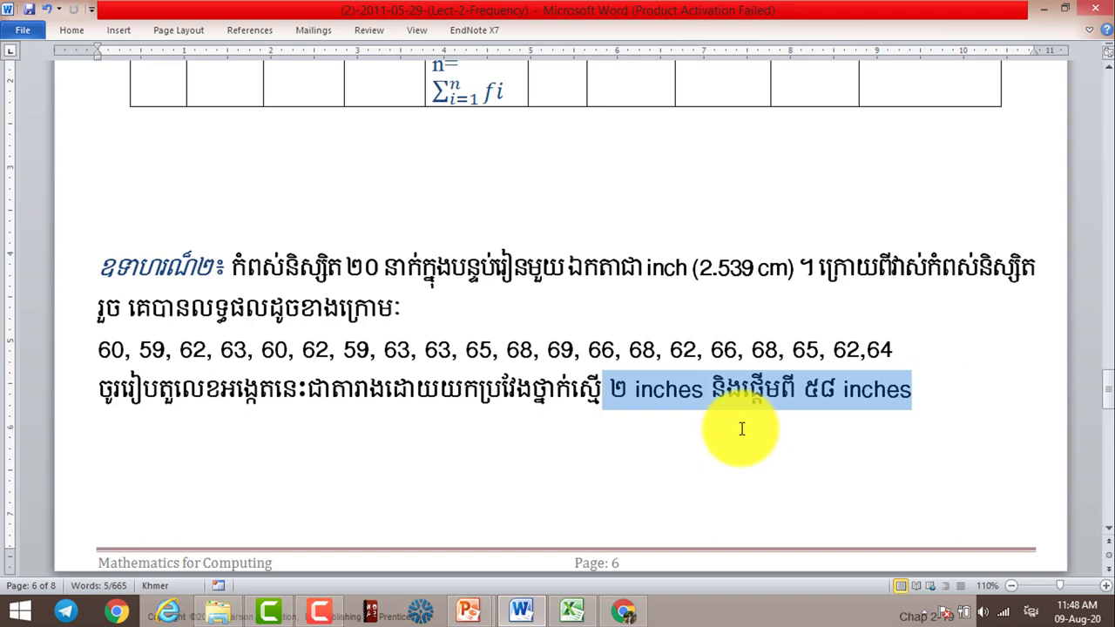
# Step: Clear the highlight and move down to the table's first row, [58-60[ with f=2
pyautogui.click(461, 422)
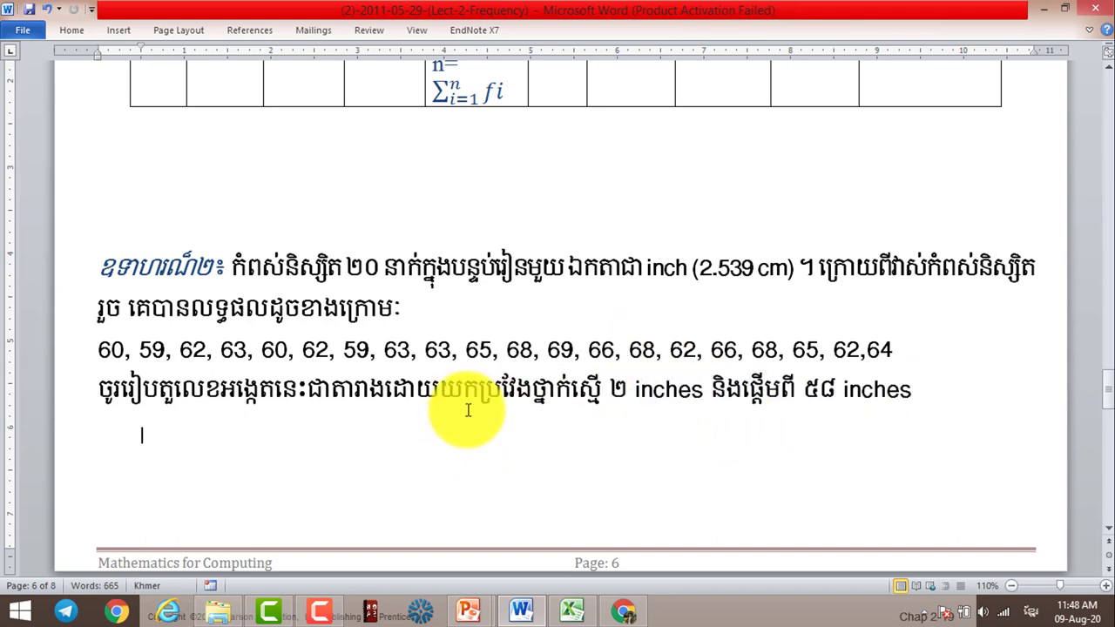
pyautogui.scroll(-2, 466, 406)
pyautogui.scroll(-2, 466, 406)
# Step: Show all six classes from [58-60[ to [68-70[, with F reaching 20 and 100%
pyautogui.scroll(1, 468, 403)
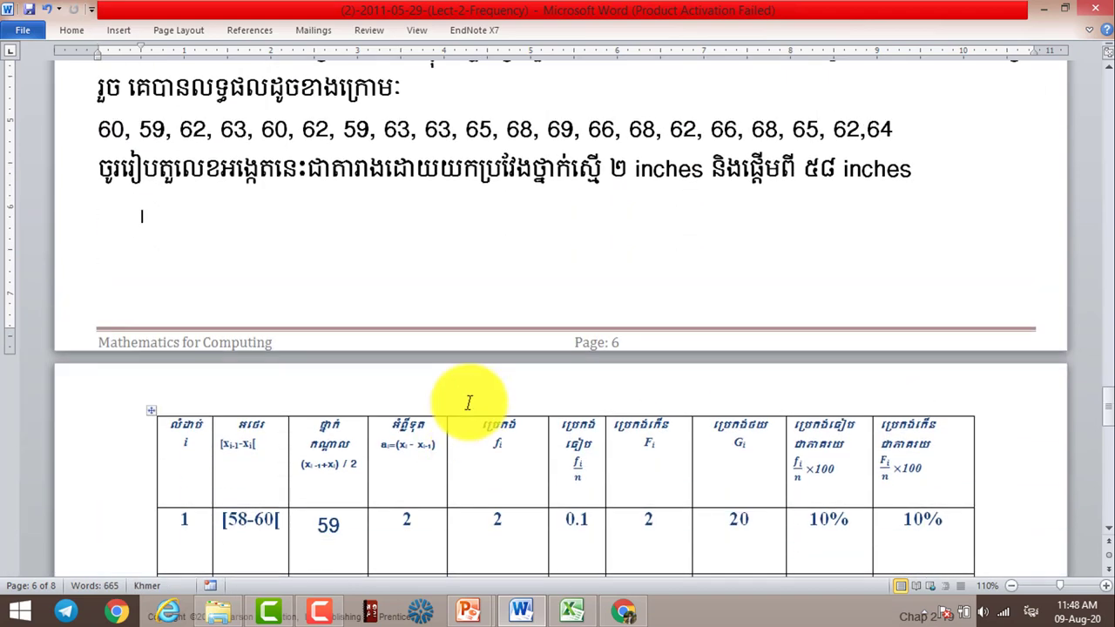
pyautogui.scroll(-2, 236, 470)
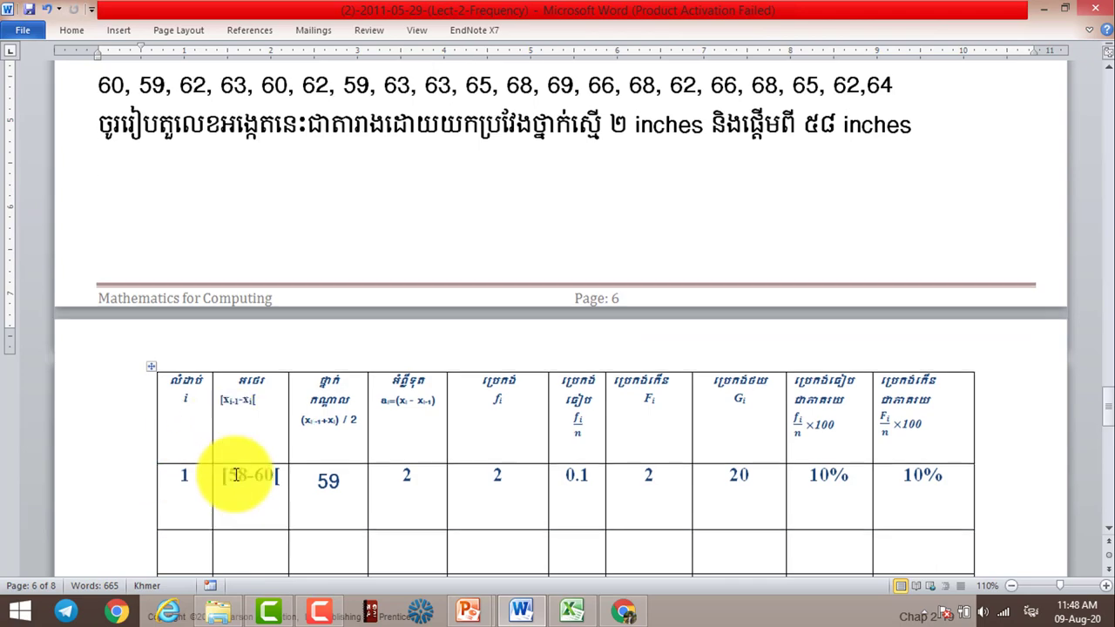
pyautogui.scroll(-2, 235, 474)
pyautogui.scroll(5, 234, 474)
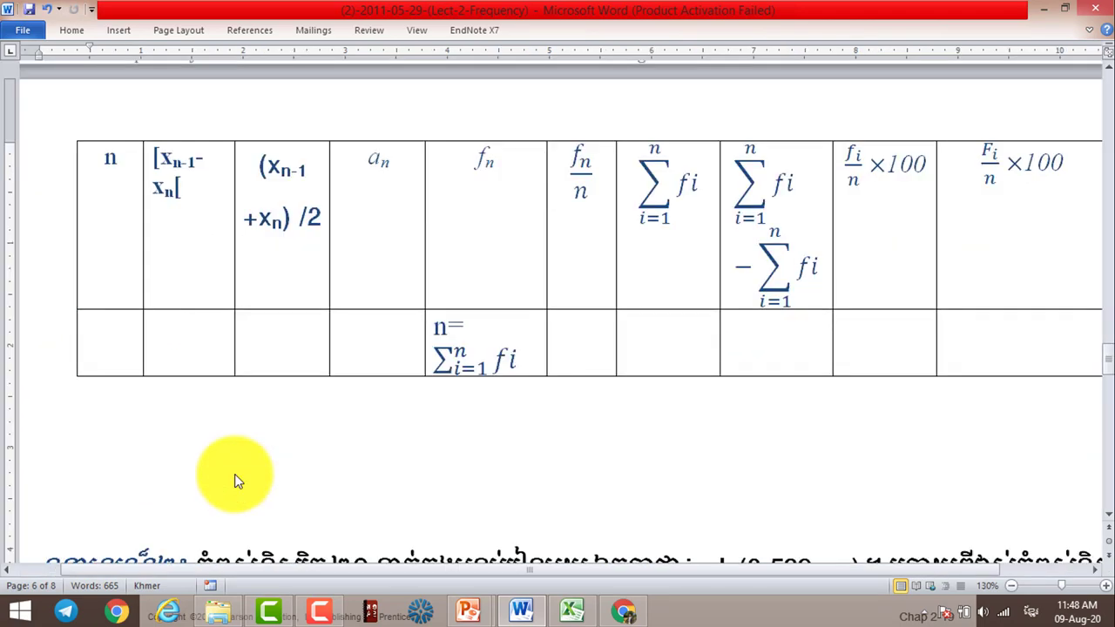
pyautogui.keyDown('ctrl'); pyautogui.scroll(1, 234, 474); pyautogui.keyUp('ctrl')
pyautogui.scroll(-5, 235, 475)
pyautogui.scroll(-8, 235, 475)
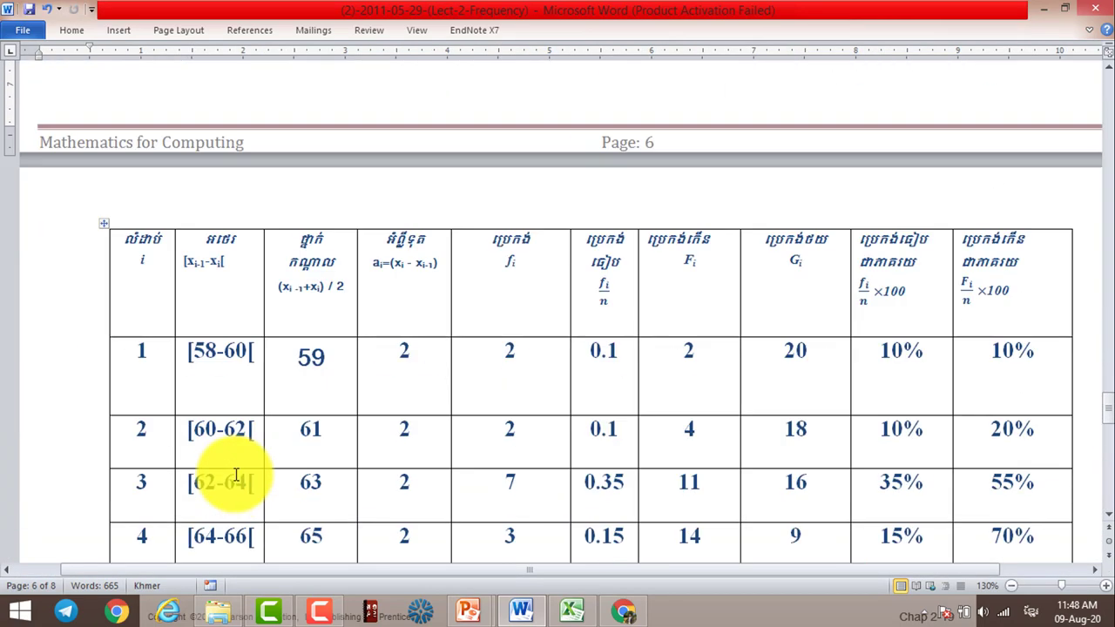
pyautogui.scroll(-1, 235, 474)
pyautogui.scroll(-1, 230, 473)
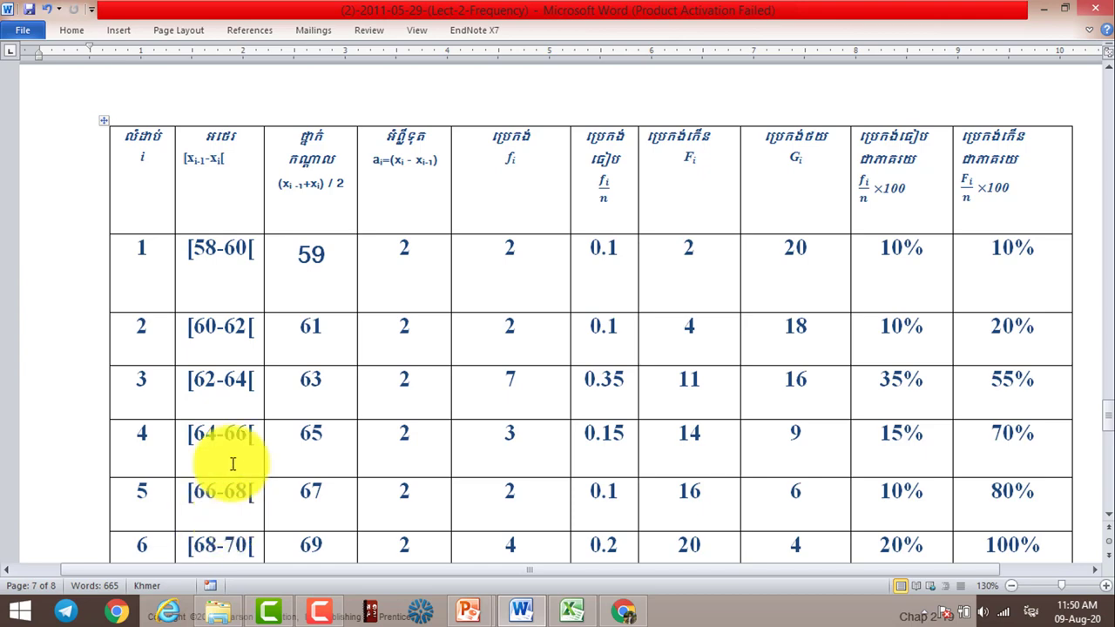
pyautogui.scroll(-1, 233, 463)
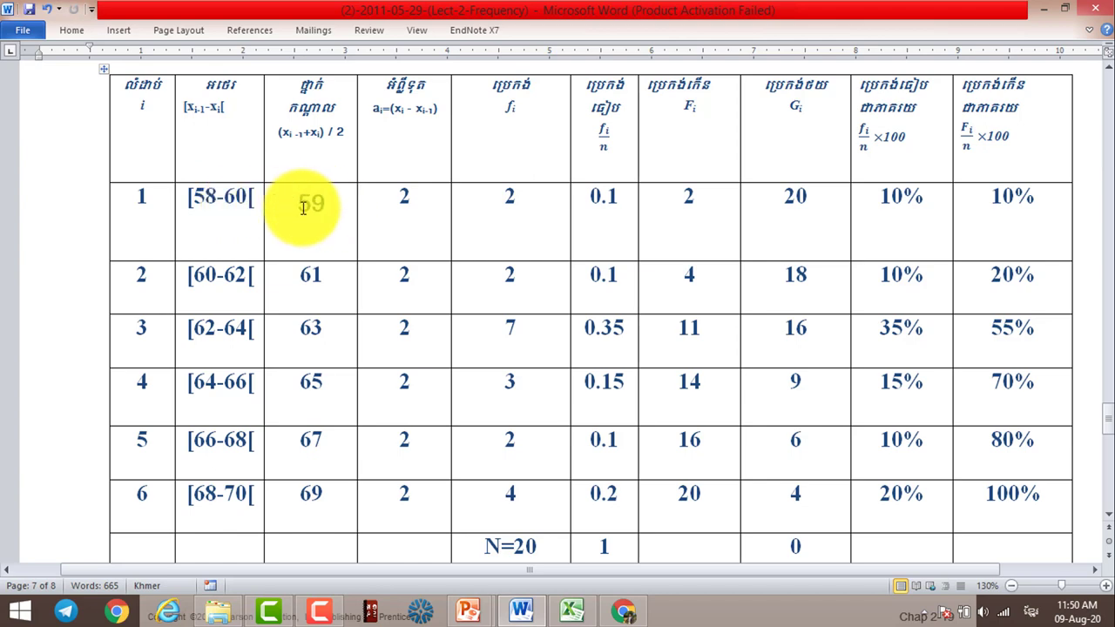
# Step: Point out midpoint 59 and the first class [58-60[, then return to the height data list
pyautogui.moveTo(331, 202); pyautogui.dragTo(279, 241)
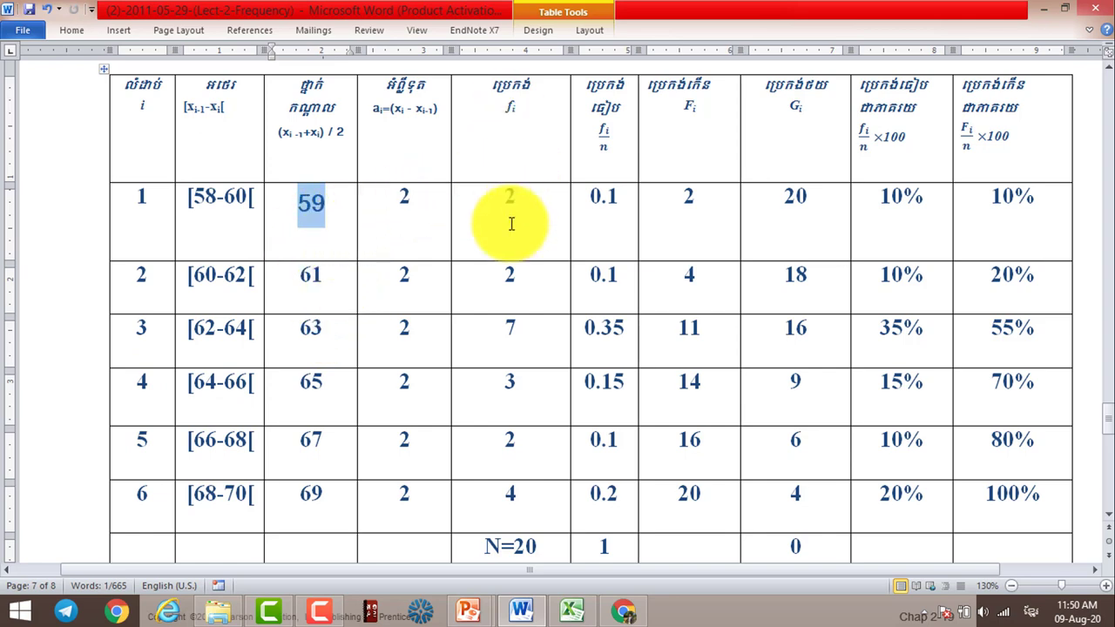
pyautogui.click(218, 198)
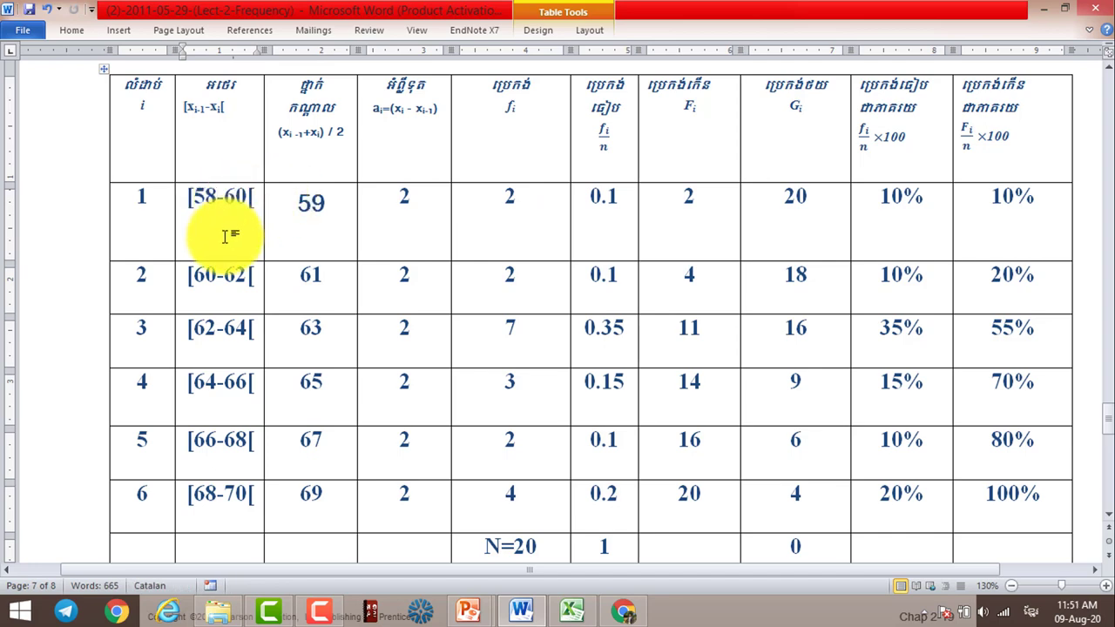
pyautogui.moveTo(224, 233); pyautogui.dragTo(189, 222)
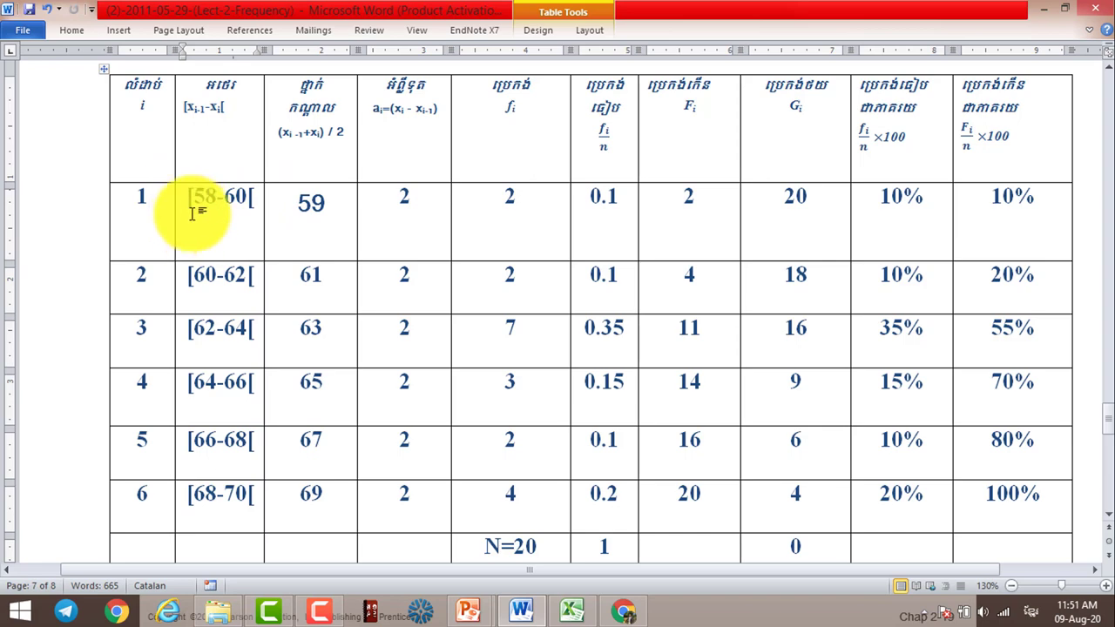
pyautogui.moveTo(199, 201); pyautogui.dragTo(239, 196)
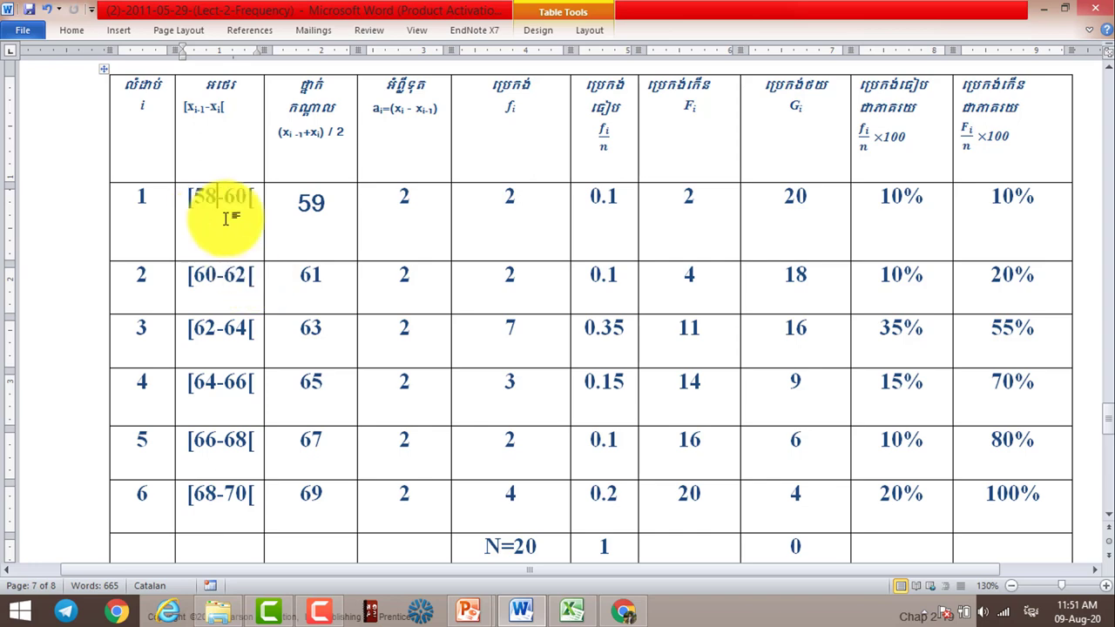
pyautogui.scroll(10, 261, 211)
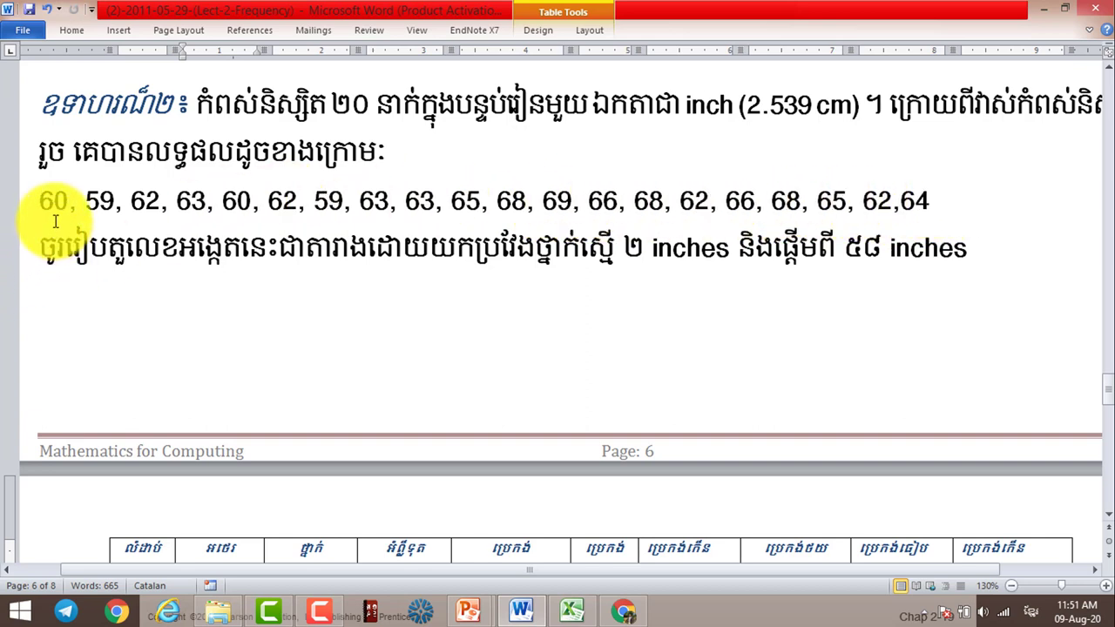
# Step: Compare the 20 heights against the table, ending on class [62-64[ with f=7 and F=11
pyautogui.scroll(-1, 185, 220)
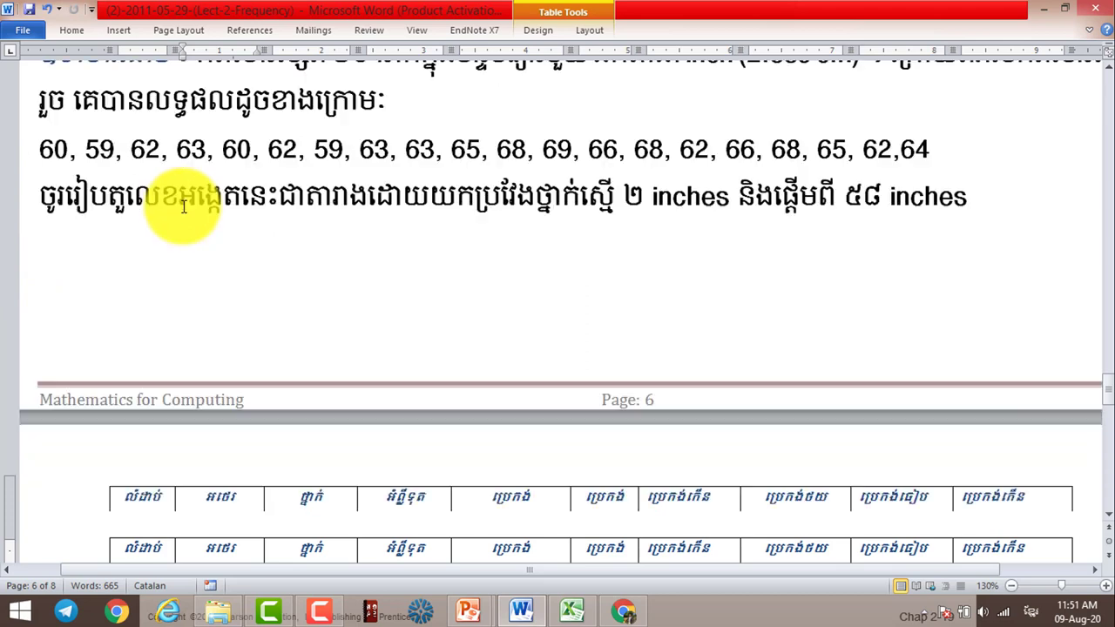
pyautogui.scroll(-4, 186, 209)
pyautogui.scroll(-2, 318, 375)
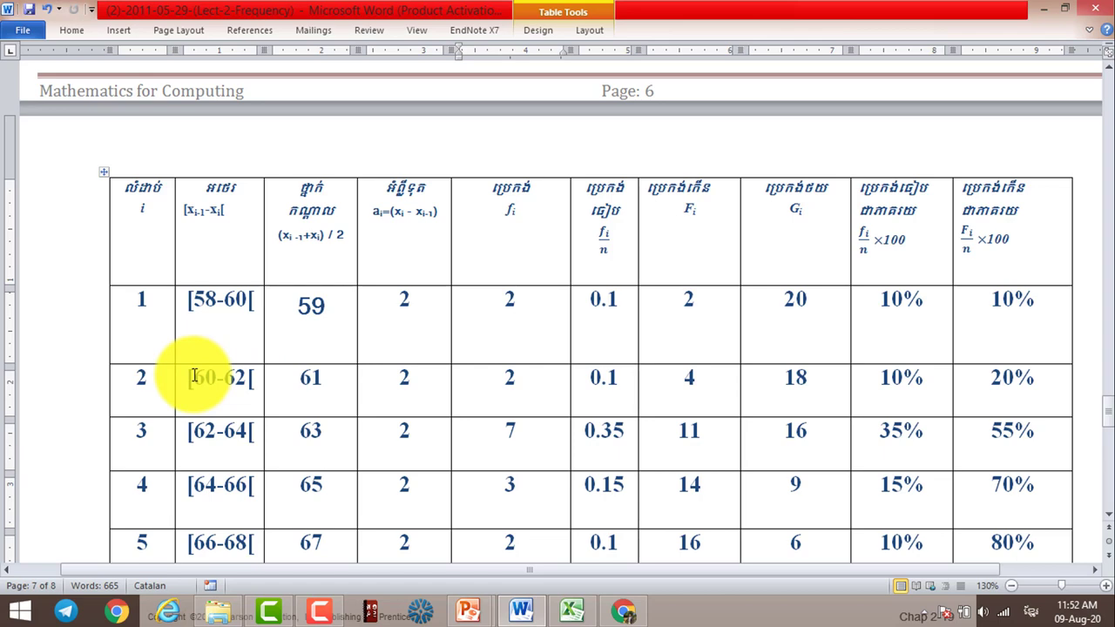
pyautogui.scroll(4, 195, 376)
pyautogui.scroll(4, 195, 371)
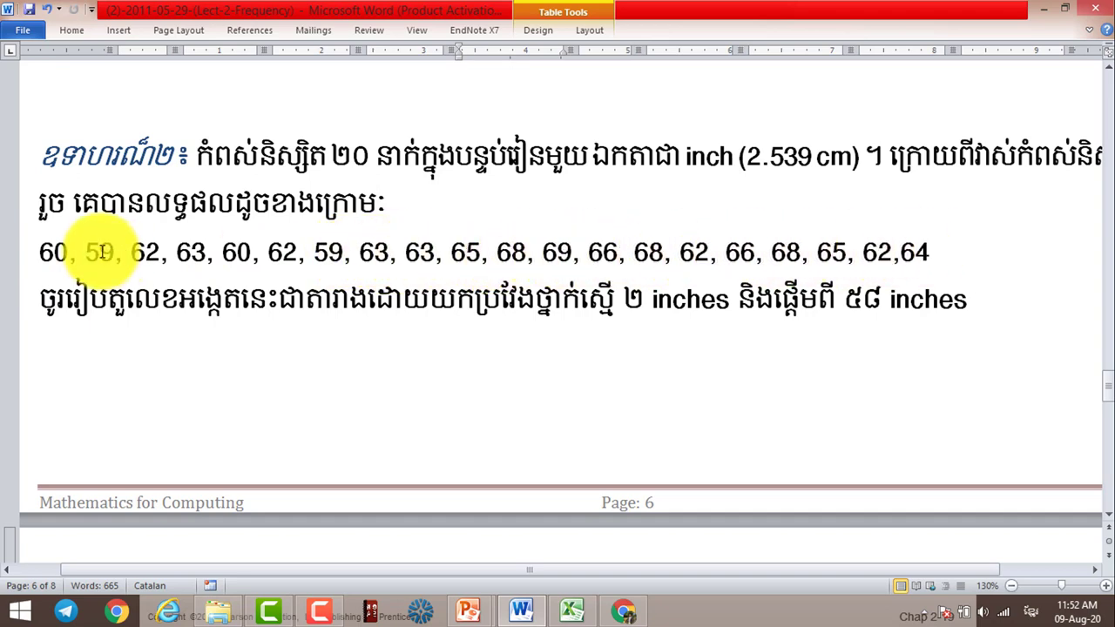
pyautogui.scroll(-5, 109, 279)
pyautogui.scroll(-5, 96, 296)
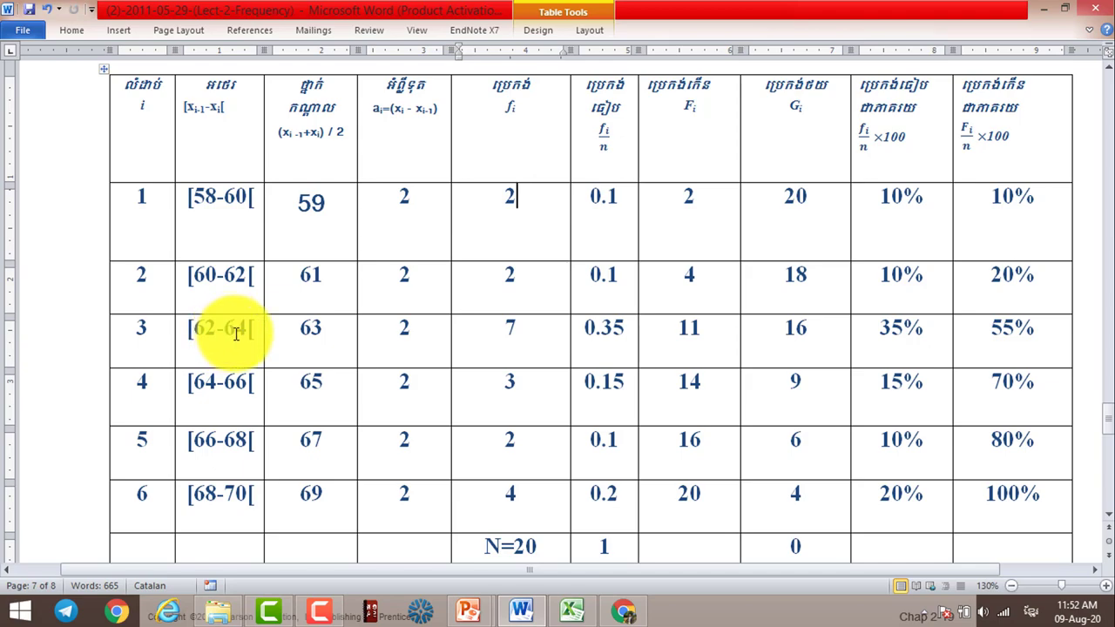
pyautogui.scroll(4, 235, 333)
pyautogui.scroll(6, 236, 334)
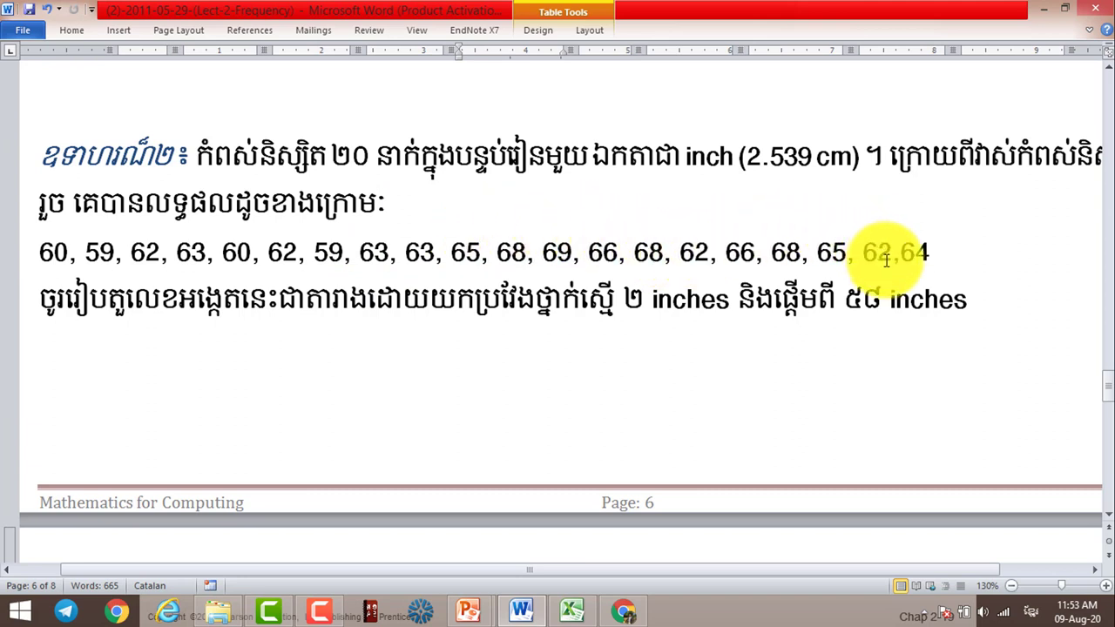
pyautogui.scroll(-10, 837, 279)
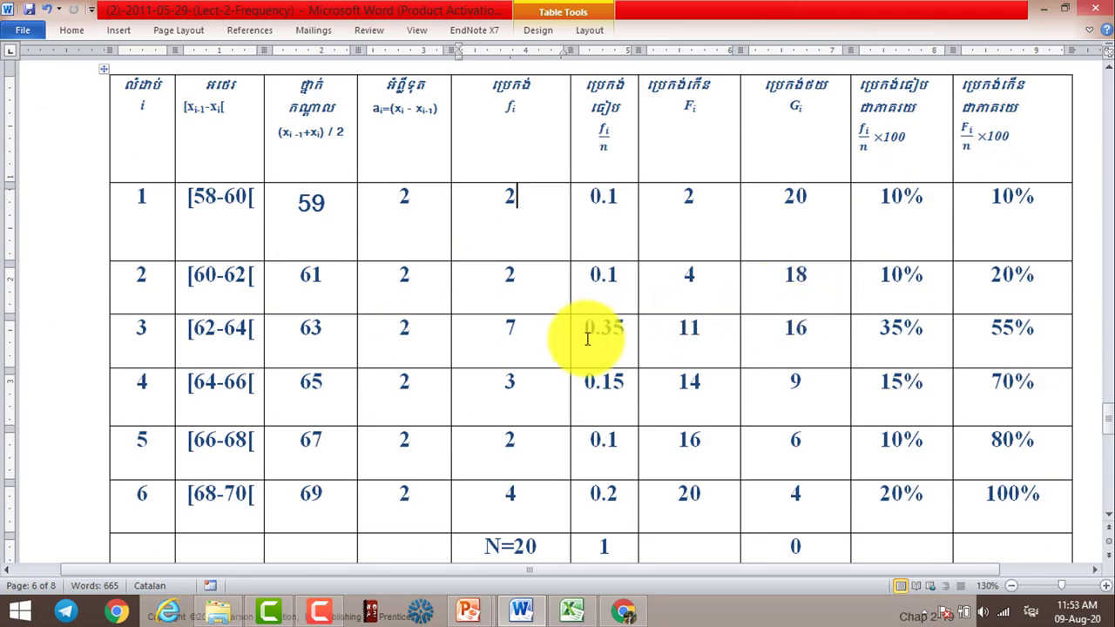
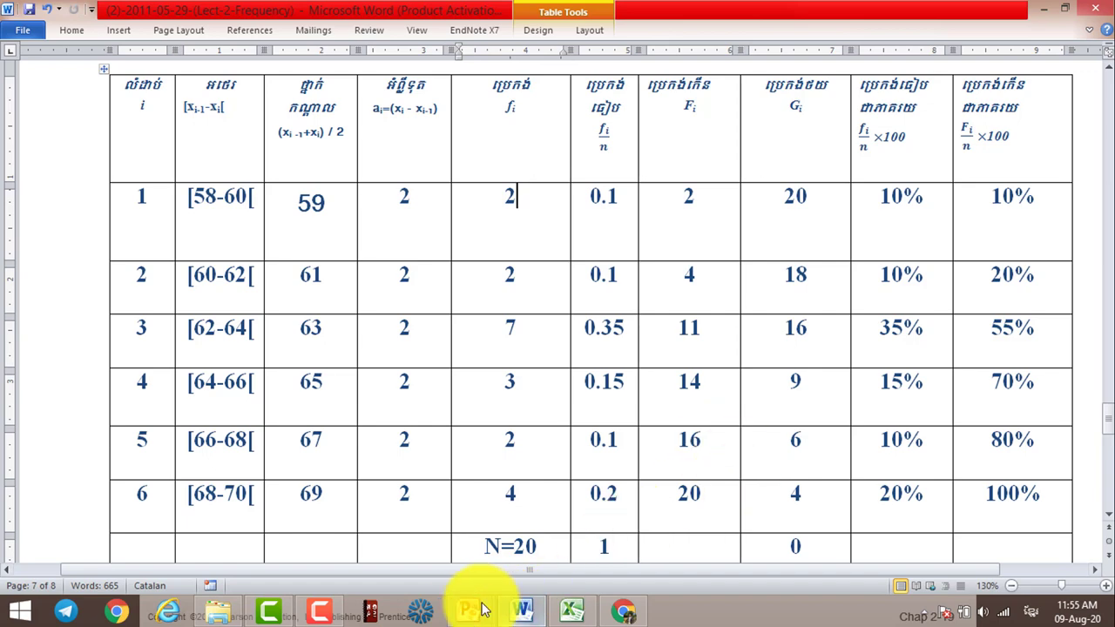
# Step: Bring the PowerPoint lecture slide show forward and advance it to the Ordered Array slide (2-20)
pyautogui.moveTo(468, 608)
pyautogui.click(569, 554)
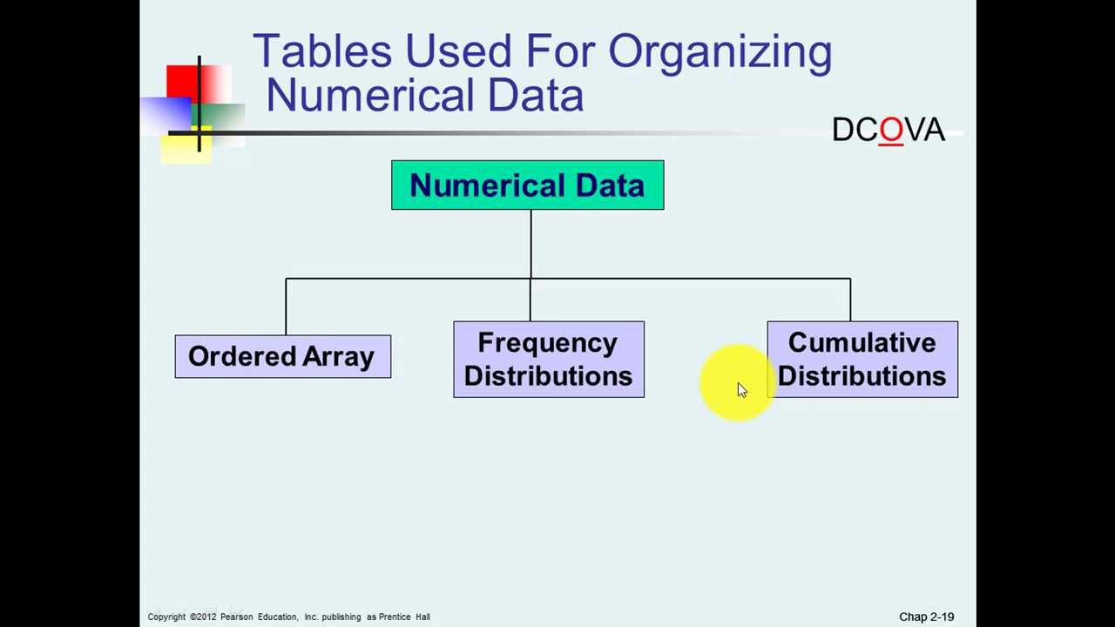
pyautogui.click(704, 357)
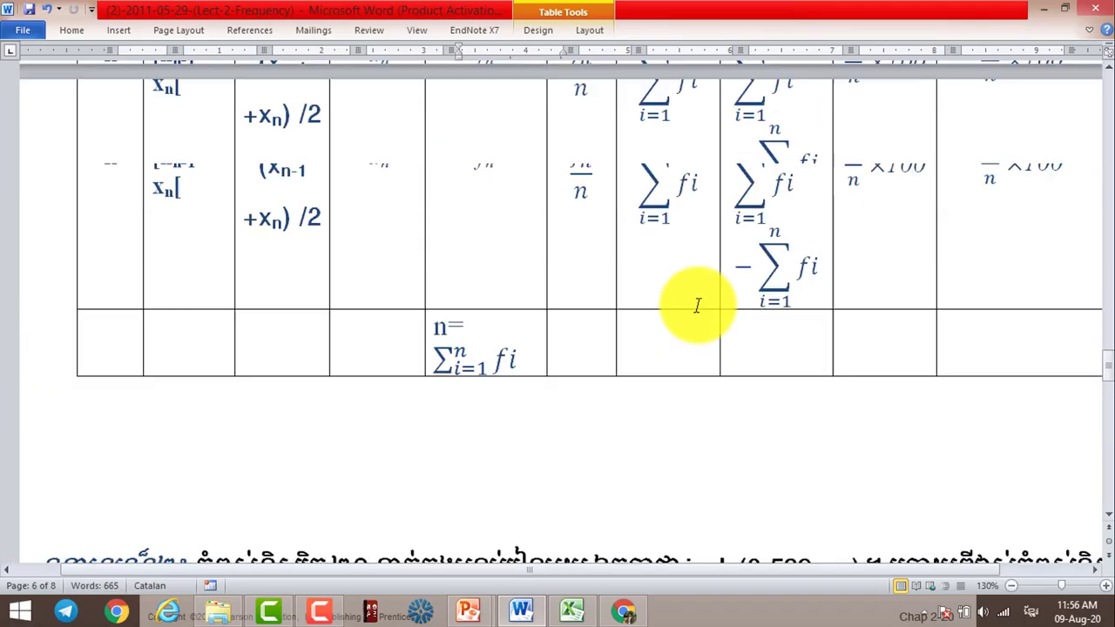
# Step: Scroll back up to Example 1 on page 3, with the 50 workers' day counts
pyautogui.scroll(10, 698, 305)
pyautogui.scroll(10, 698, 305)
pyautogui.scroll(10, 698, 305)
pyautogui.scroll(10, 700, 303)
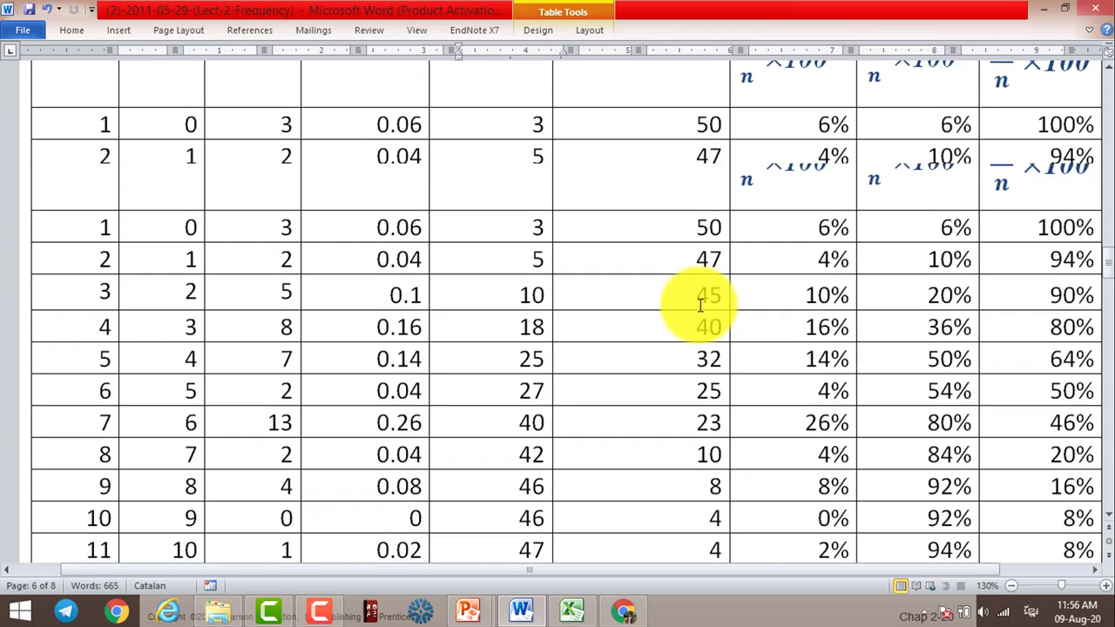
pyautogui.scroll(5, 700, 303)
pyautogui.scroll(5, 700, 305)
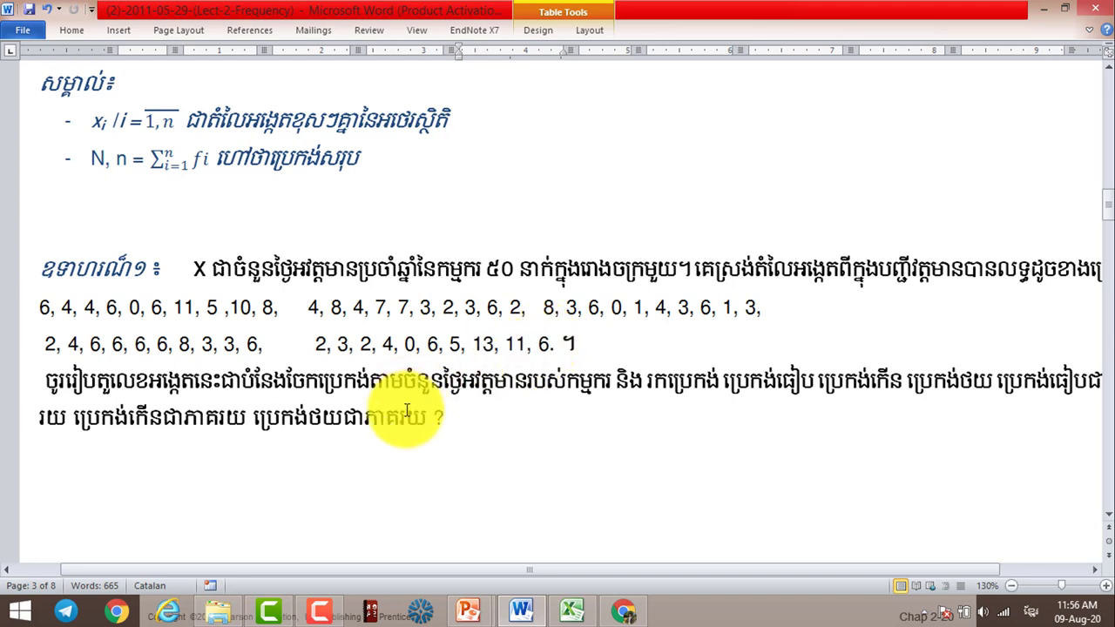
# Step: Select the whole Example 1 problem text and scroll down to the page-7 frequency table
pyautogui.click(453, 414)
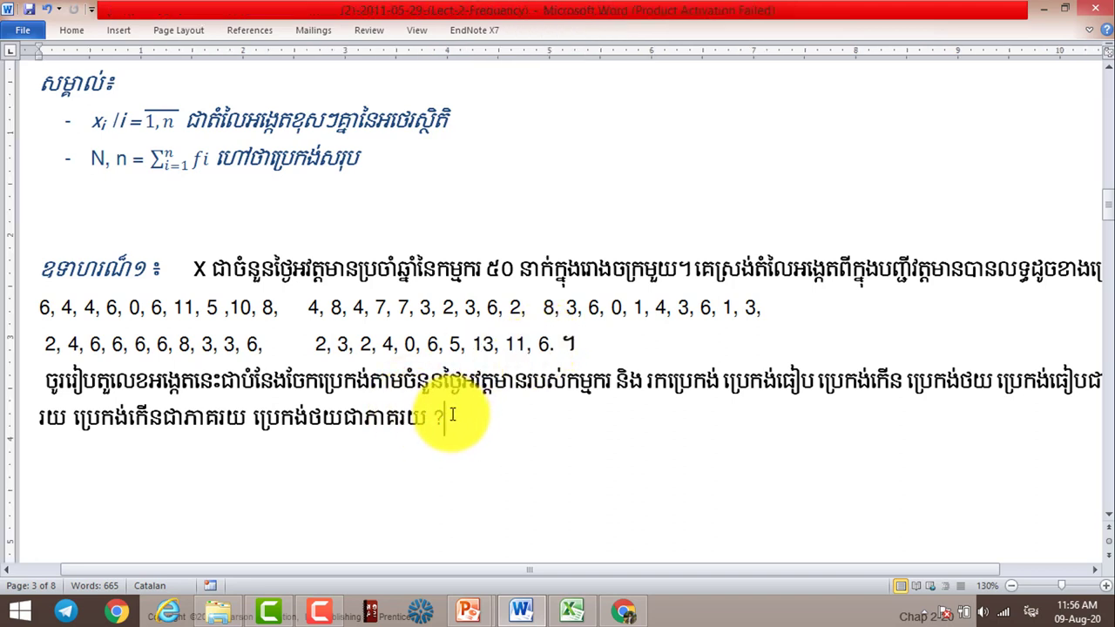
pyautogui.moveTo(454, 417); pyautogui.dragTo(68, 259)
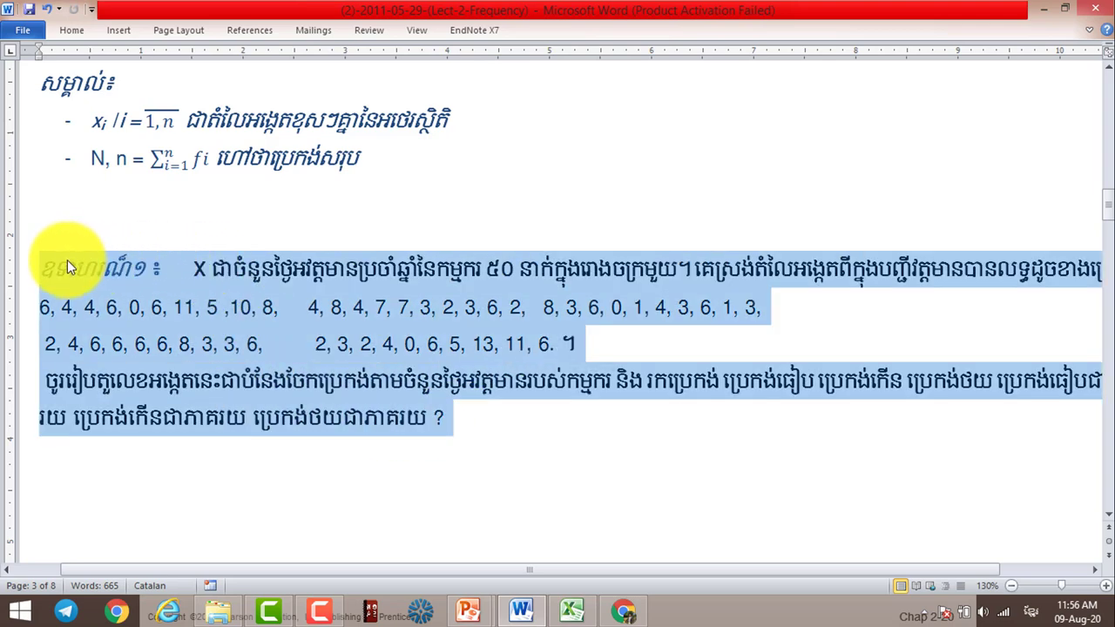
pyautogui.scroll(-5, 305, 305)
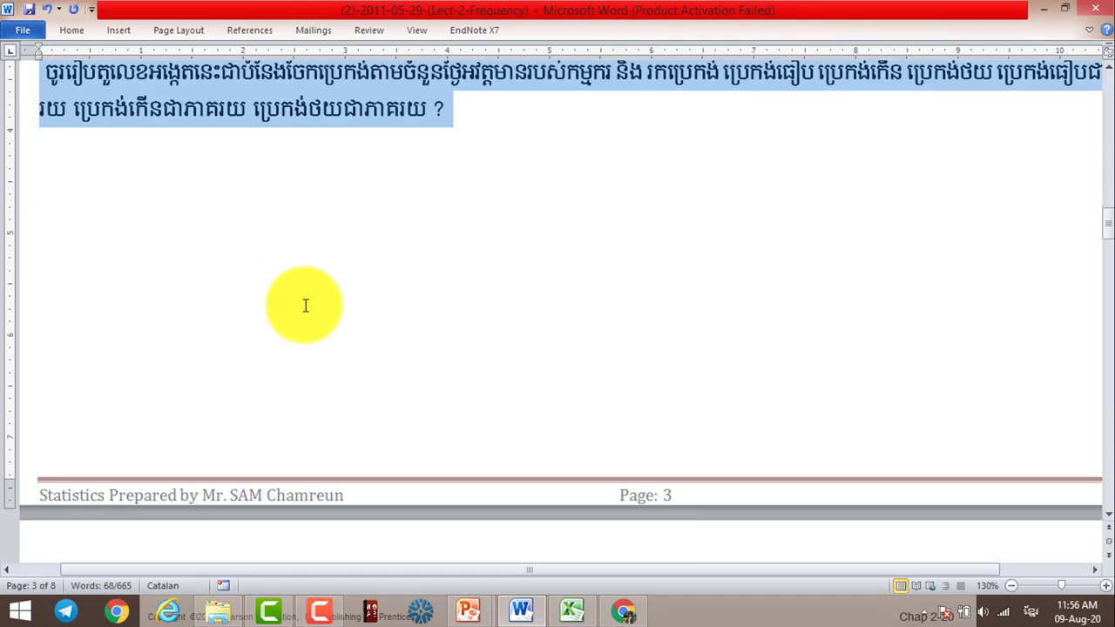
pyautogui.scroll(-10, 306, 305)
pyautogui.scroll(-10, 311, 319)
pyautogui.scroll(-10, 311, 319)
pyautogui.scroll(-10, 314, 322)
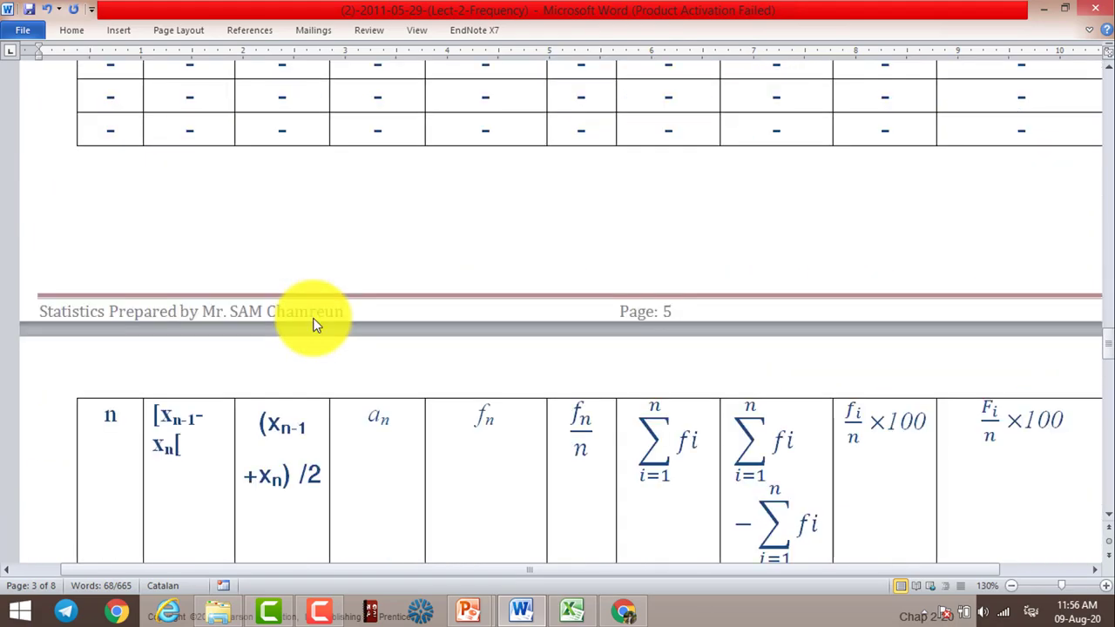
pyautogui.scroll(-10, 315, 324)
pyautogui.scroll(-10, 316, 322)
pyautogui.scroll(-10, 314, 320)
pyautogui.scroll(-10, 314, 319)
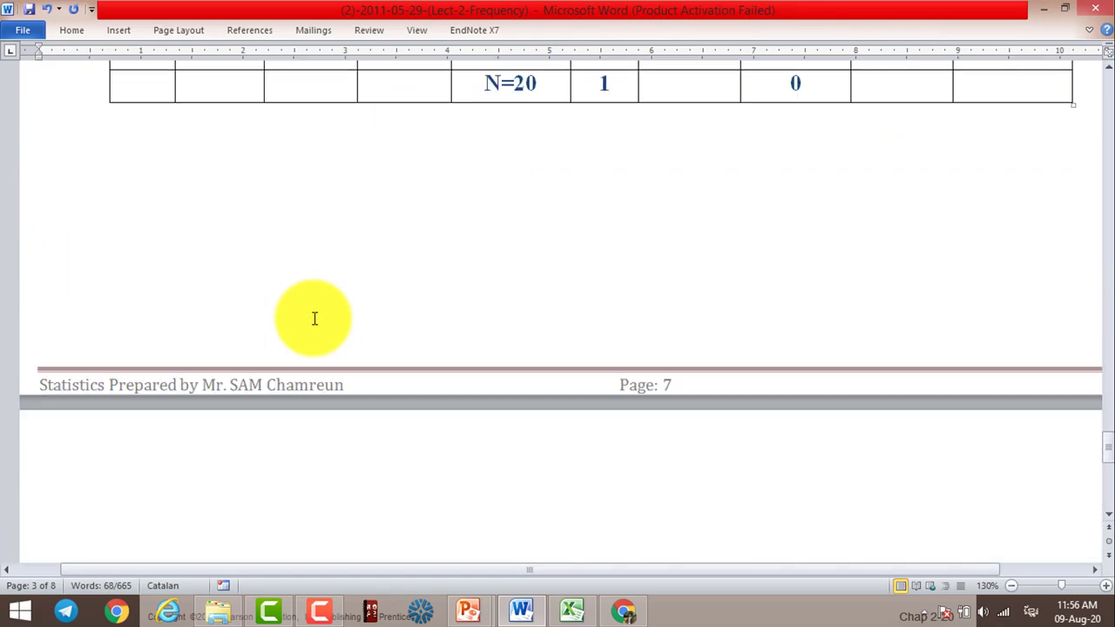
pyautogui.scroll(-5, 314, 319)
pyautogui.scroll(-3, 314, 318)
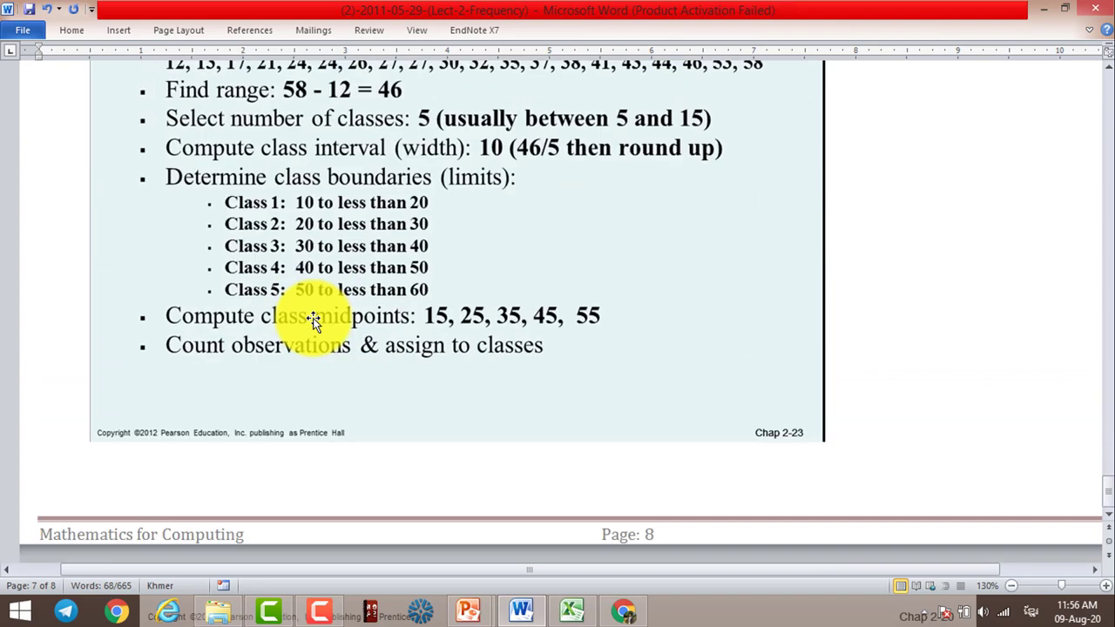
pyautogui.scroll(8, 314, 318)
pyautogui.moveTo(318, 416); pyautogui.dragTo(742, 319)
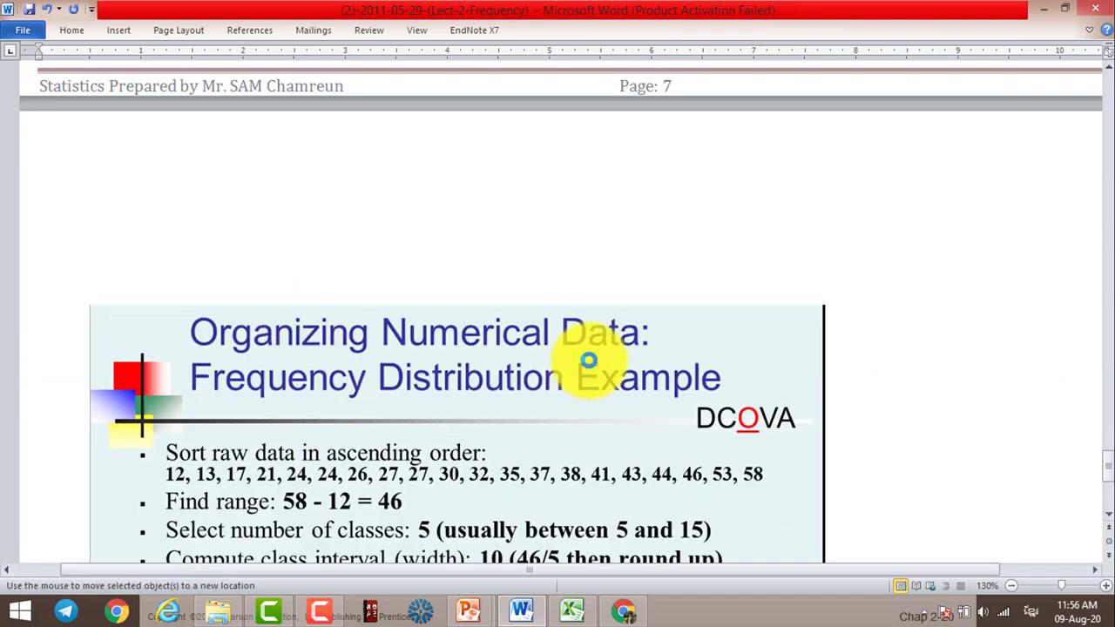
pyautogui.scroll(5, 346, 298)
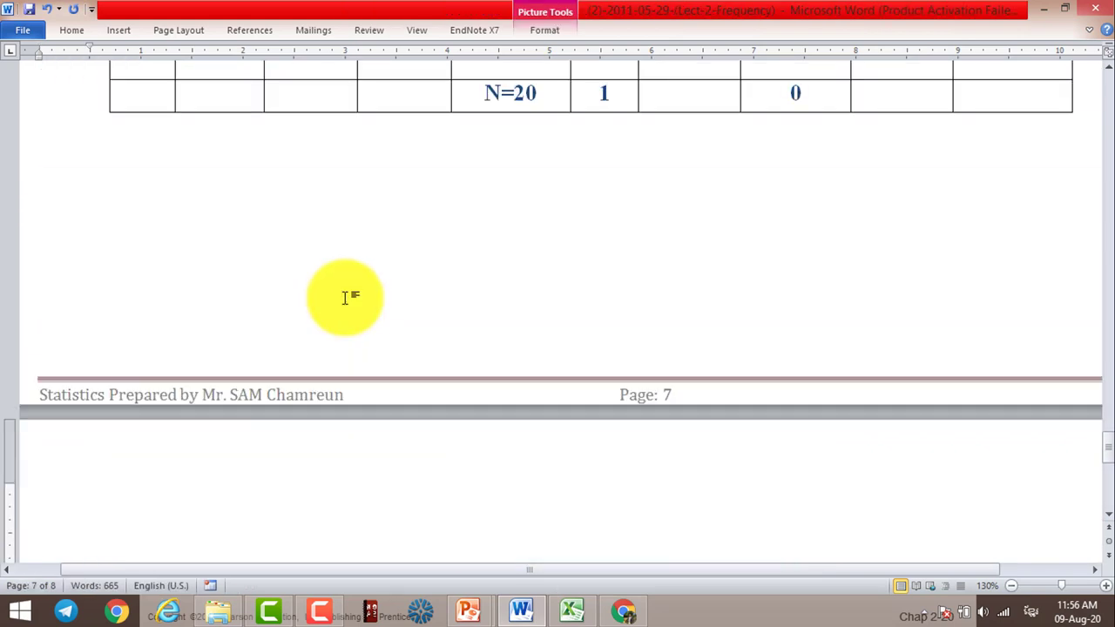
# Step: Start a new page 8 below the table and paste the Example 1 problem there
pyautogui.click(264, 250)
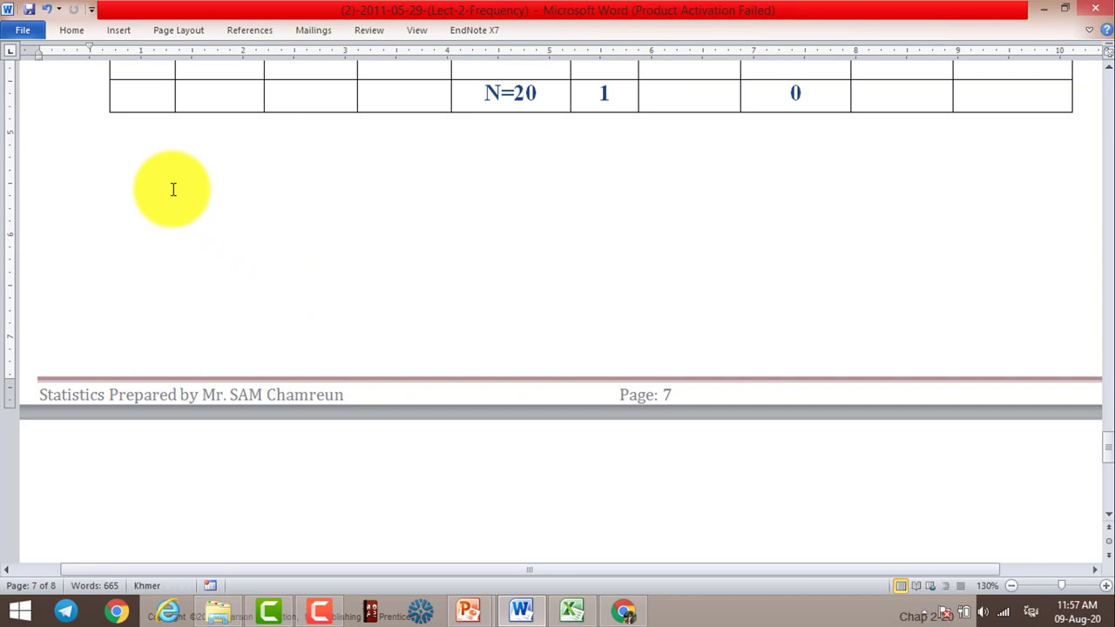
pyautogui.press('Return')
pyautogui.press('Down')
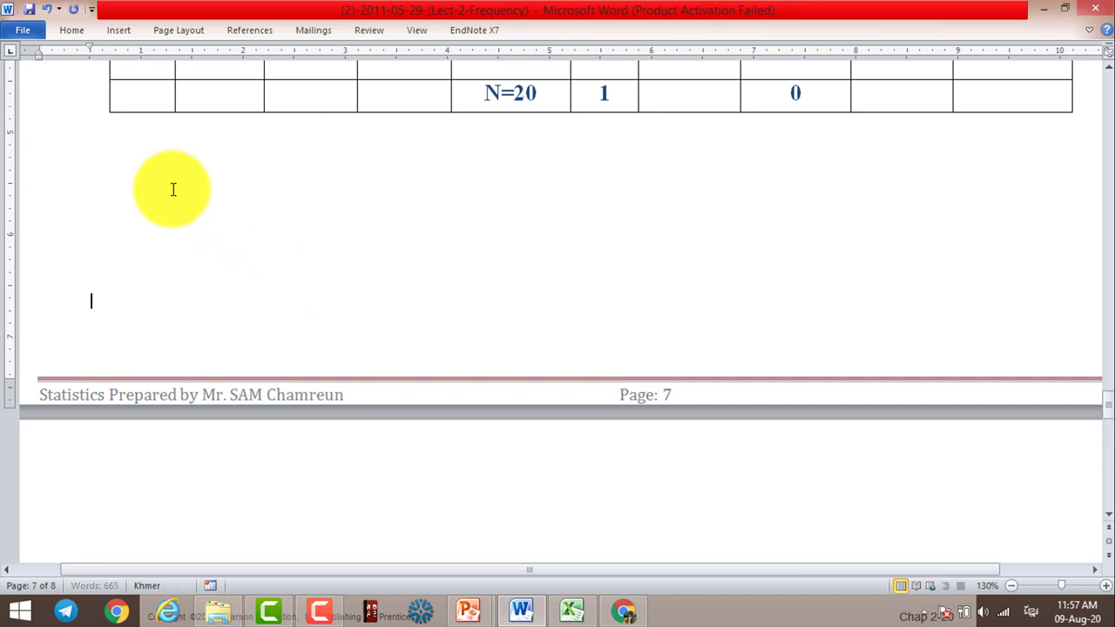
pyautogui.press('Return')
pyautogui.press('Return')
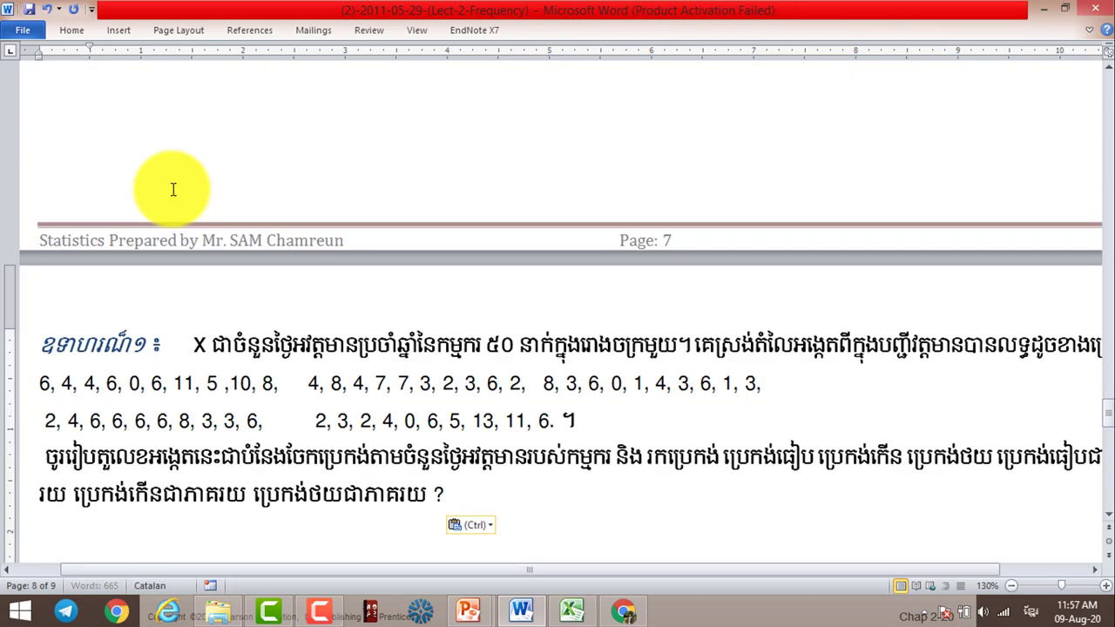
pyautogui.hotkey('ctrl', 'v')
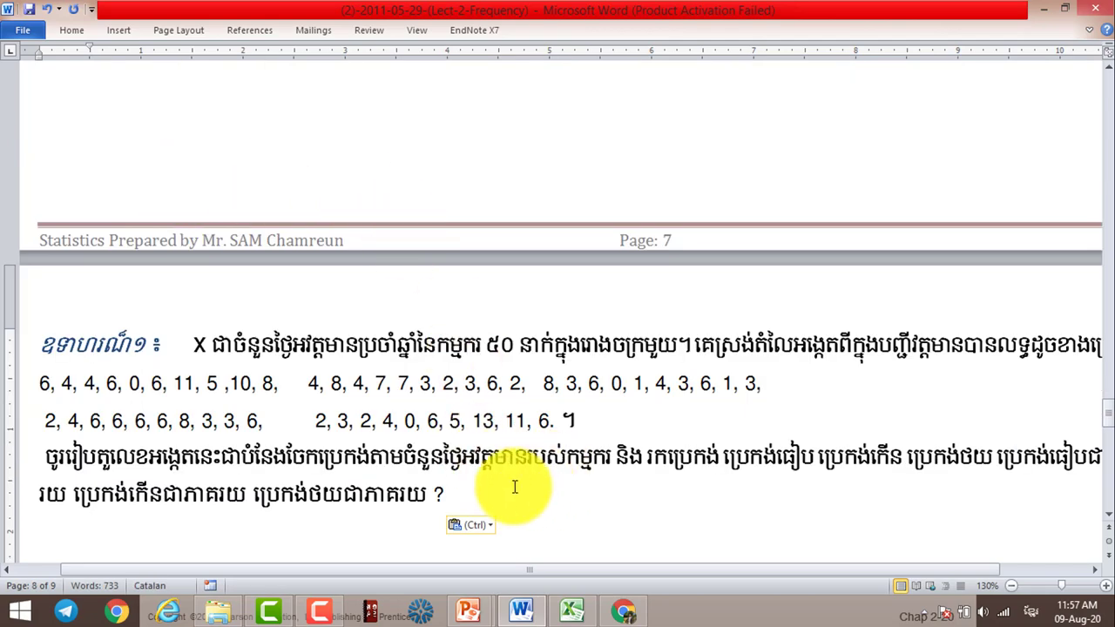
pyautogui.keyDown('ctrl'); pyautogui.scroll(-2, 515, 485); pyautogui.keyUp('ctrl')
pyautogui.keyDown('ctrl'); pyautogui.scroll(1, 508, 458); pyautogui.keyUp('ctrl')
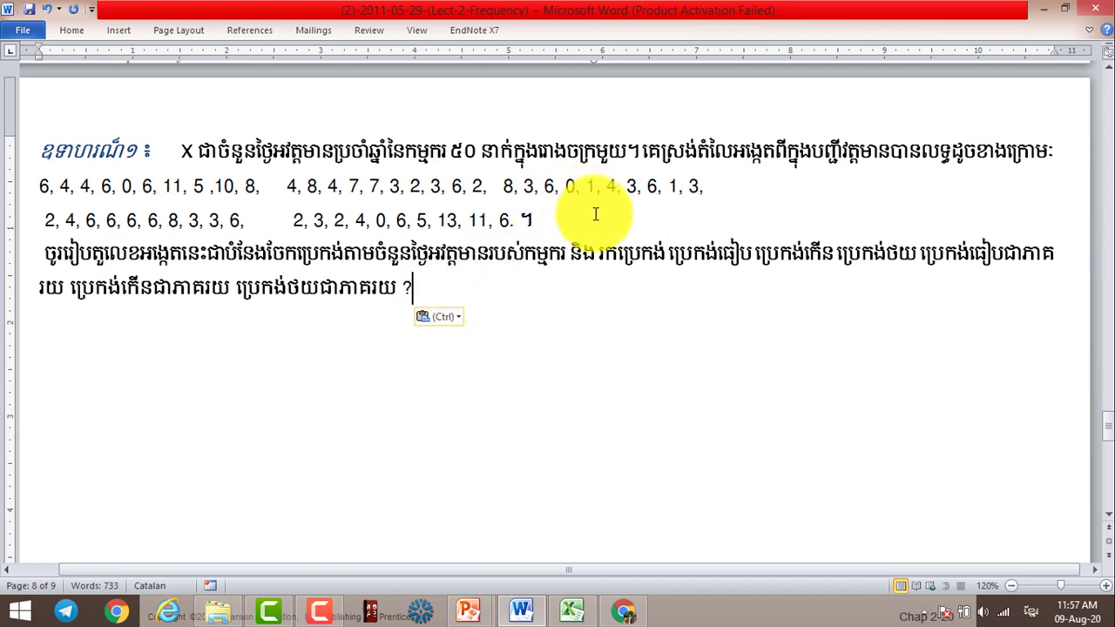
# Step: Select the last data values on Example 1's data line, then move to an empty line below
pyautogui.click(553, 218)
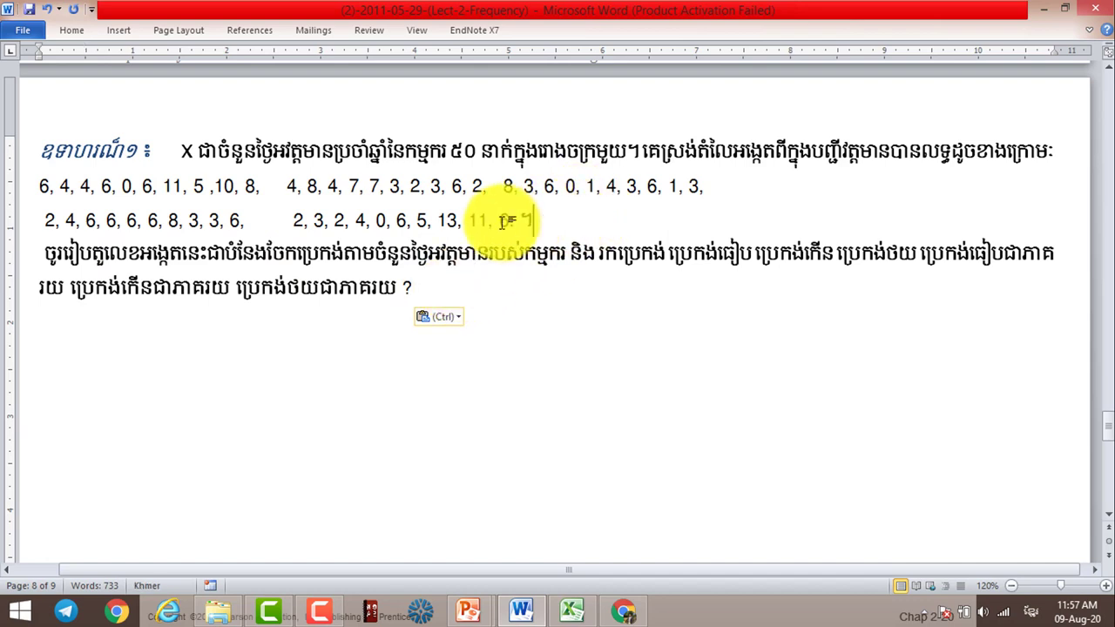
pyautogui.moveTo(531, 219); pyautogui.dragTo(297, 220)
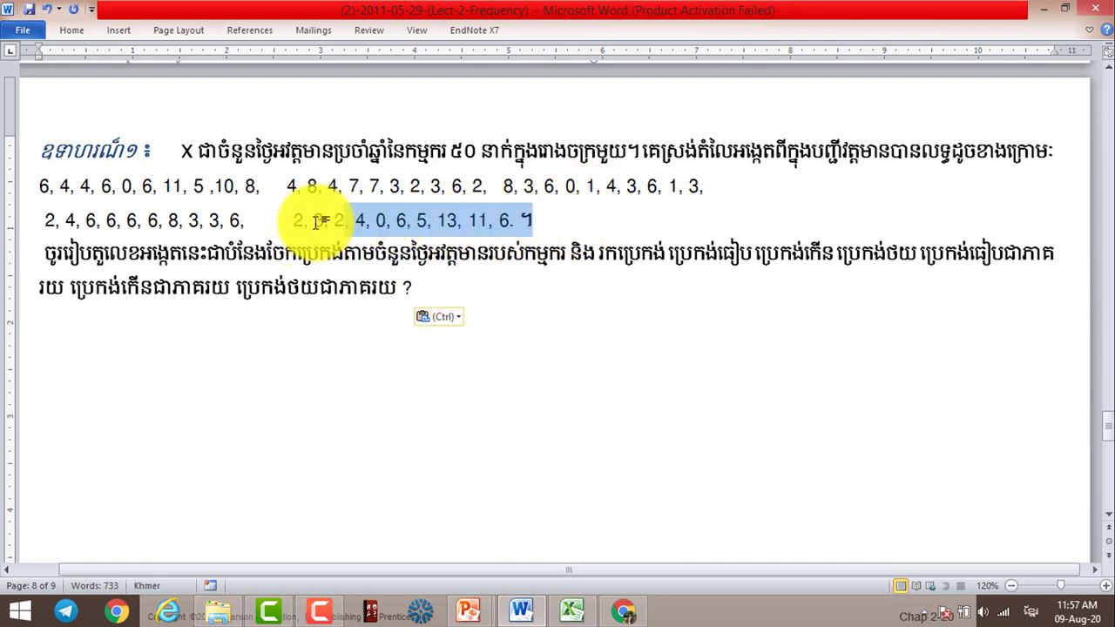
pyautogui.moveTo(297, 220); pyautogui.dragTo(292, 223)
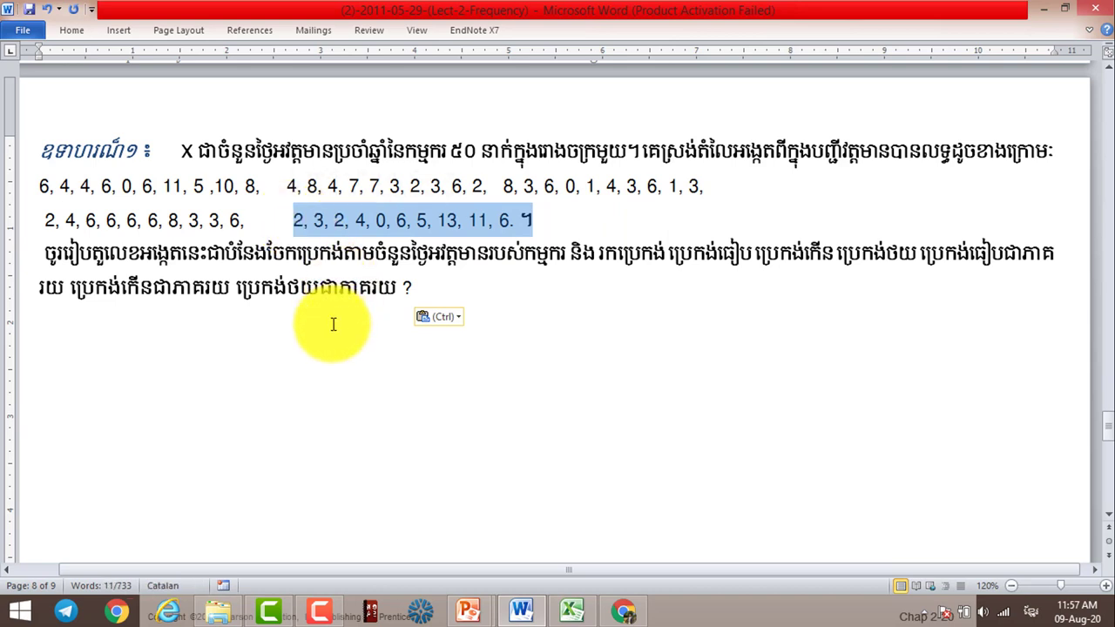
pyautogui.click(333, 326)
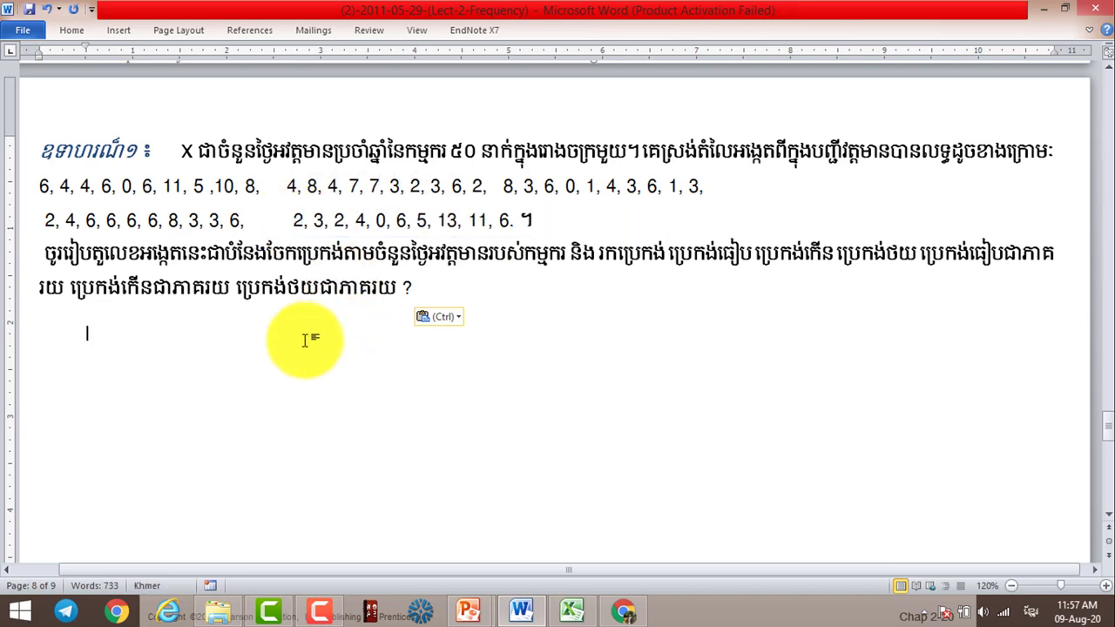
pyautogui.click(306, 384)
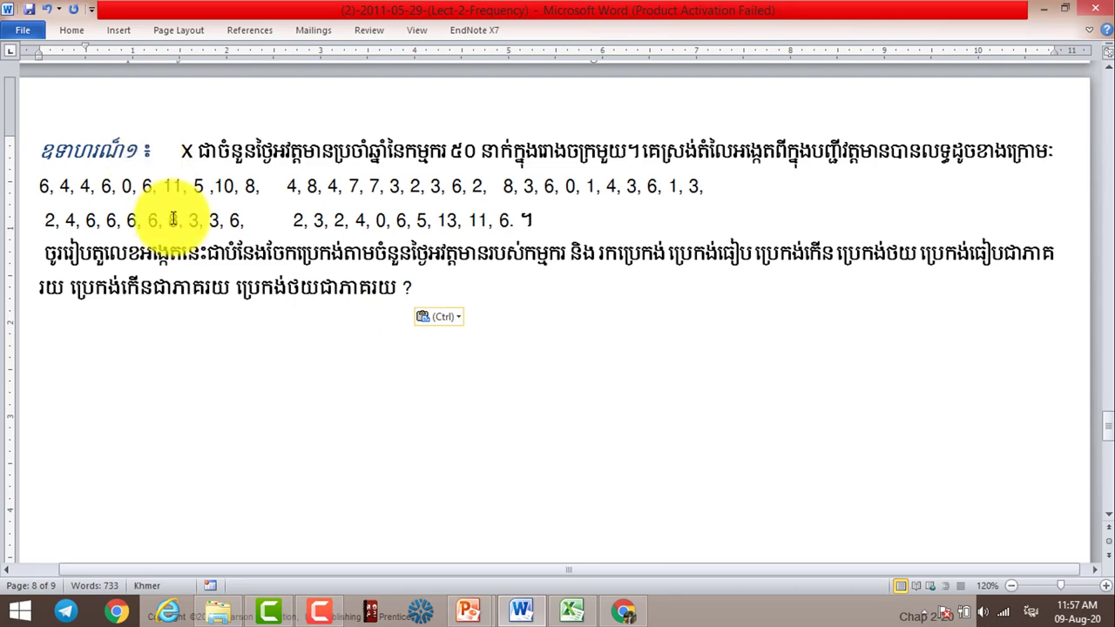
# Step: Copy the Example 2 height problem from page 6 and paste it below Example 1 on page 8
pyautogui.scroll(3, 399, 352)
pyautogui.scroll(5, 399, 352)
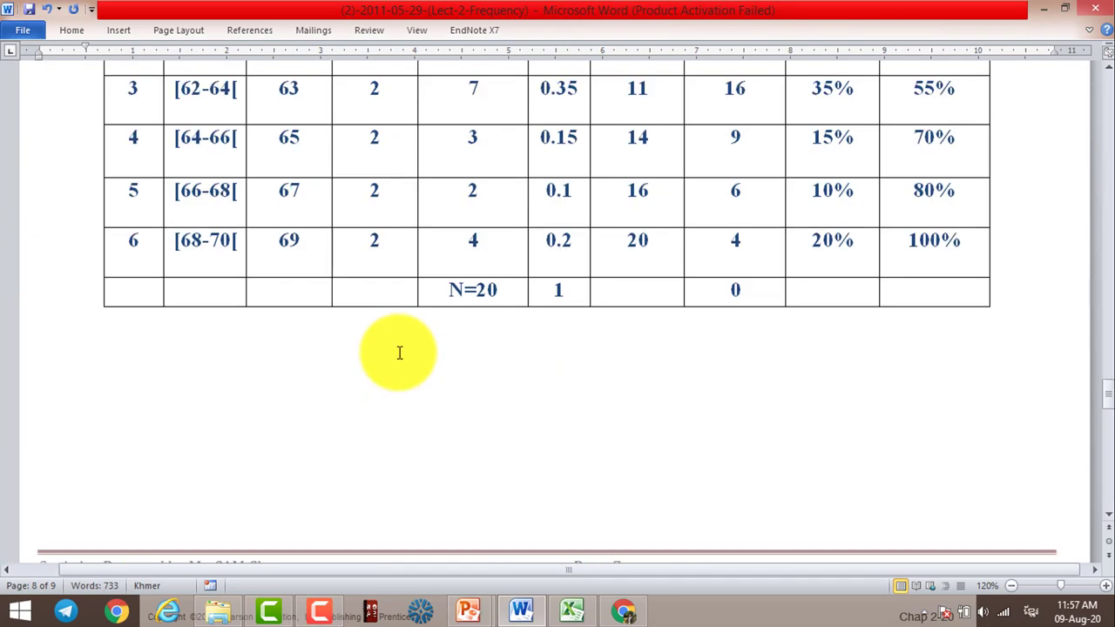
pyautogui.scroll(5, 399, 352)
pyautogui.scroll(5, 399, 352)
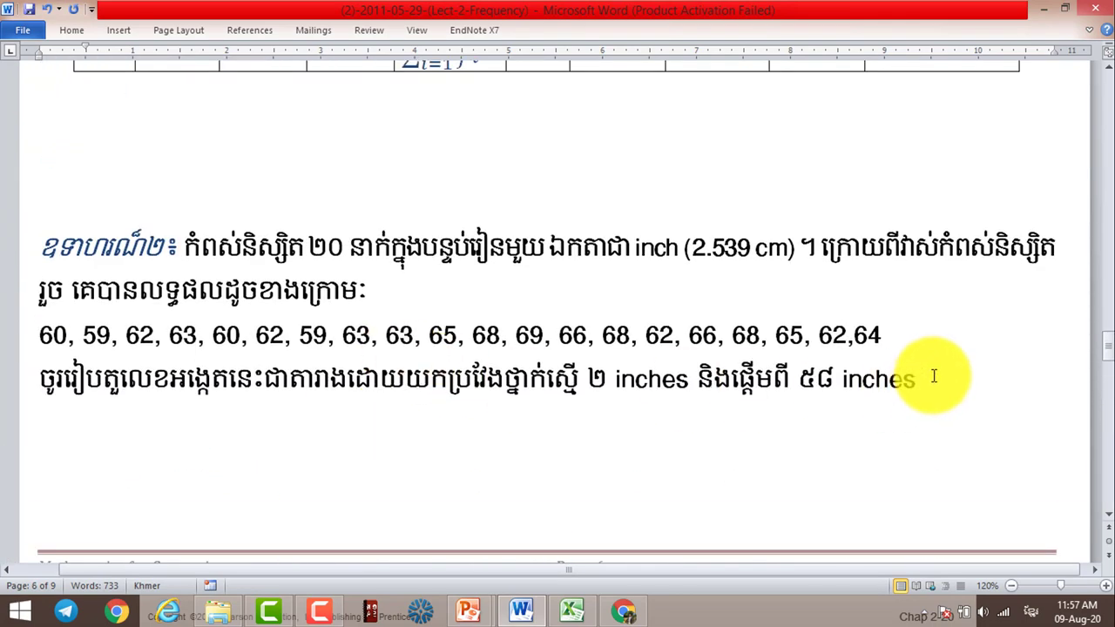
pyautogui.moveTo(921, 388); pyautogui.dragTo(61, 231)
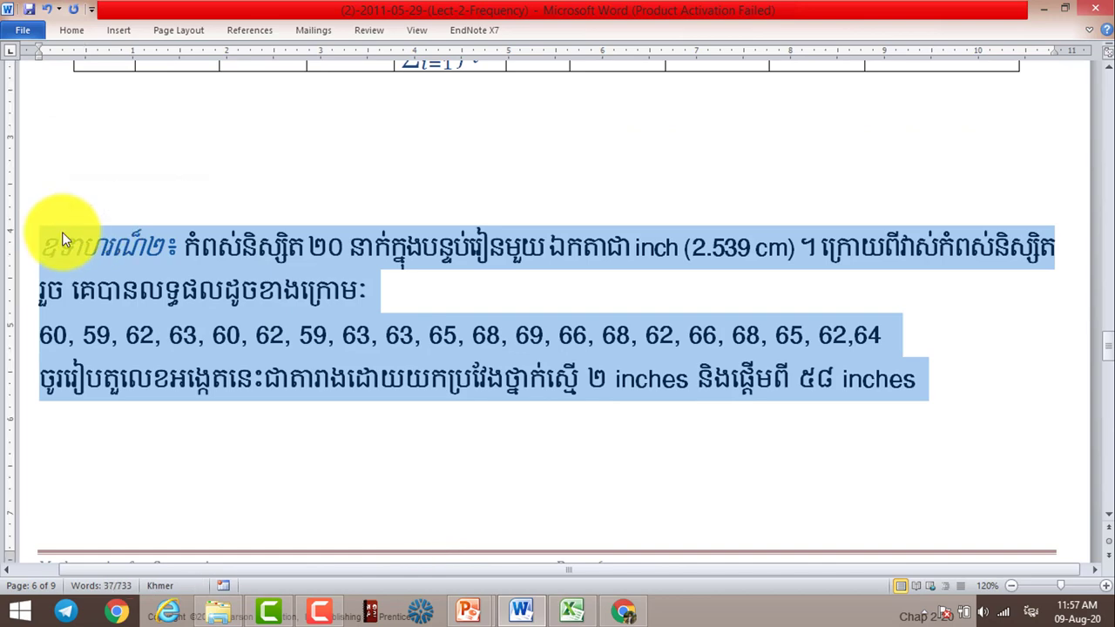
pyautogui.scroll(-4, 418, 361)
pyautogui.scroll(-4, 423, 366)
pyautogui.scroll(-4, 427, 372)
pyautogui.scroll(-4, 426, 372)
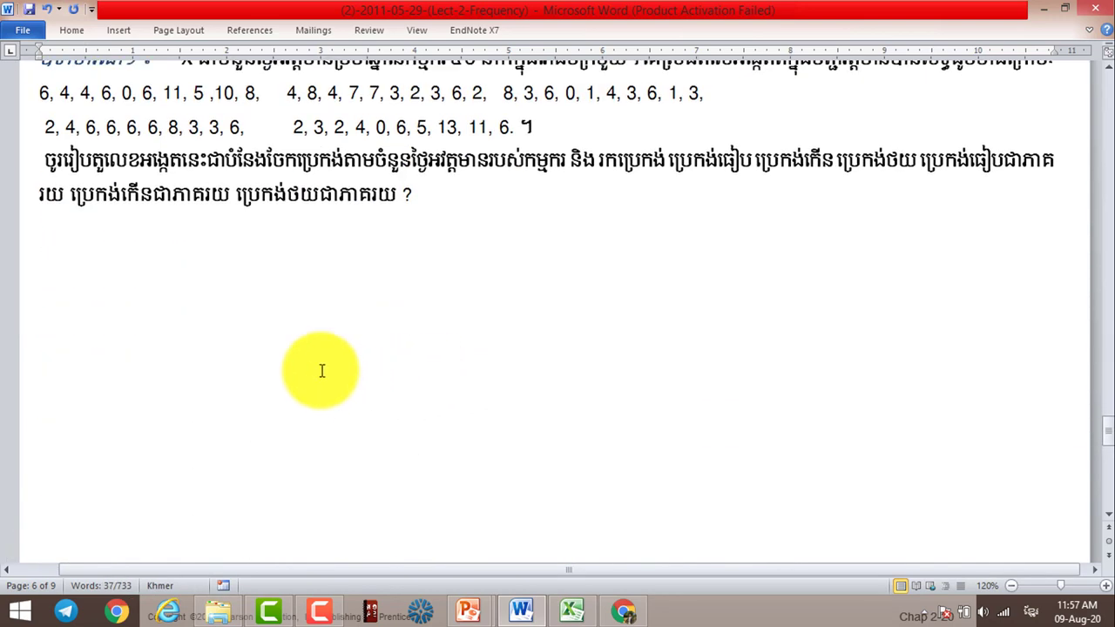
pyautogui.click(212, 306)
pyautogui.hotkey('ctrl', 'v')
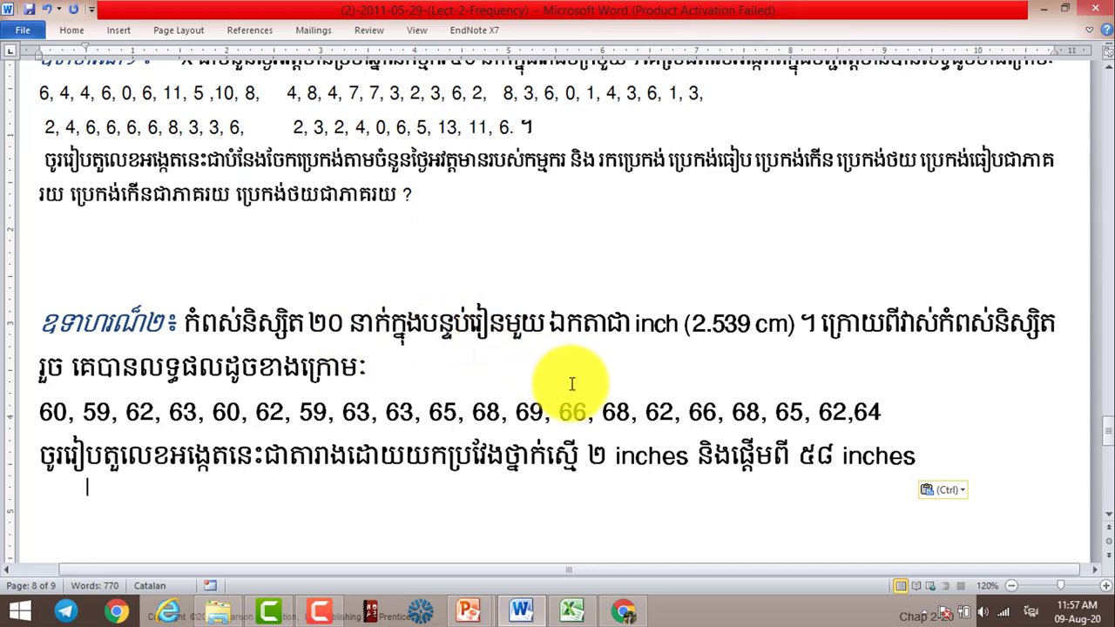
# Step: Correct the mistyped value in Example 2's height list so it reads 63
pyautogui.scroll(-1, 567, 379)
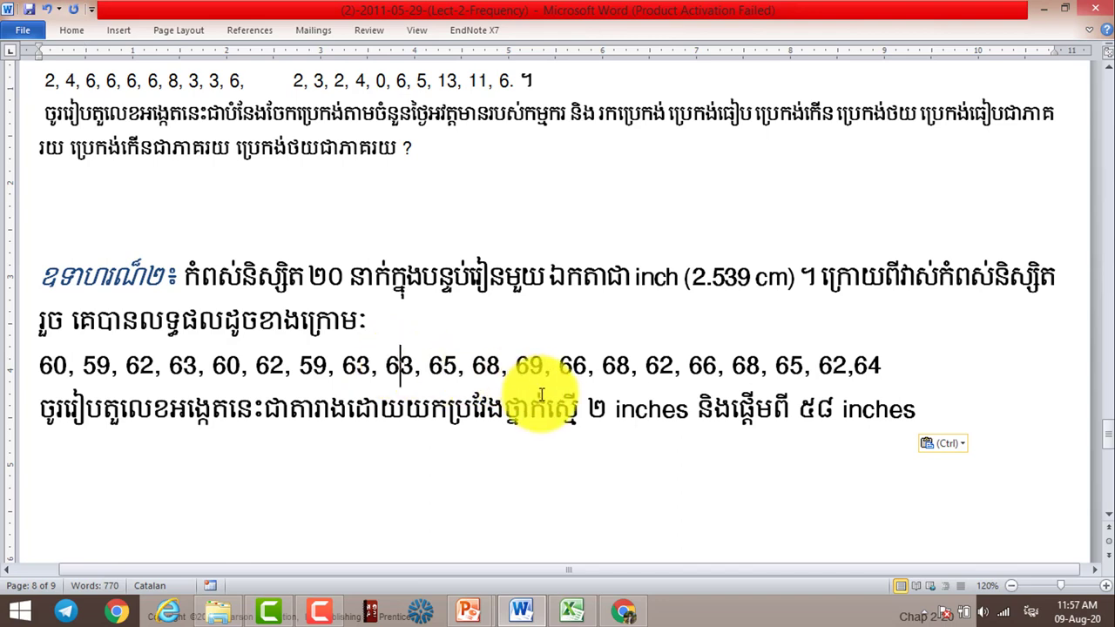
pyautogui.write('d')
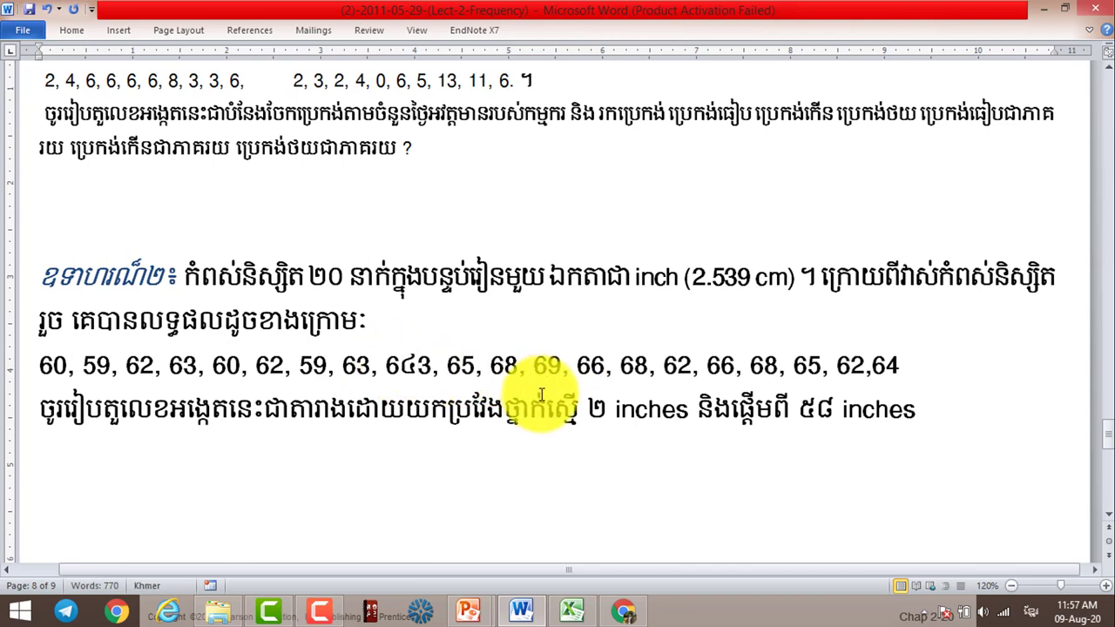
pyautogui.press('BackSpace')
pyautogui.hotkey('alt', 'shift')
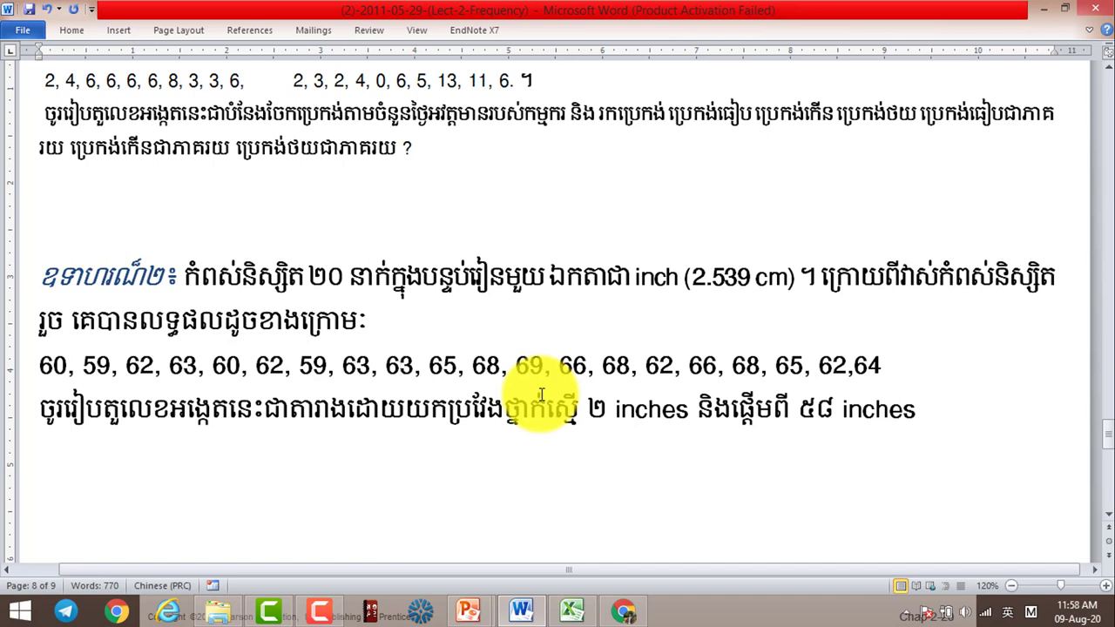
pyautogui.write('43')
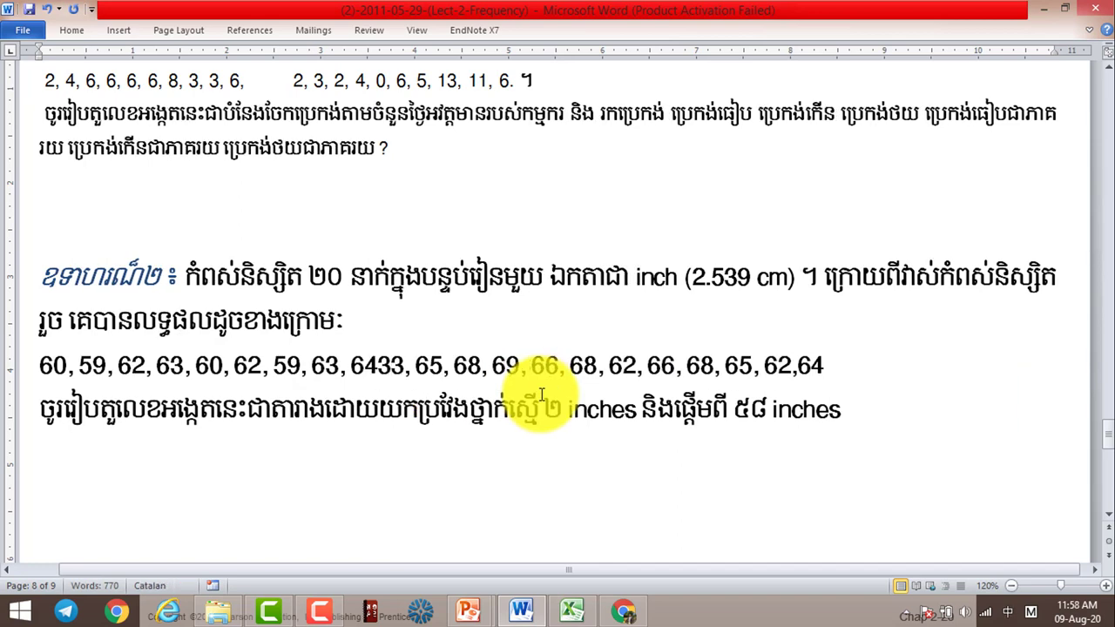
pyautogui.press('BackSpace')
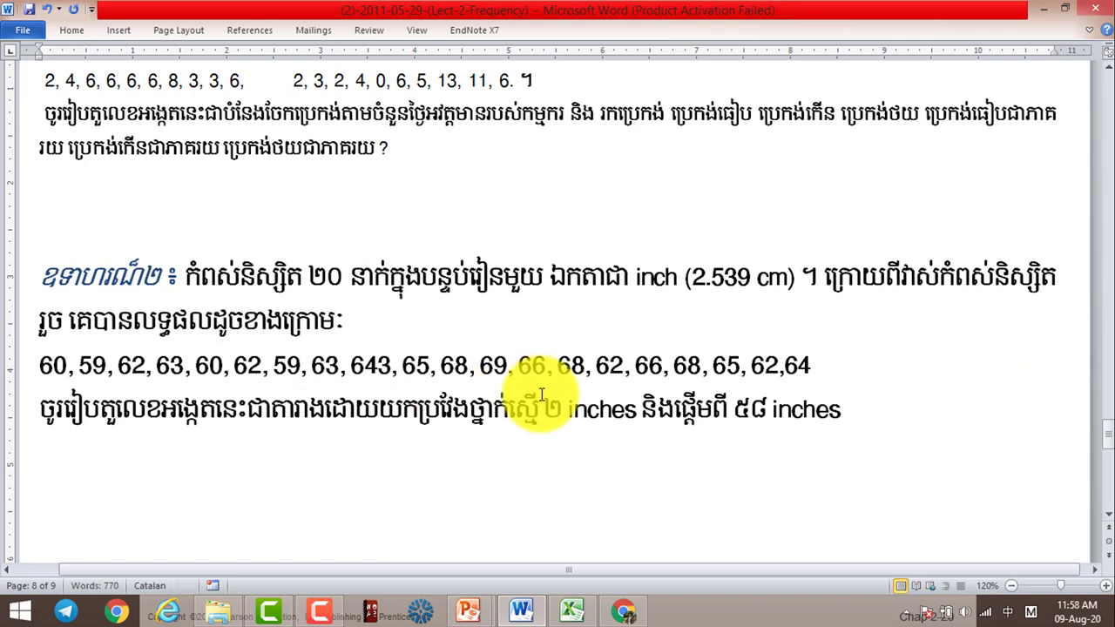
pyautogui.press('BackSpace')
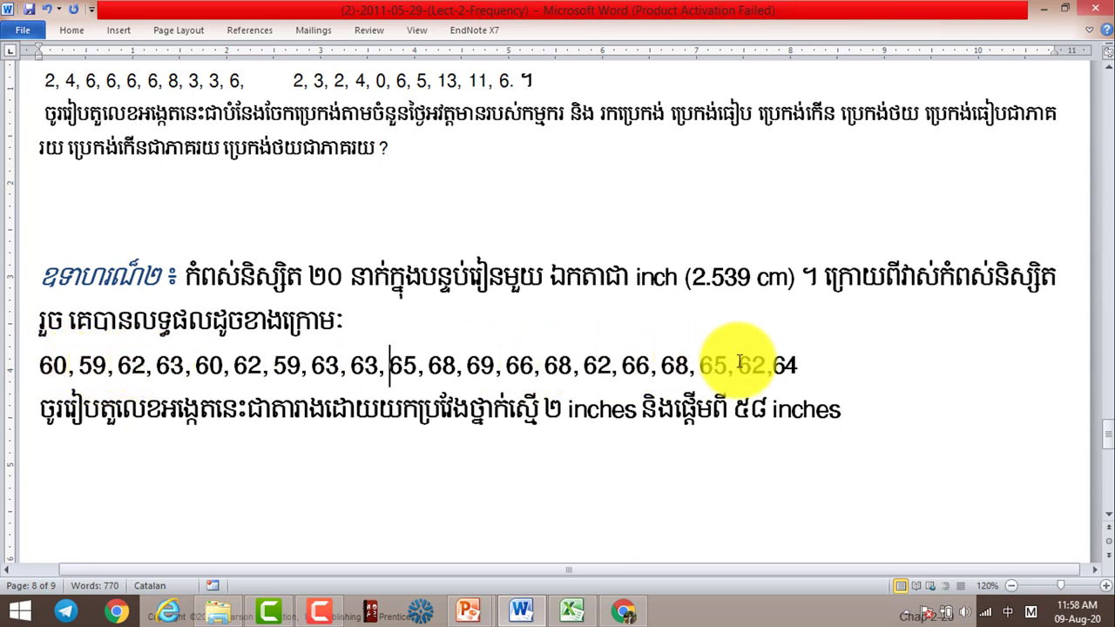
# Step: Append 54, 45, 69, 70, 71 and 72 to the end of Example 2's height list
pyautogui.click(803, 381)
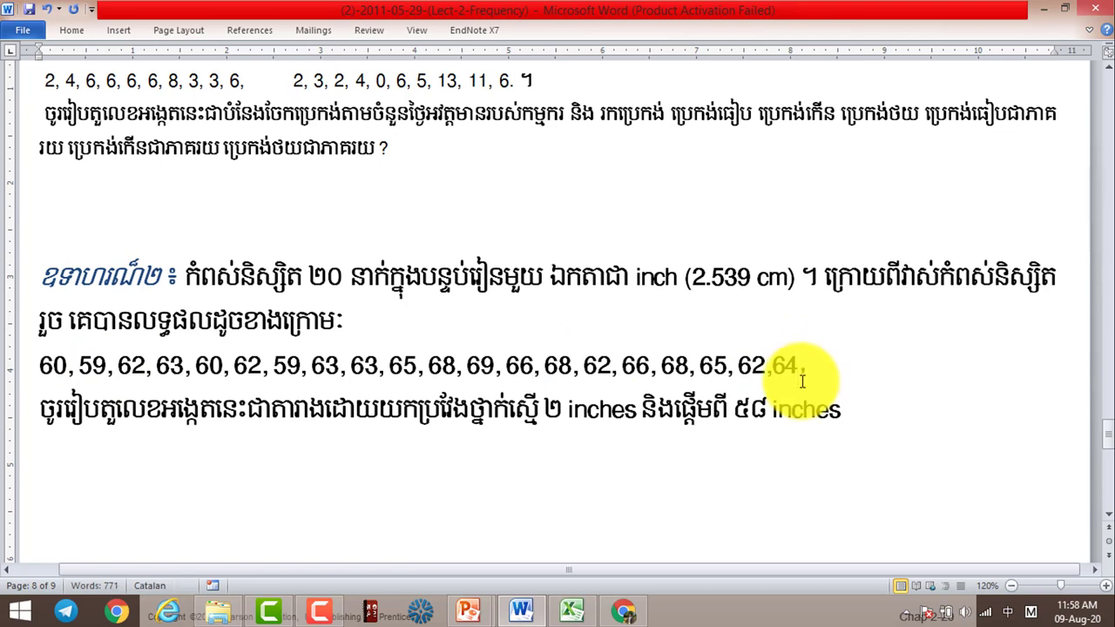
pyautogui.write('6')
pyautogui.press('BackSpace')
pyautogui.write('54')
pyautogui.write(', 4')
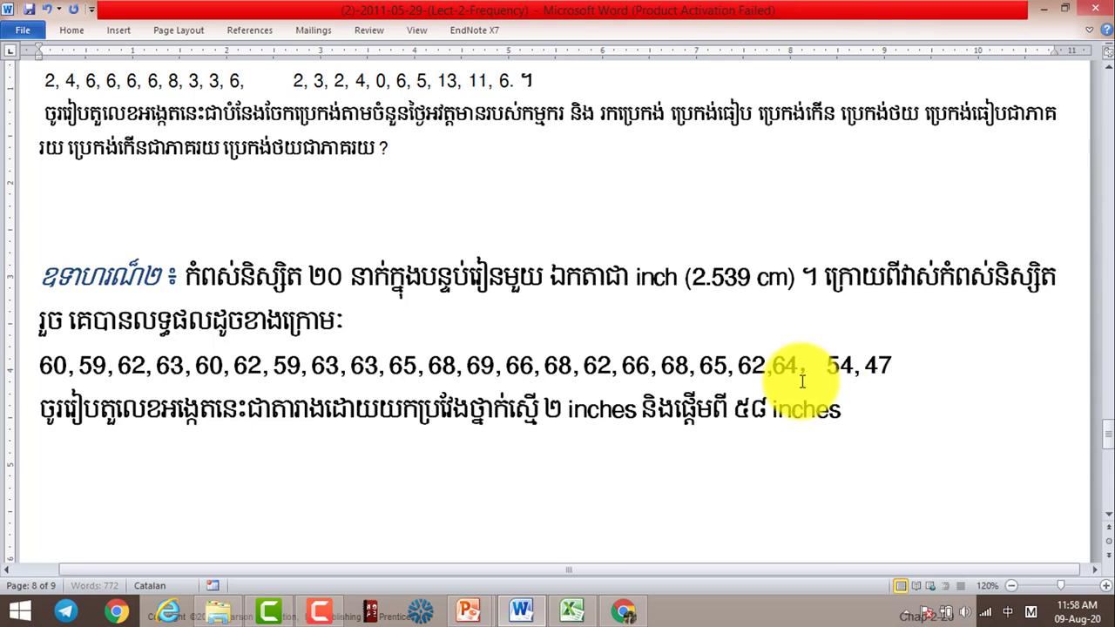
pyautogui.write('7')
pyautogui.press('BackSpace')
pyautogui.press('BackSpace')
pyautogui.write('45, ')
pyautogui.write('69')
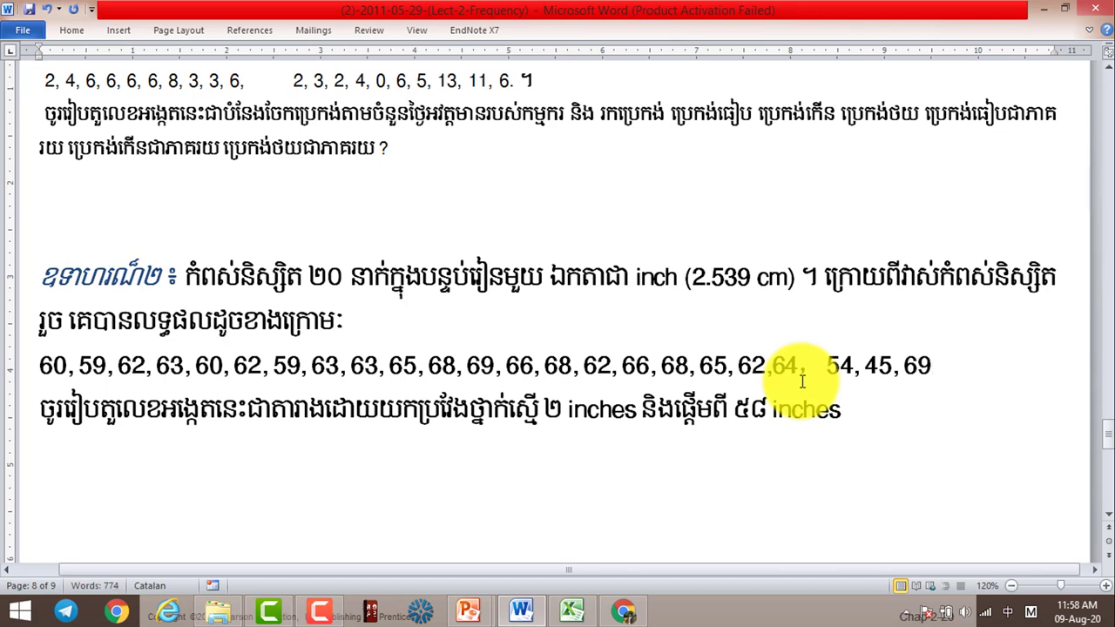
pyautogui.write(',')
pyautogui.write('70')
pyautogui.write(',7')
pyautogui.write('1,')
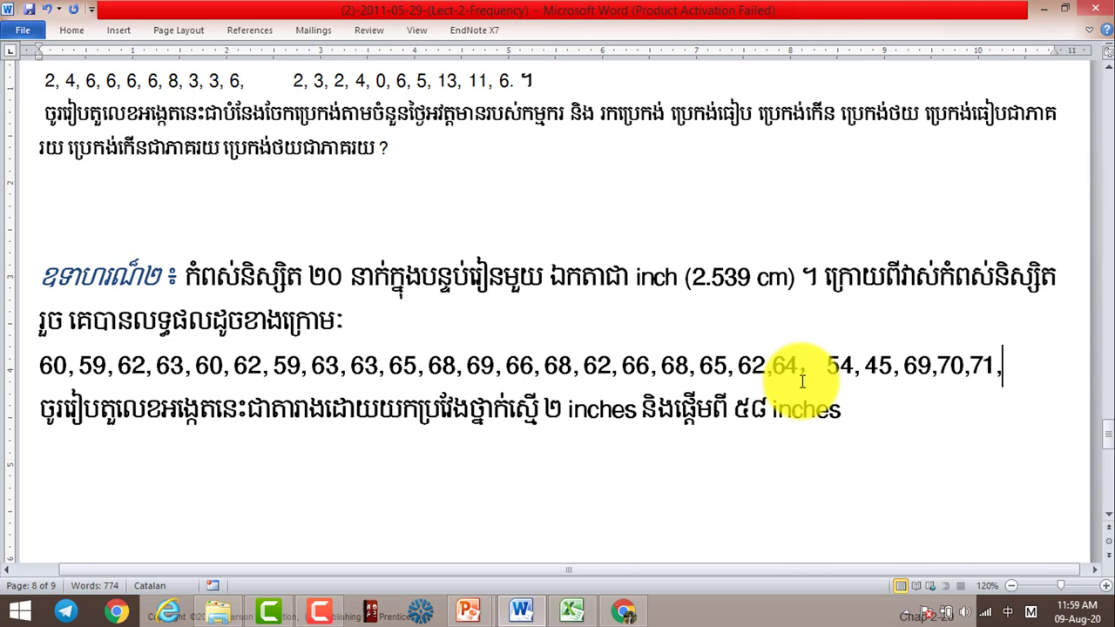
pyautogui.write('2')
pyautogui.press('BackSpace')
pyautogui.write('72')
pyautogui.press('Left')
pyautogui.press('Left')
pyautogui.press('Left')
pyautogui.hotkey('ctrl', 'Left')
pyautogui.hotkey('ctrl', 'Left')
pyautogui.hotkey('ctrl', 'Left')
pyautogui.hotkey('ctrl', 'Left')
pyautogui.hotkey('ctrl', 'Left')
pyautogui.hotkey('ctrl', 'Left')
pyautogui.hotkey('ctrl', 'Left')
pyautogui.press('Left')
pyautogui.press('Left')
pyautogui.press('Left')
pyautogui.press('Left')
pyautogui.press('Left')
pyautogui.press('Left')
pyautogui.press('Left')
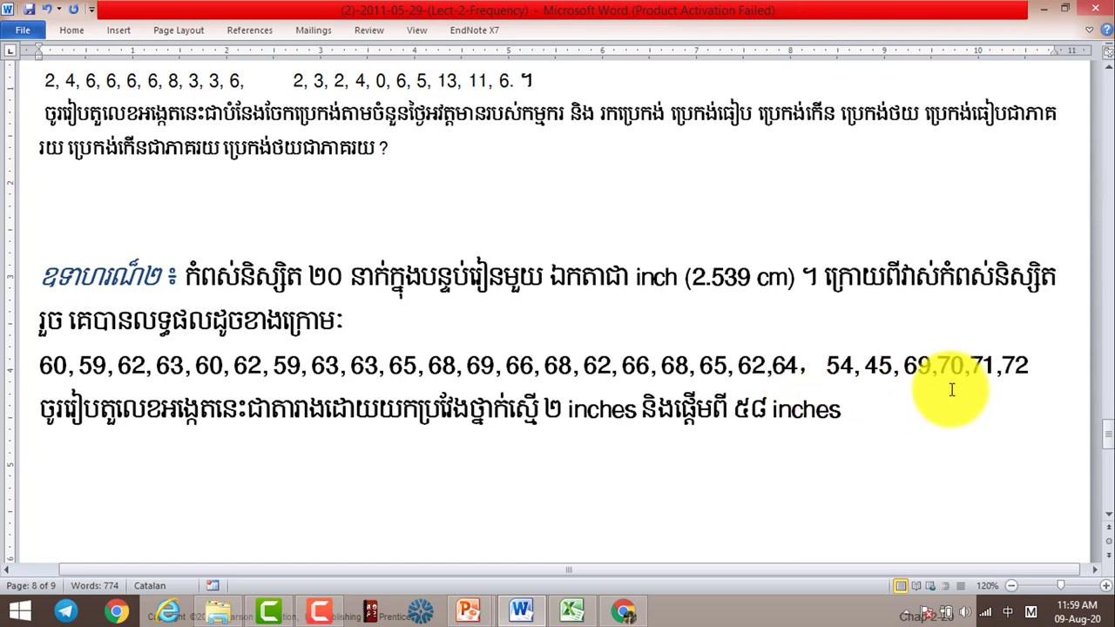
pyautogui.click(1052, 371)
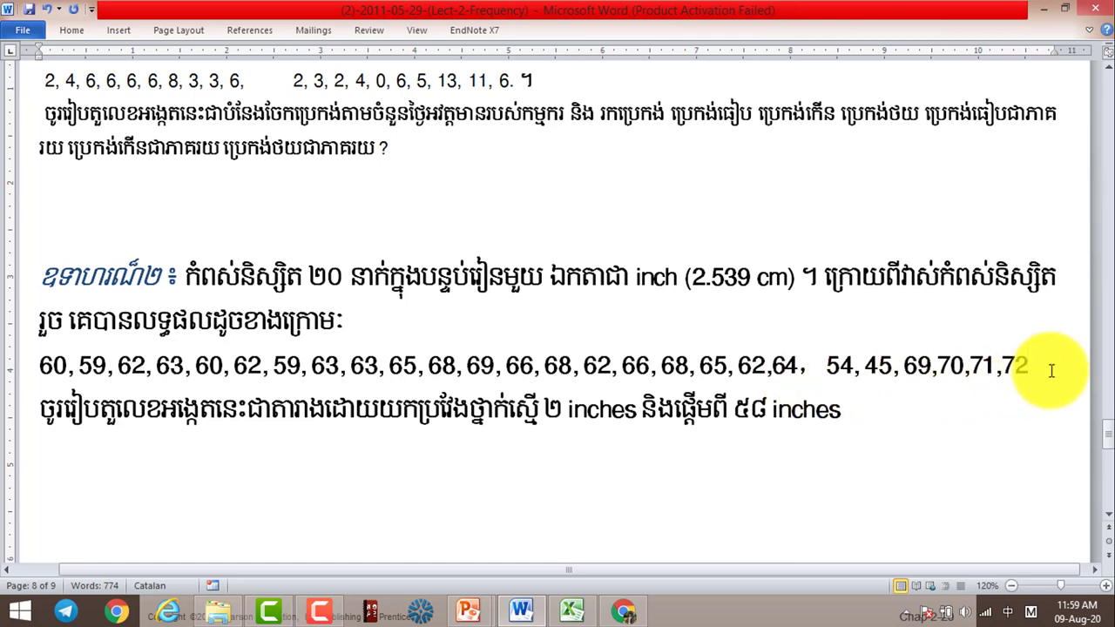
# Step: Continue the height list with values from 30, 33, 35 through to 40 48, 46
pyautogui.write(',')
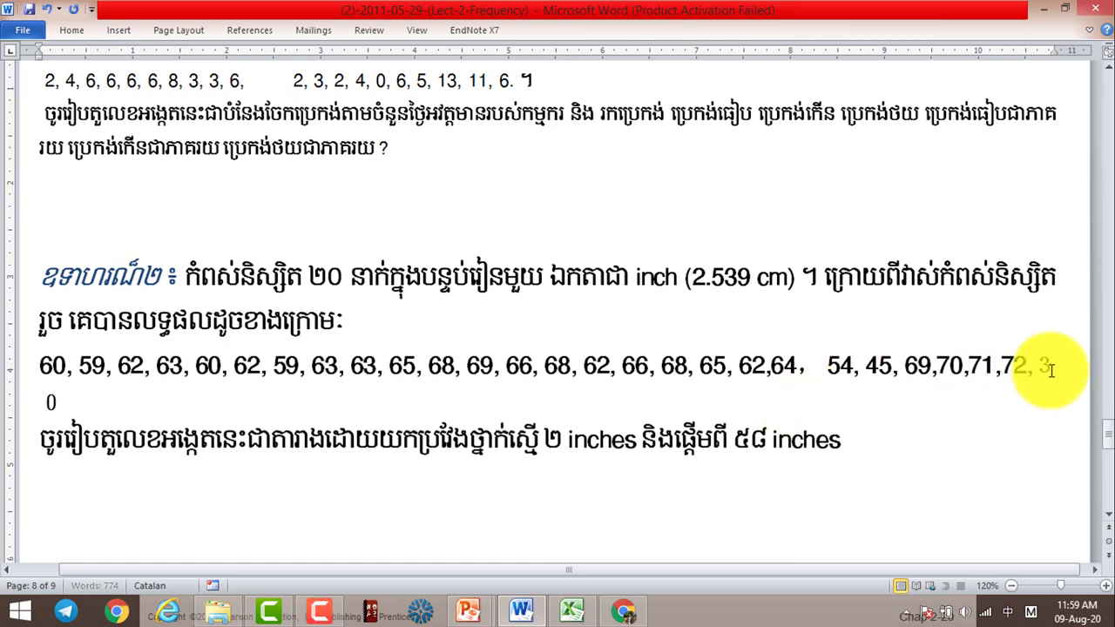
pyautogui.write(' 3')
pyautogui.press('BackSpace')
pyautogui.press('BackSpace')
pyautogui.press('BackSpace')
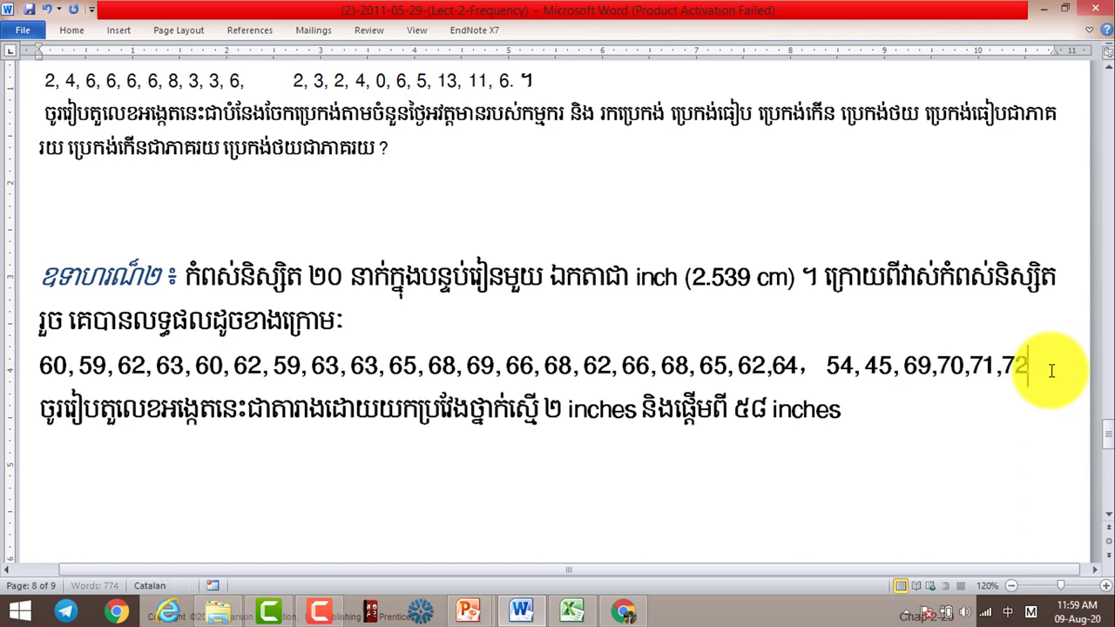
pyautogui.hotkey('alt', 'shift')
pyautogui.write(',')
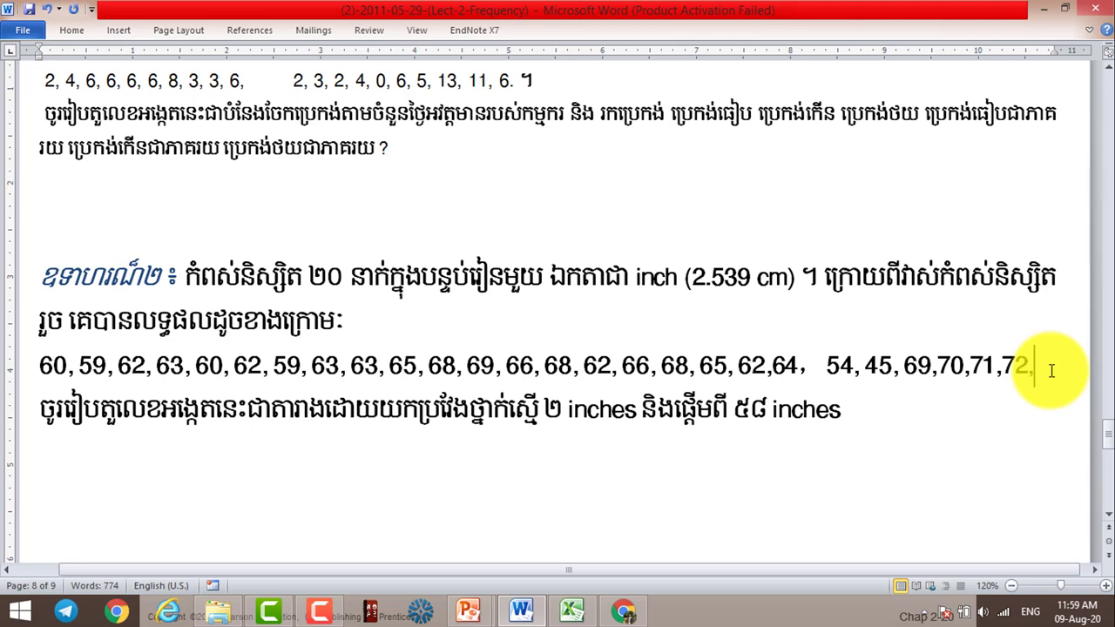
pyautogui.write(' 30')
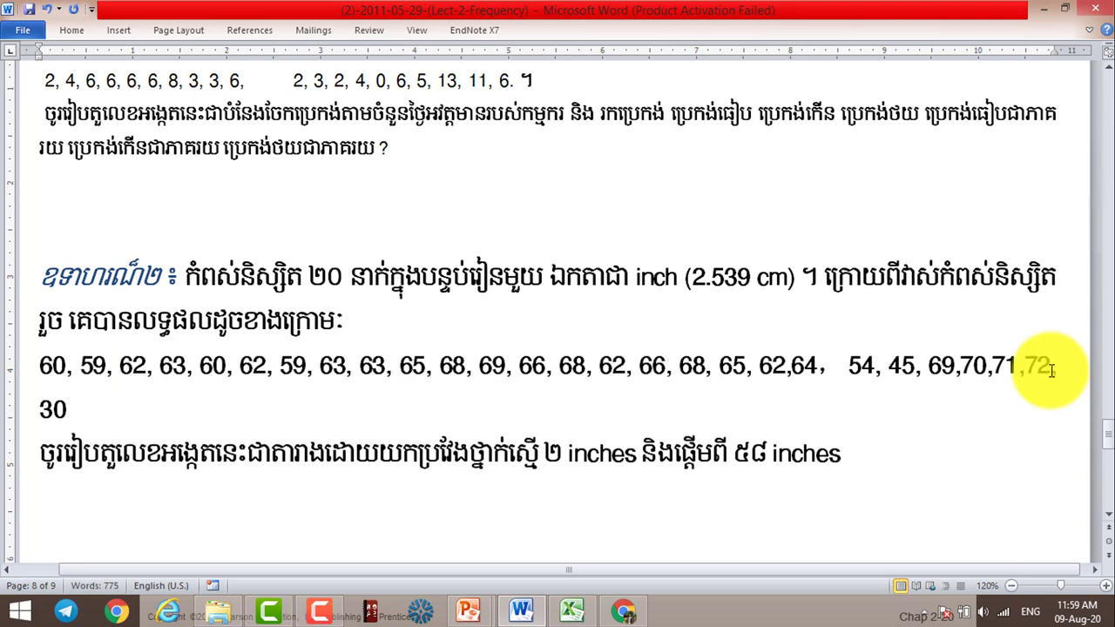
pyautogui.write(',')
pyautogui.write('33')
pyautogui.write(',')
pyautogui.write('3')
pyautogui.write('5,4')
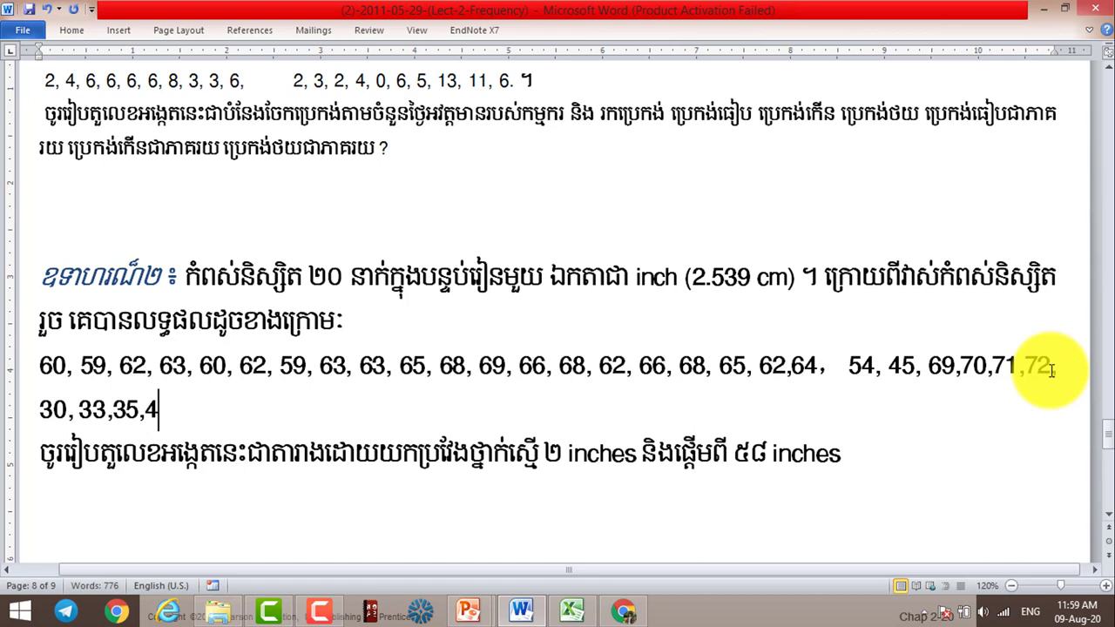
pyautogui.write('5,5')
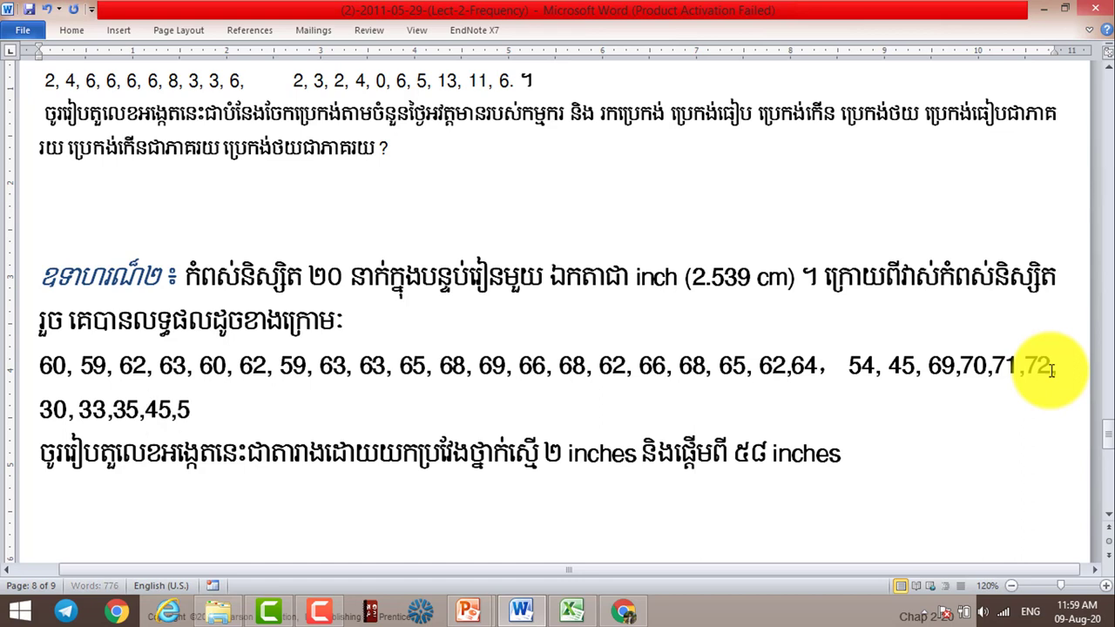
pyautogui.write('0,')
pyautogui.write('60')
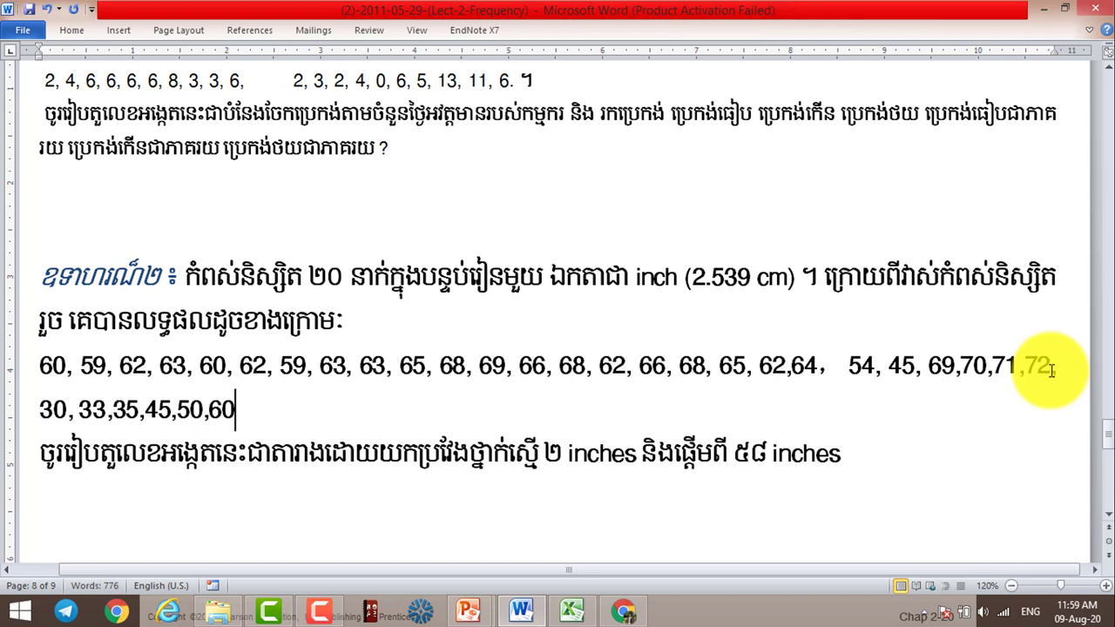
pyautogui.write(',')
pyautogui.press('BackSpace')
pyautogui.press('BackSpace')
pyautogui.write('60')
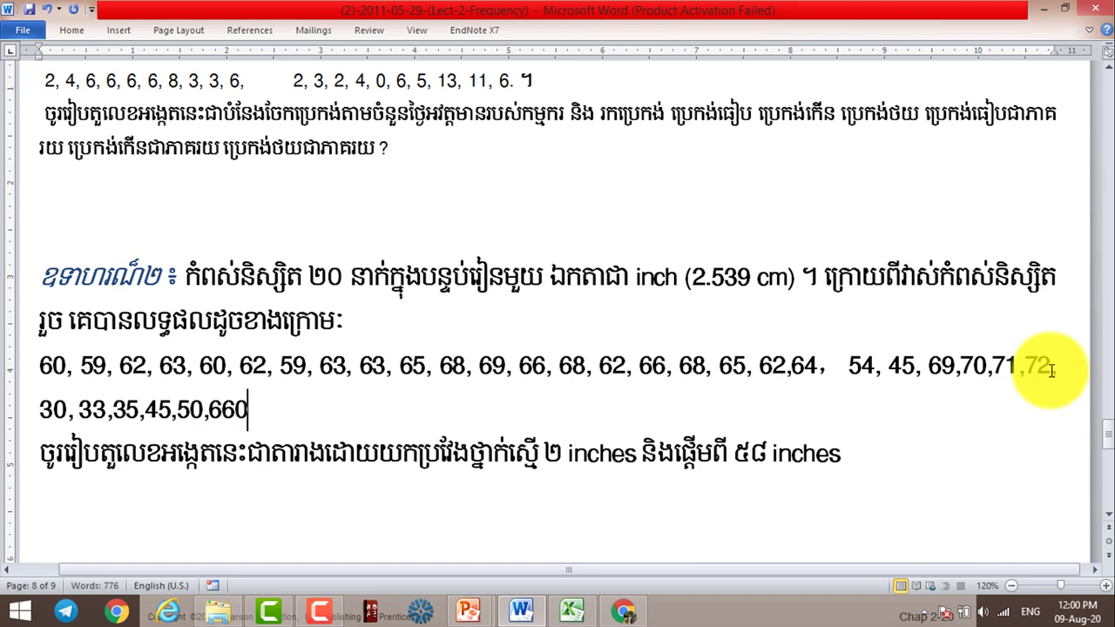
pyautogui.press('BackSpace')
pyautogui.press('BackSpace')
pyautogui.write('0')
pyautogui.write(', 70')
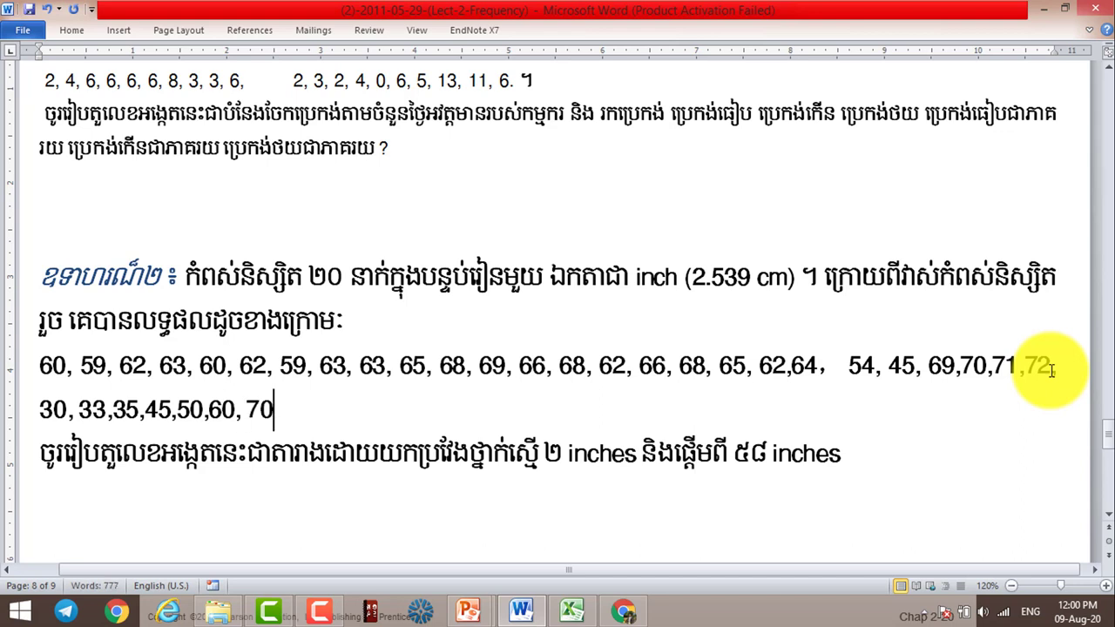
pyautogui.write(',')
pyautogui.write(' 80')
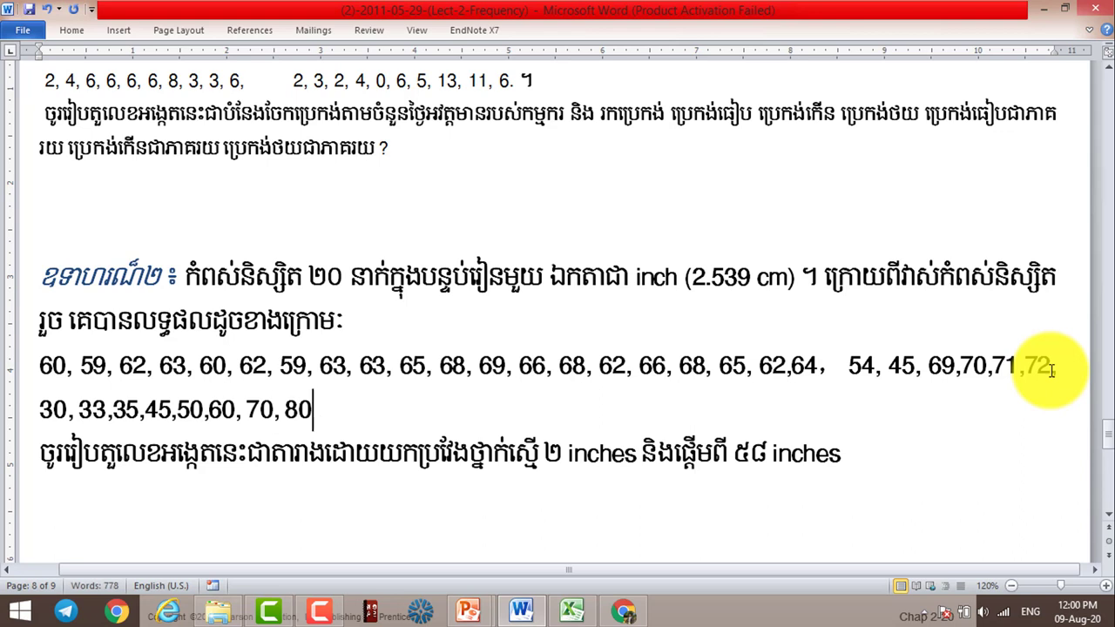
pyautogui.write(', 78')
pyautogui.write(' 5')
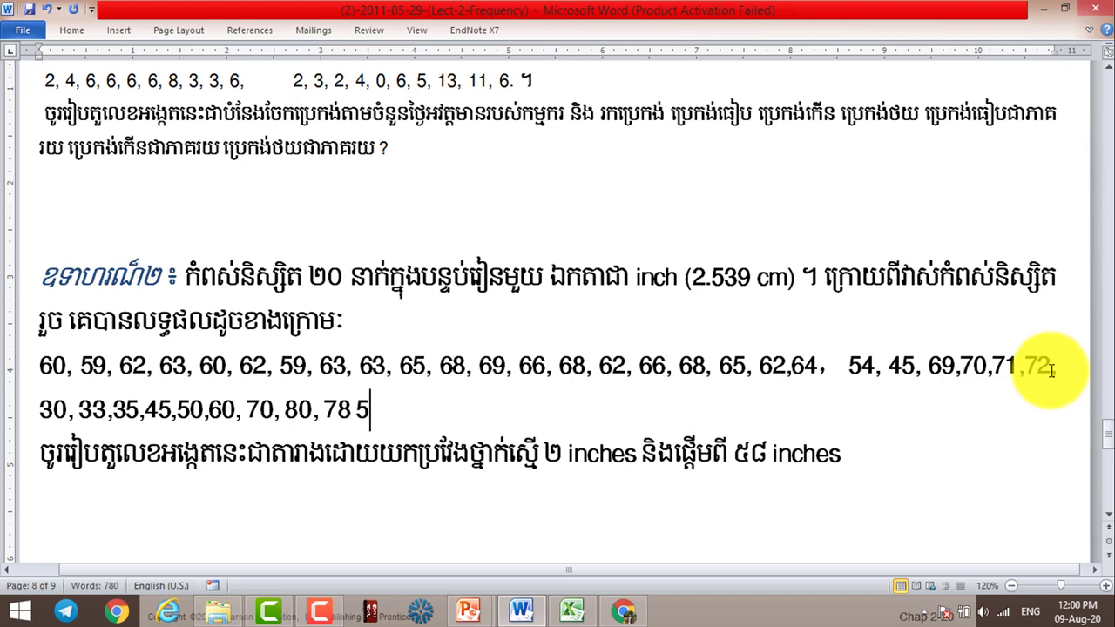
pyautogui.press('BackSpace')
pyautogui.write('77')
pyautogui.write(', 6')
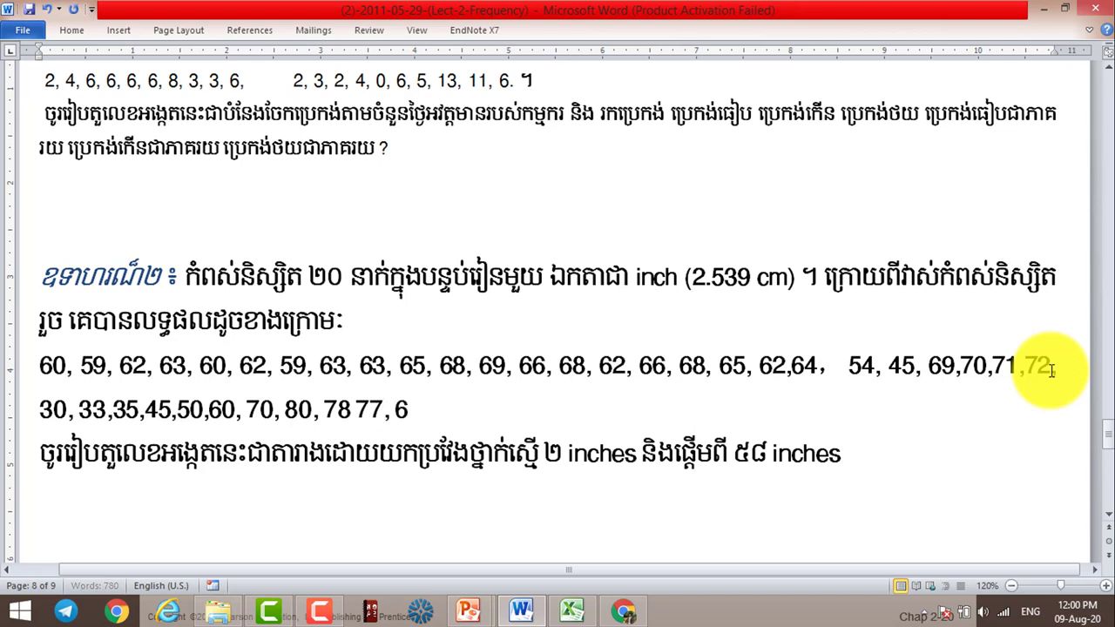
pyautogui.write('7,')
pyautogui.write(' 5')
pyautogui.write('7')
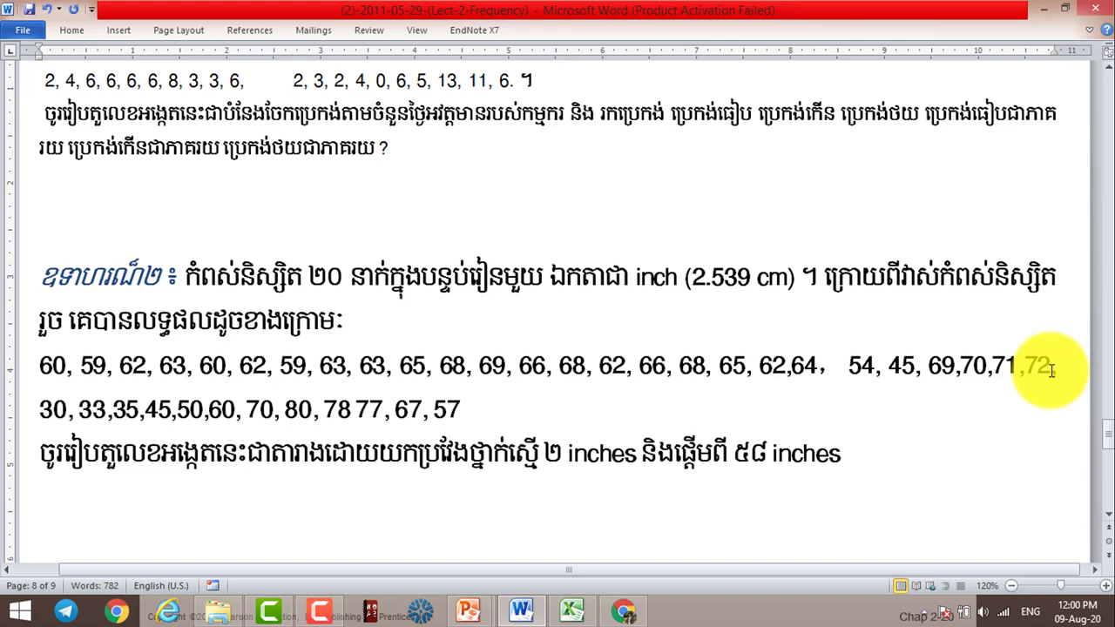
pyautogui.write(' 51,')
pyautogui.write(' 5')
pyautogui.press('BackSpace')
pyautogui.write('4')
pyautogui.write('0 ')
pyautogui.write('4')
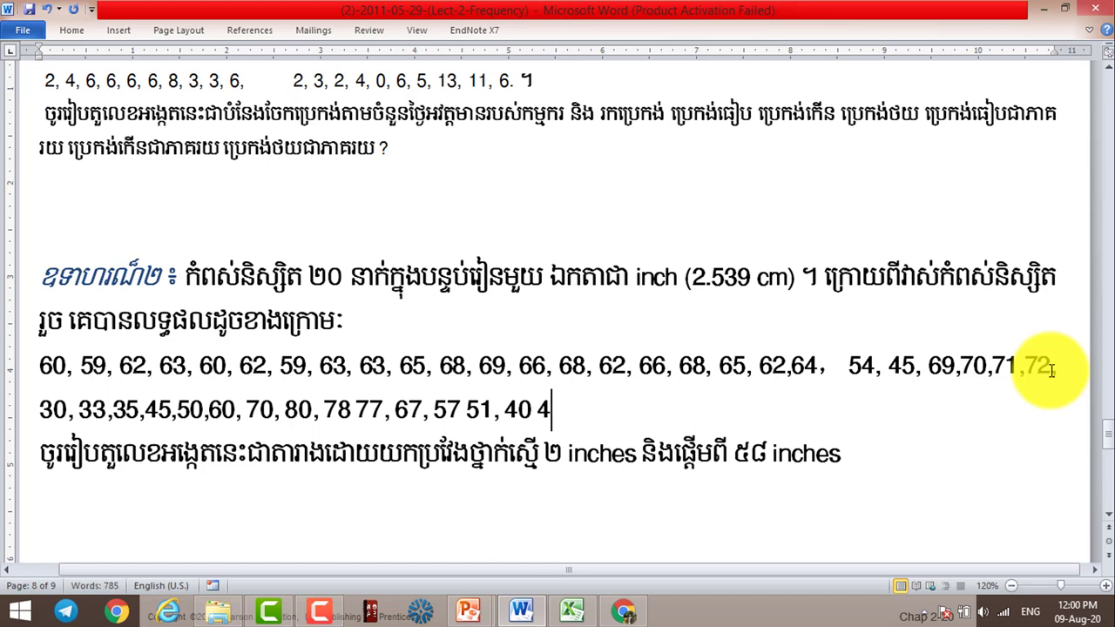
pyautogui.write('8,')
pyautogui.write(' 4')
pyautogui.write('6')
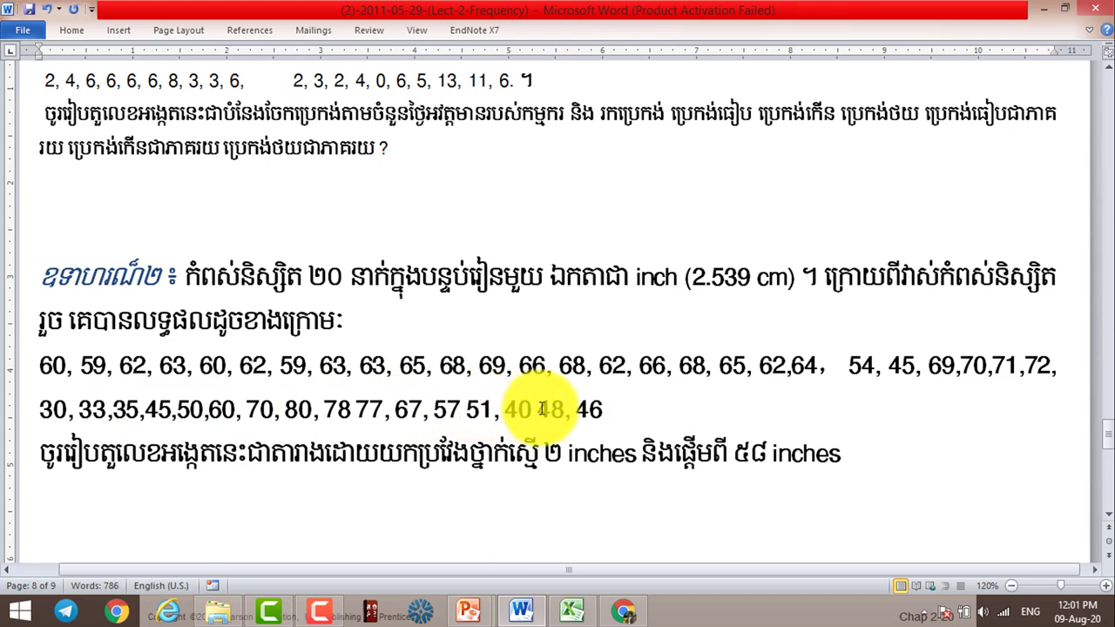
# Step: Change Example 2 to 42 students, a 4-inch class width and a 30-inch starting value
pyautogui.doubleClick(336, 272)
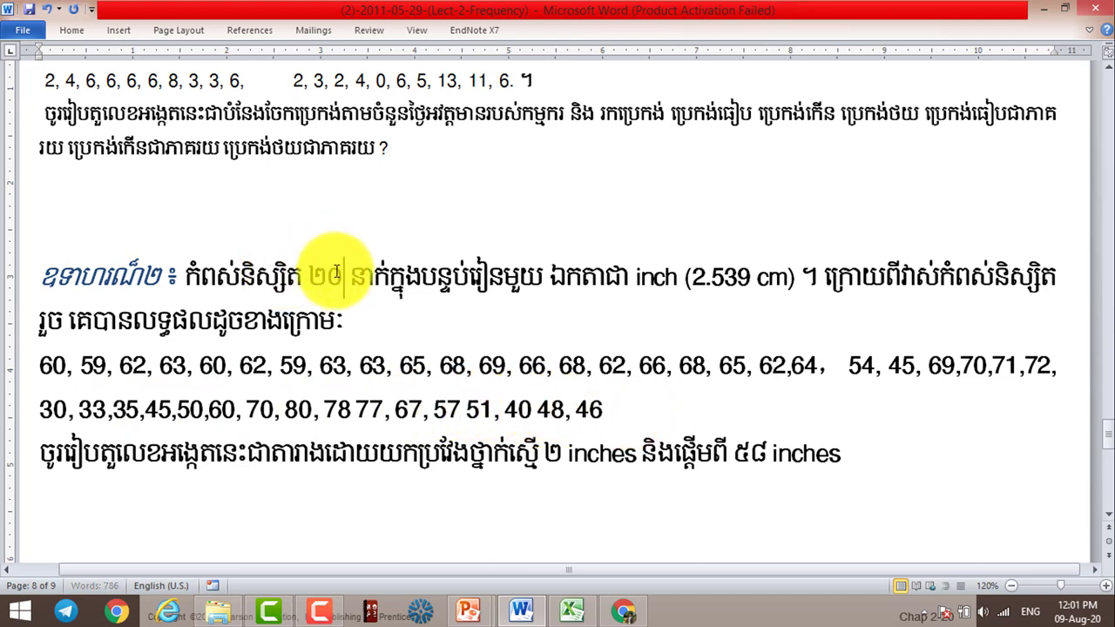
pyautogui.write('២')
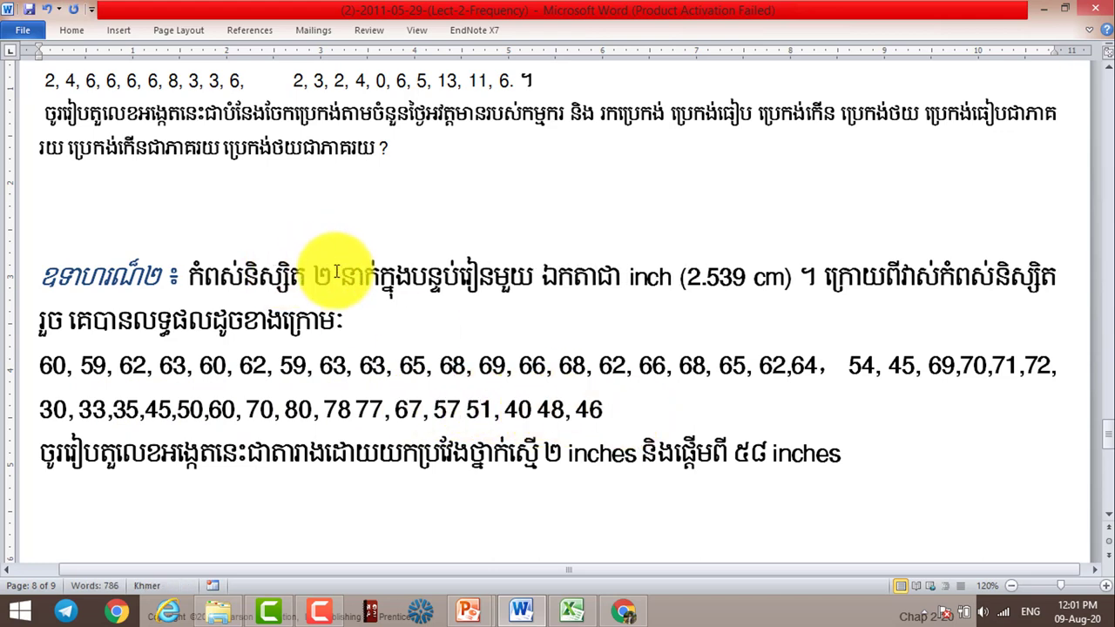
pyautogui.write('4')
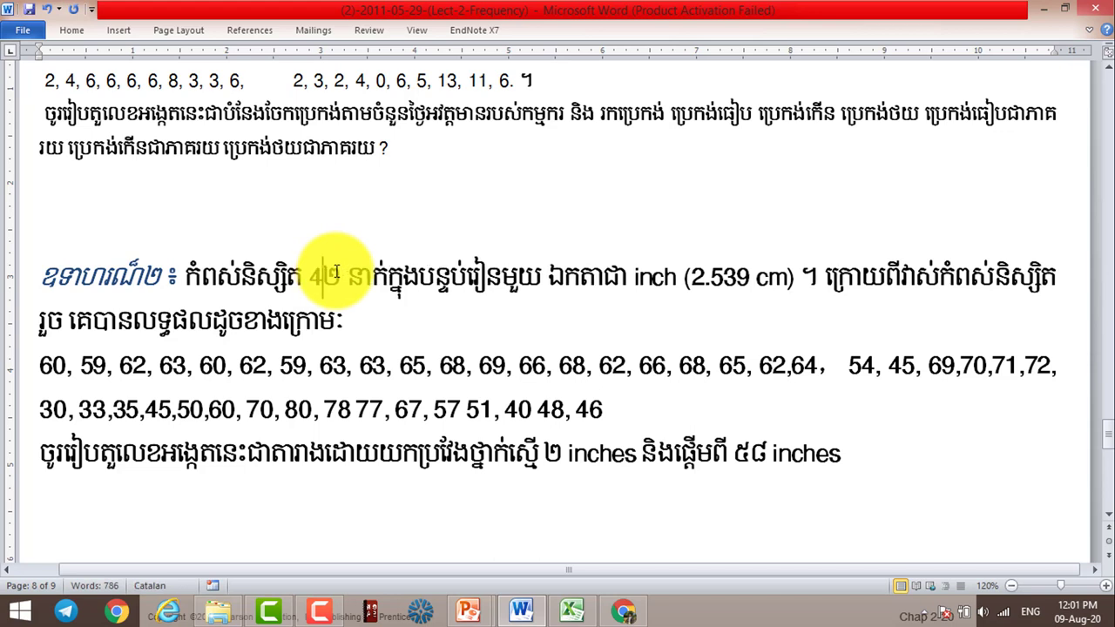
pyautogui.write('2')
pyautogui.press('Delete')
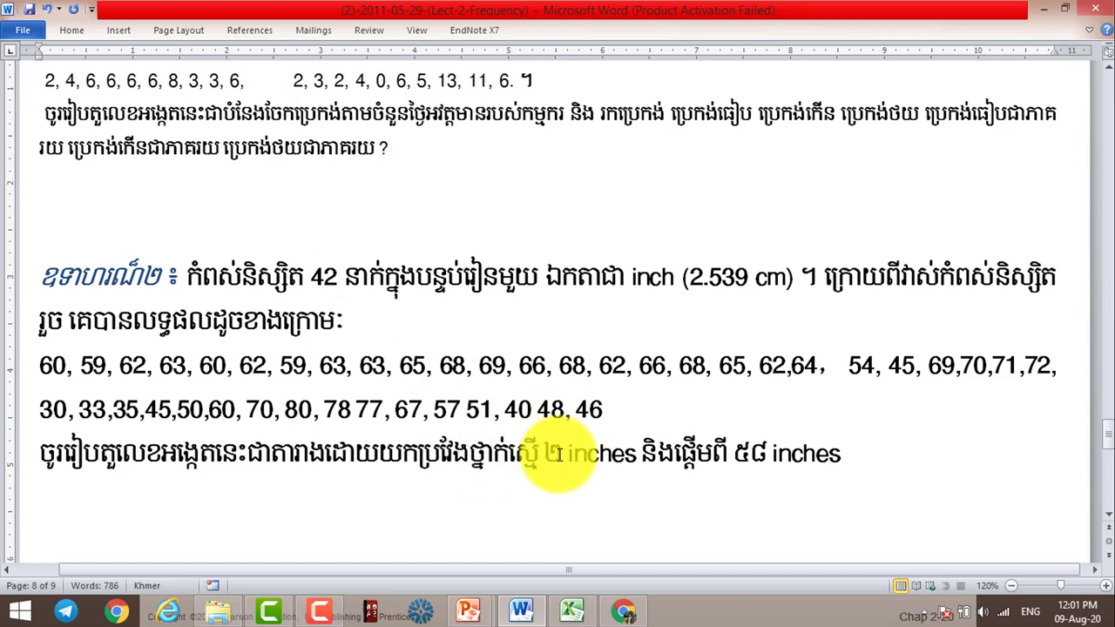
pyautogui.press('BackSpace')
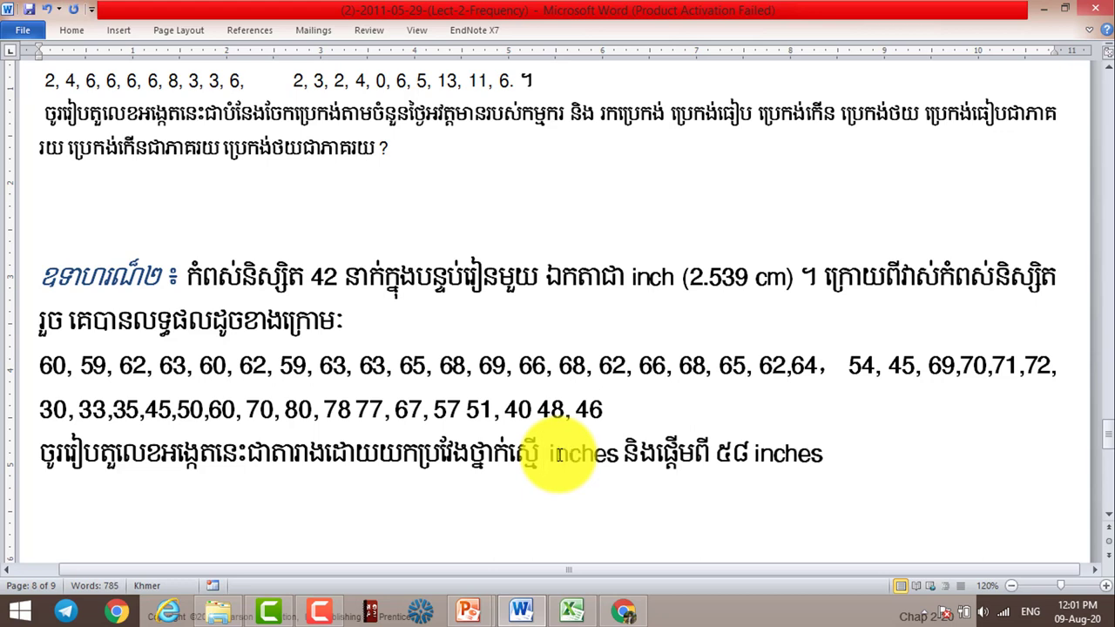
pyautogui.write('4')
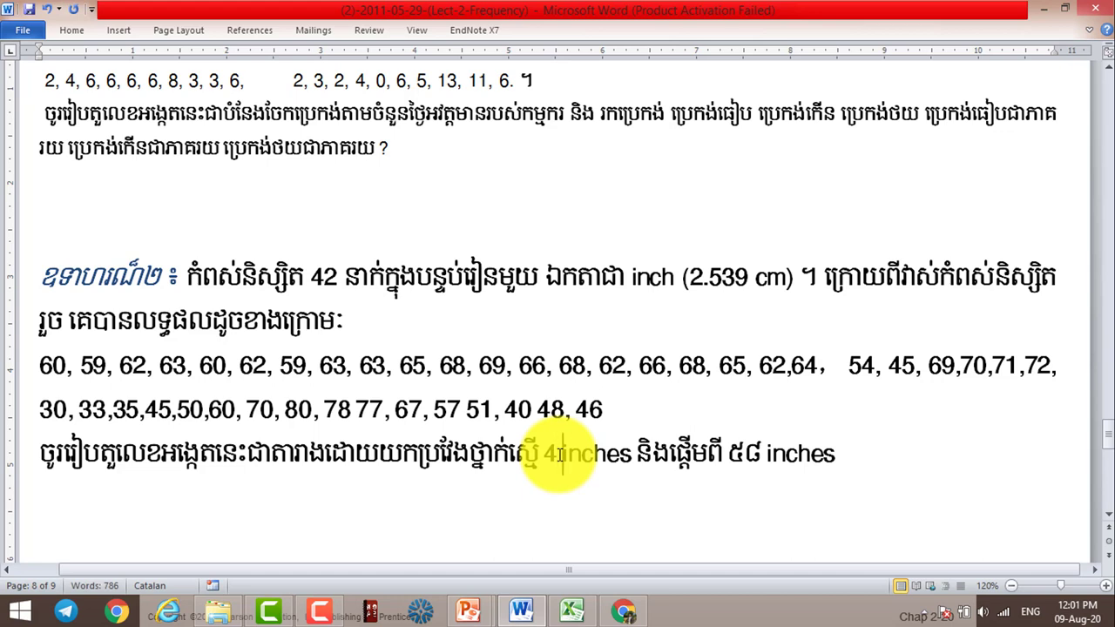
pyautogui.press('Right')
pyautogui.press('Right')
pyautogui.press('Right')
pyautogui.press('Right')
pyautogui.press('Right')
pyautogui.press('Right')
pyautogui.press('Right')
pyautogui.press('Right')
pyautogui.press('Right')
pyautogui.press('Right')
pyautogui.press('Right')
pyautogui.press('BackSpace')
pyautogui.press('BackSpace')
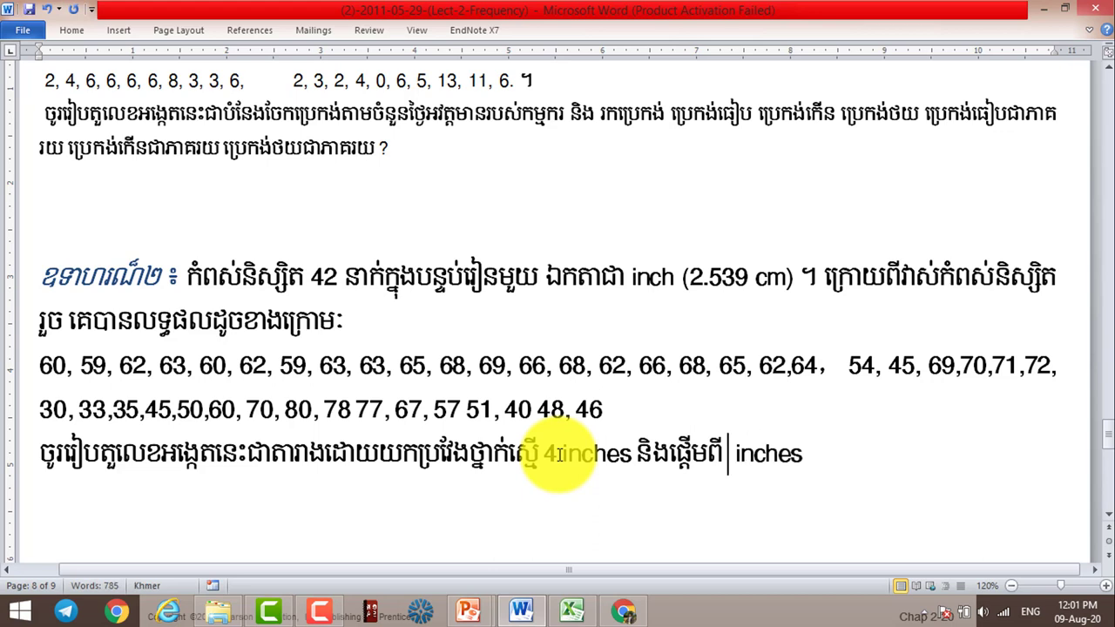
pyautogui.write('30')
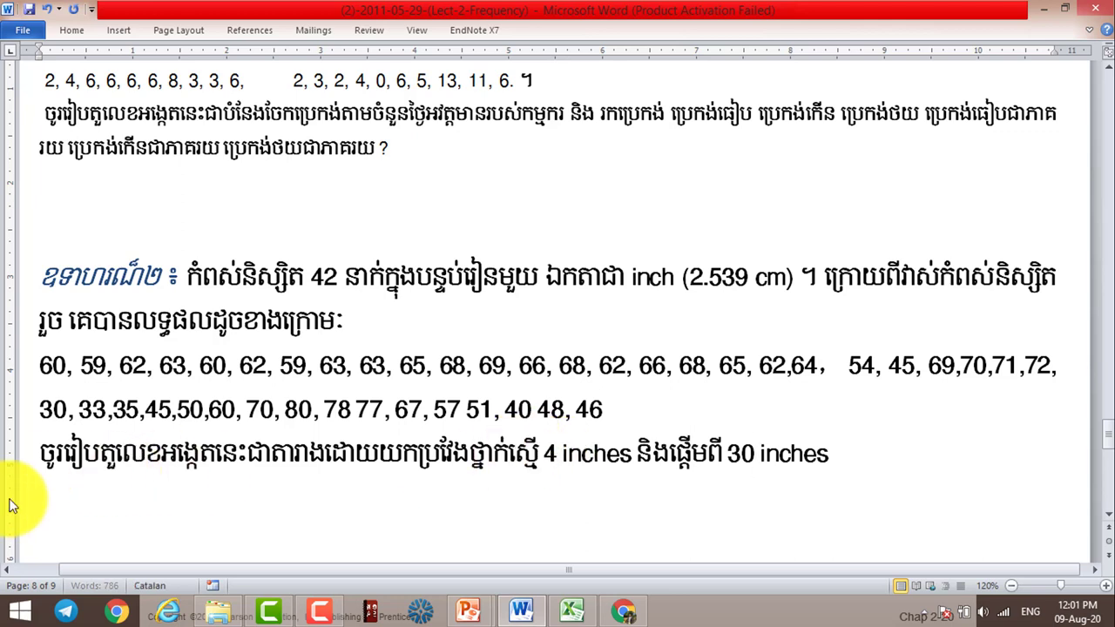
# Step: Label Example 2's instruction sentence as sub-question ក)
pyautogui.click(40, 453)
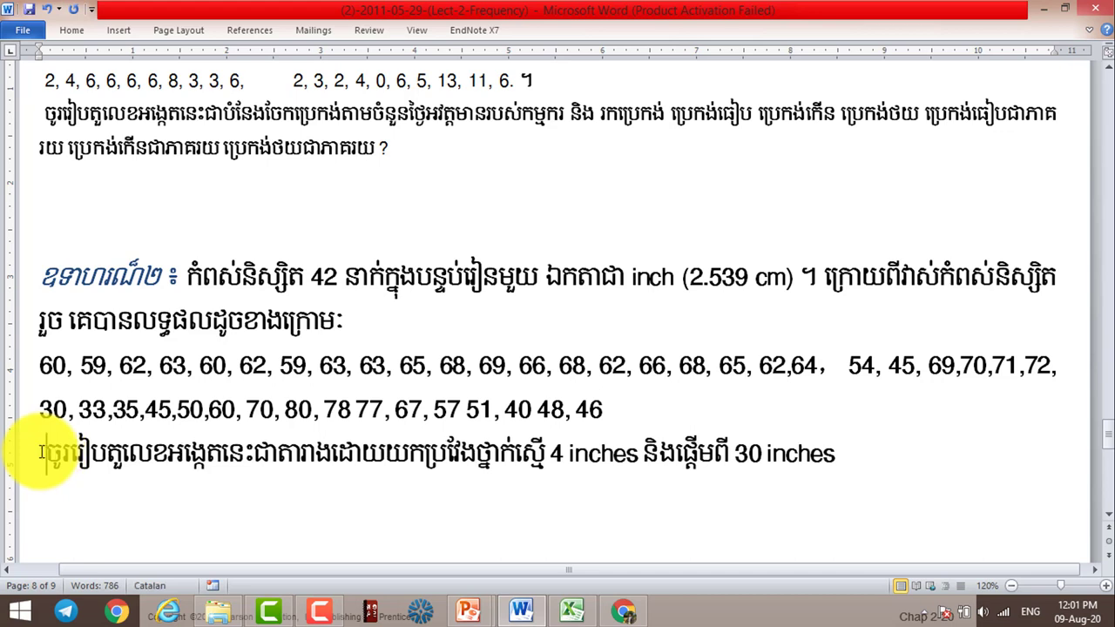
pyautogui.write('K')
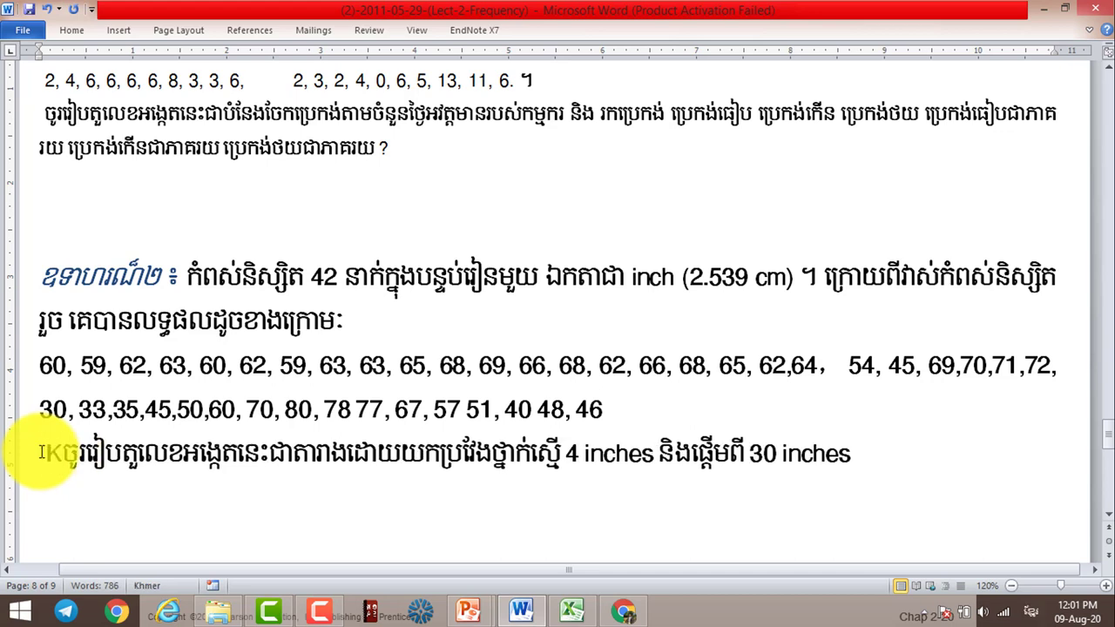
pyautogui.press('BackSpace')
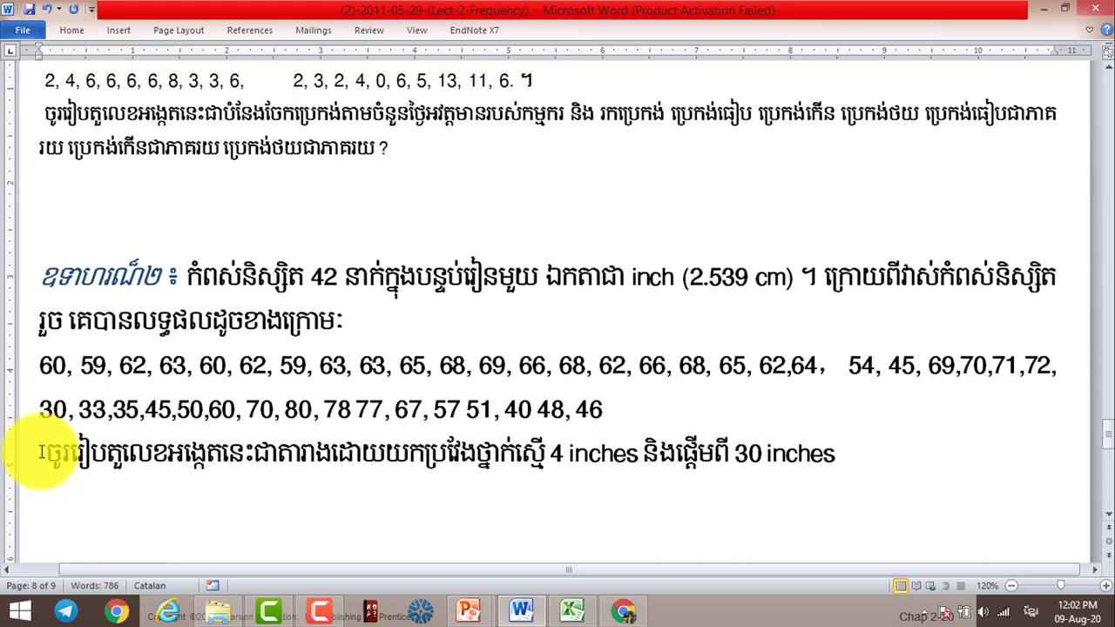
pyautogui.write('ខ')
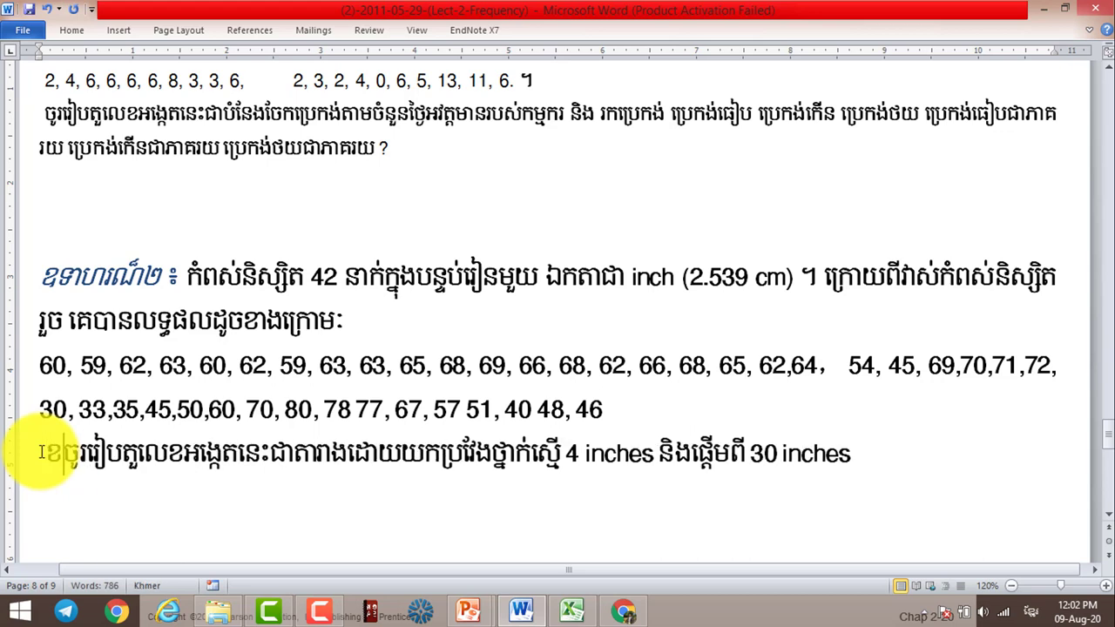
pyautogui.press('BackSpace')
pyautogui.write('K')
pyautogui.write(')')
pyautogui.write('។')
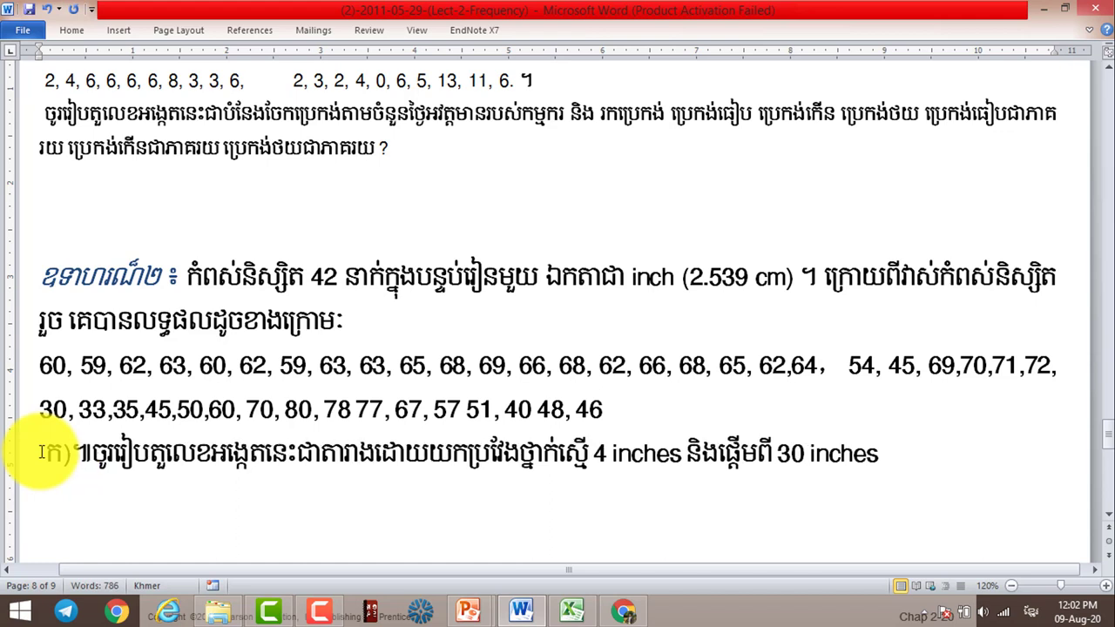
pyautogui.press('BackSpace')
pyautogui.hotkey('alt', 'shift')
pyautogui.write('.')
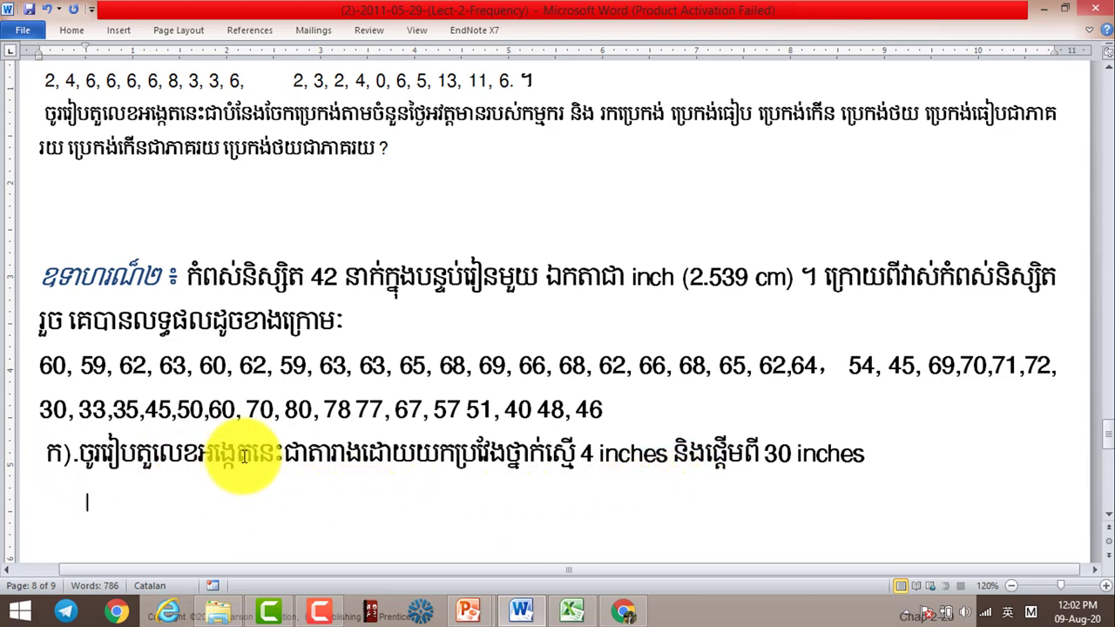
# Step: Copy the label and opening words onto the next line and relabel that line ខ)
pyautogui.moveTo(48, 451); pyautogui.dragTo(251, 469)
pyautogui.hotkey('ctrl', 'c')
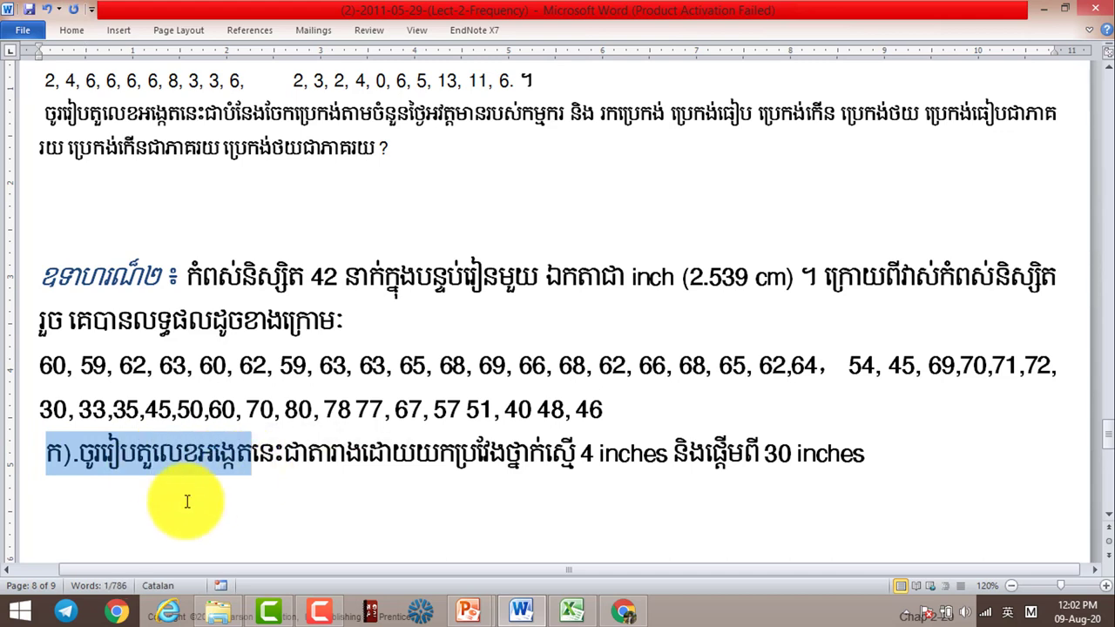
pyautogui.click(93, 515)
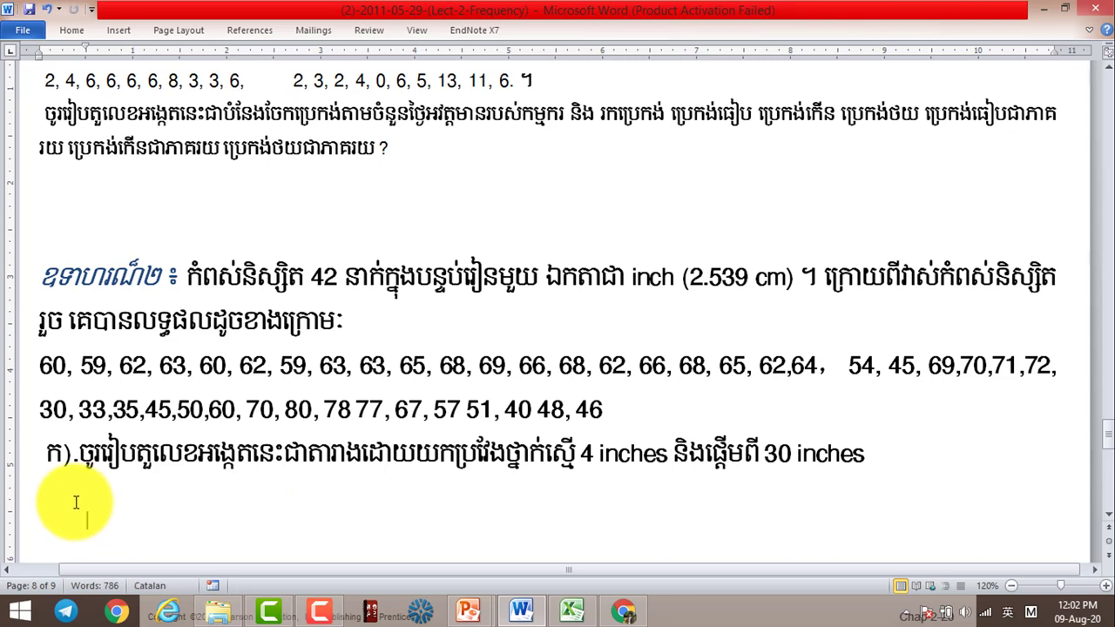
pyautogui.hotkey('ctrl', 'v')
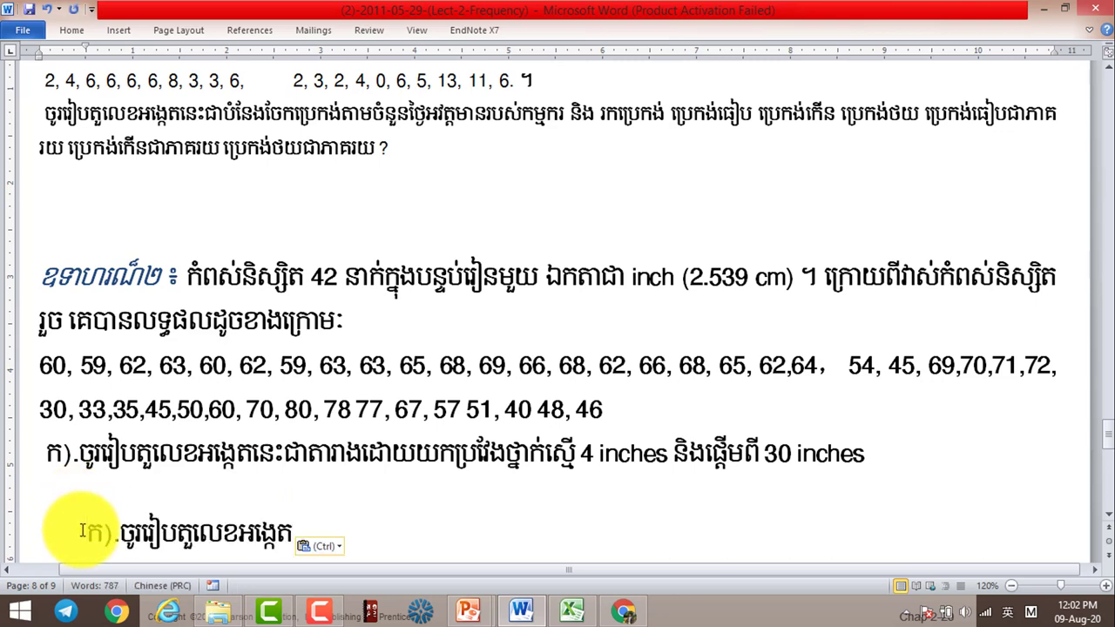
pyautogui.press('BackSpace')
pyautogui.press('Delete')
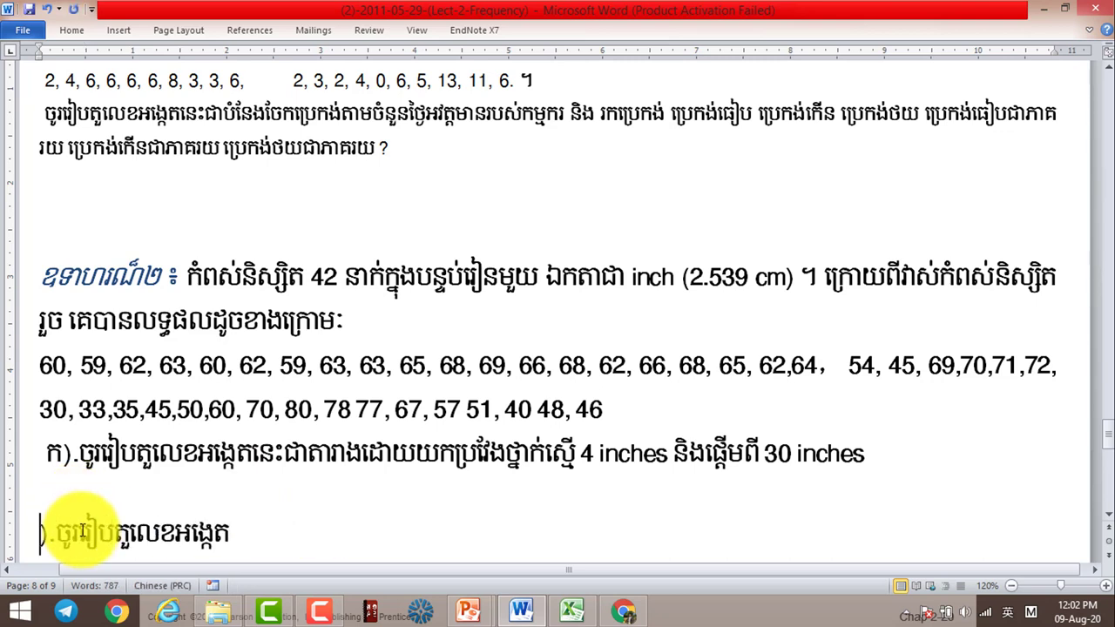
pyautogui.write('ខ')
pyautogui.press('BackSpace')
pyautogui.write('c')
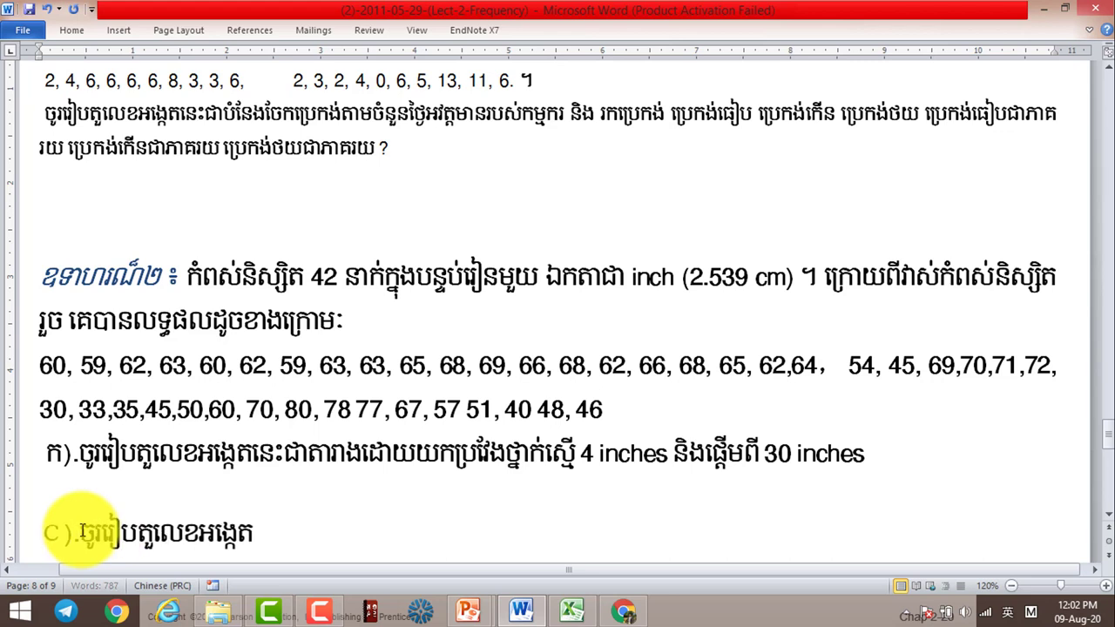
pyautogui.press('BackSpace')
pyautogui.write('x')
pyautogui.press('BackSpace')
pyautogui.hotkey('alt', 'shift')
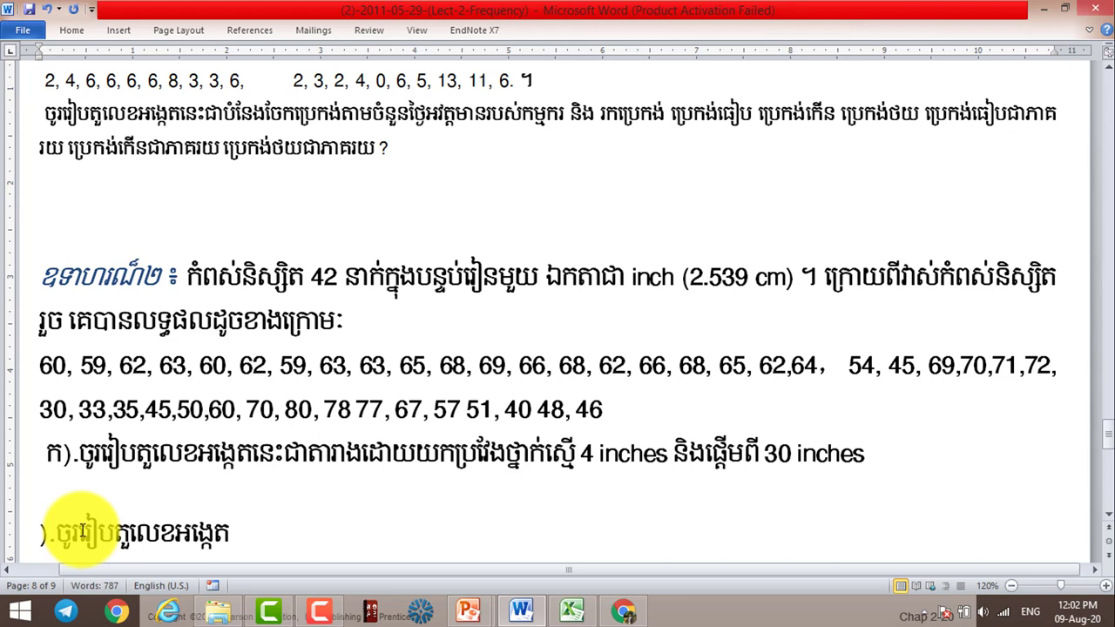
pyautogui.hotkey('alt', 'shift')
pyautogui.write('ខ')
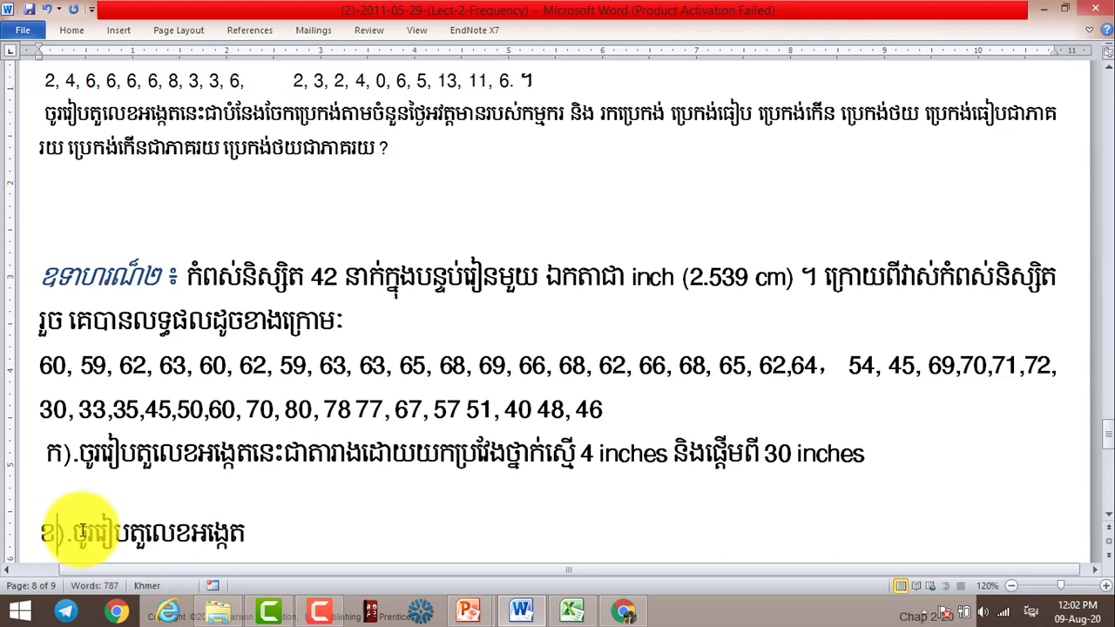
pyautogui.click(261, 531)
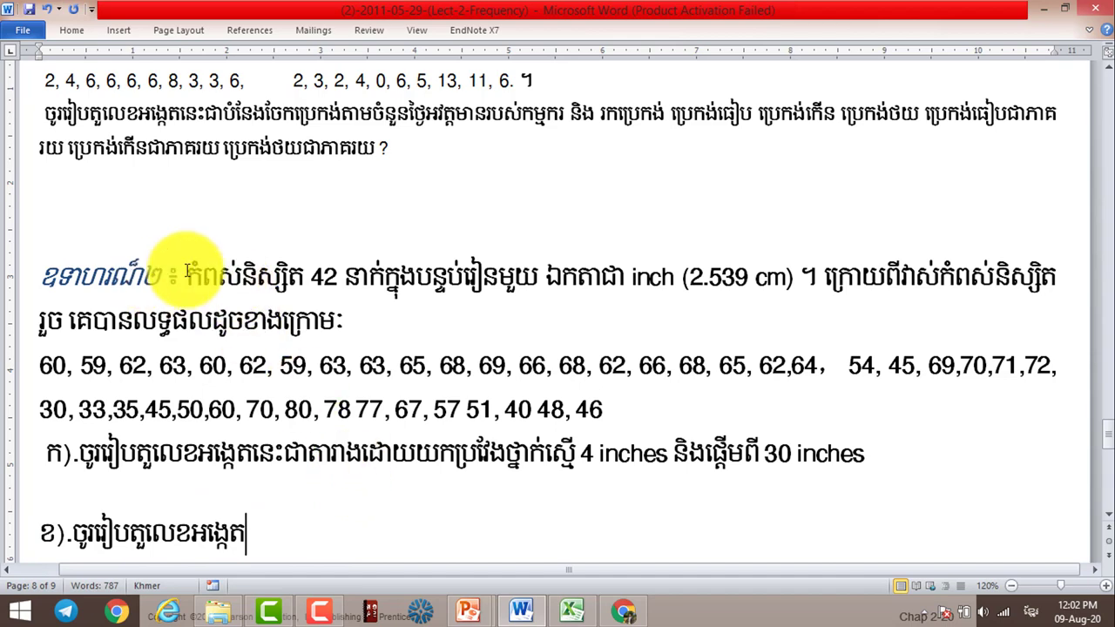
pyautogui.scroll(3, 203, 322)
pyautogui.scroll(2, 232, 355)
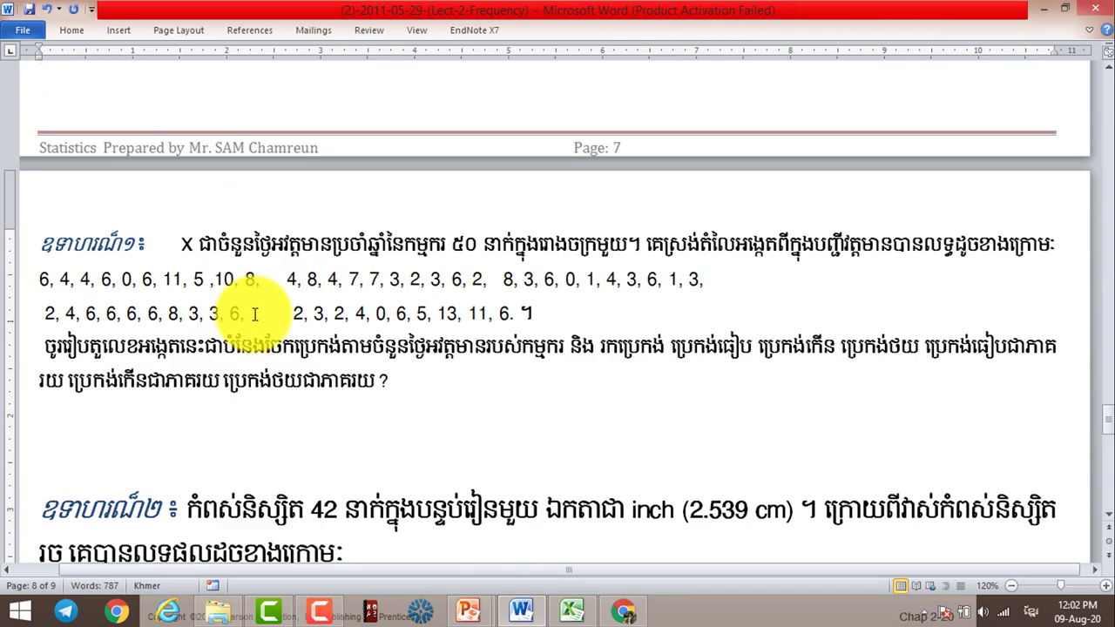
pyautogui.scroll(-3, 380, 391)
pyautogui.scroll(-2, 380, 396)
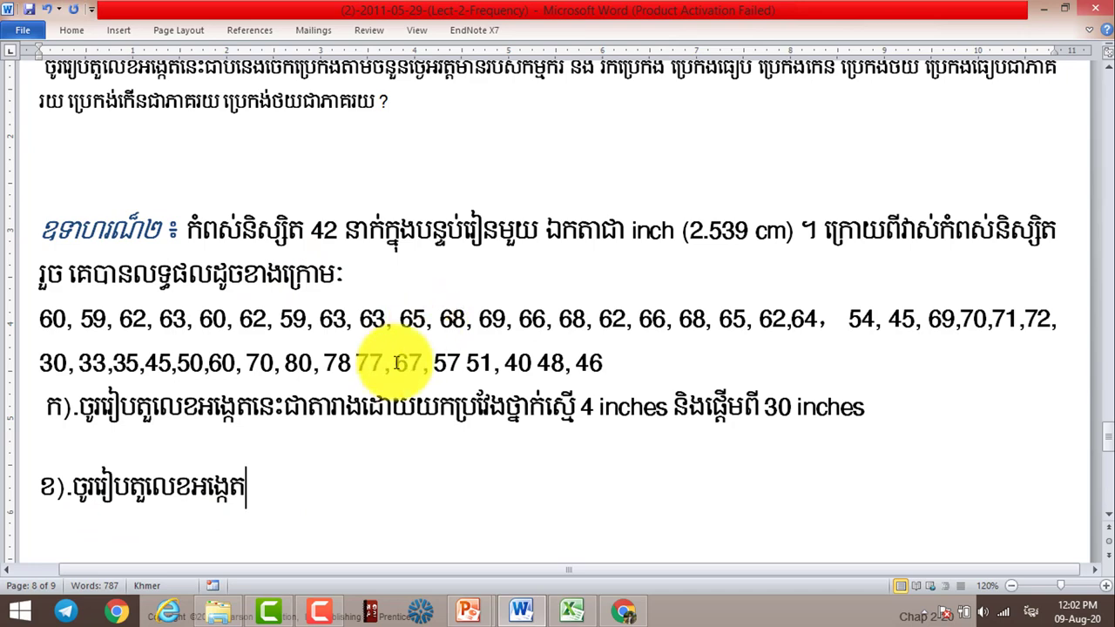
pyautogui.scroll(5, 390, 397)
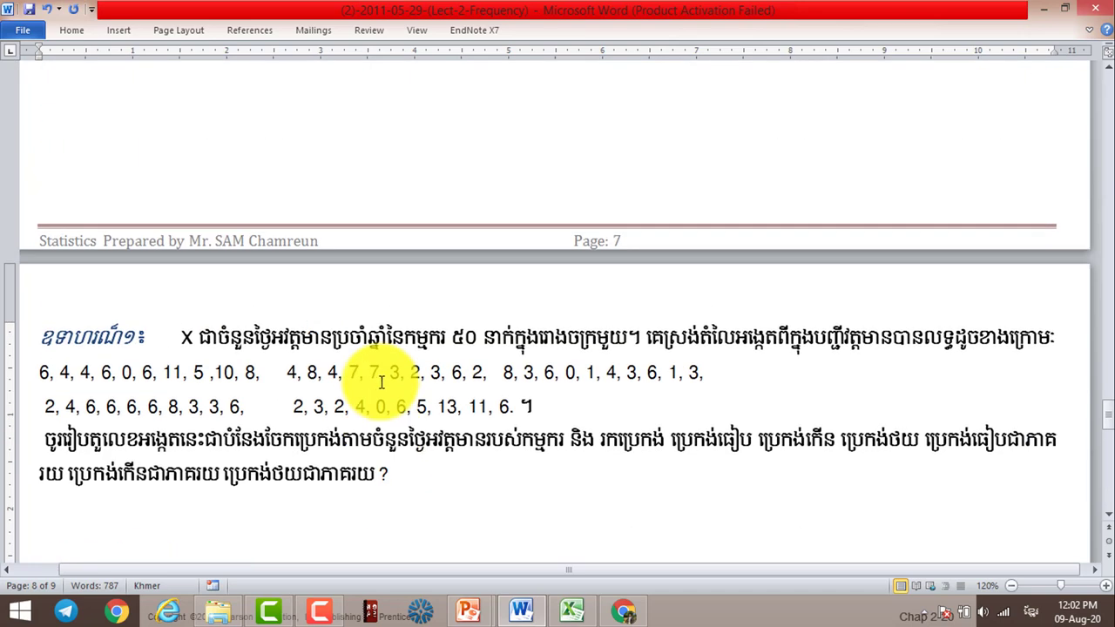
pyautogui.scroll(5, 392, 392)
pyautogui.scroll(3, 392, 392)
pyautogui.scroll(2, 394, 389)
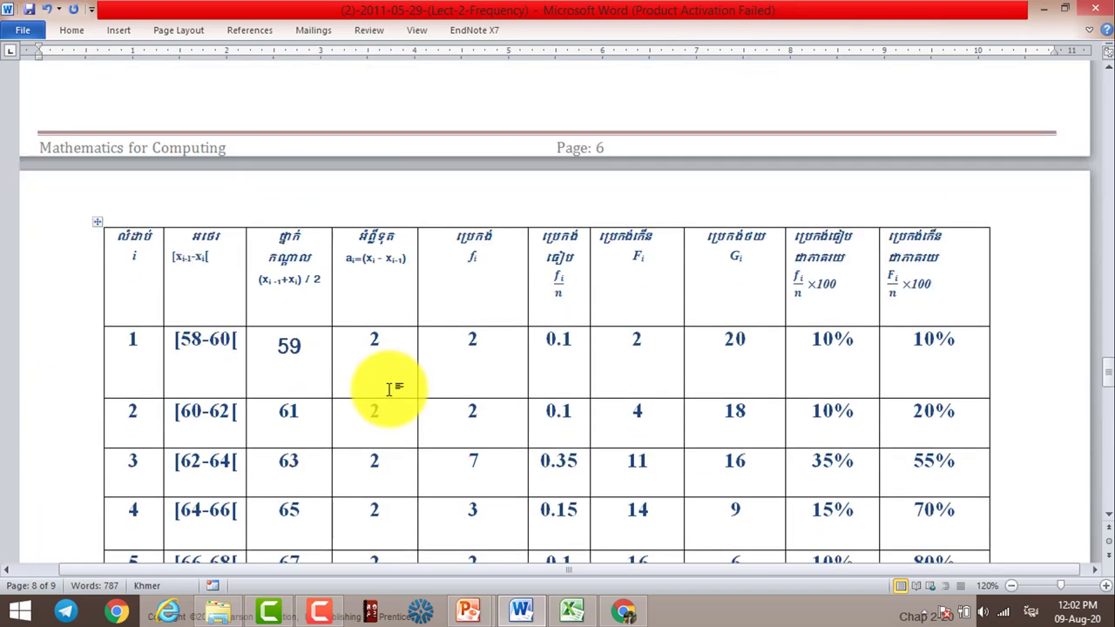
pyautogui.click(139, 290)
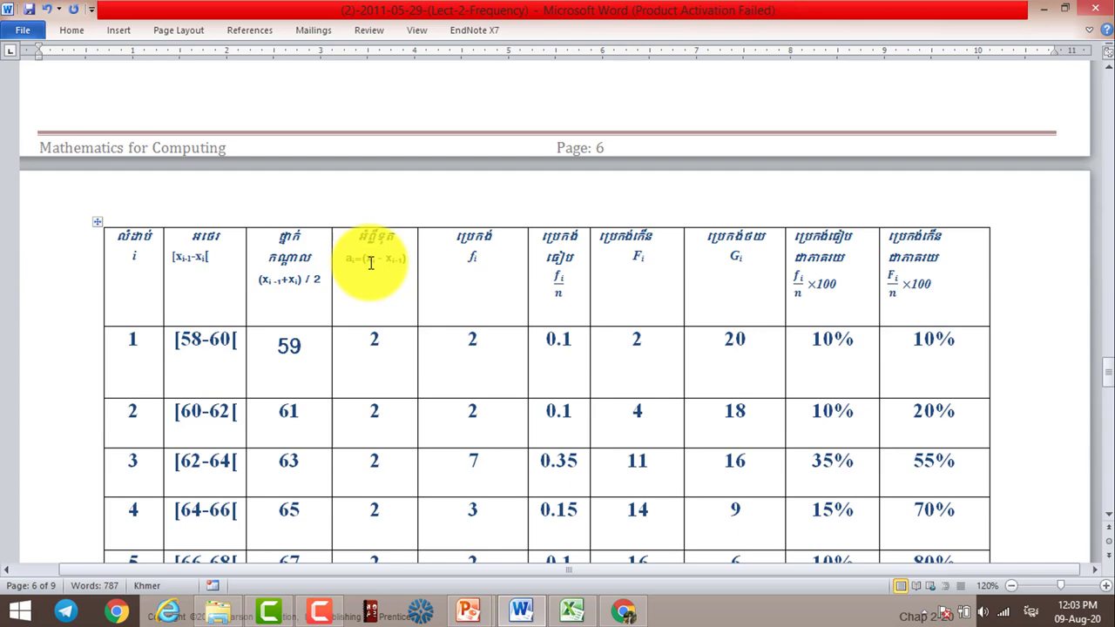
pyautogui.scroll(-3, 370, 264)
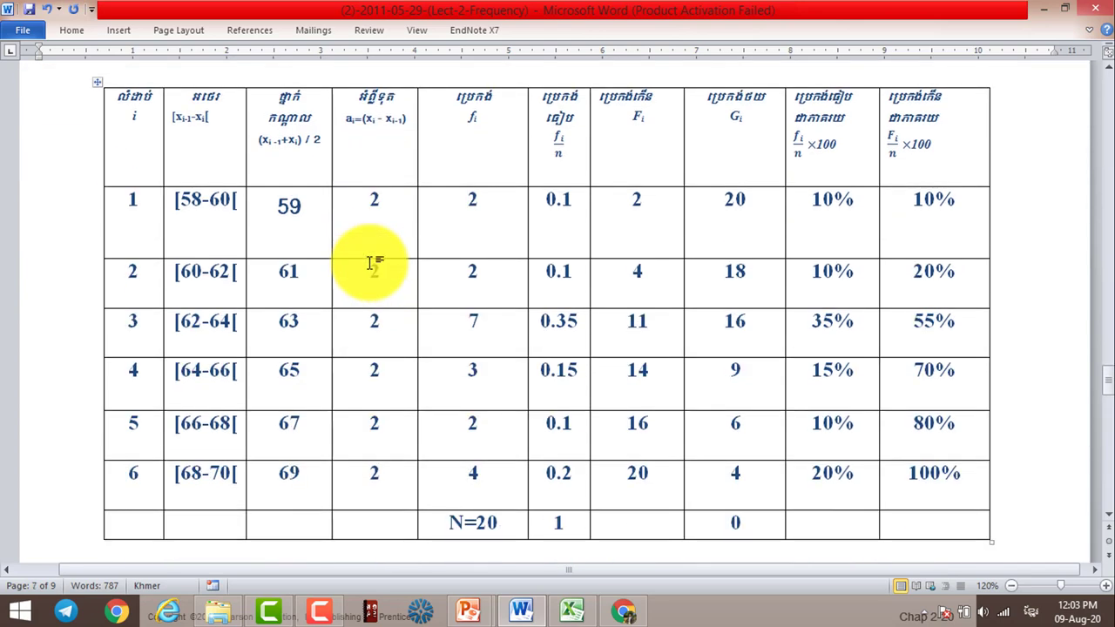
pyautogui.scroll(-5, 371, 263)
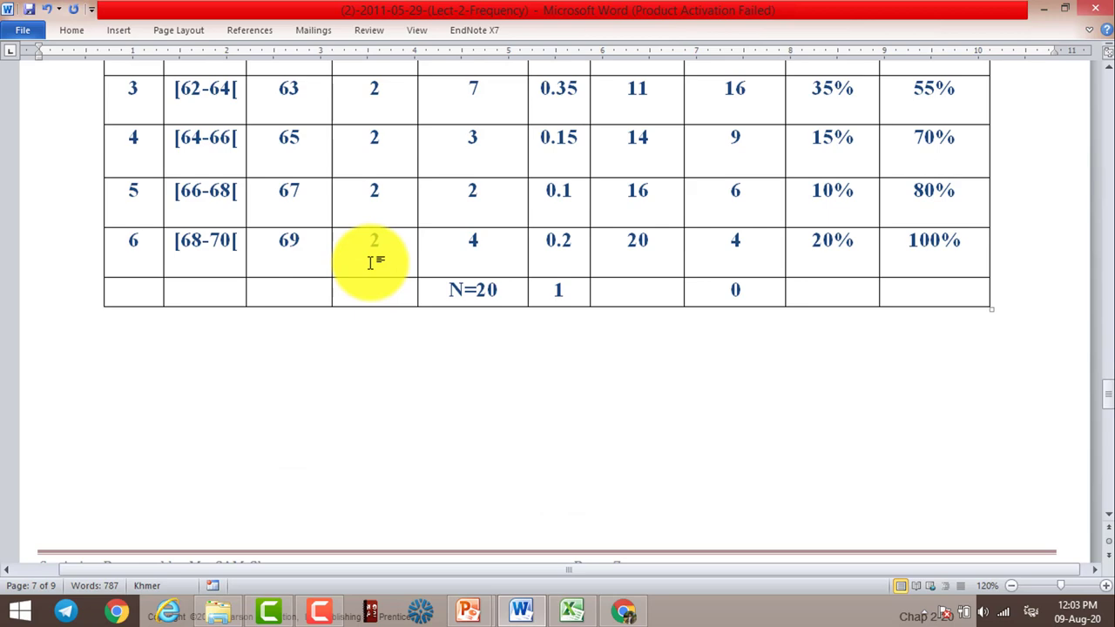
pyautogui.scroll(-4, 370, 263)
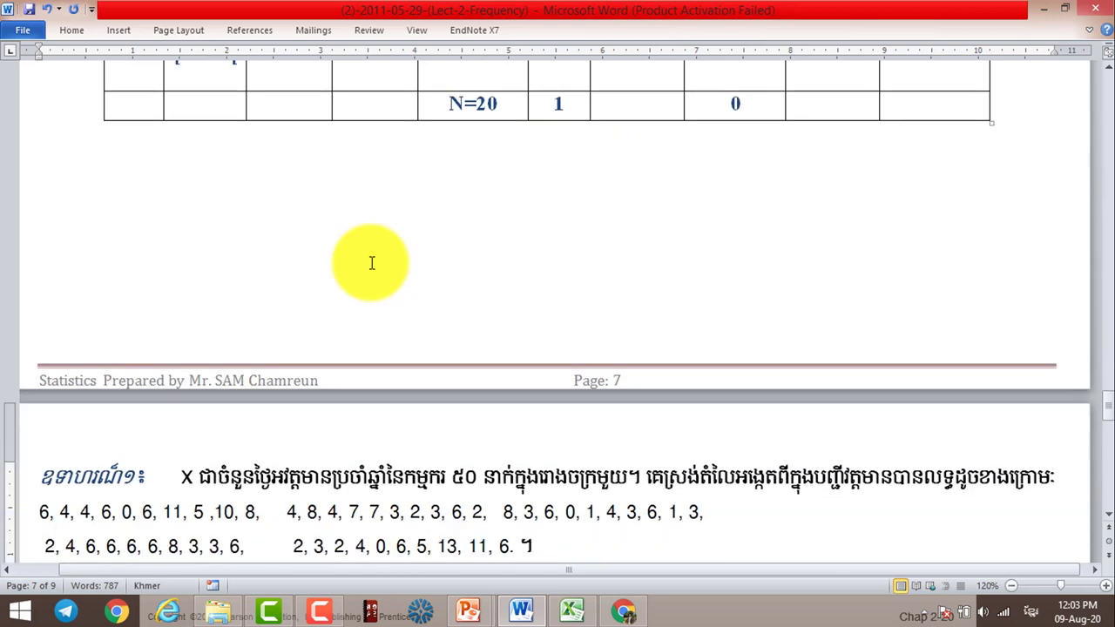
pyautogui.scroll(-6, 370, 263)
pyautogui.scroll(-3, 370, 263)
pyautogui.scroll(1, 371, 263)
pyautogui.scroll(-1, 371, 263)
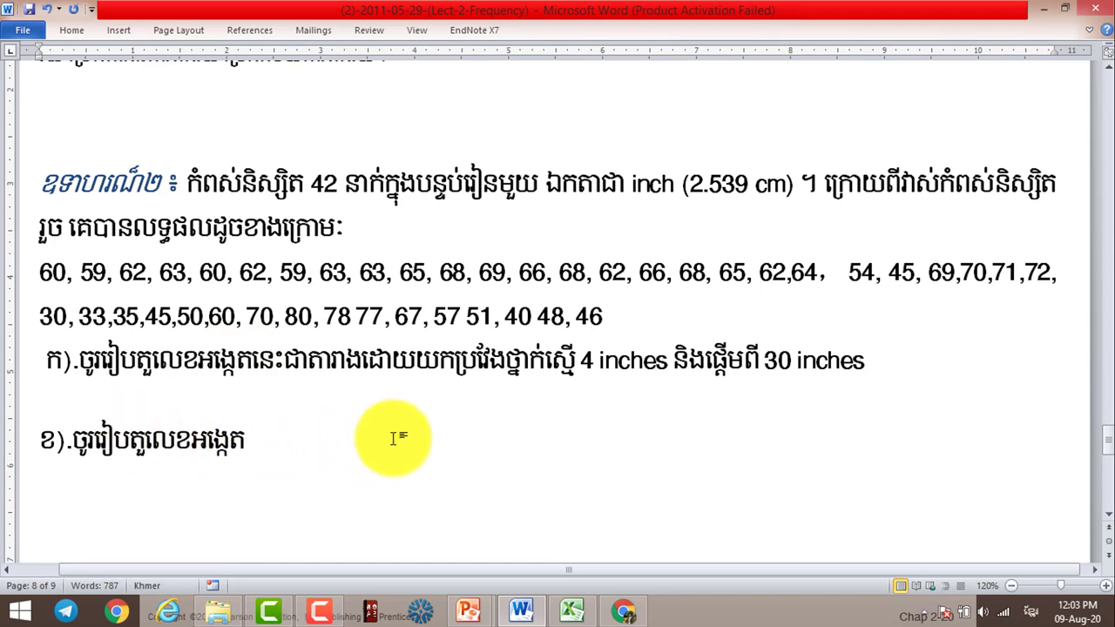
# Step: Erase the leftover copied words at the end of the ខ) line
pyautogui.press('BackSpace')
pyautogui.press('BackSpace')
pyautogui.press('BackSpace')
pyautogui.press('BackSpace')
pyautogui.press('BackSpace')
pyautogui.press('BackSpace')
pyautogui.press('BackSpace')
pyautogui.press('BackSpace')
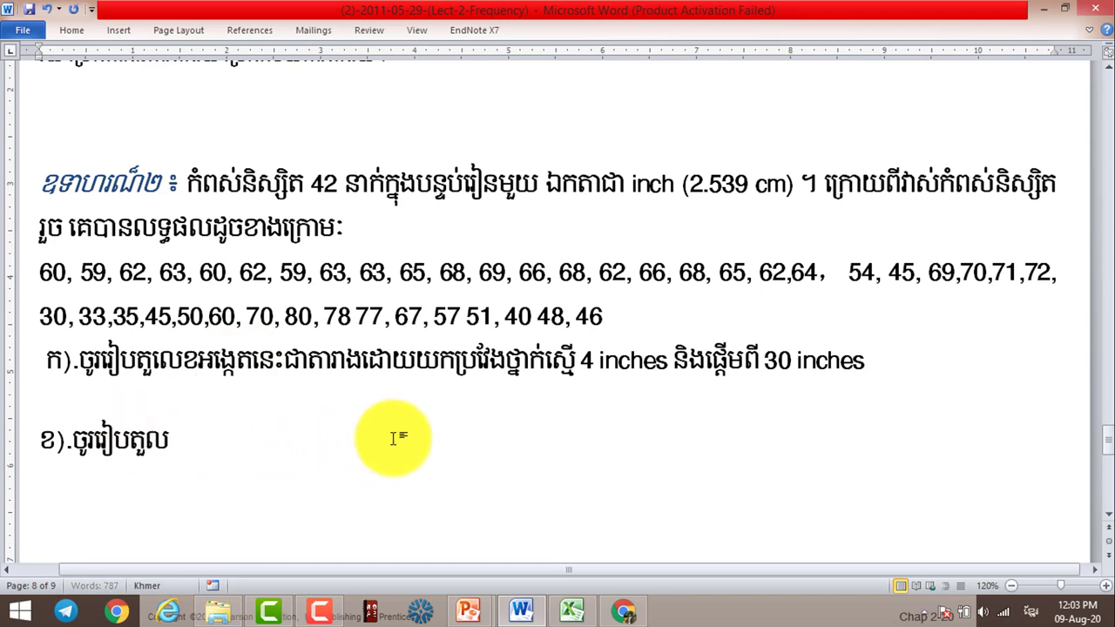
pyautogui.press('BackSpace')
pyautogui.press('BackSpace')
pyautogui.press('BackSpace')
pyautogui.press('BackSpace')
pyautogui.press('BackSpace')
pyautogui.press('BackSpace')
pyautogui.press('BackSpace')
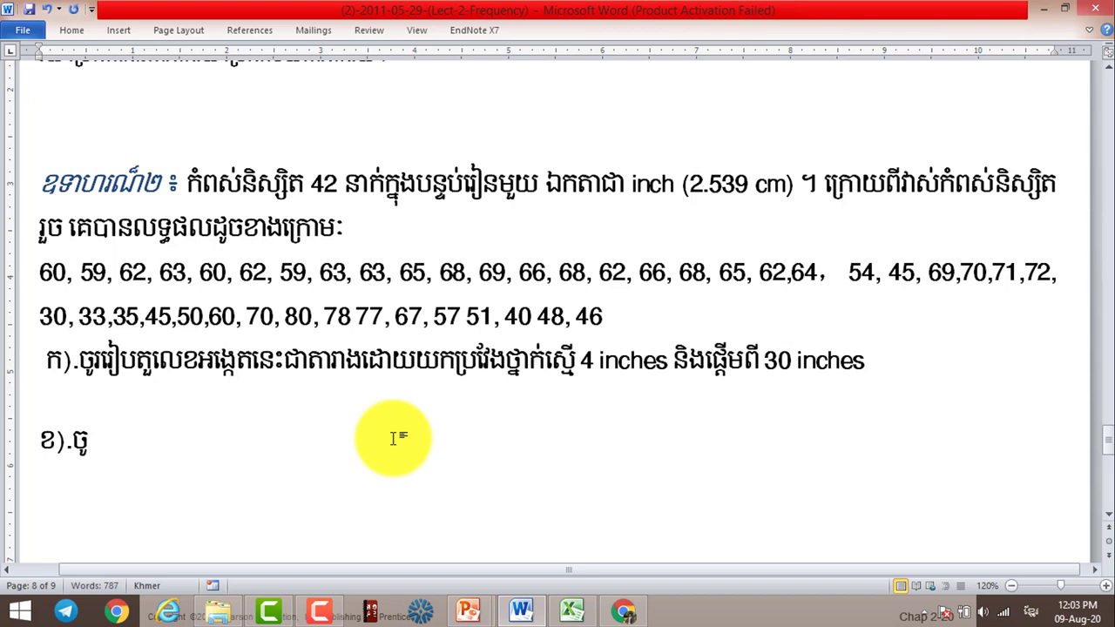
pyautogui.press('BackSpace')
pyautogui.press('BackSpace')
pyautogui.write('ត')
pyautogui.press('BackSpace')
# Step: Write part ខ) as: arrange the data into 5 classes, then build a frequency table
pyautogui.write('រៀ')
pyautogui.write('បទិនកន')
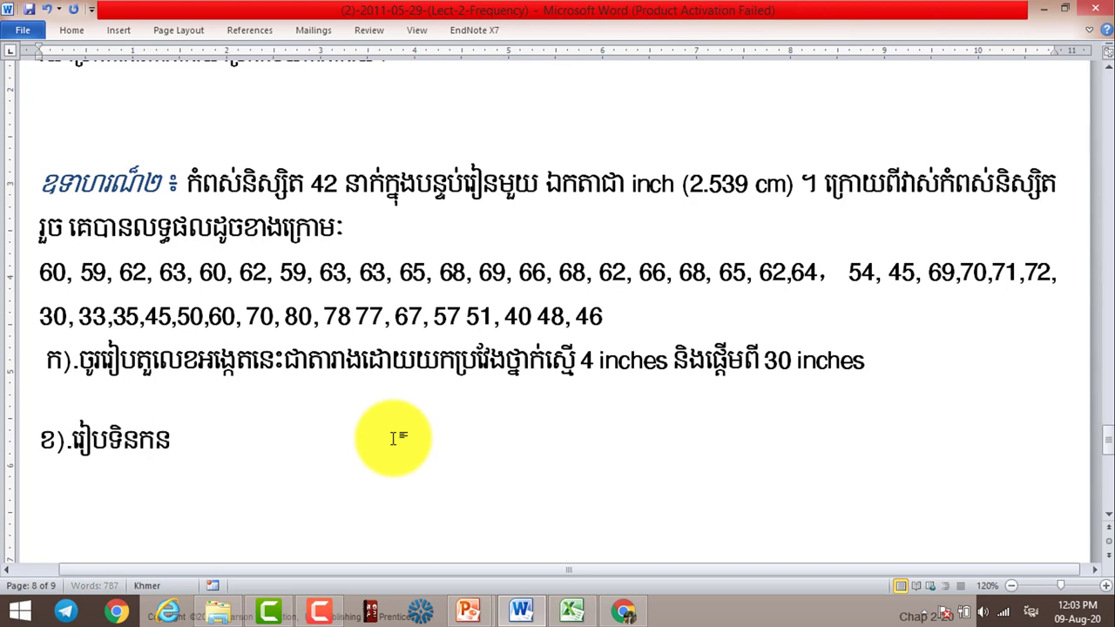
pyautogui.press('BackSpace')
pyautogui.press('BackSpace')
pyautogui.write('្នន')
pyautogui.write('ម')
pyautogui.press('BackSpace')
pyautogui.write('ន៧យ')
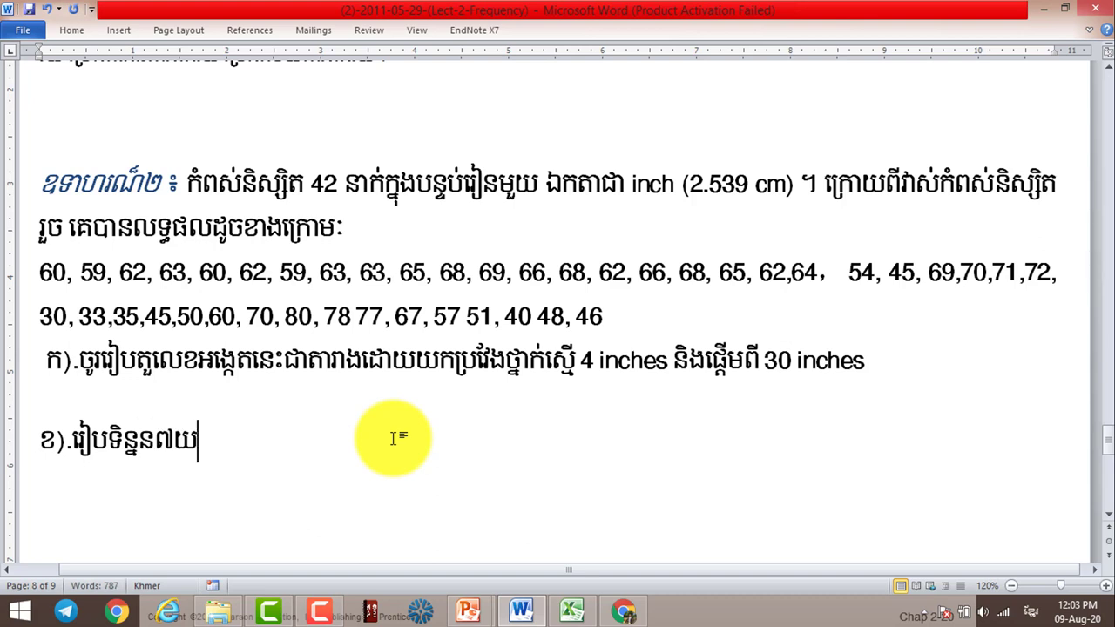
pyautogui.press('BackSpace')
pyautogui.press('BackSpace')
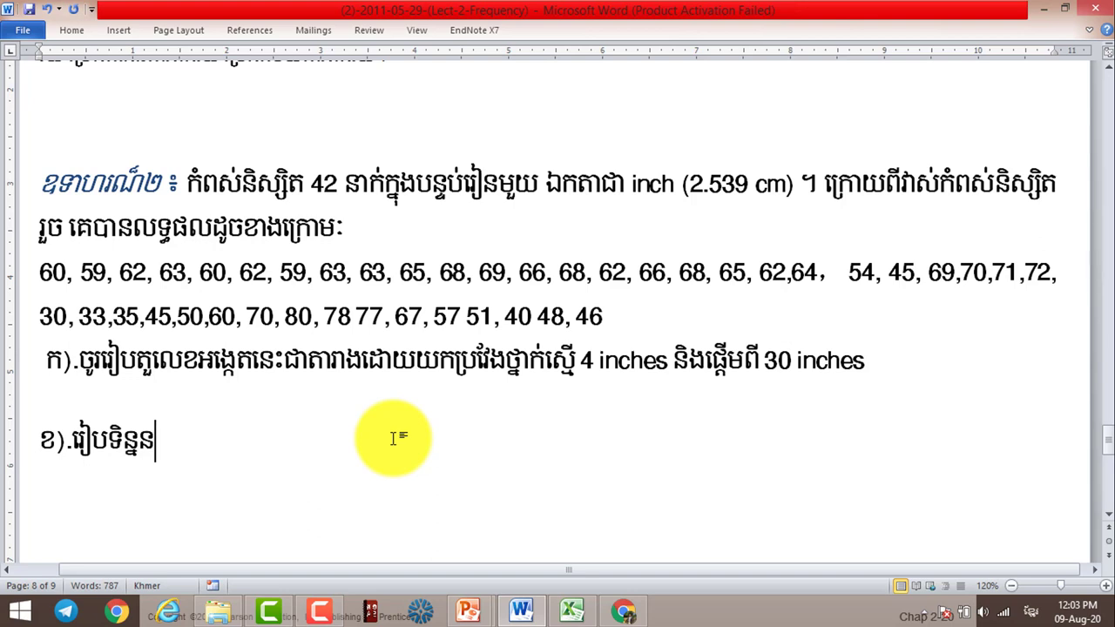
pyautogui.write('័យជា')
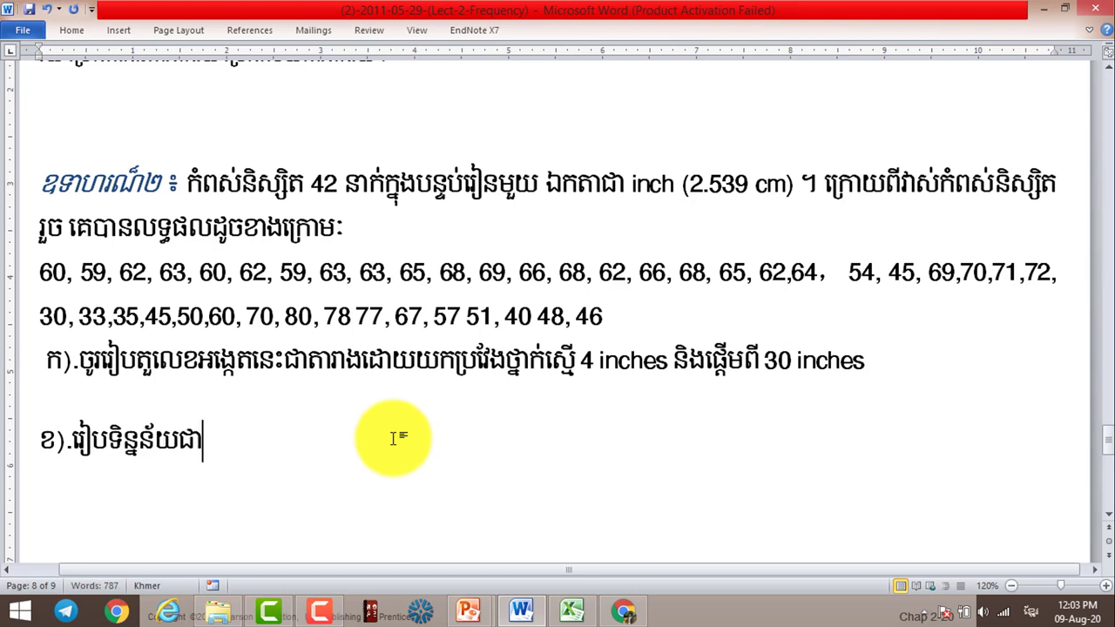
pyautogui.write('ប្រដ្')
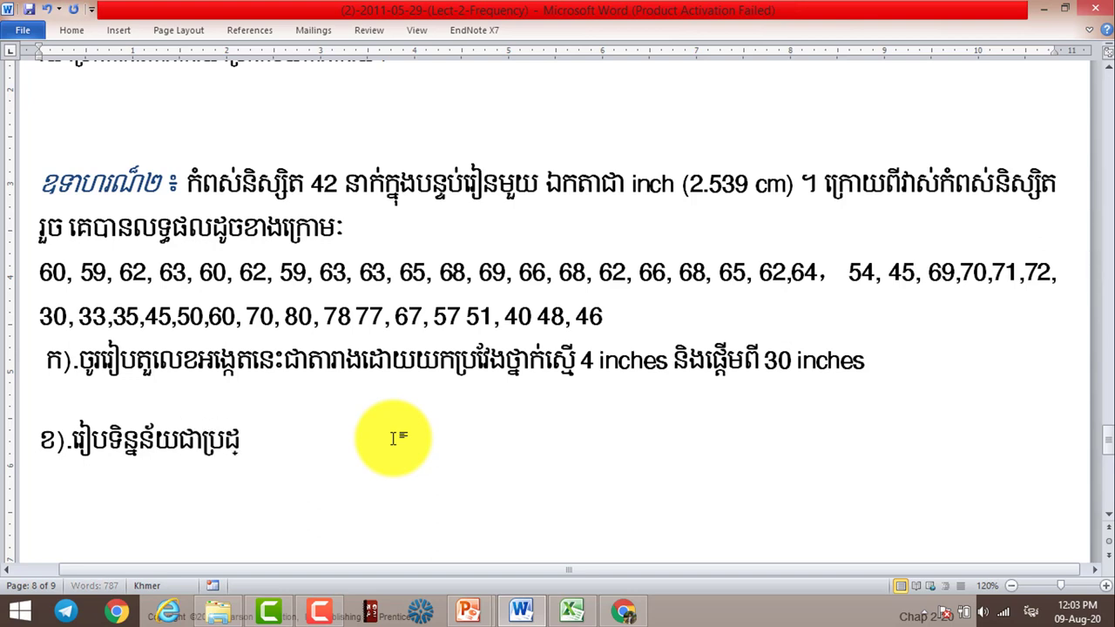
pyautogui.press('BackSpace')
pyautogui.press('BackSpace')
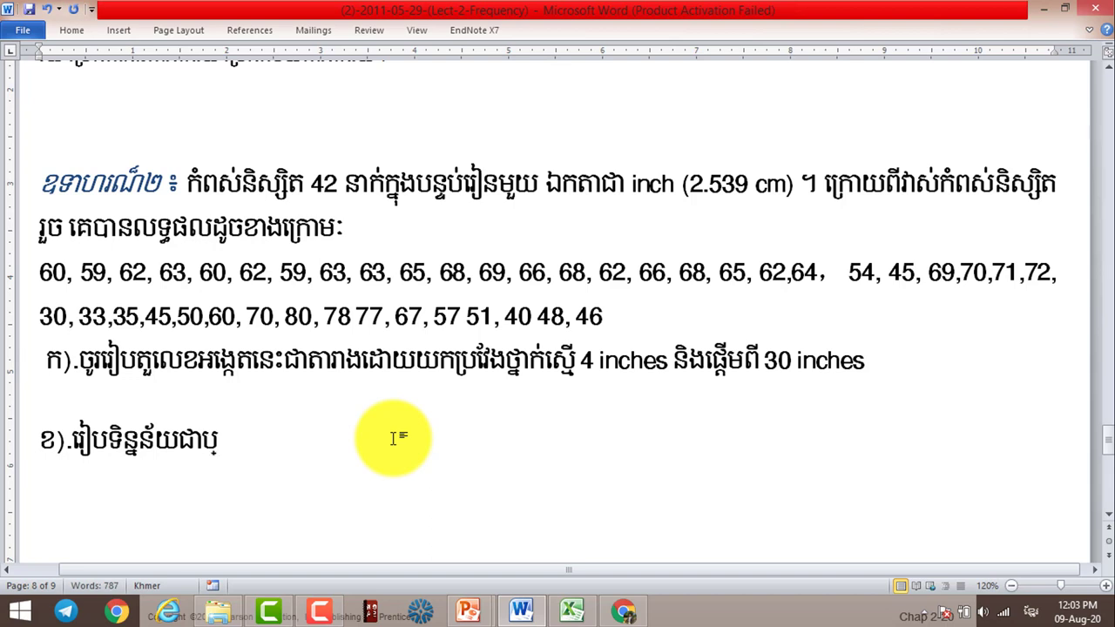
pyautogui.press('BackSpace')
pyautogui.press('BackSpace')
pyautogui.write('៥')
pyautogui.write(' ថ្ន')
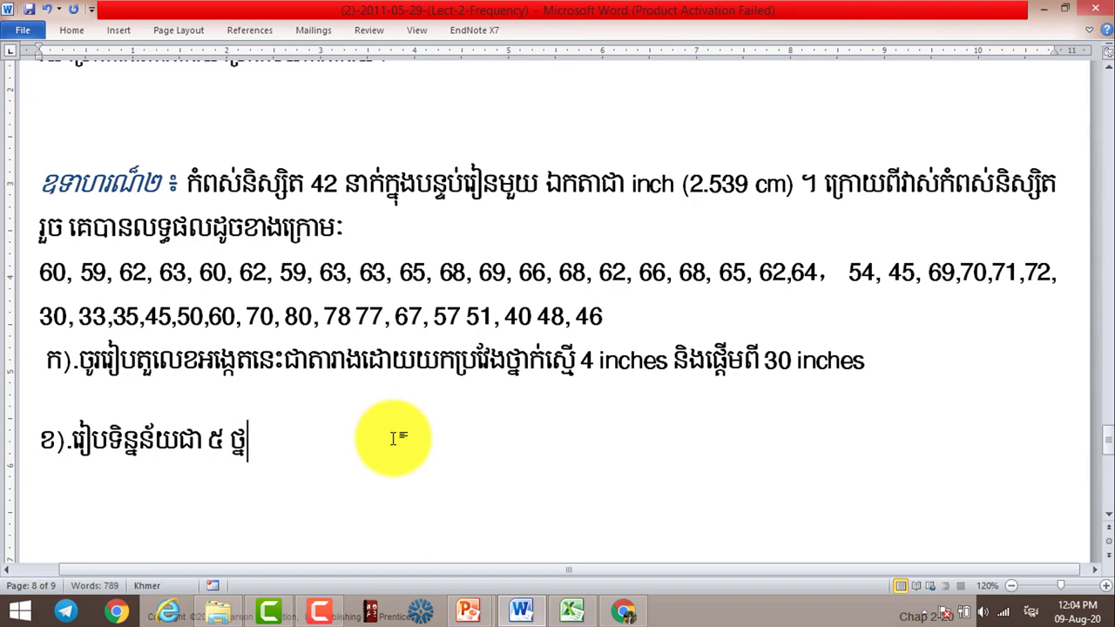
pyautogui.write('ាក់')
pyautogui.write(' រ')
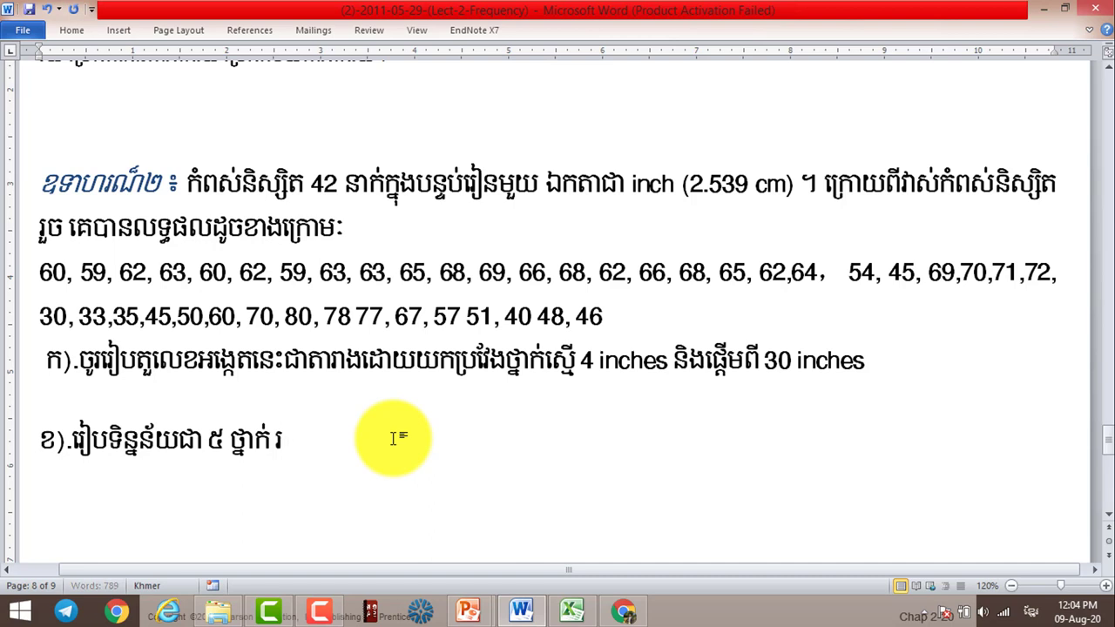
pyautogui.write('ួច')
pyautogui.write('ប្រ')
pyautogui.press('BackSpace')
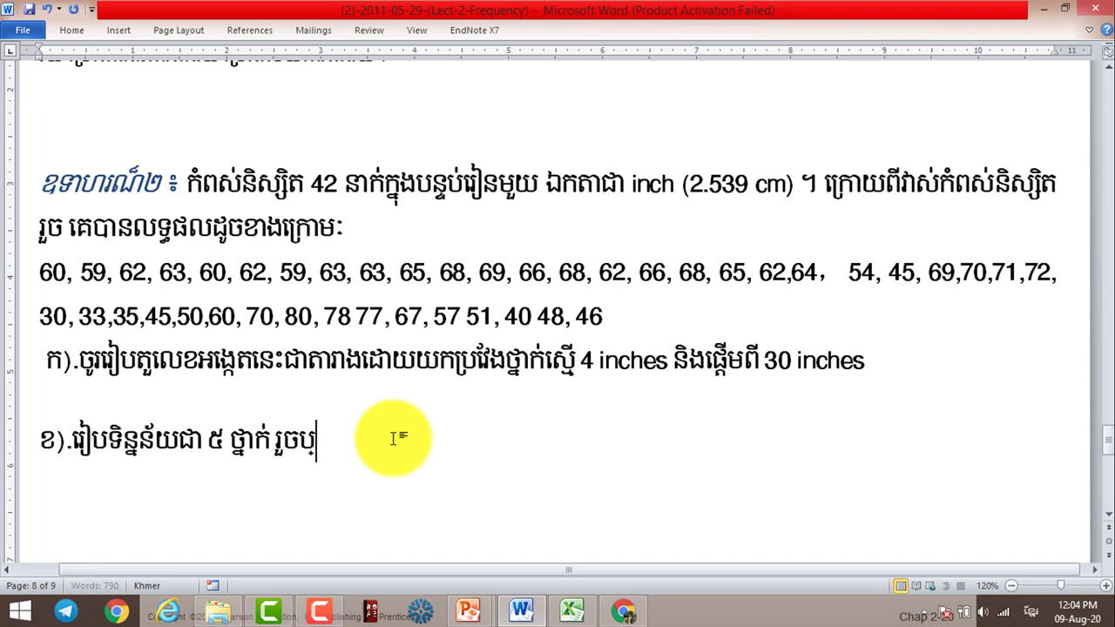
pyautogui.write('ង')
pyautogui.write('្កើតត')
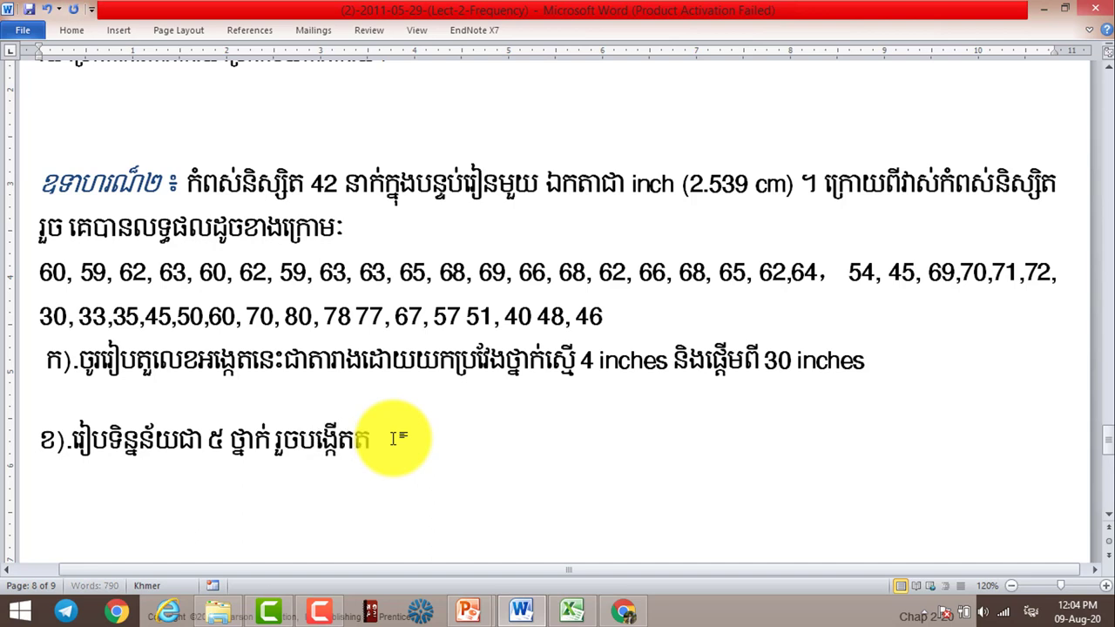
pyautogui.write('ារាង')
pyautogui.write('ប្រកង់')
# Step: Paste example 1's list of frequency-table terms at the end of sub-question ខ)
pyautogui.scroll(2, 394, 438)
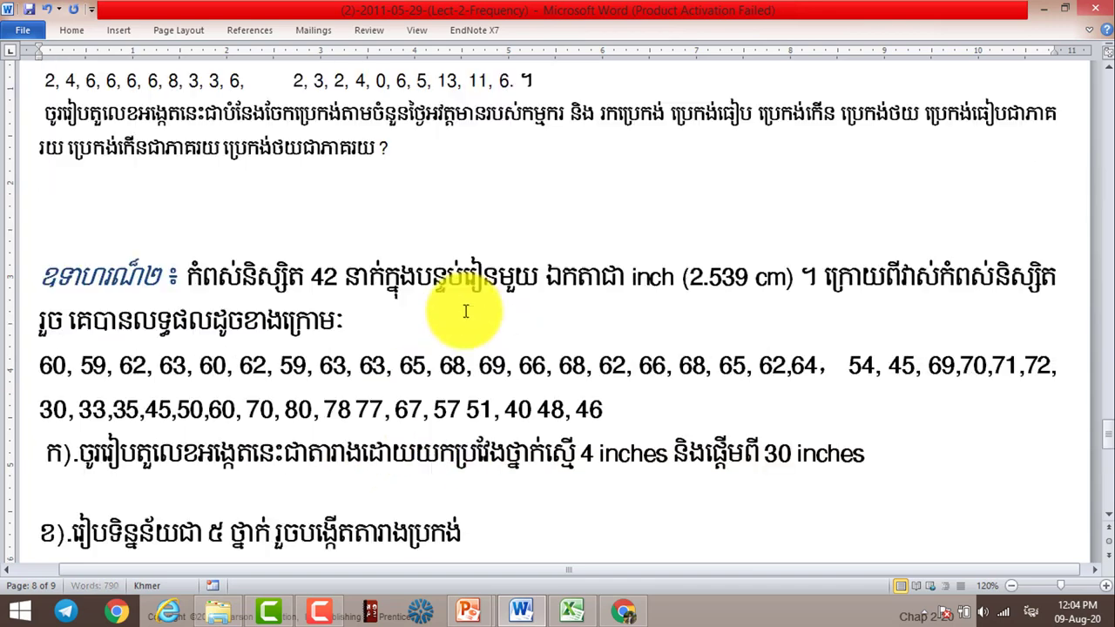
pyautogui.scroll(1, 448, 311)
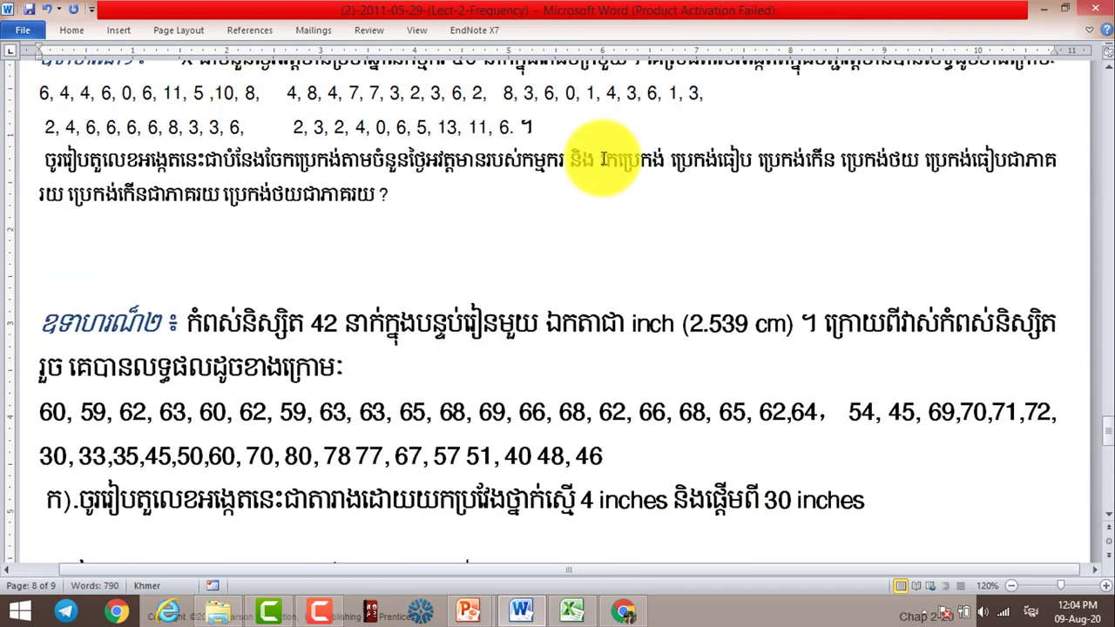
pyautogui.moveTo(618, 159)
pyautogui.mouseDown()
pyautogui.moveTo(639, 192)
pyautogui.moveTo(380, 203)
pyautogui.mouseUp()
pyautogui.hotkey('ctrl', 'c')
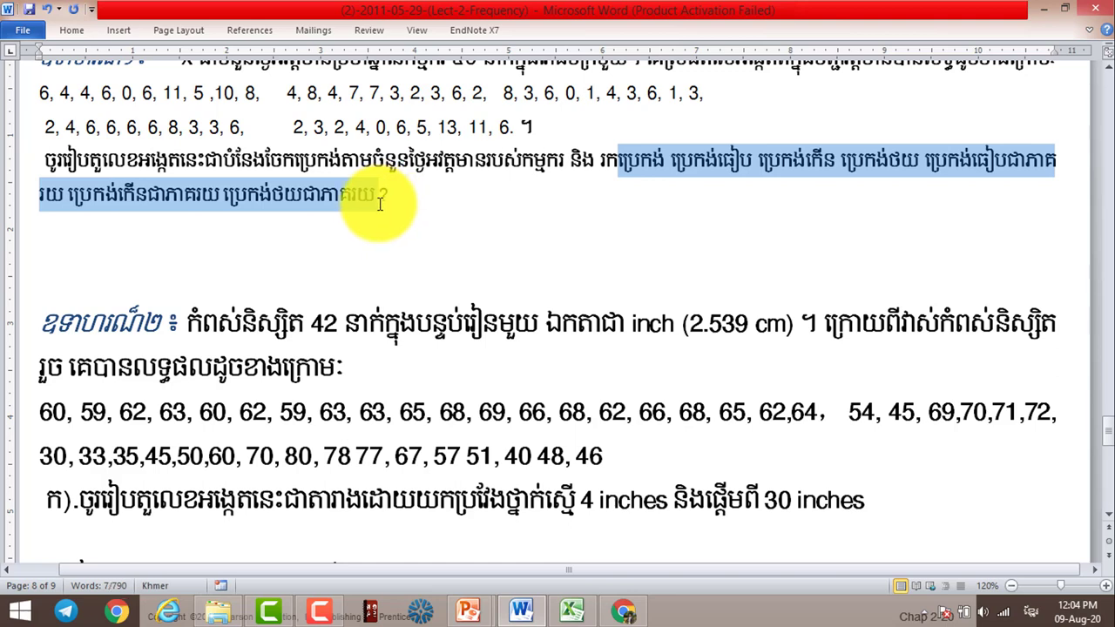
pyautogui.scroll(-3, 410, 252)
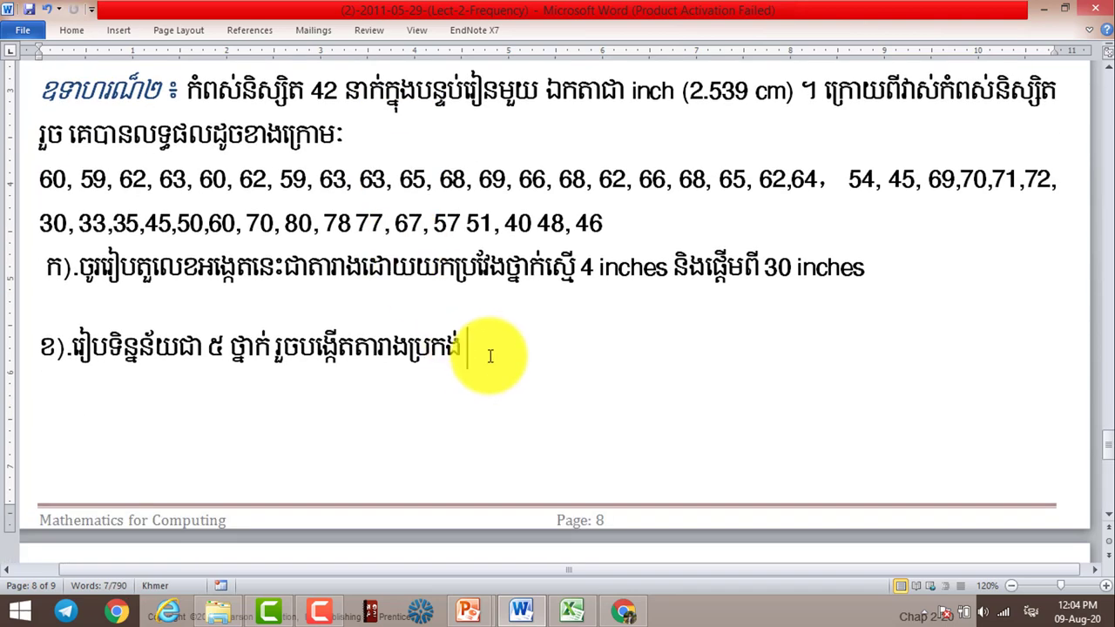
pyautogui.hotkey('ctrl', 'v')
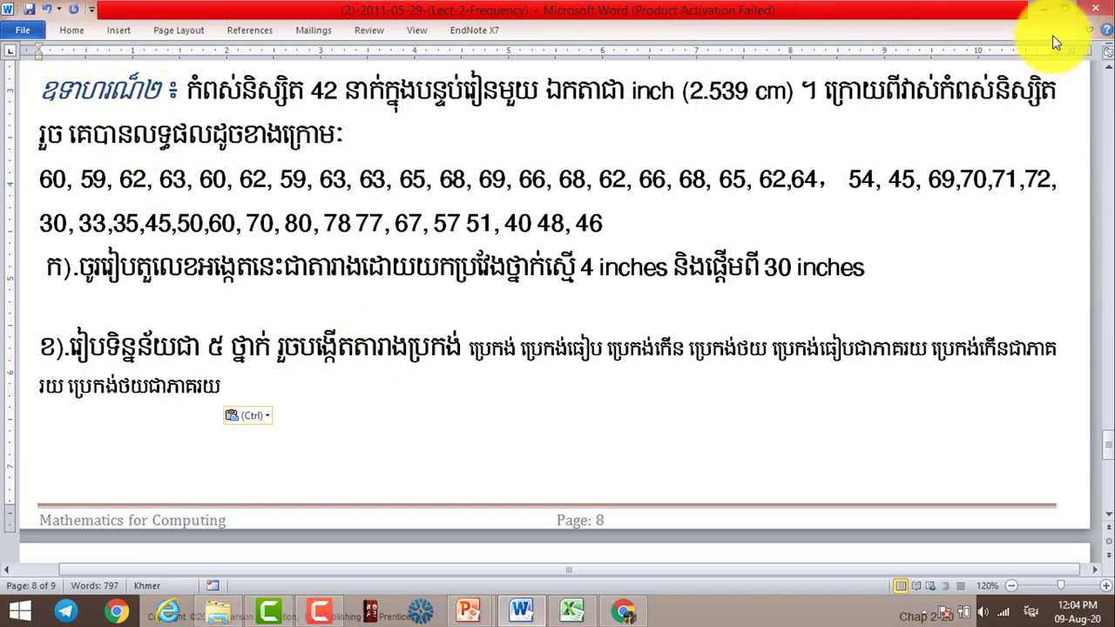
# Step: Give the pasted terms the ខ) line's larger formatting using Format Painter
pyautogui.click(1089, 29)
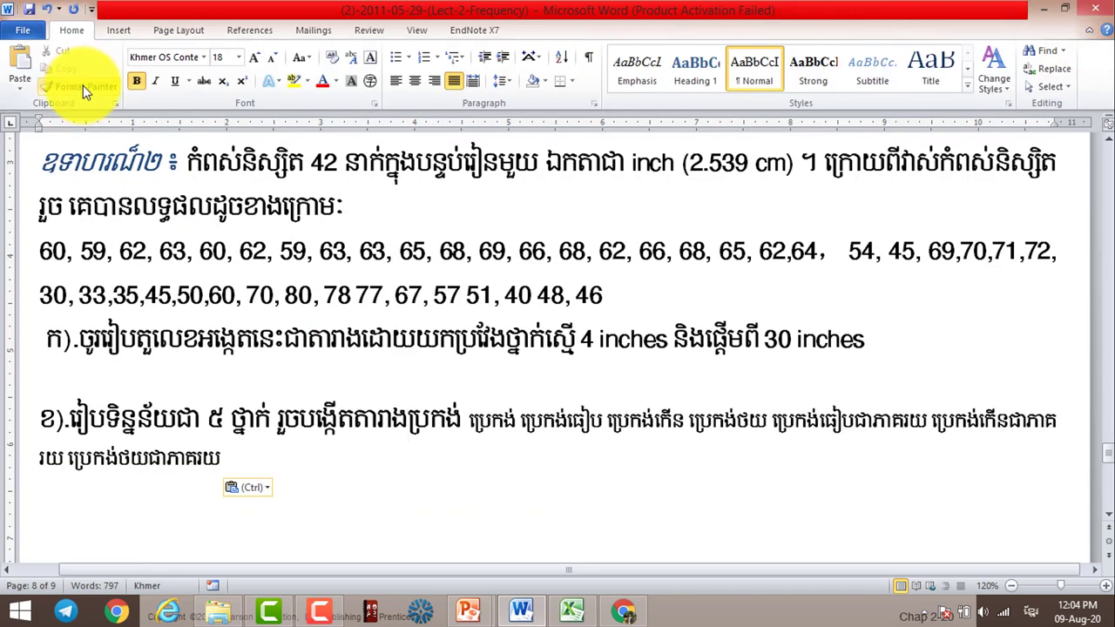
pyautogui.click(83, 85)
pyautogui.moveTo(467, 419); pyautogui.dragTo(469, 459)
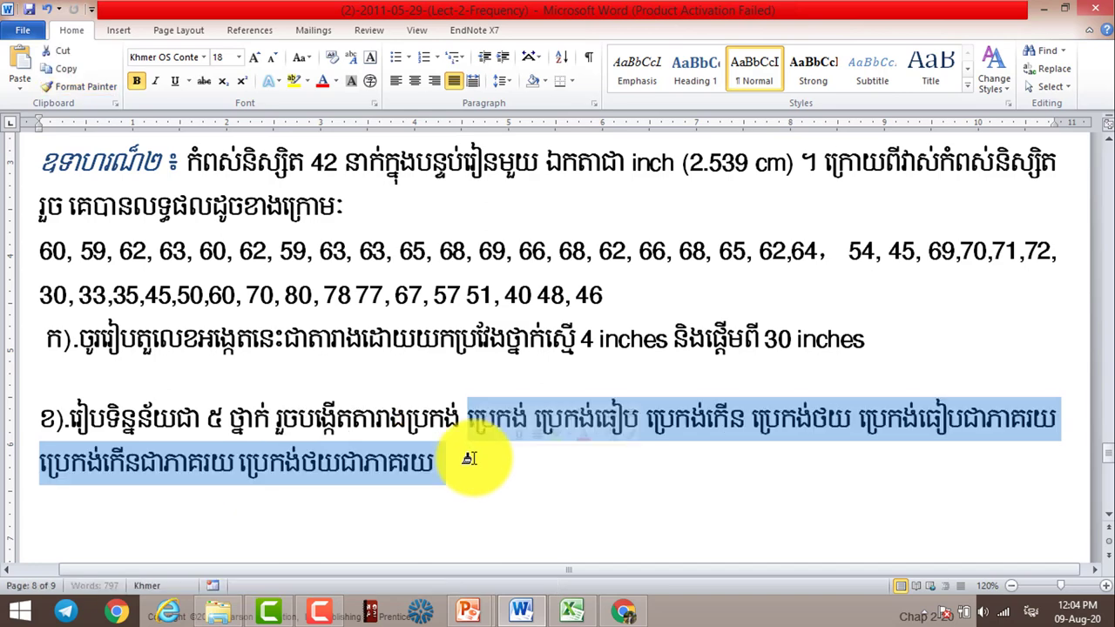
pyautogui.click(490, 488)
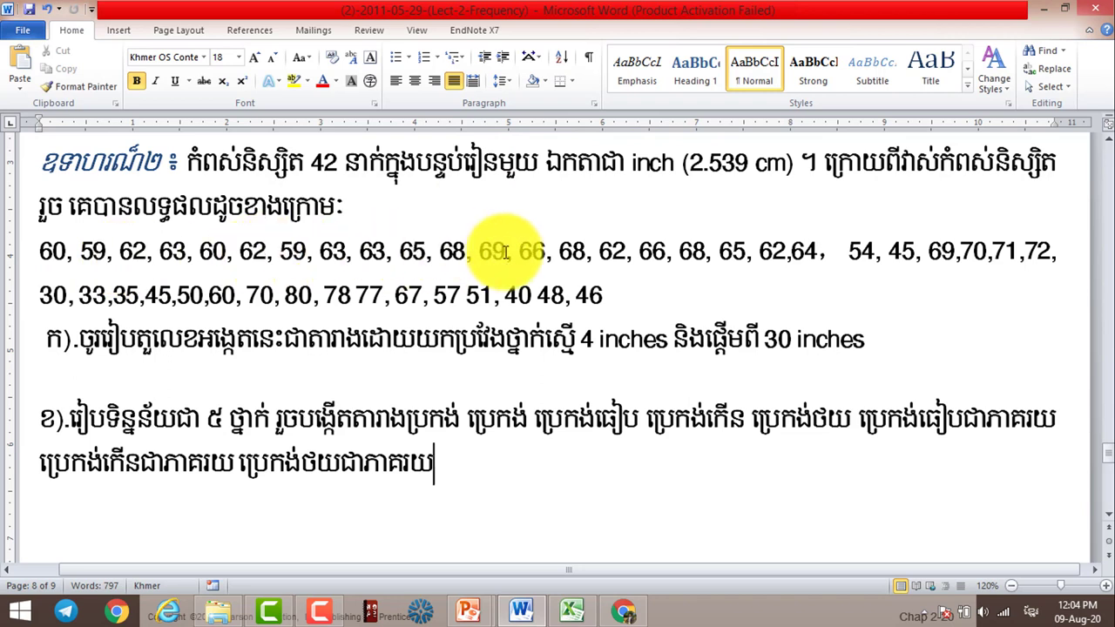
pyautogui.moveTo(633, 295); pyautogui.dragTo(39, 250)
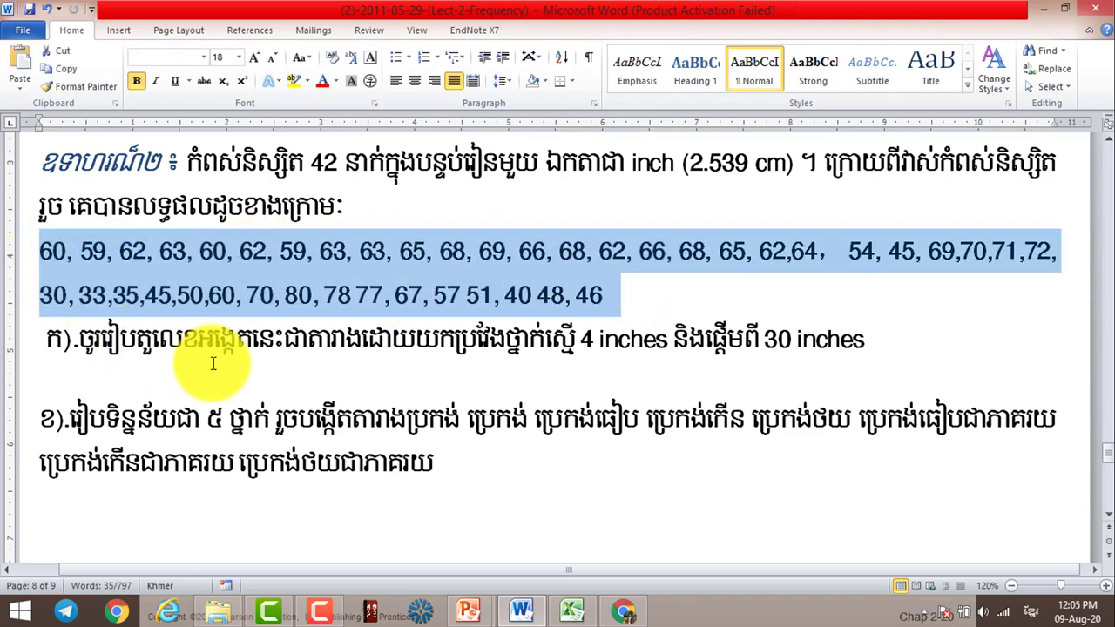
pyautogui.click(580, 339)
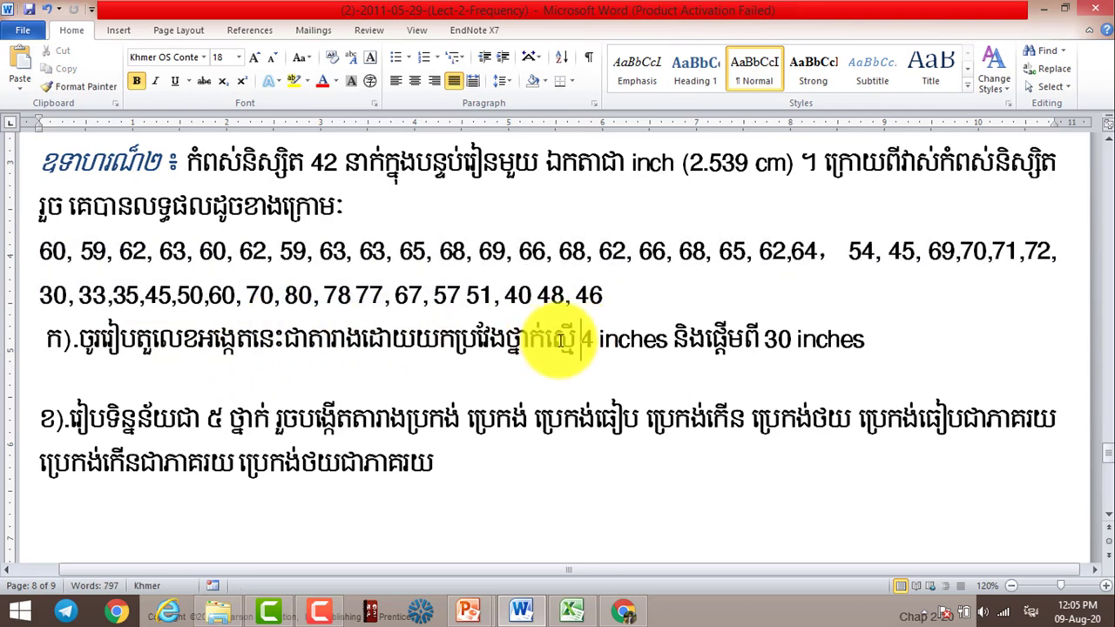
# Step: Delete the duplicated ប្រេកង់ word from sub-question ខ) of example 2
pyautogui.doubleClick(564, 342)
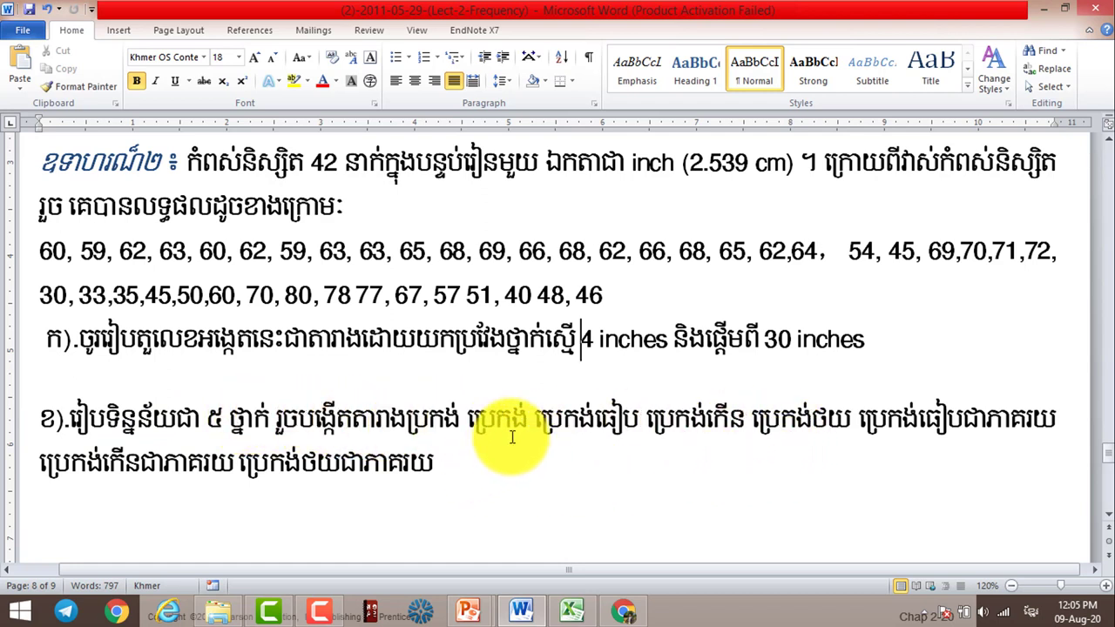
pyautogui.doubleClick(471, 417)
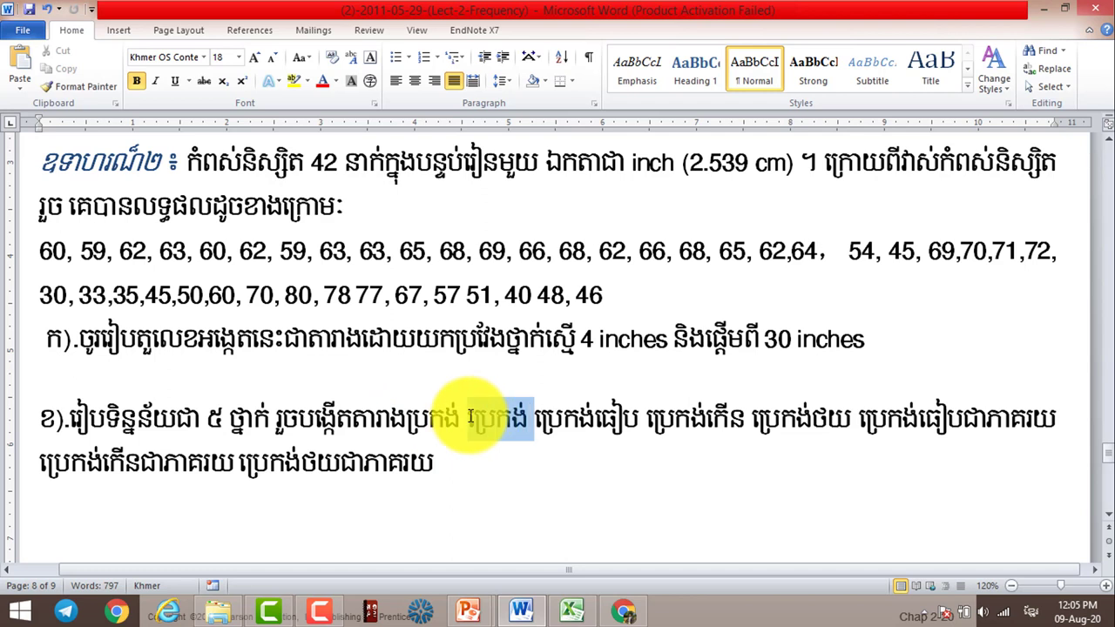
pyautogui.press('Delete')
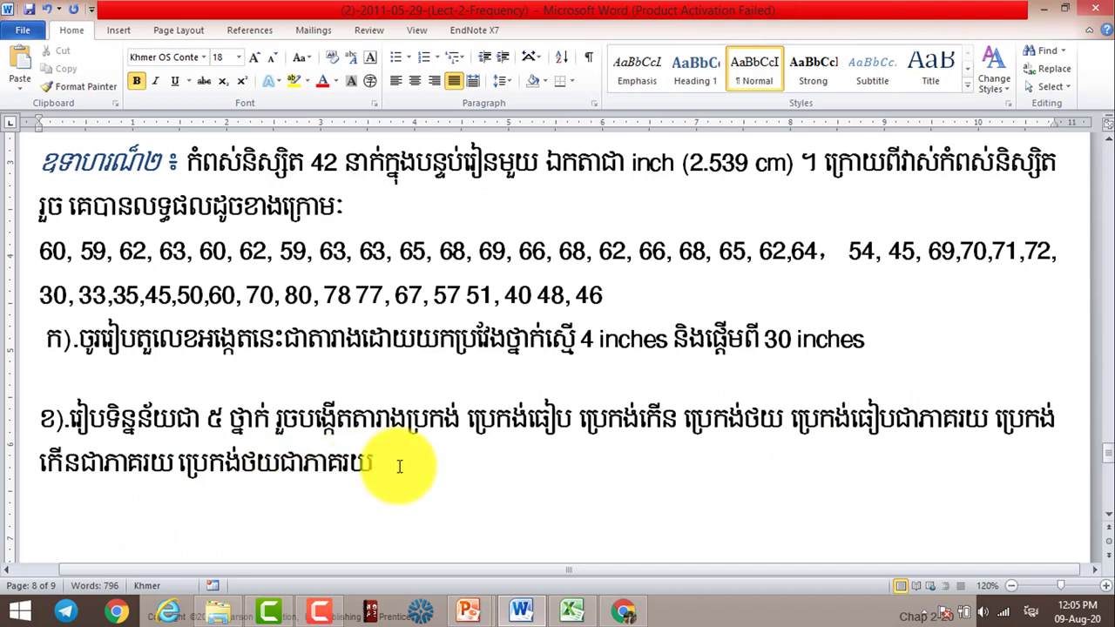
pyautogui.moveTo(399, 466); pyautogui.dragTo(40, 340)
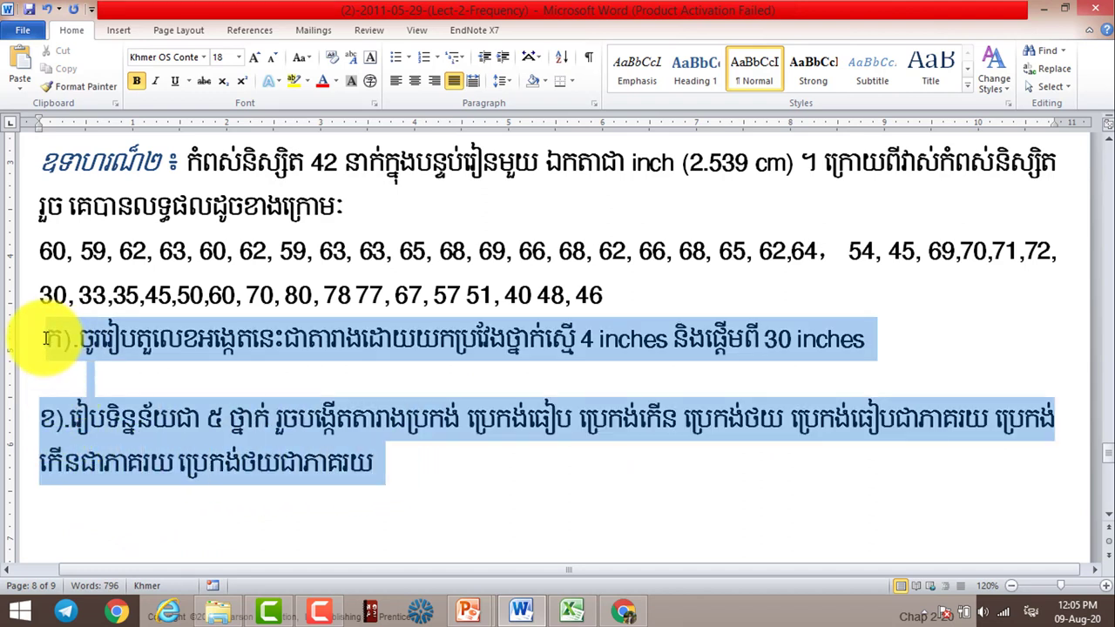
pyautogui.click(428, 456)
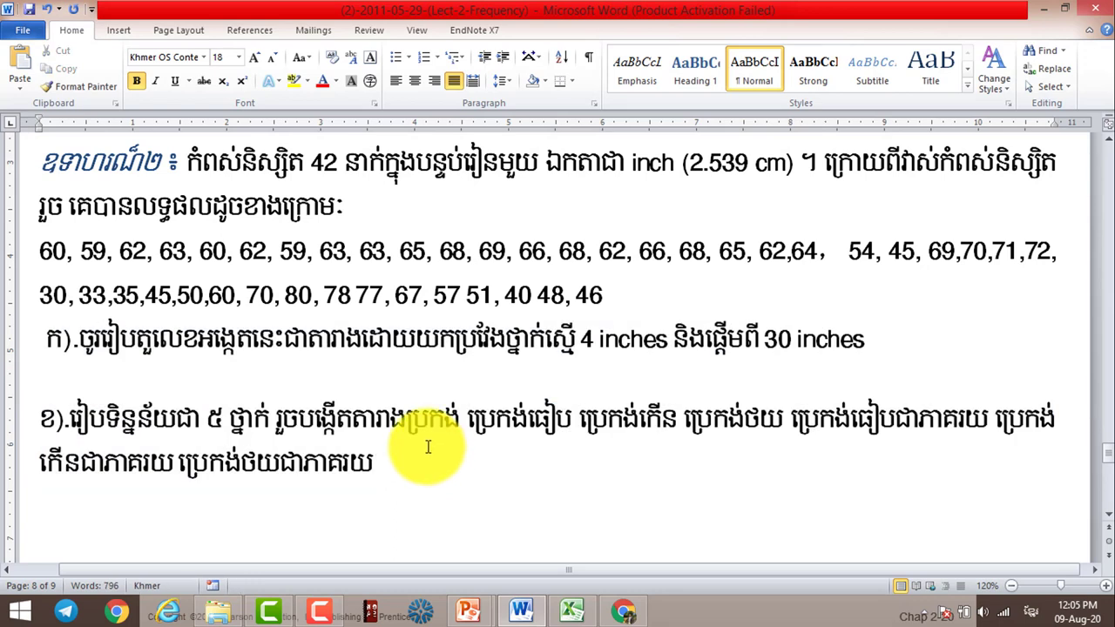
pyautogui.scroll(4, 428, 447)
# Step: Change example 1's worker count from ៥០ to 20 and delete the second data row
pyautogui.scroll(4, 425, 440)
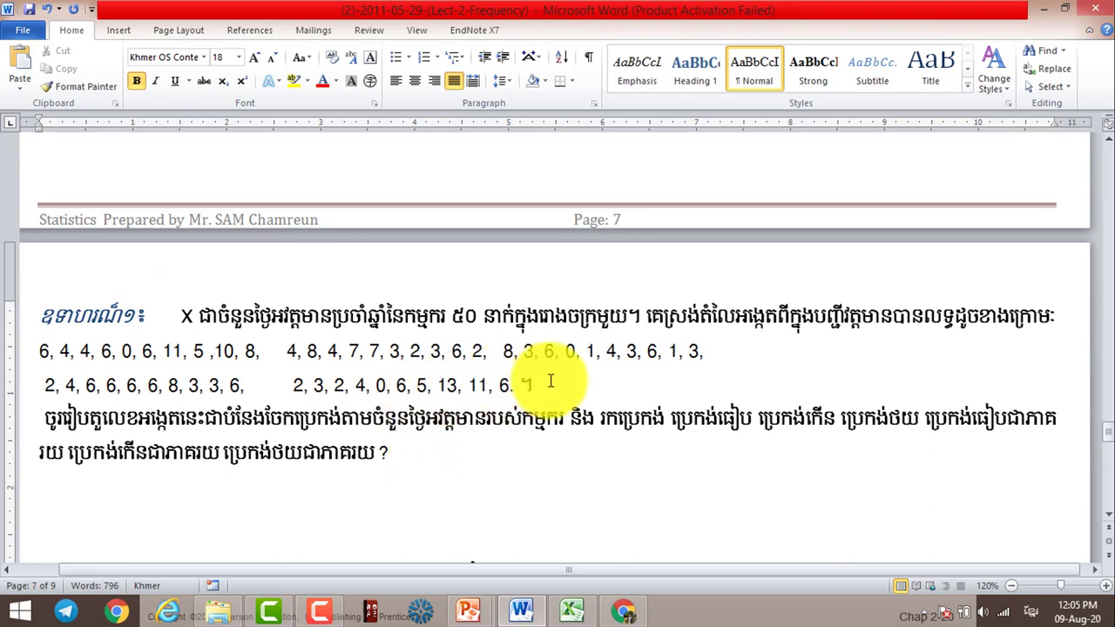
pyautogui.doubleClick(466, 315)
pyautogui.press('Delete')
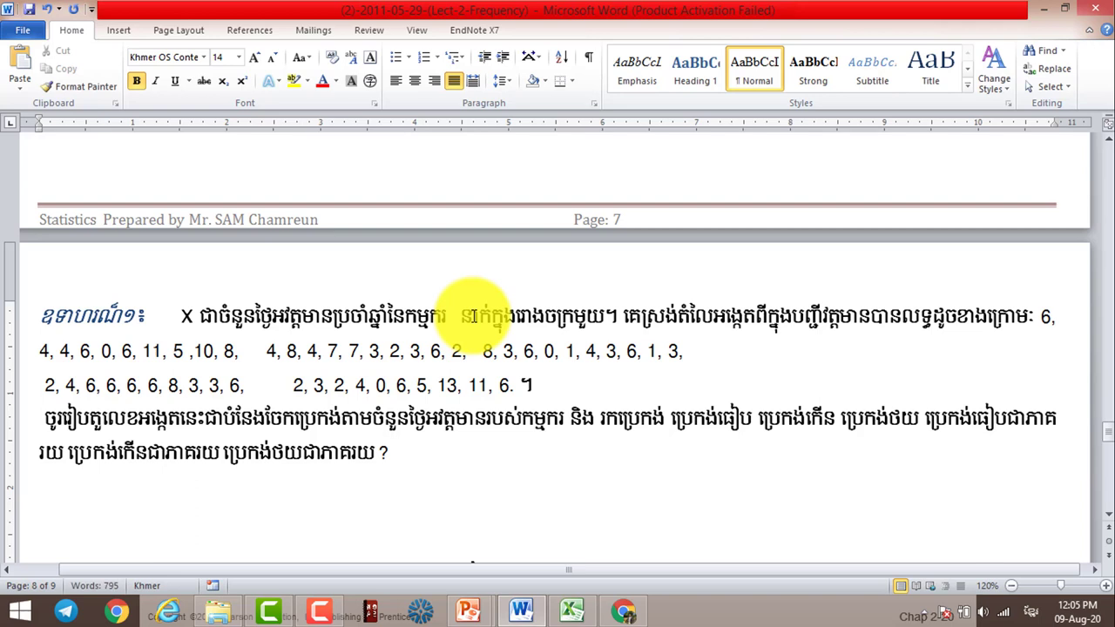
pyautogui.write('20')
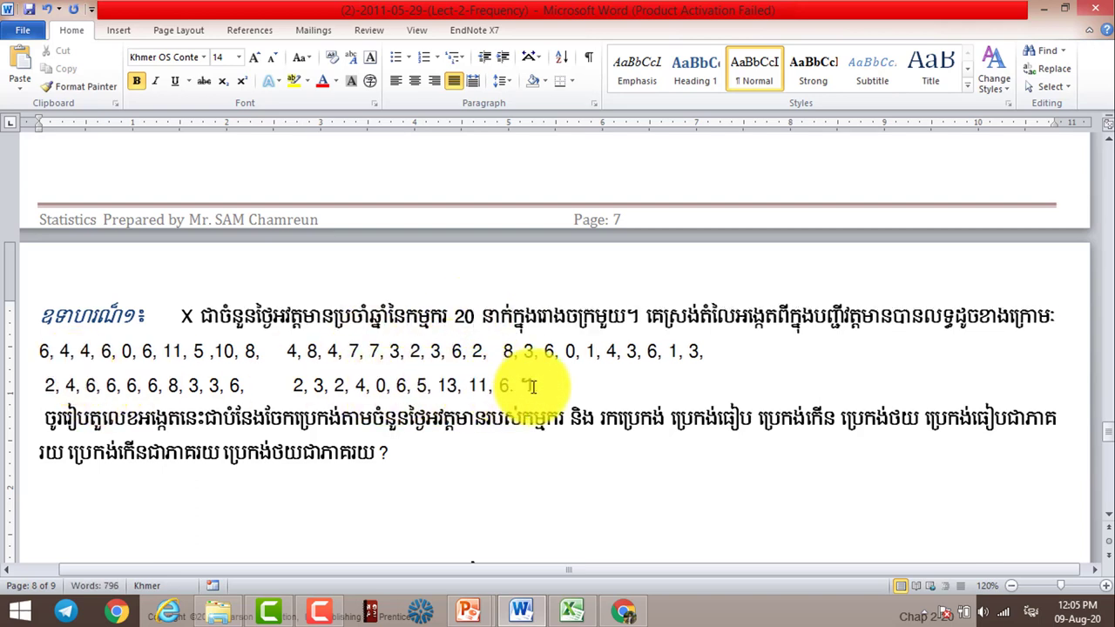
pyautogui.moveTo(560, 387); pyautogui.dragTo(44, 386)
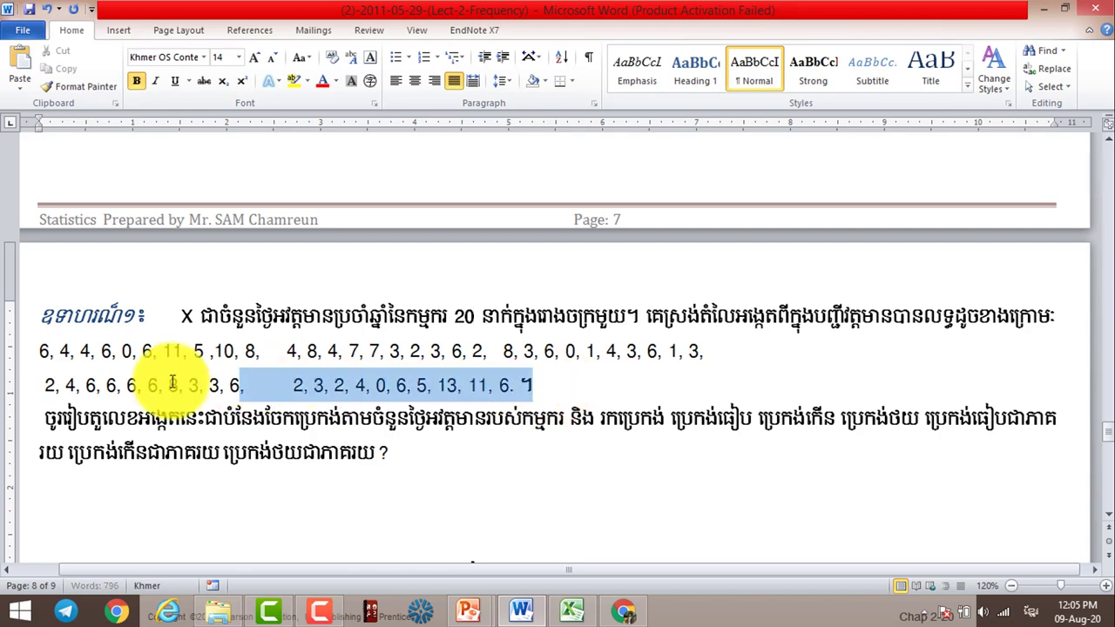
pyautogui.press('Delete')
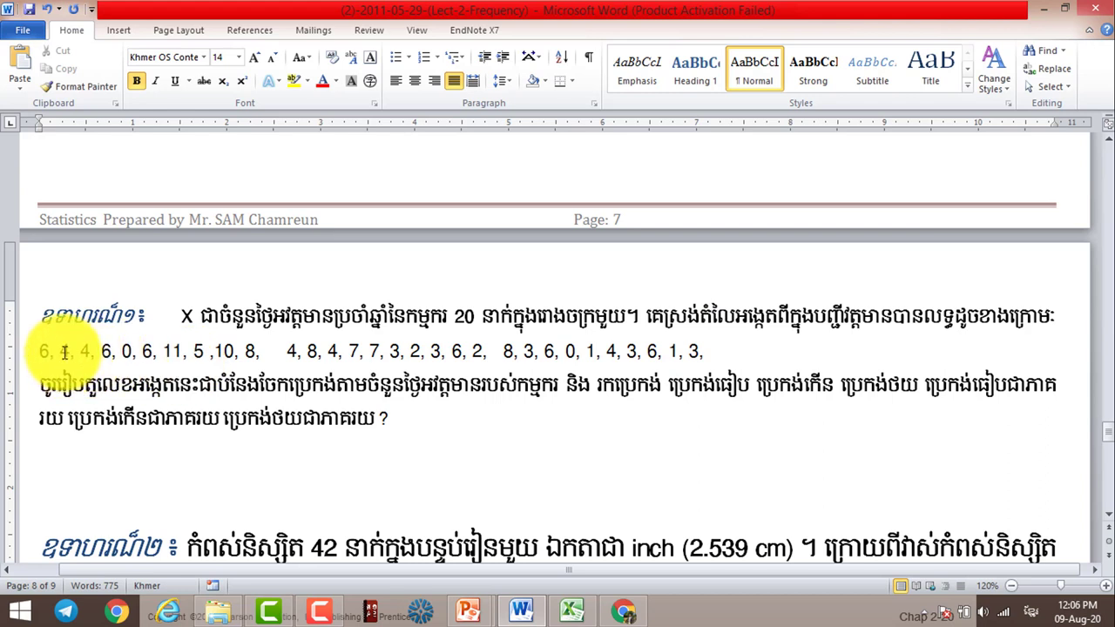
# Step: Rewrite the first data values as 64, 14, 16, 10 and 56
pyautogui.click(61, 351)
pyautogui.press('BackSpace')
pyautogui.press('BackSpace')
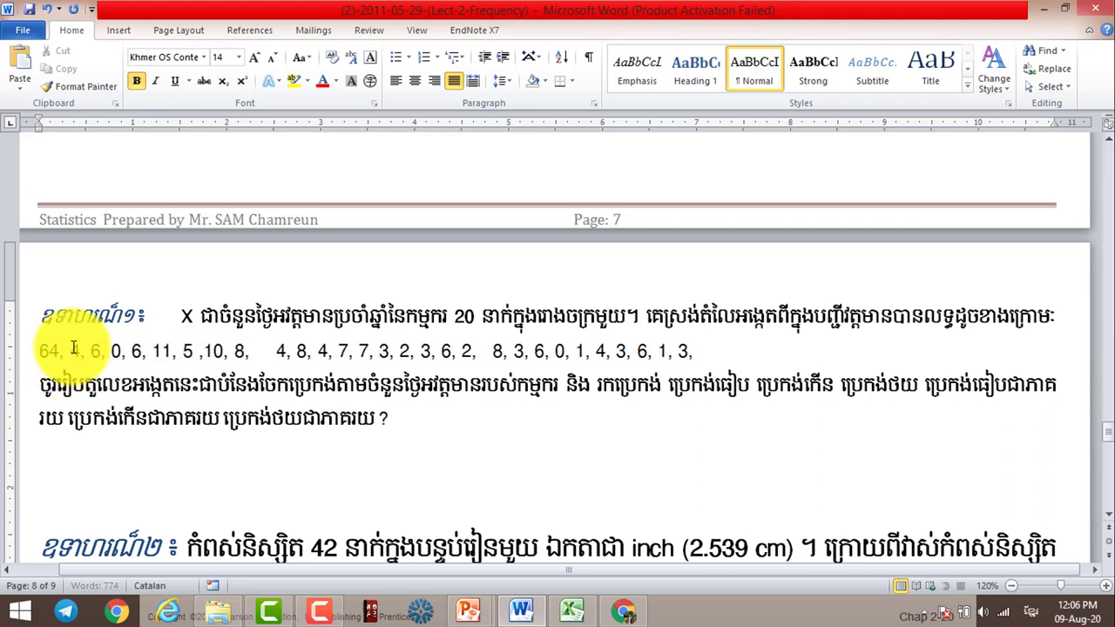
pyautogui.press('Right')
pyautogui.press('Right')
pyautogui.write('4')
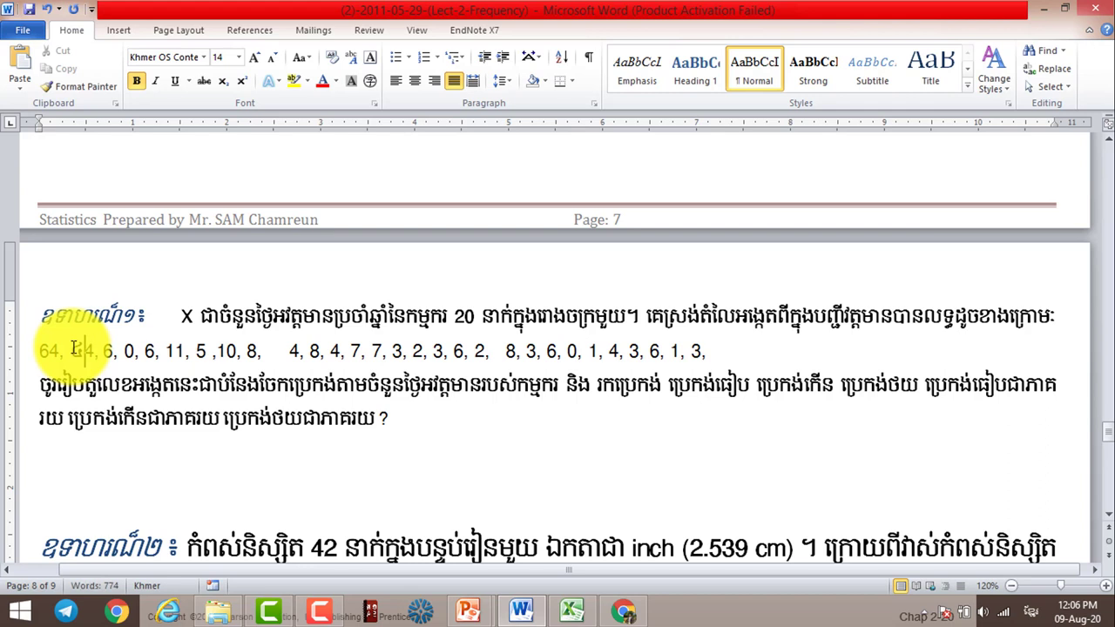
pyautogui.press('BackSpace')
pyautogui.hotkey('alt', 'shift')
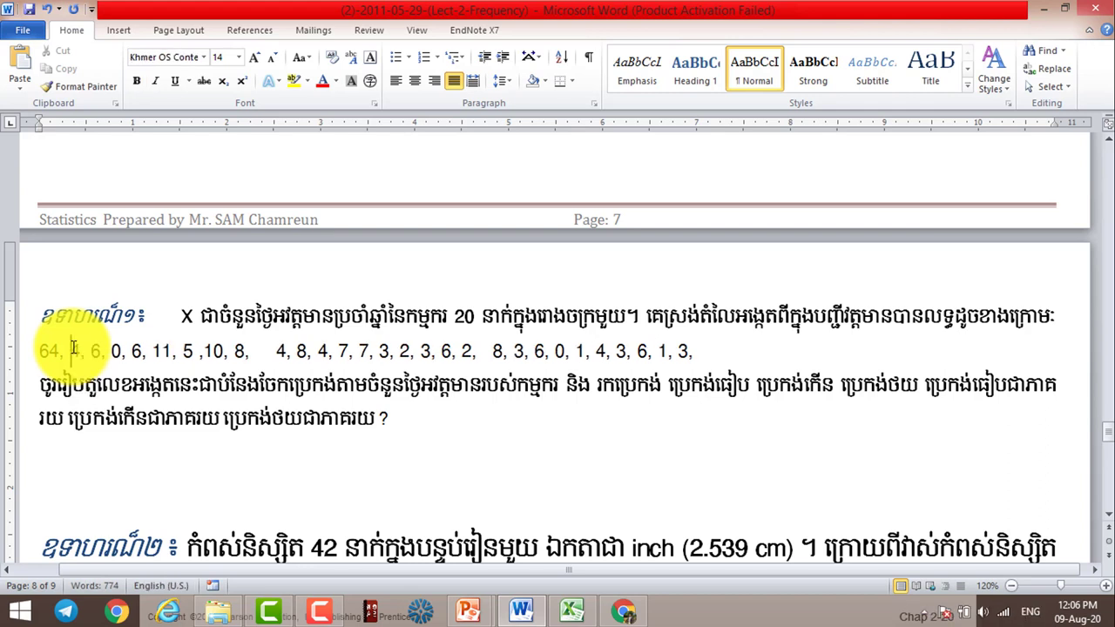
pyautogui.write('4')
pyautogui.press('Down')
pyautogui.press('Down')
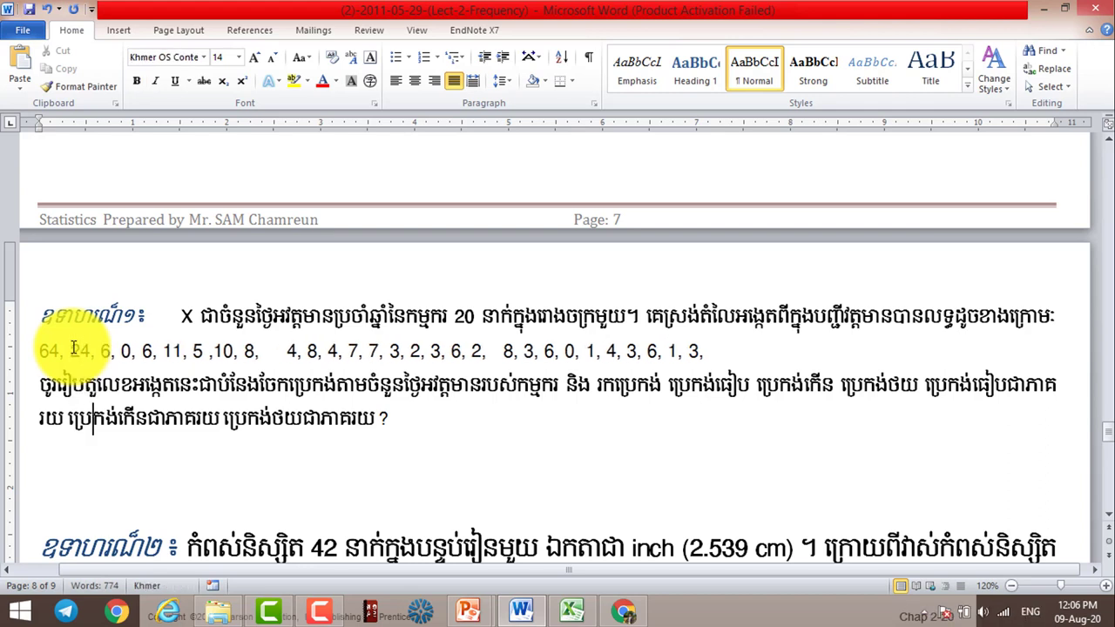
pyautogui.press('Up')
pyautogui.press('Up')
pyautogui.press('Delete')
pyautogui.write('16,')
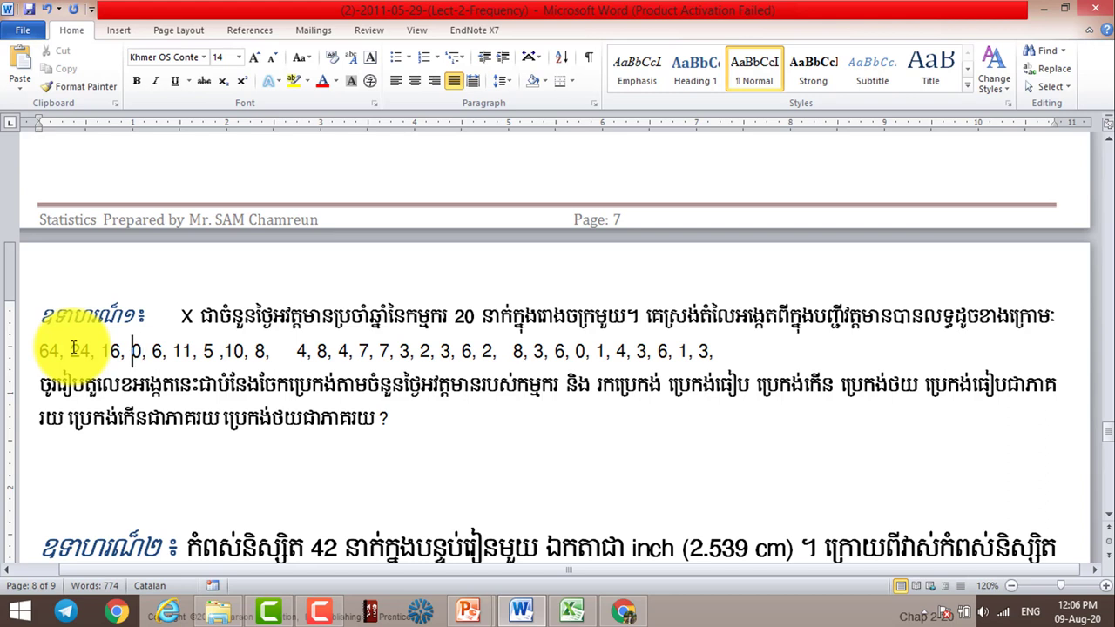
pyautogui.press('Delete')
pyautogui.write('10')
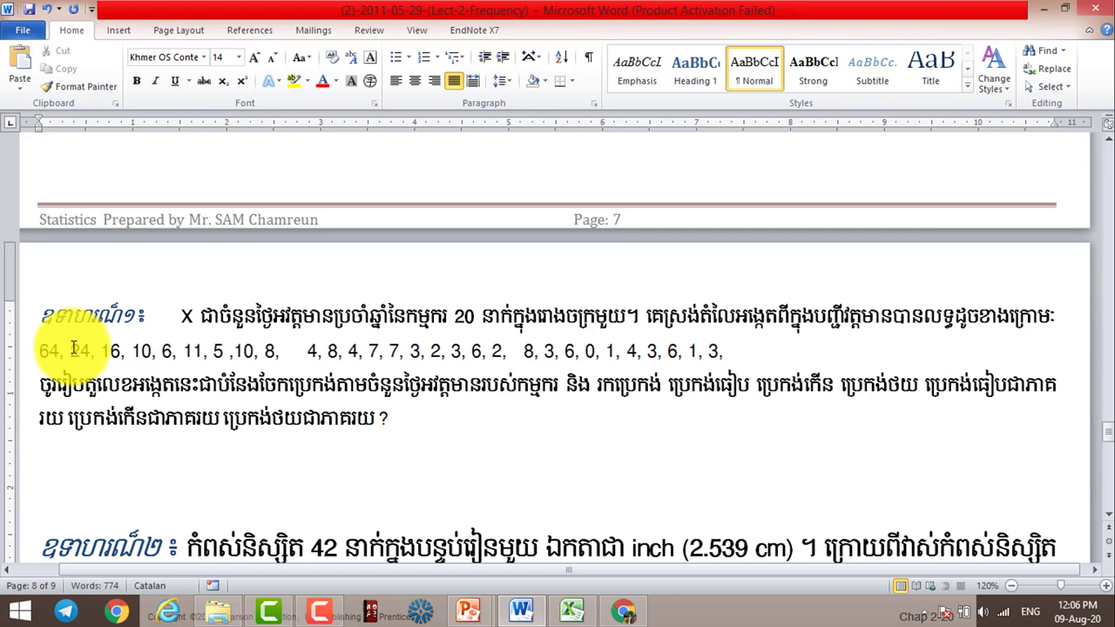
pyautogui.press('Delete')
pyautogui.write('56')
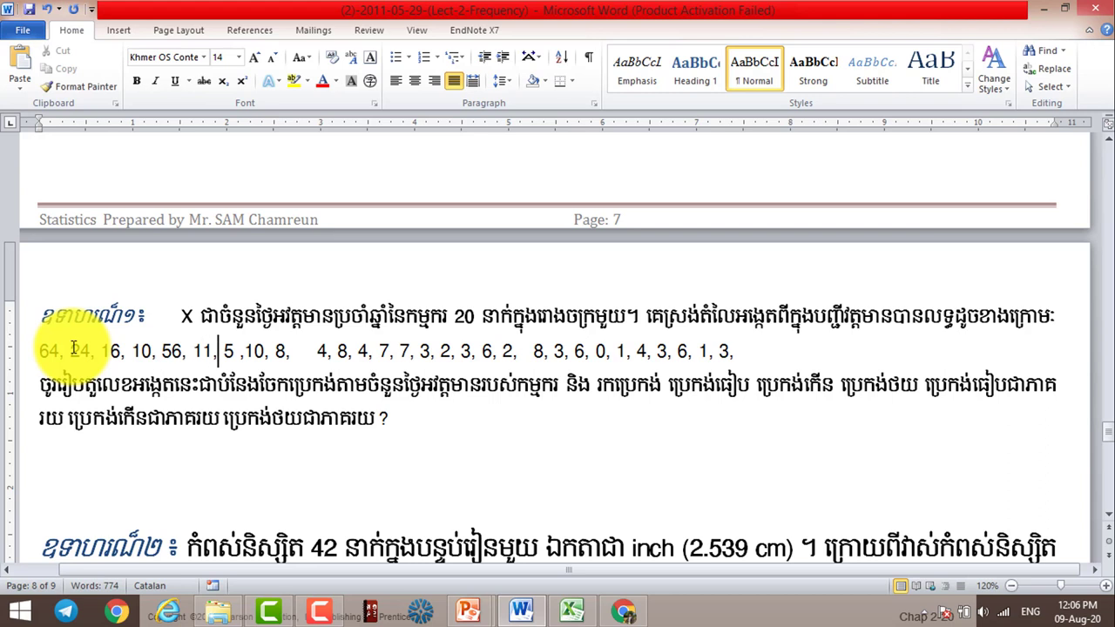
pyautogui.write('5')
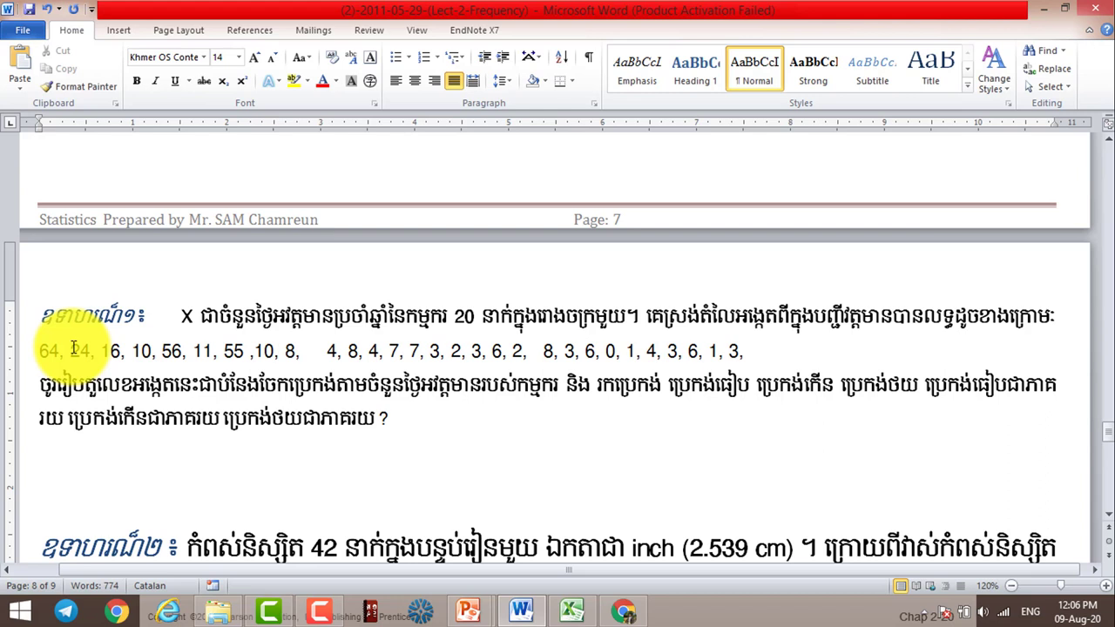
pyautogui.write('6')
# Step: Change the next data values to 68, 48, 34, 67, 72, 53, 86, 82 and 88
pyautogui.press('Right')
pyautogui.press('Right')
pyautogui.press('Right')
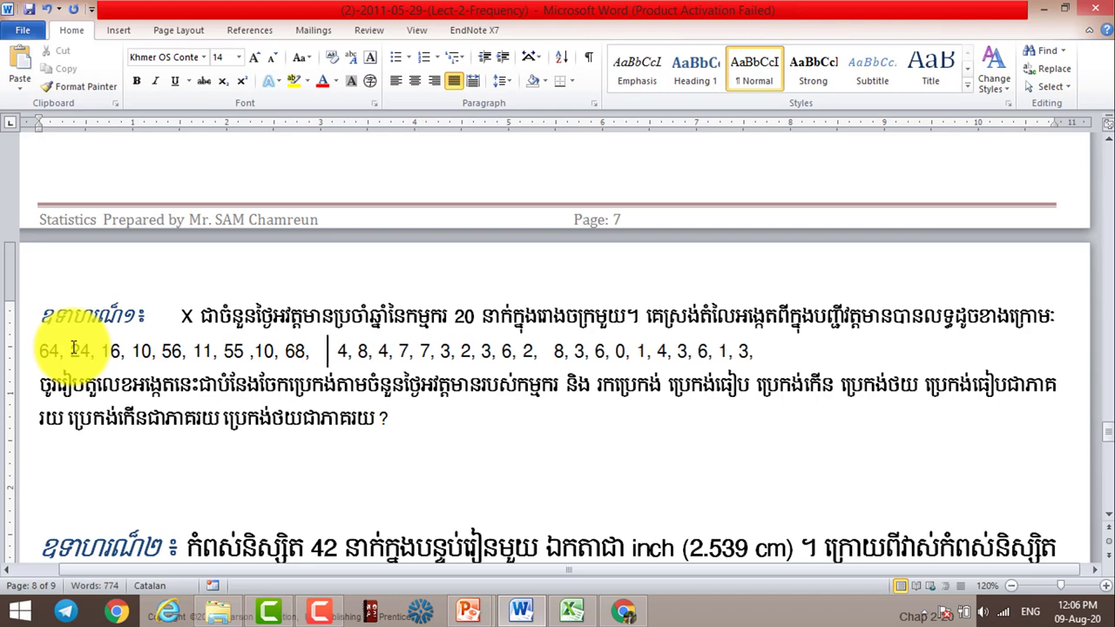
pyautogui.write('3')
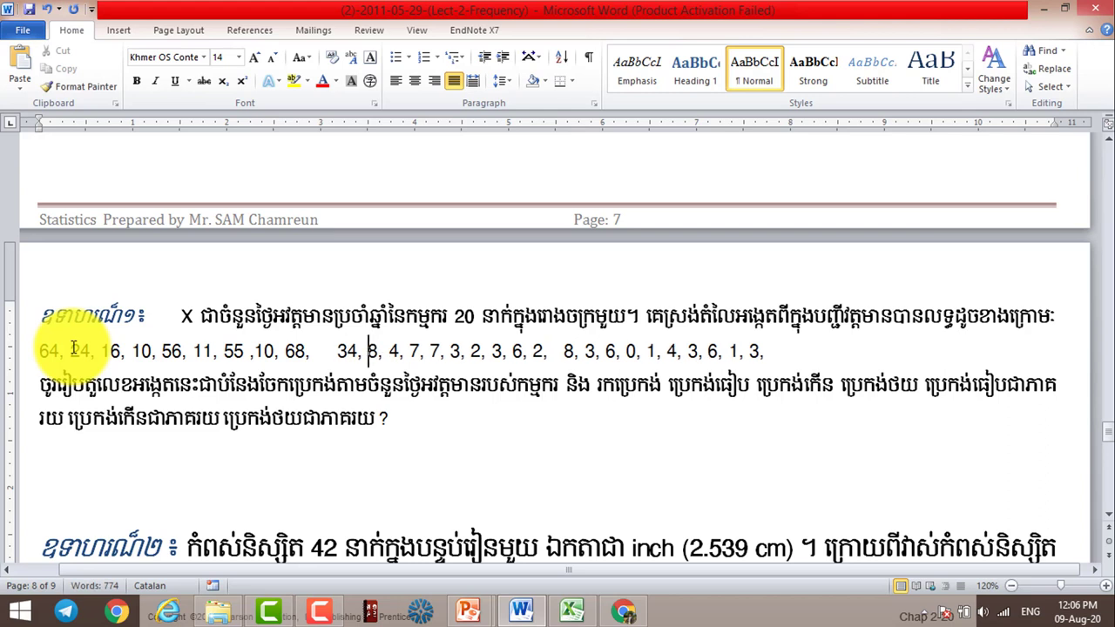
pyautogui.write('4')
pyautogui.press('Right')
pyautogui.press('Right')
pyautogui.press('Right')
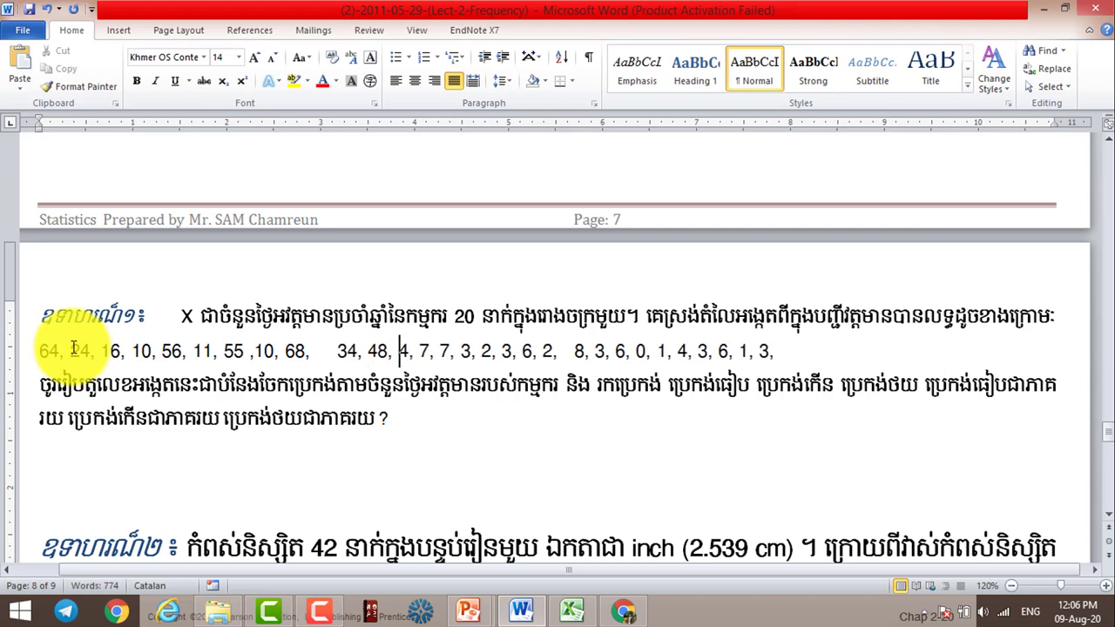
pyautogui.write('3')
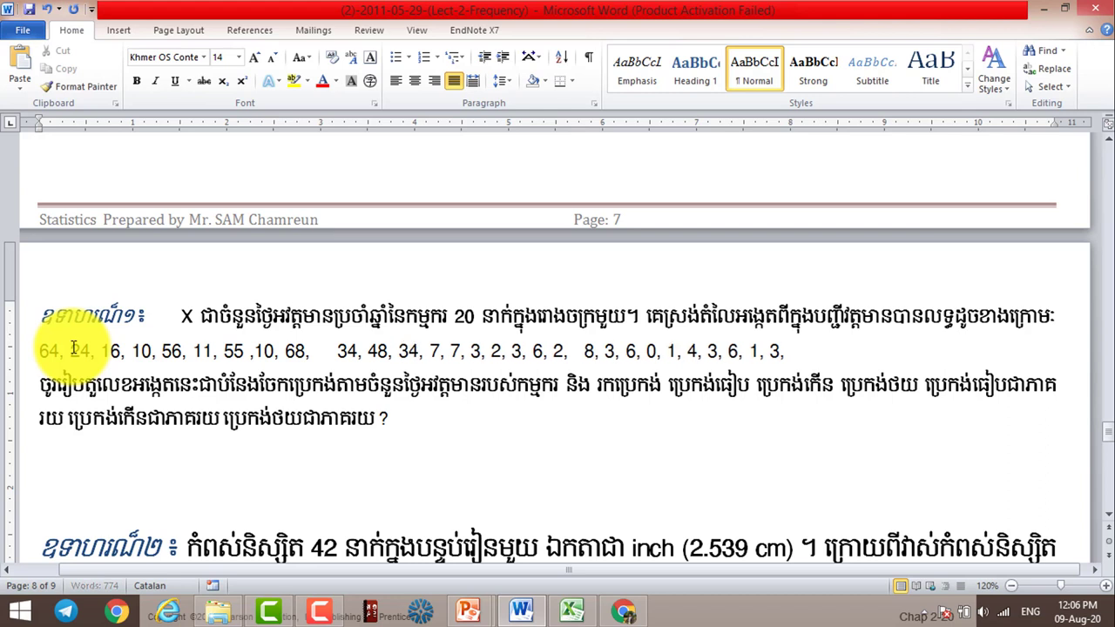
pyautogui.press('Right')
pyautogui.press('Right')
pyautogui.write('7, ')
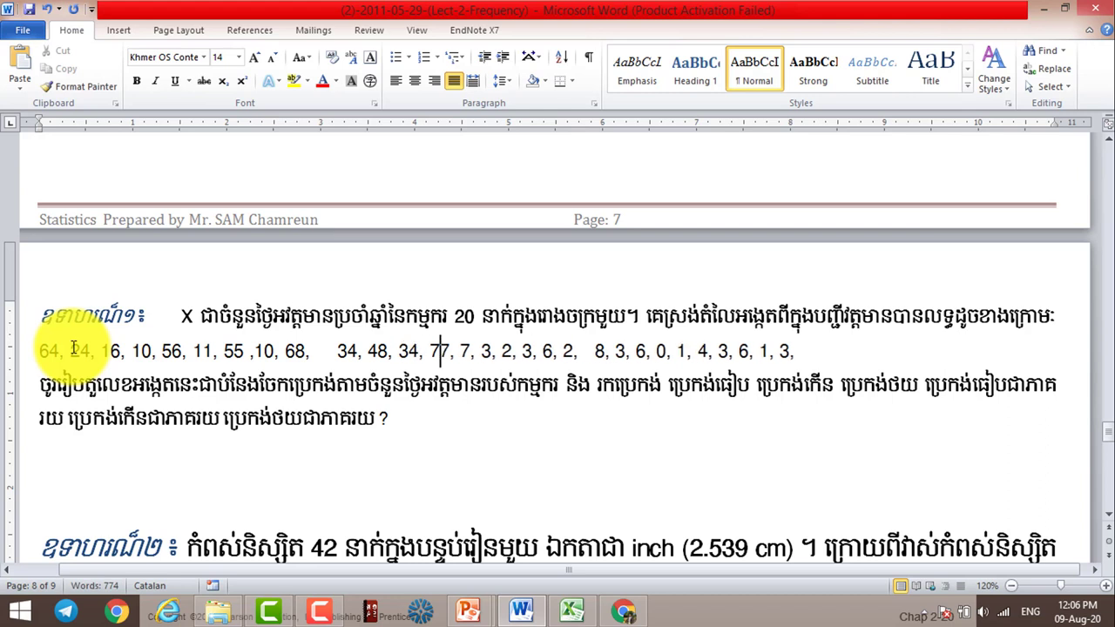
pyautogui.write('6')
pyautogui.press('Right')
pyautogui.press('Right')
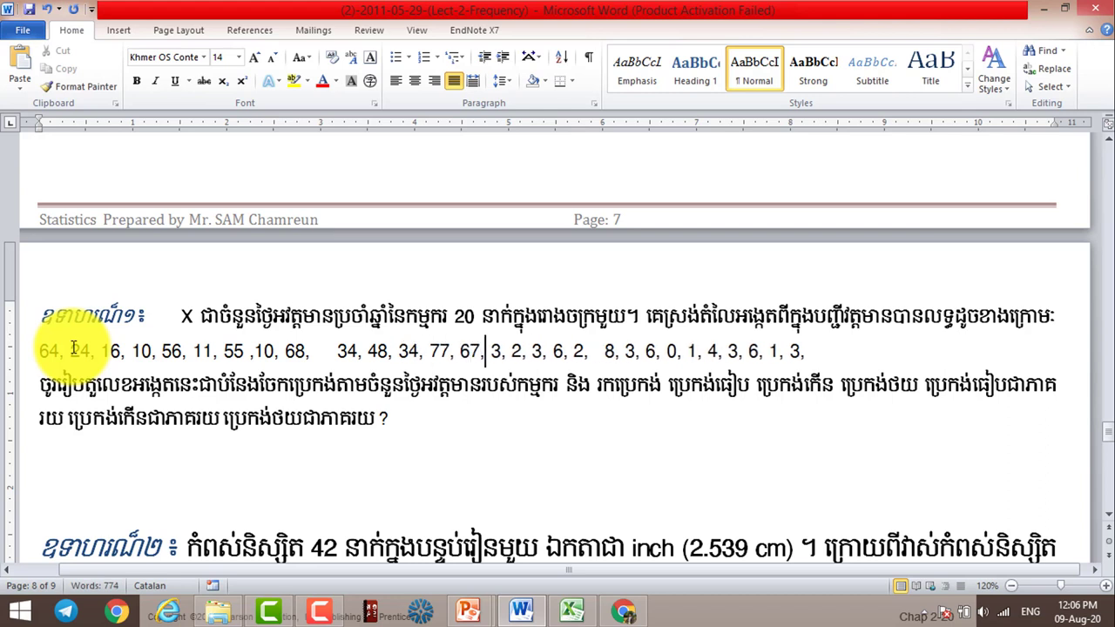
pyautogui.write('6')
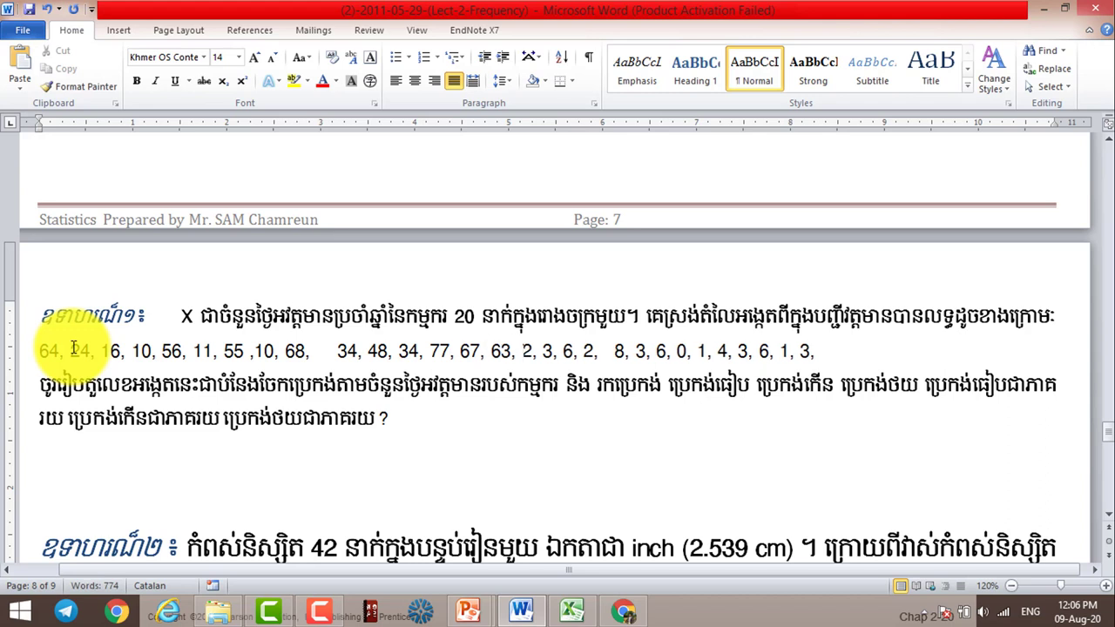
pyautogui.write('7')
pyautogui.press('Right')
pyautogui.press('Right')
pyautogui.press('Right')
pyautogui.write('5')
pyautogui.press('Right')
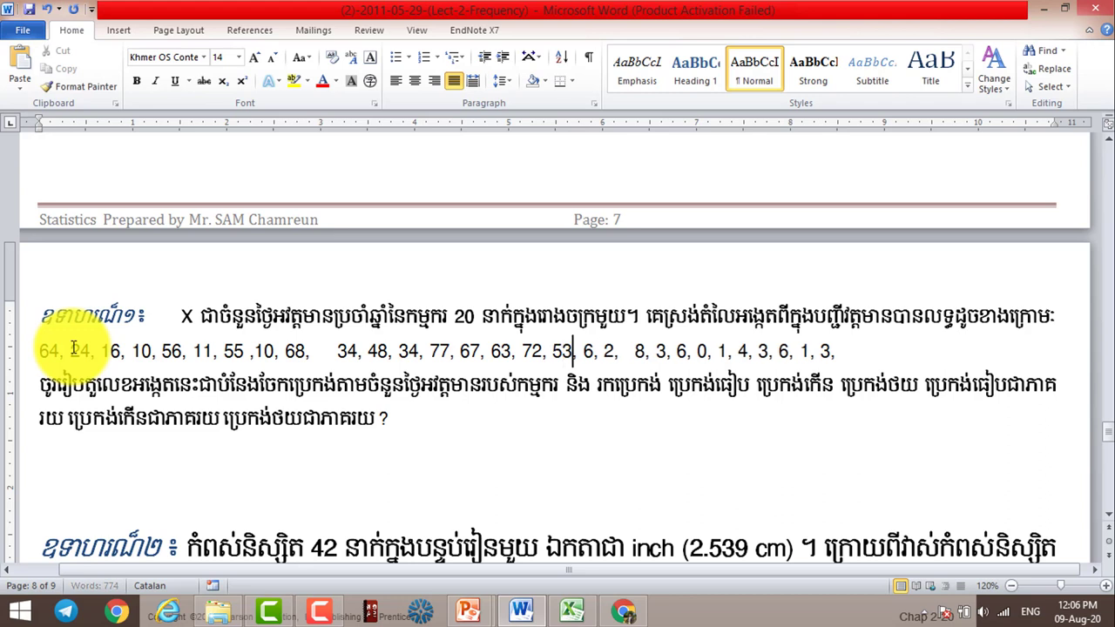
pyautogui.press('Right')
pyautogui.press('Right')
pyautogui.write('8')
pyautogui.press('Right')
pyautogui.press('Right')
pyautogui.press('Right')
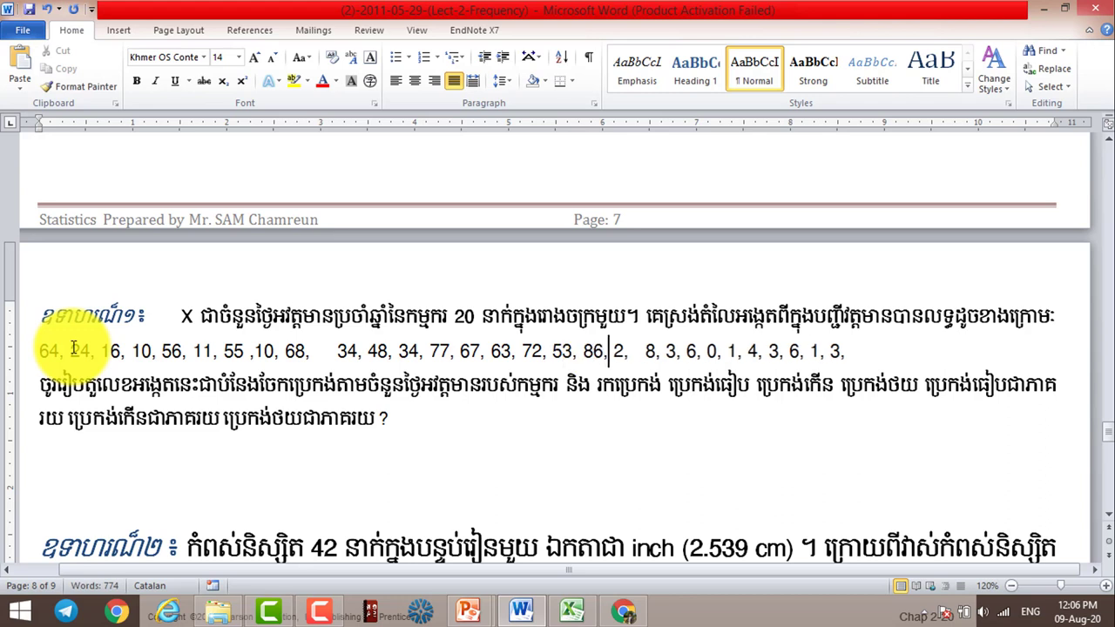
pyautogui.write('8')
pyautogui.press('Right')
pyautogui.press('Right')
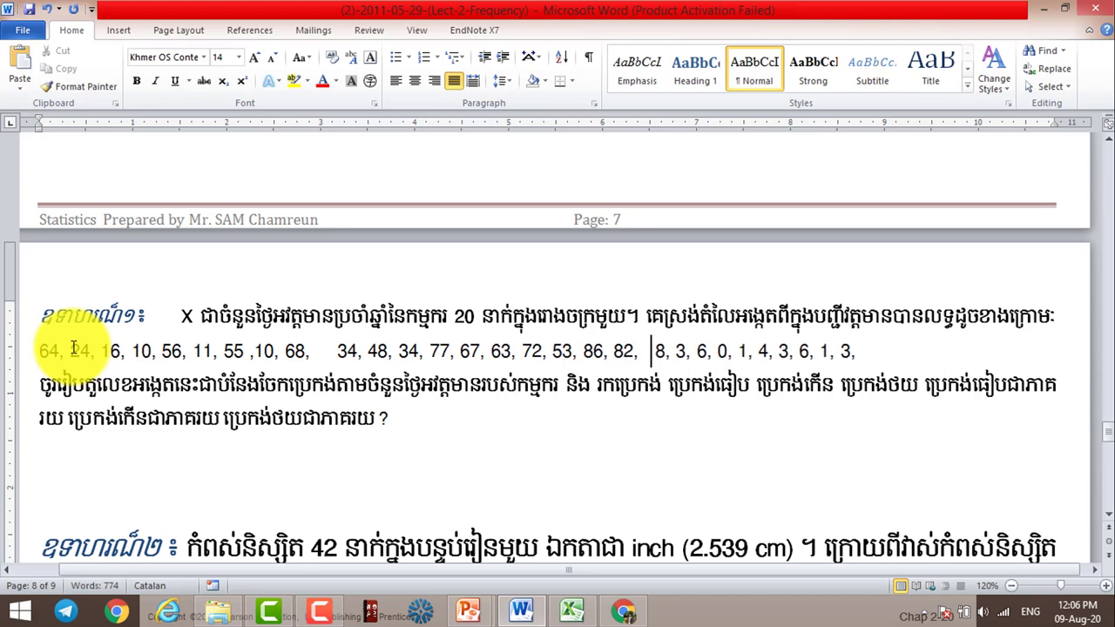
pyautogui.write('8')
pyautogui.press('Right')
pyautogui.press('Right')
pyautogui.press('Right')
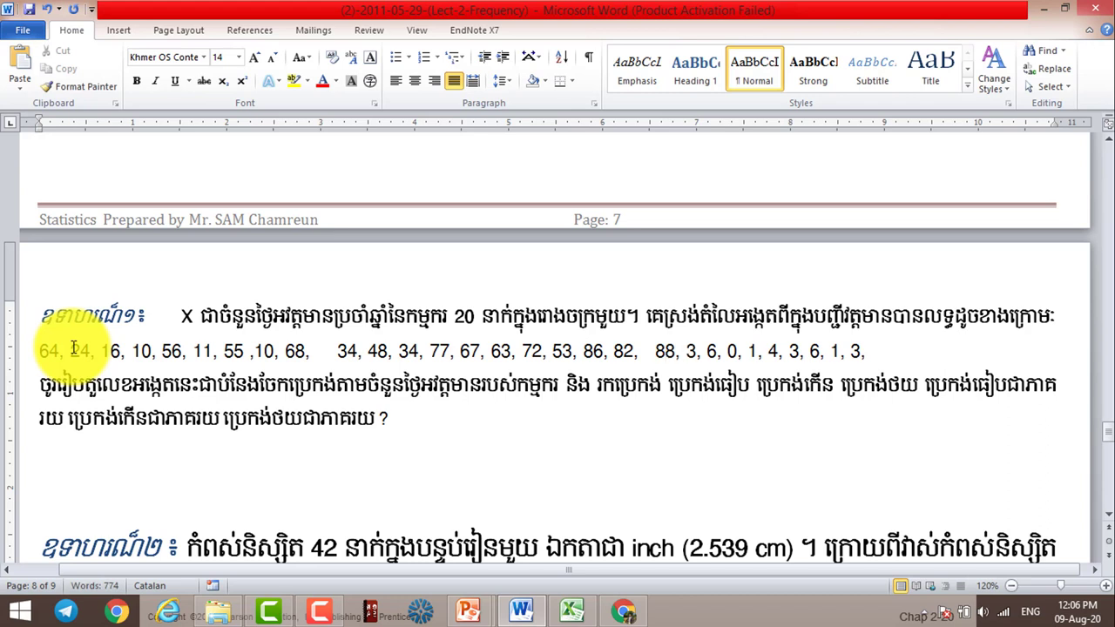
pyautogui.write('5')
pyautogui.press('Right')
# Step: Update the remaining values to 53, 66, 70, 41, 34, 23, 36, 11, 33, and insert 11 16
pyautogui.write('6')
pyautogui.press('Right')
pyautogui.press('Right')
pyautogui.press('Right')
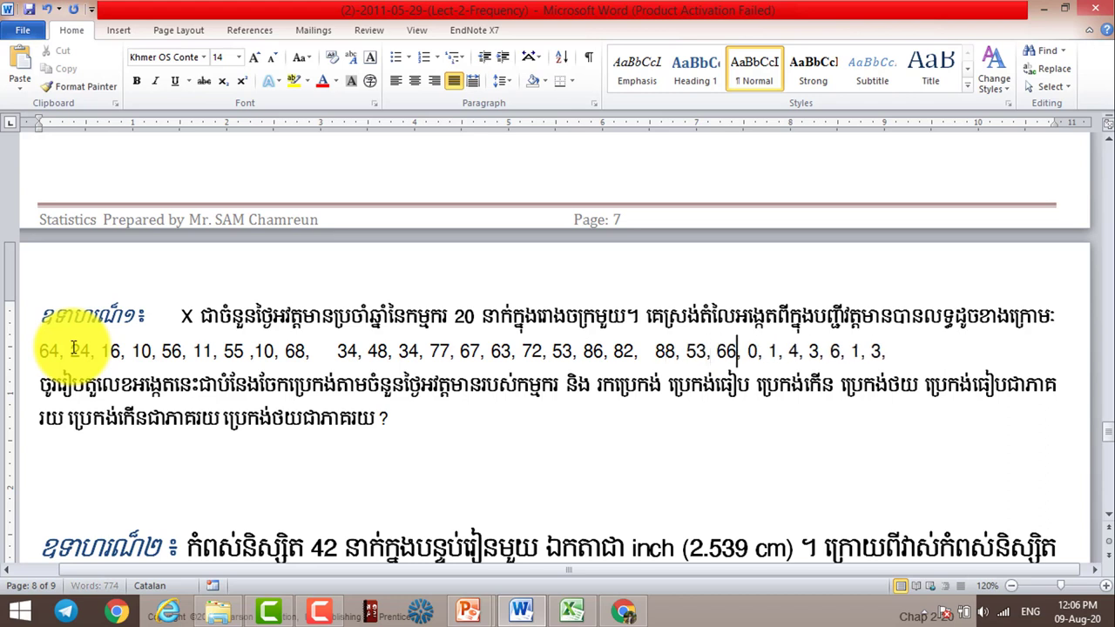
pyautogui.write('7')
pyautogui.press('Right')
pyautogui.press('Right')
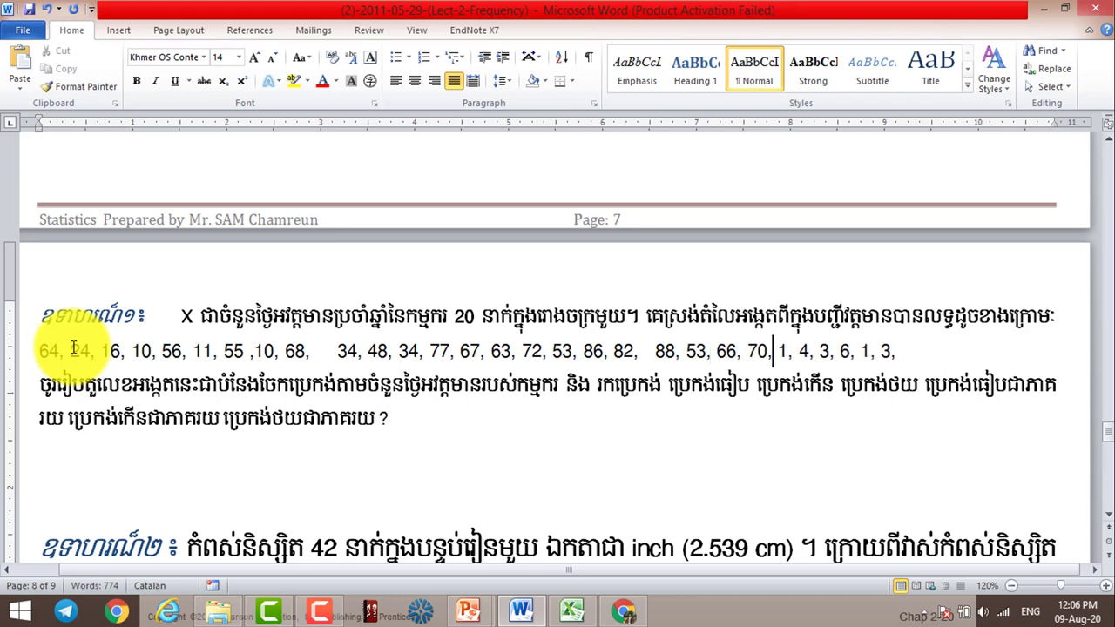
pyautogui.write('4')
pyautogui.press('Right')
pyautogui.press('Right')
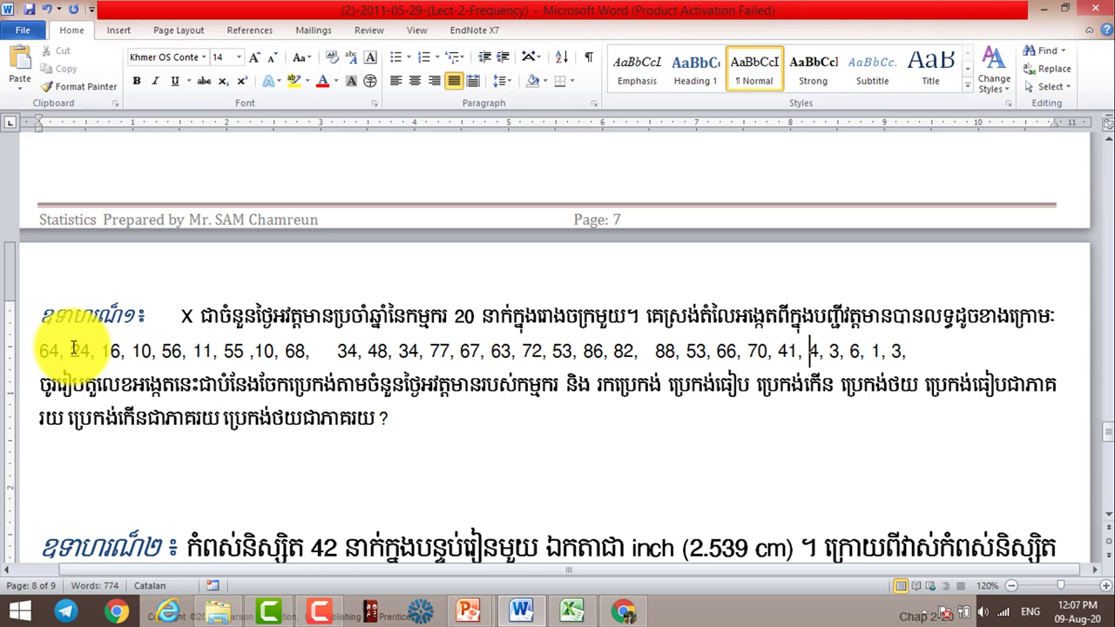
pyautogui.write('3')
pyautogui.press('Right')
pyautogui.press('Right')
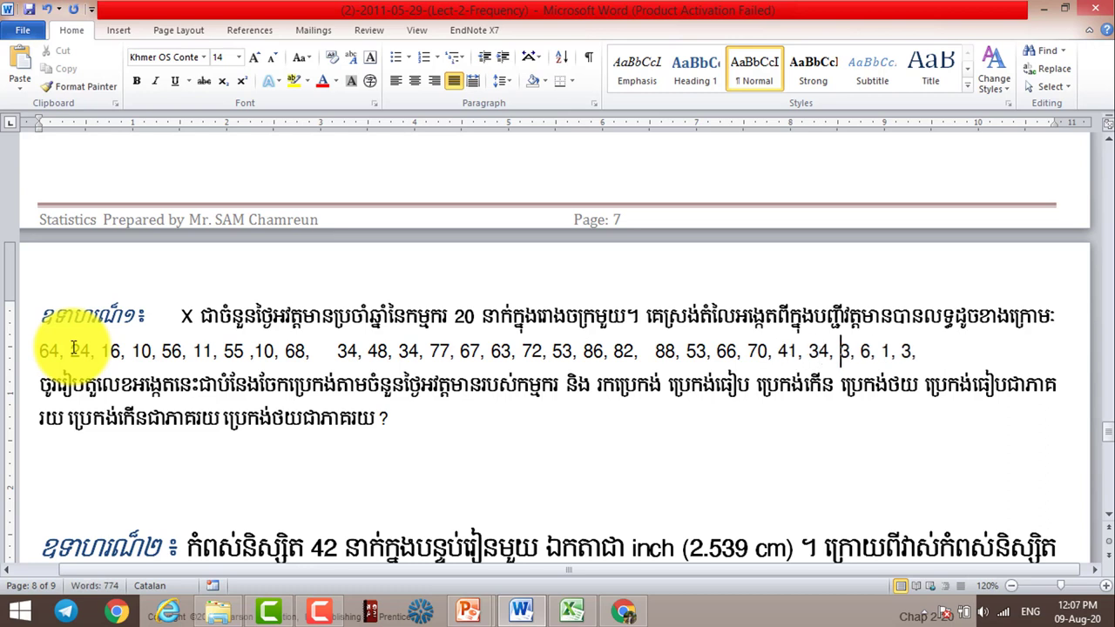
pyautogui.write('2')
pyautogui.press('Right')
pyautogui.press('Right')
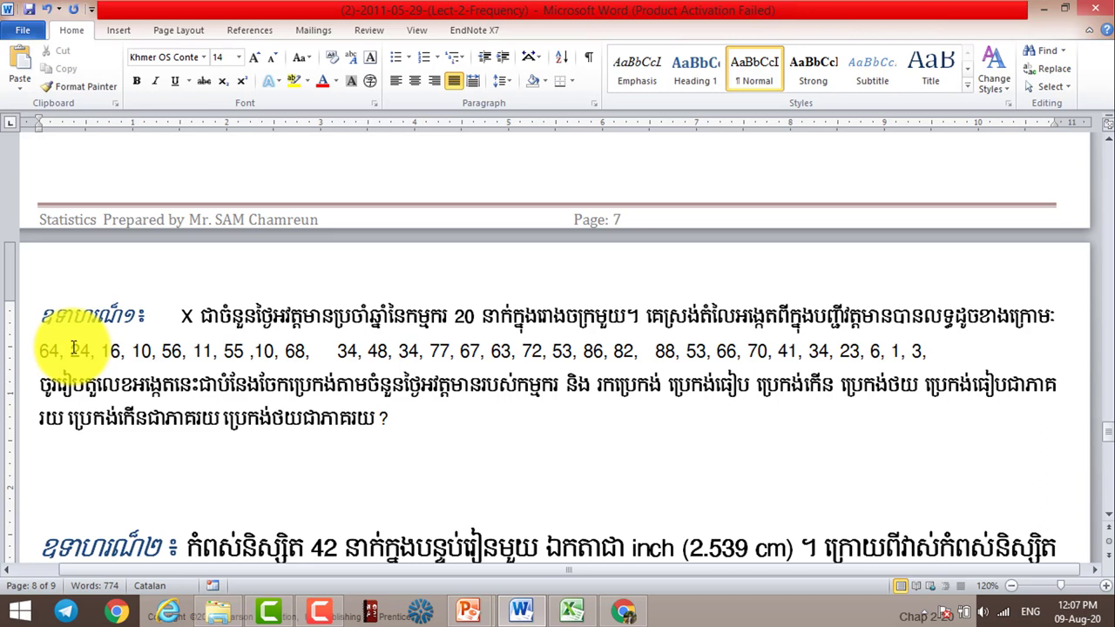
pyautogui.write('3')
pyautogui.press('Right')
pyautogui.press('BackSpace')
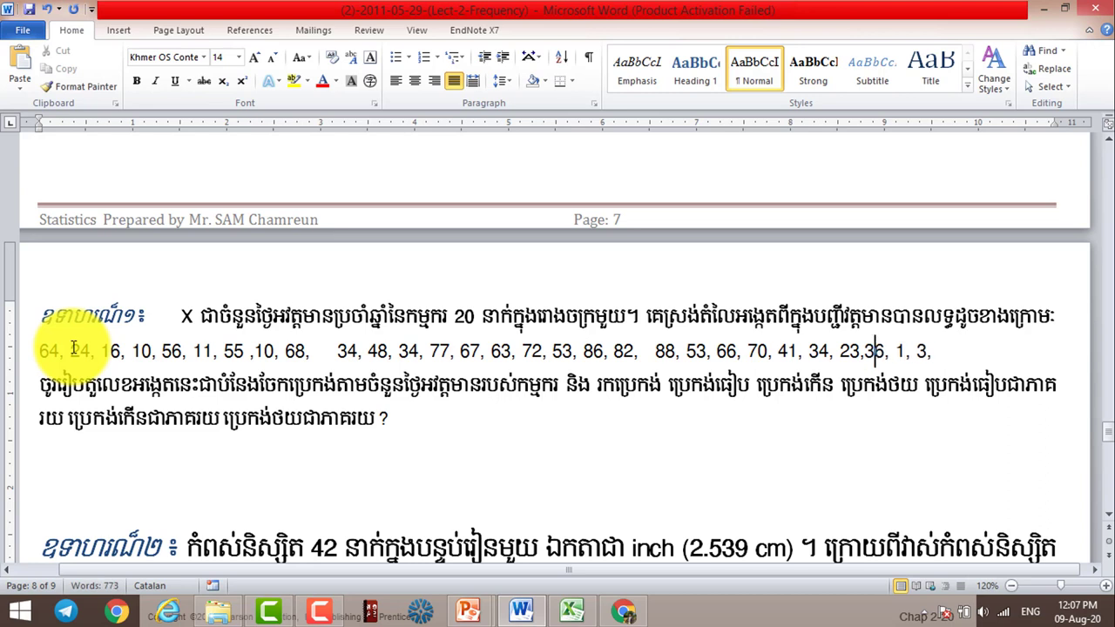
pyautogui.press('Right')
pyautogui.press('Right')
pyautogui.press('Right')
pyautogui.write('1')
pyautogui.press('Right')
pyautogui.press('Right')
pyautogui.press('Right')
pyautogui.write('3')
pyautogui.press('Left')
pyautogui.press('Left')
pyautogui.press('Left')
pyautogui.write('11')
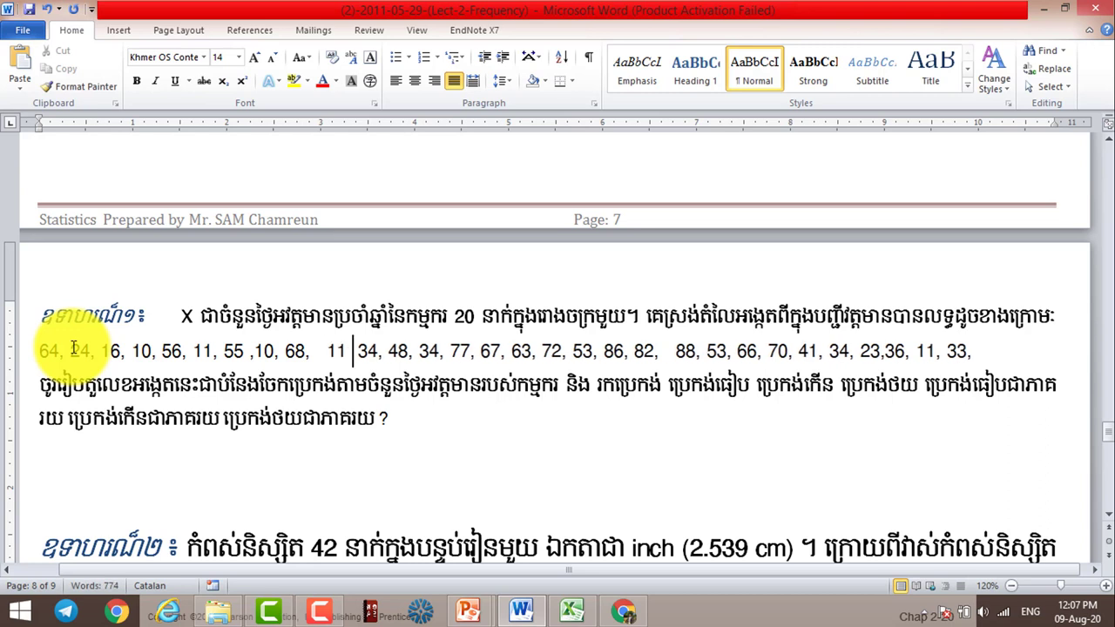
pyautogui.write(' 16')
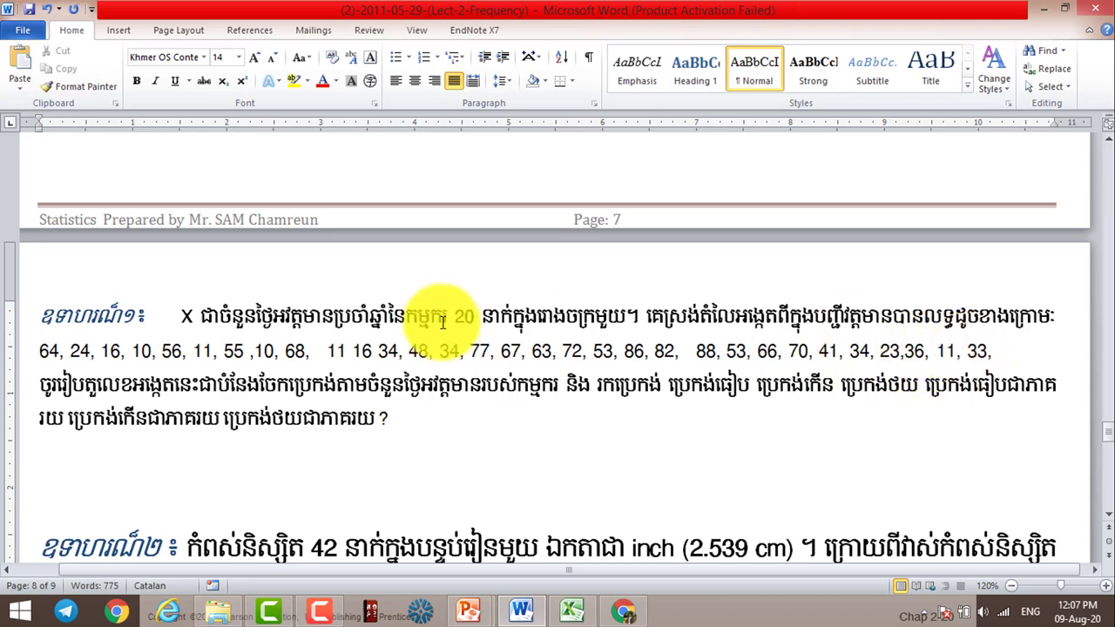
# Step: Replace the worker count 20 with 31 in example 1's opening sentence
pyautogui.doubleClick(475, 309)
pyautogui.press('Delete')
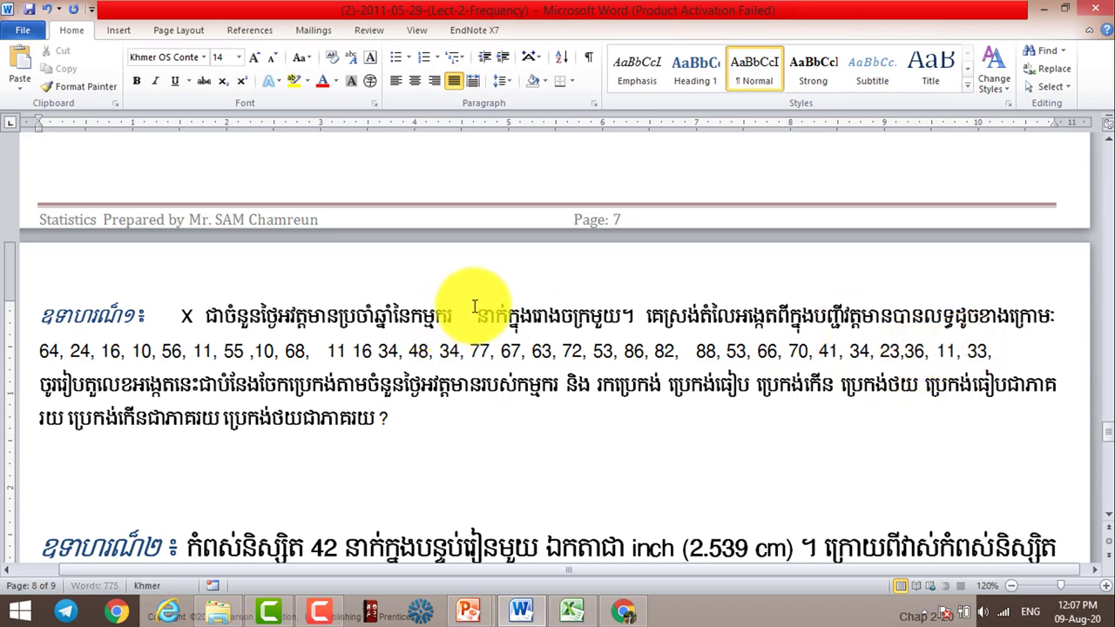
pyautogui.write('31')
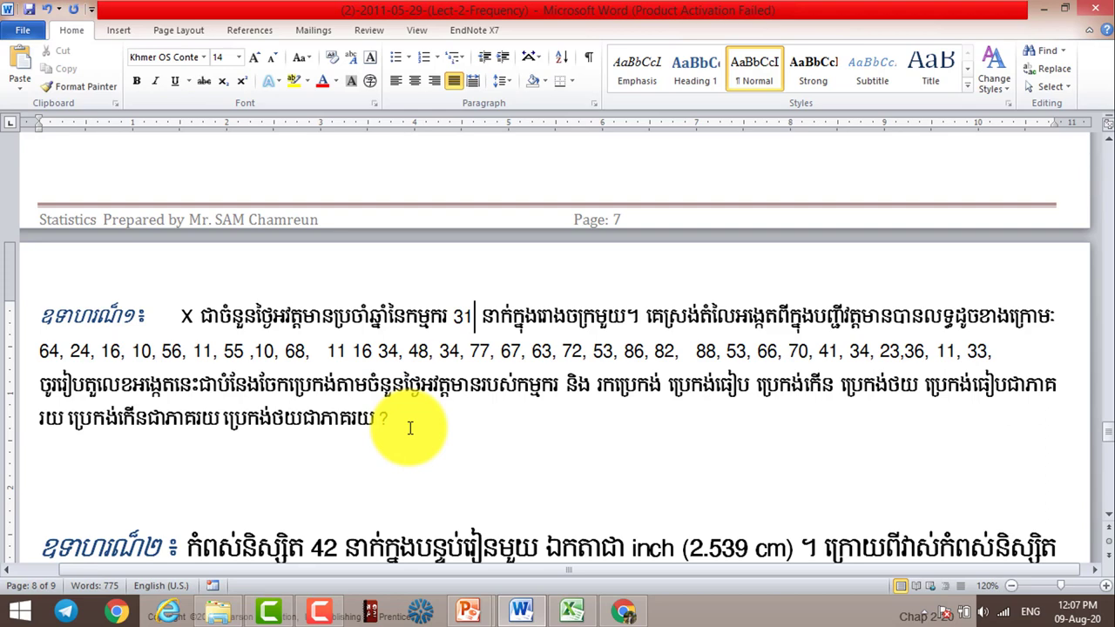
pyautogui.scroll(-3, 410, 427)
pyautogui.scroll(-3, 410, 427)
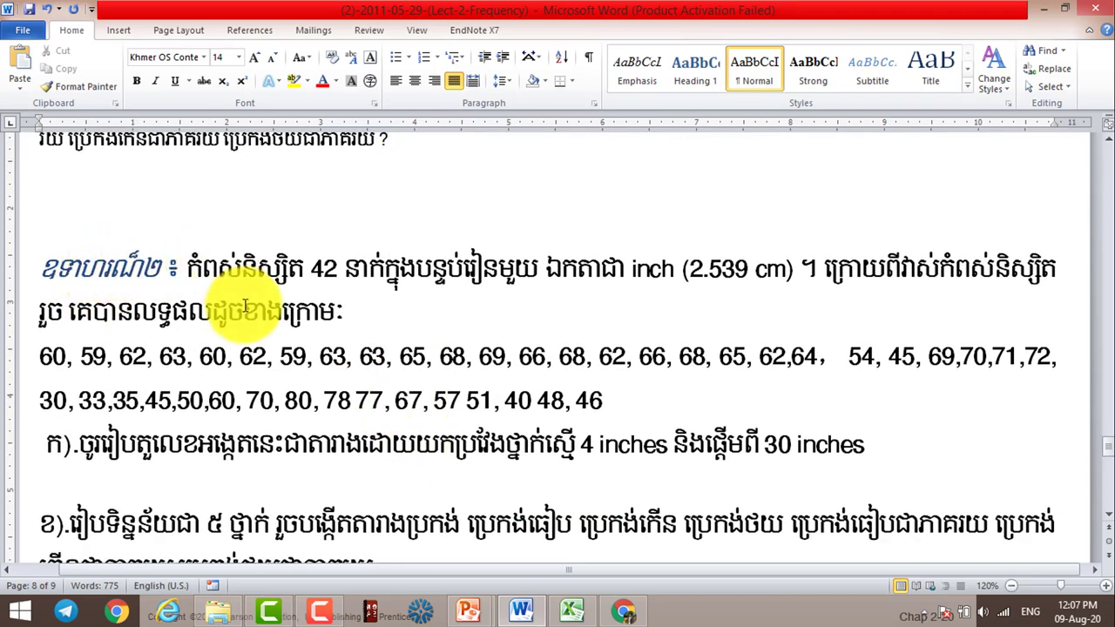
pyautogui.scroll(-3, 314, 270)
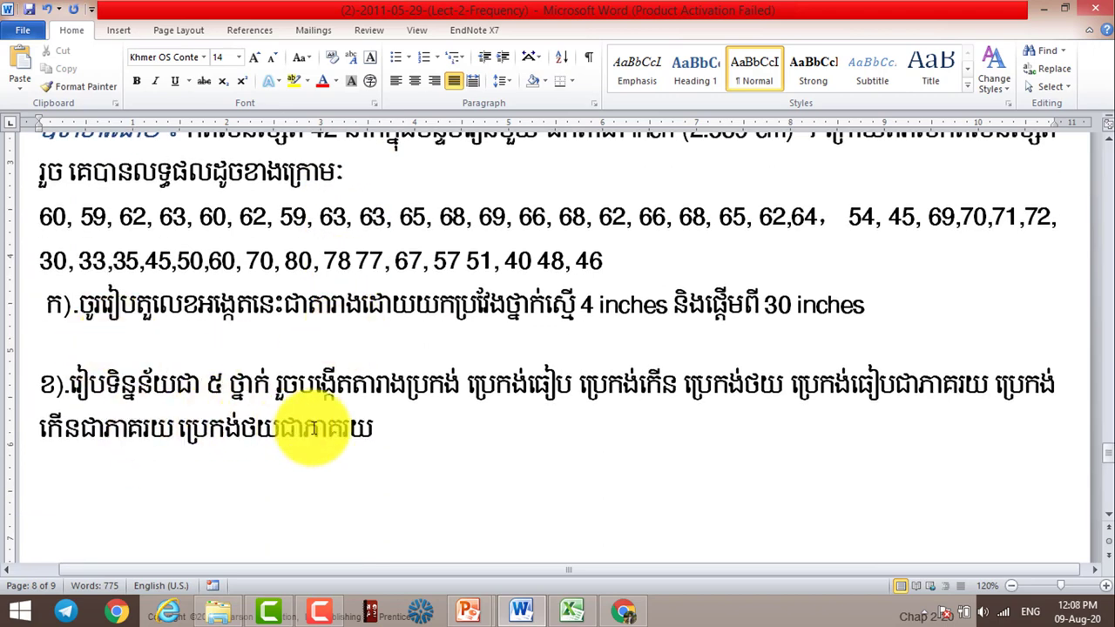
pyautogui.scroll(1, 310, 426)
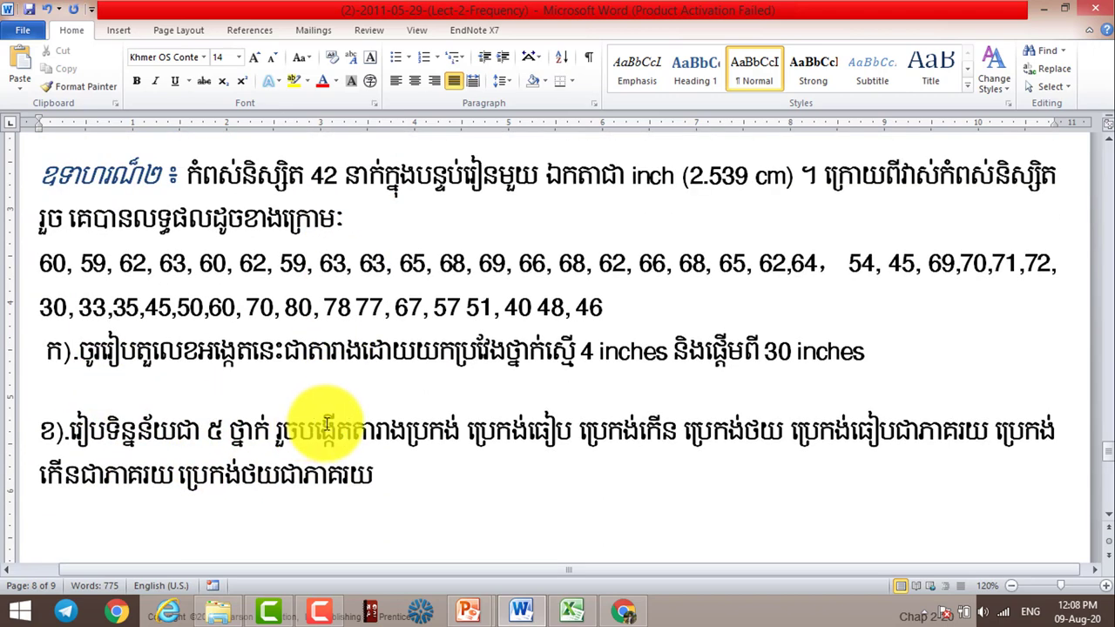
pyautogui.scroll(1, 327, 425)
pyautogui.scroll(1, 327, 424)
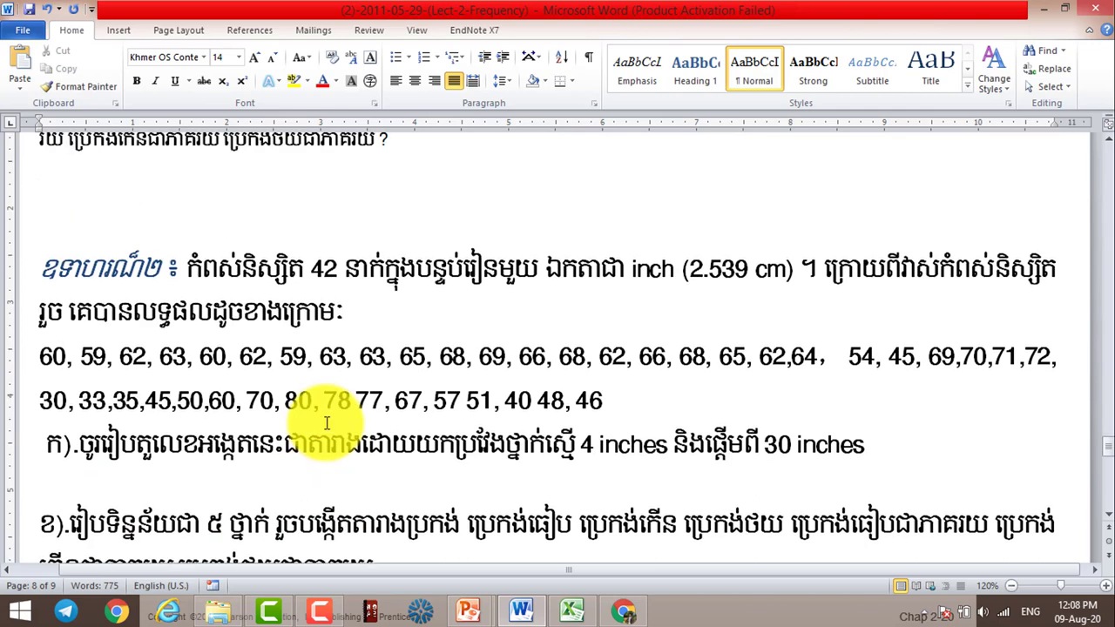
pyautogui.scroll(4, 327, 424)
pyautogui.scroll(8, 322, 425)
pyautogui.scroll(4, 310, 427)
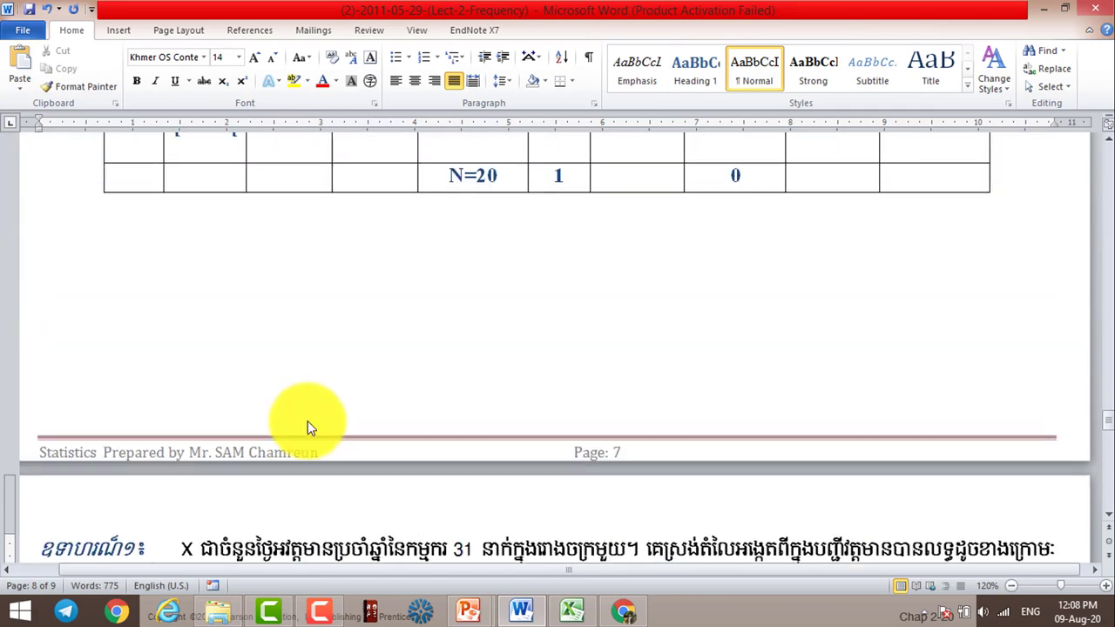
pyautogui.scroll(4, 378, 378)
pyautogui.scroll(4, 374, 378)
pyautogui.scroll(2, 381, 379)
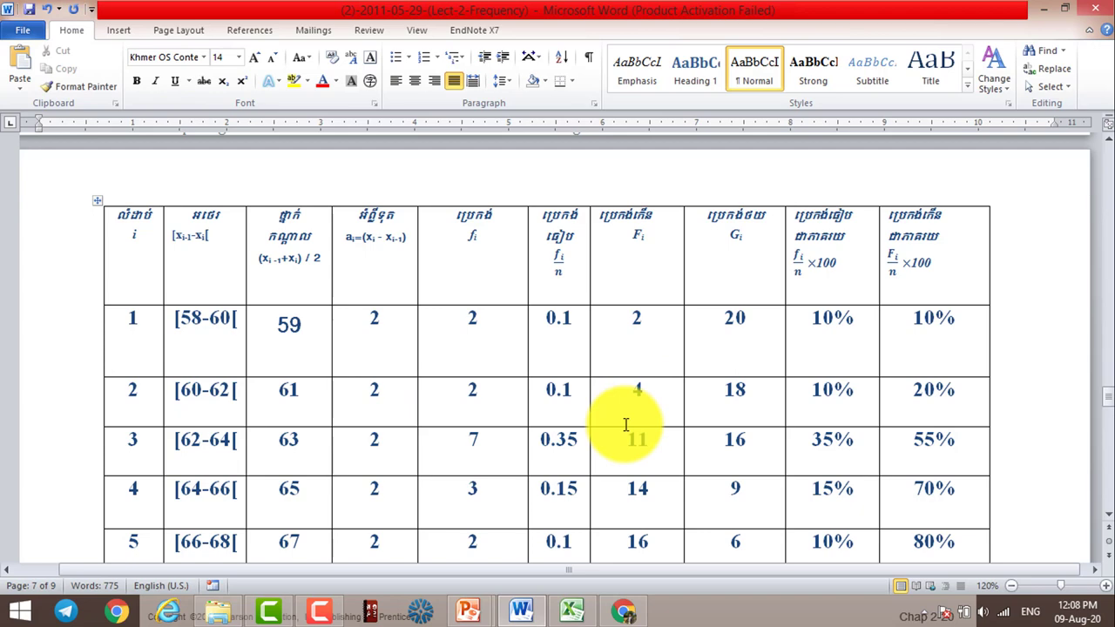
pyautogui.scroll(-1, 510, 369)
pyautogui.scroll(-5, 501, 368)
pyautogui.scroll(-8, 500, 366)
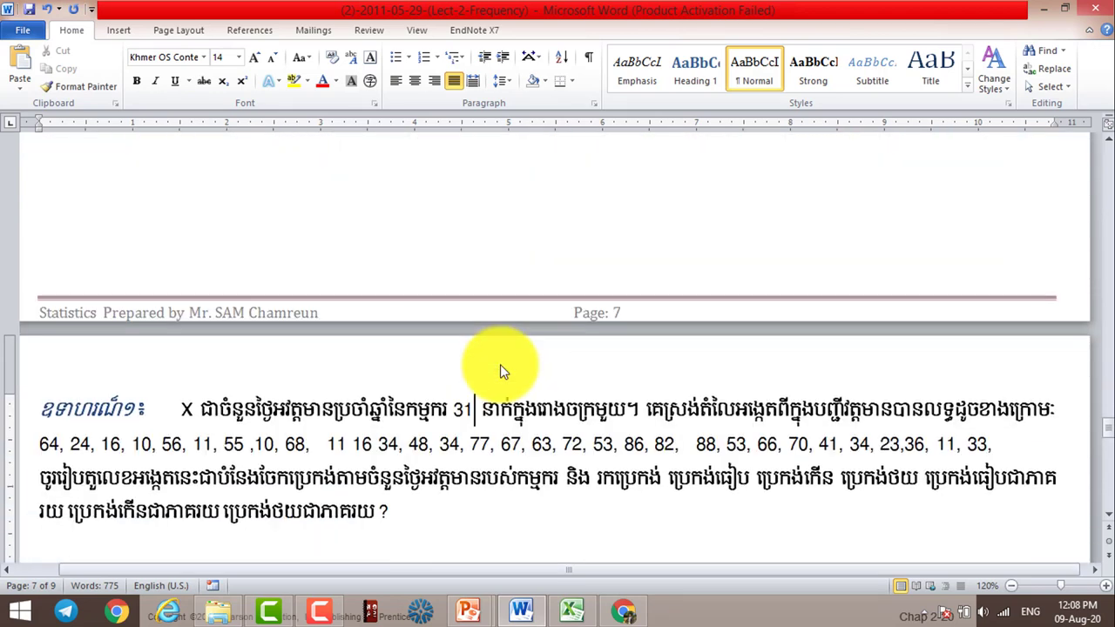
pyautogui.scroll(-3, 410, 361)
pyautogui.scroll(-1, 406, 361)
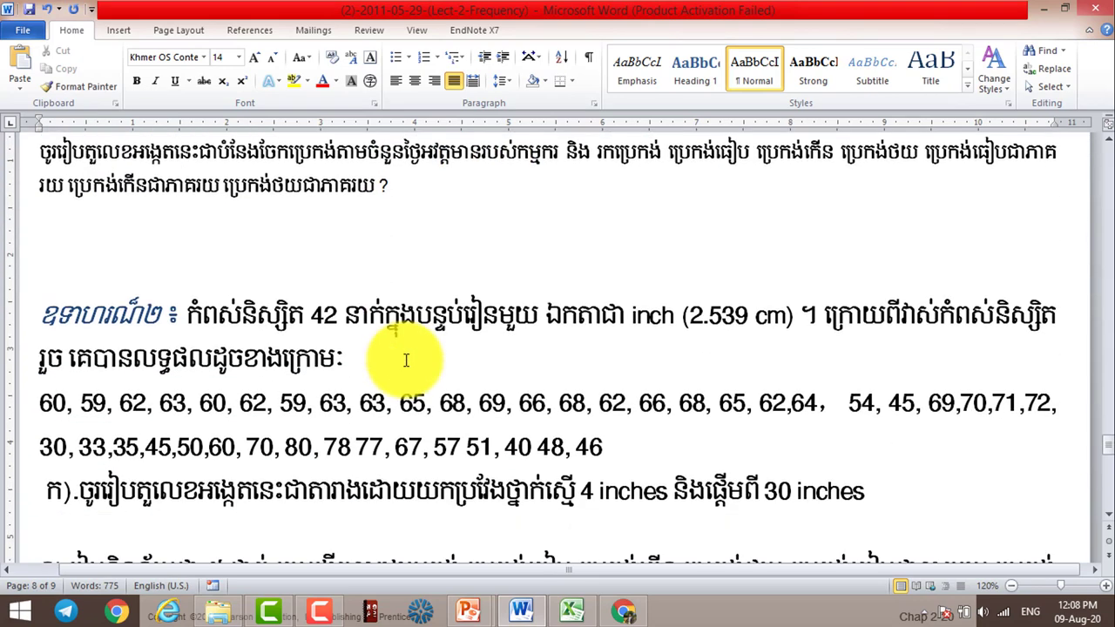
pyautogui.scroll(-3, 406, 361)
pyautogui.scroll(-1, 406, 361)
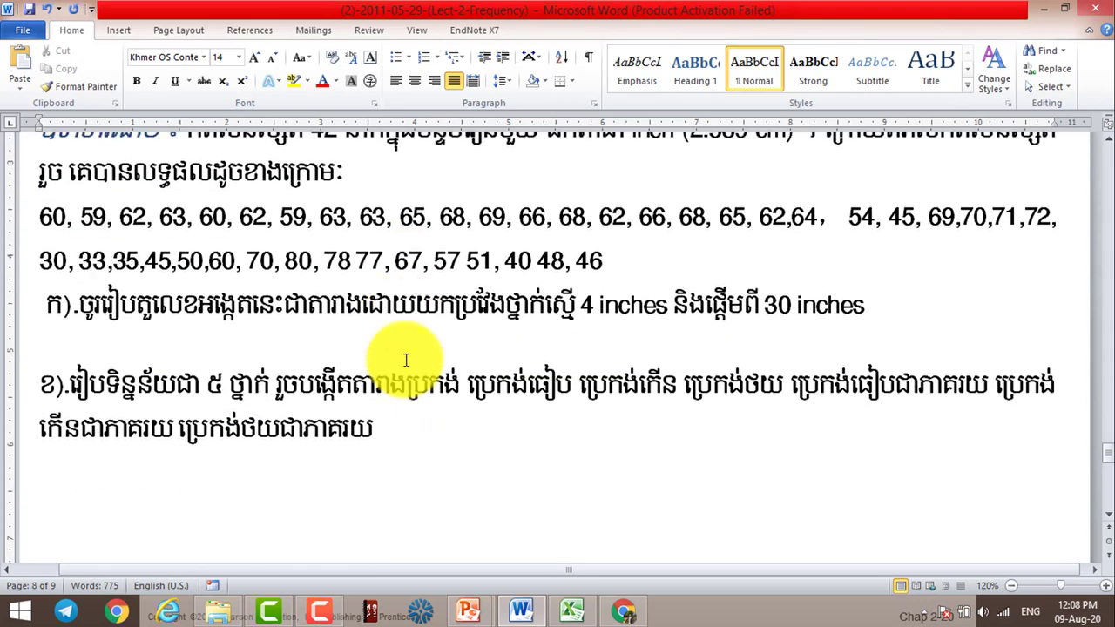
pyautogui.scroll(1, 406, 361)
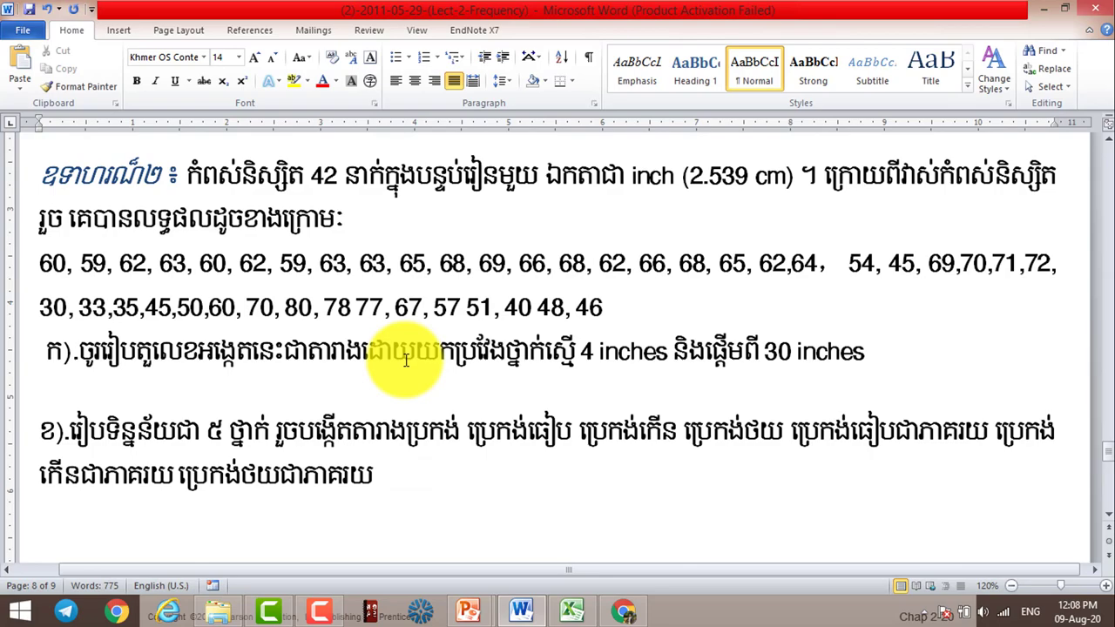